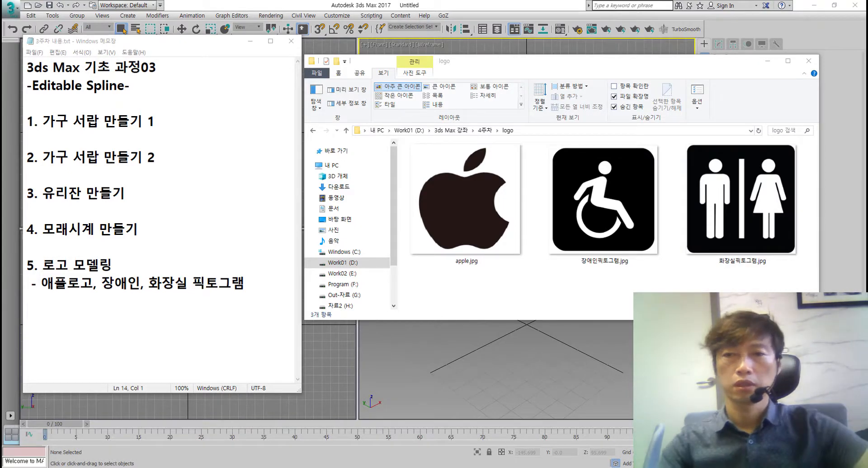
- Add the line "-Extrude / Bevel" to the notes below the pictogram list of item 5
{"action": "left_click", "coordinate": [145, 239]}
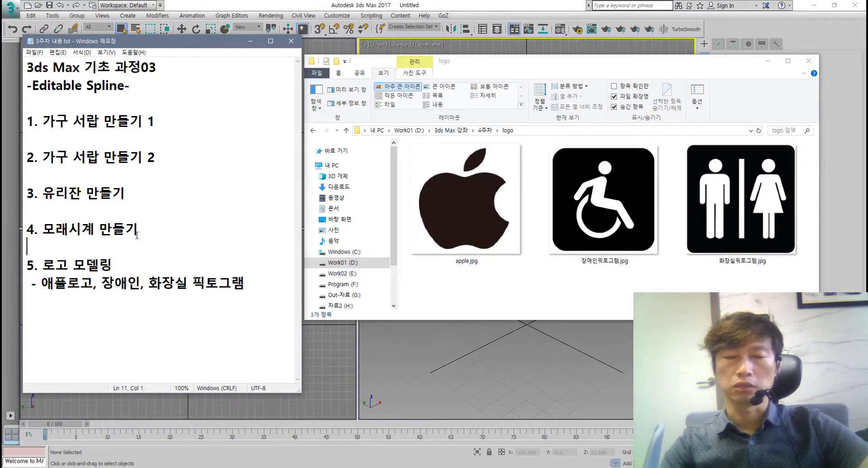
{"action": "left_click", "coordinate": [166, 301]}
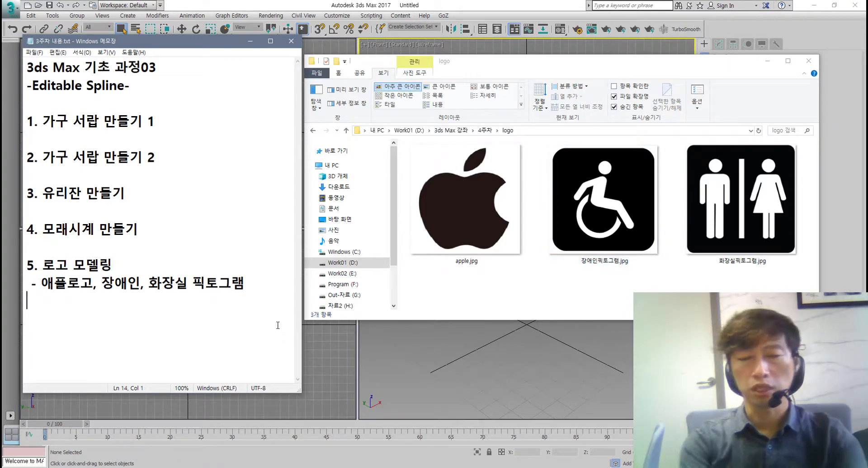
{"action": "type", "text": "-"}
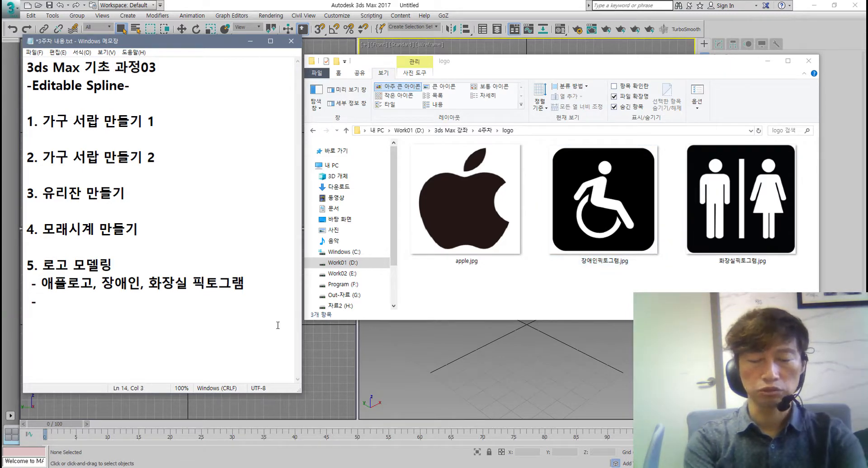
{"action": "type", "text": "Extrude"}
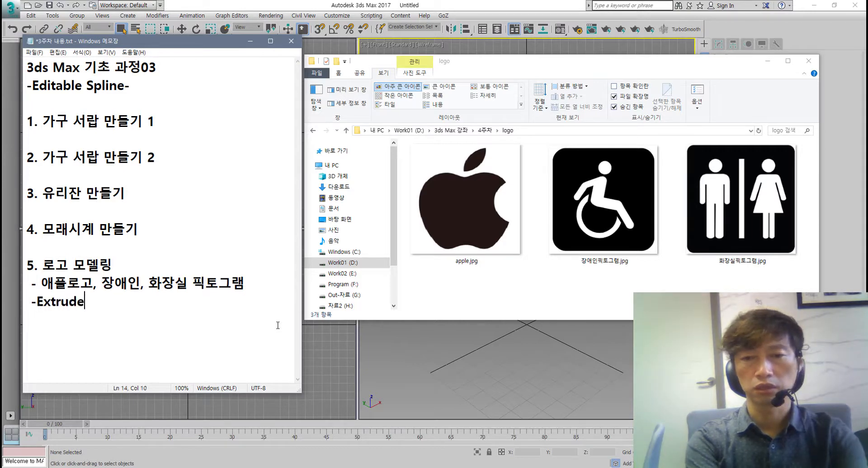
{"action": "type", "text": ","}
{"action": "key", "text": "BackSpace"}
{"action": "key", "text": "BackSpace"}
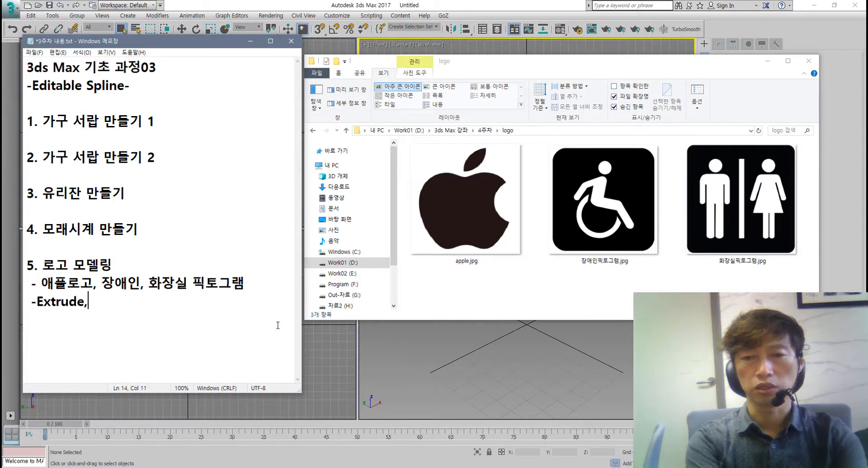
{"action": "type", "text": "/  Bevel"}
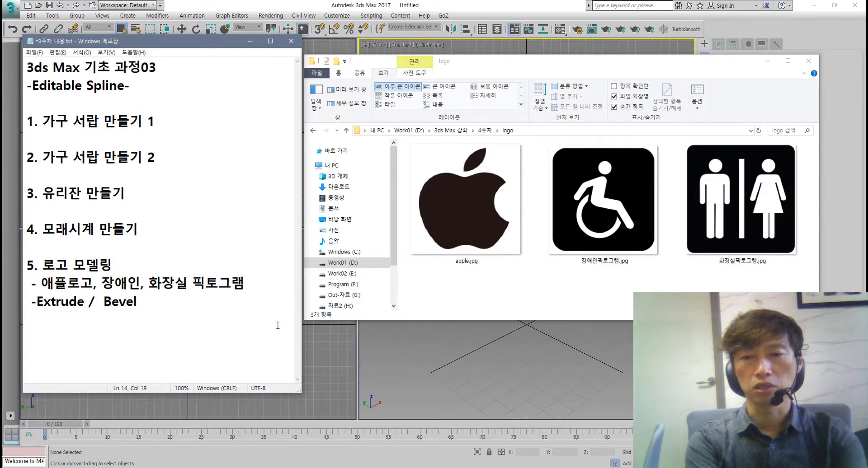
{"action": "left_click", "coordinate": [247, 333]}
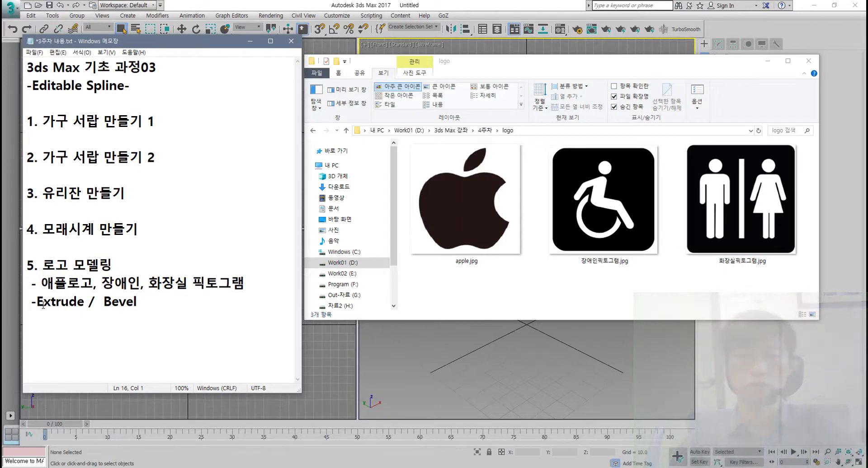
- Insert a space between the dash and "Extrude" in the last line of the notes
{"action": "left_click_drag", "start_coordinate": [37, 302], "coordinate": [137, 301]}
{"action": "left_click", "coordinate": [125, 335]}
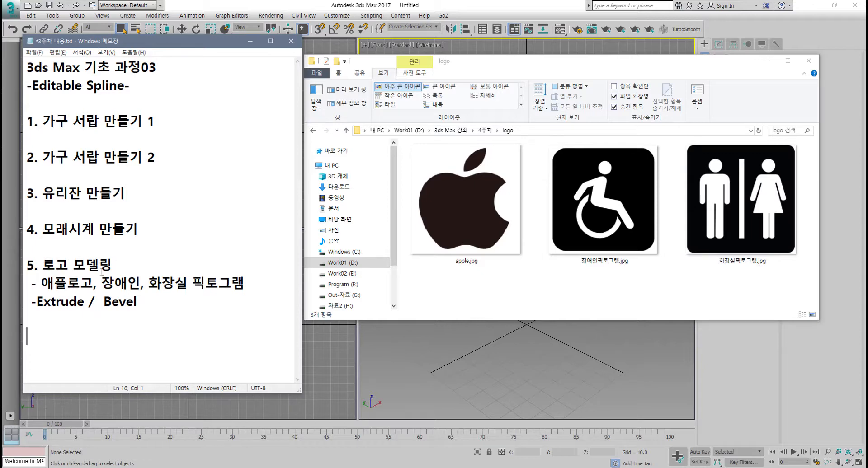
{"action": "left_click", "coordinate": [38, 301]}
{"action": "left_click_drag", "start_coordinate": [142, 302], "coordinate": [42, 302]}
{"action": "left_click", "coordinate": [121, 321]}
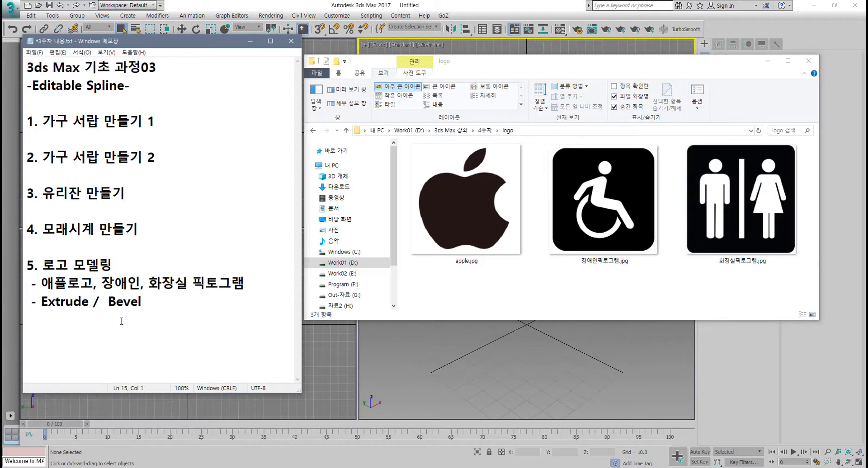
- Minimize the notes and move the logo folder window aside to uncover the 3ds Max viewports
{"action": "left_click", "coordinate": [250, 41]}
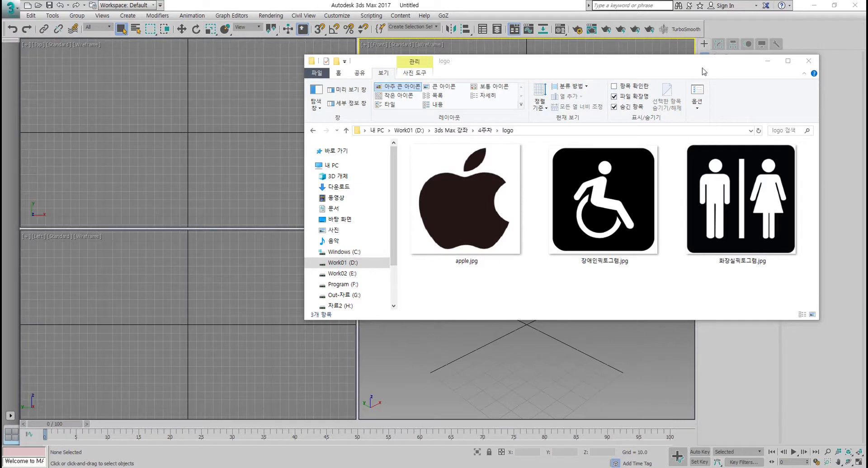
{"action": "left_click_drag", "start_coordinate": [697, 63], "coordinate": [466, 78]}
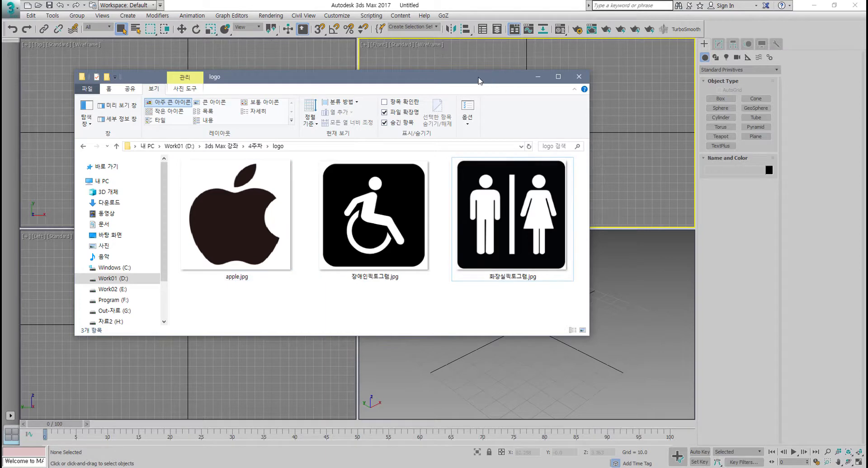
{"action": "left_click_drag", "start_coordinate": [479, 78], "coordinate": [0, 124]}
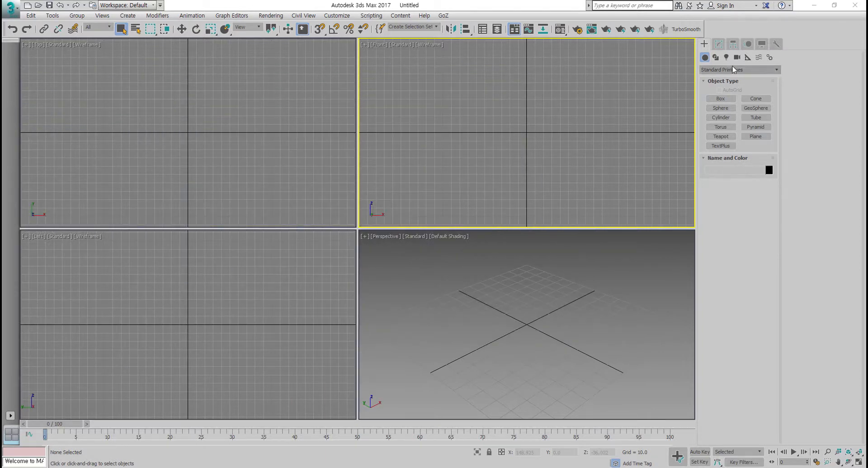
- Try drawing a freehand spline with the Line tool in the Front viewport, and undo it
{"action": "left_click", "coordinate": [715, 58]}
{"action": "left_click", "coordinate": [721, 106]}
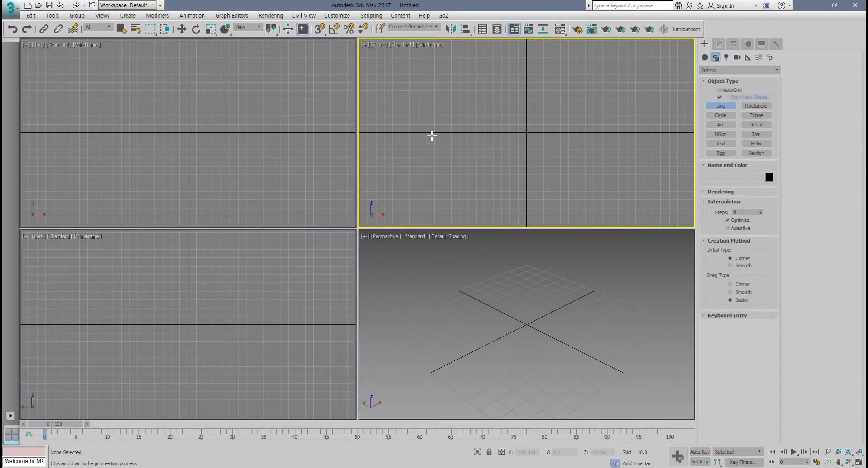
{"action": "left_click", "coordinate": [432, 135]}
{"action": "left_click", "coordinate": [491, 96]}
{"action": "left_click", "coordinate": [527, 120]}
{"action": "left_click", "coordinate": [461, 171]}
{"action": "left_click", "coordinate": [423, 167]}
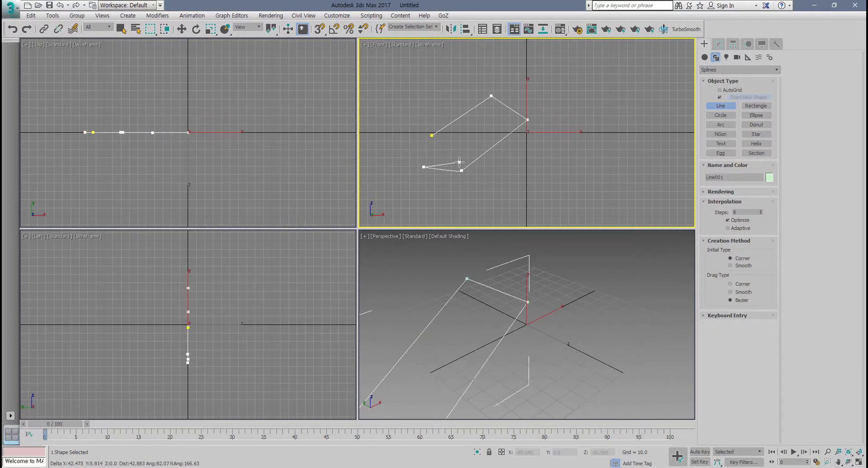
{"action": "right_click", "coordinate": [544, 246]}
{"action": "key", "text": "ctrl+z"}
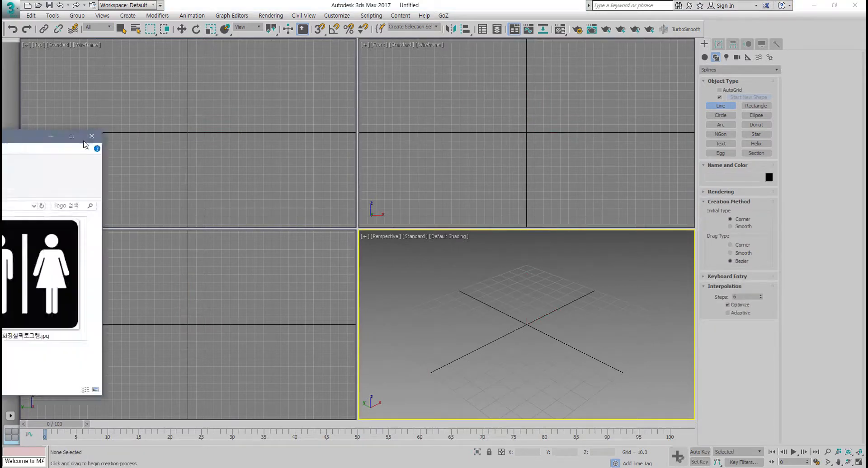
- Bring back the logo folder window, switch to Photoshop and look through the three open logo images, returning to apple.jpg
{"action": "left_click_drag", "start_coordinate": [0, 140], "coordinate": [454, 116]}
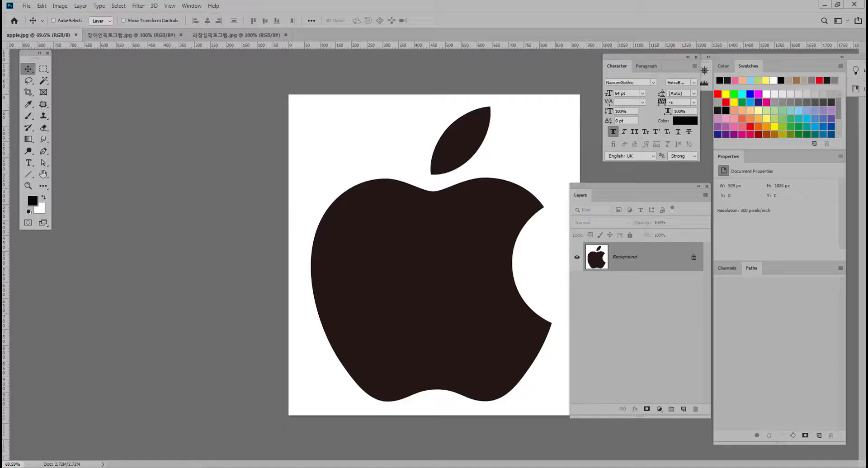
{"action": "left_click", "coordinate": [123, 36]}
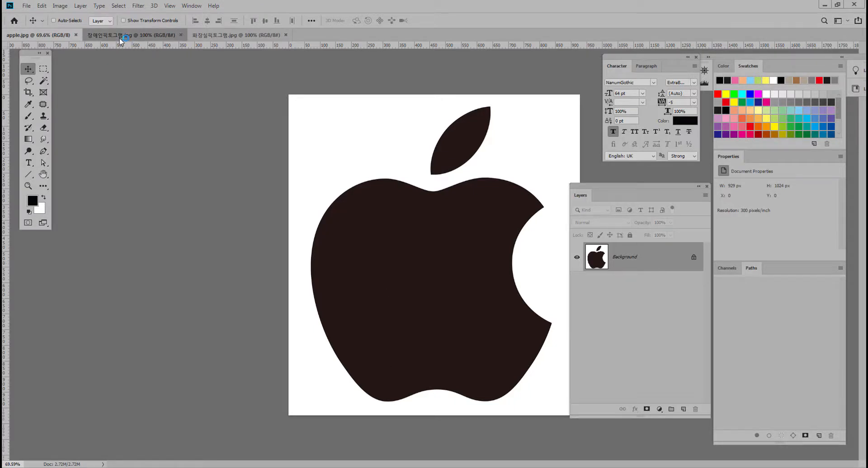
{"action": "left_click", "coordinate": [240, 35]}
{"action": "left_click", "coordinate": [61, 35]}
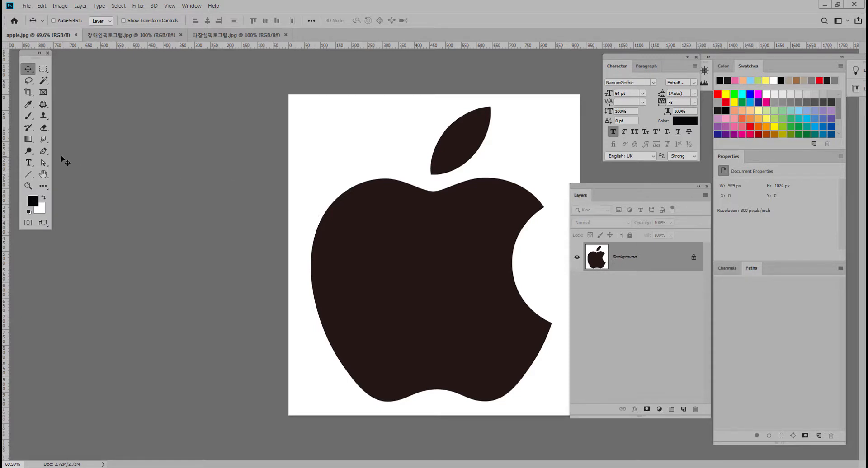
- Fill the white background of apple.jpg with a green swatch using the Paint Bucket tool
{"action": "left_click", "coordinate": [30, 141]}
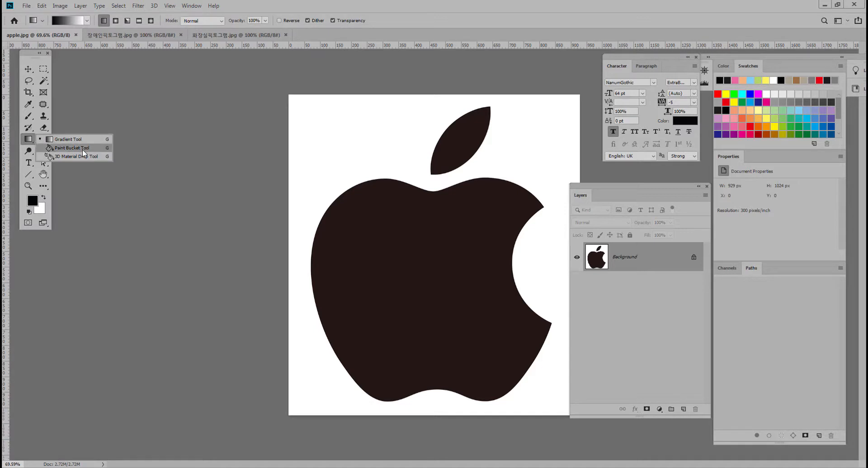
{"action": "left_click", "coordinate": [83, 149]}
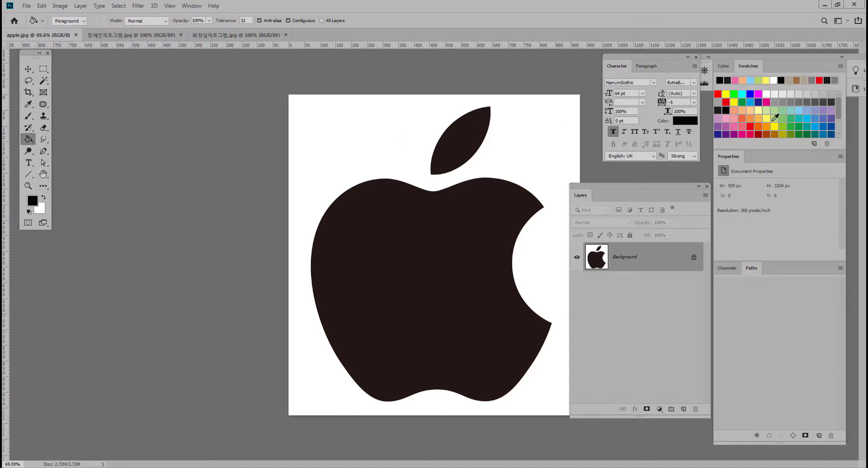
{"action": "left_click", "coordinate": [796, 118]}
{"action": "left_click", "coordinate": [791, 116]}
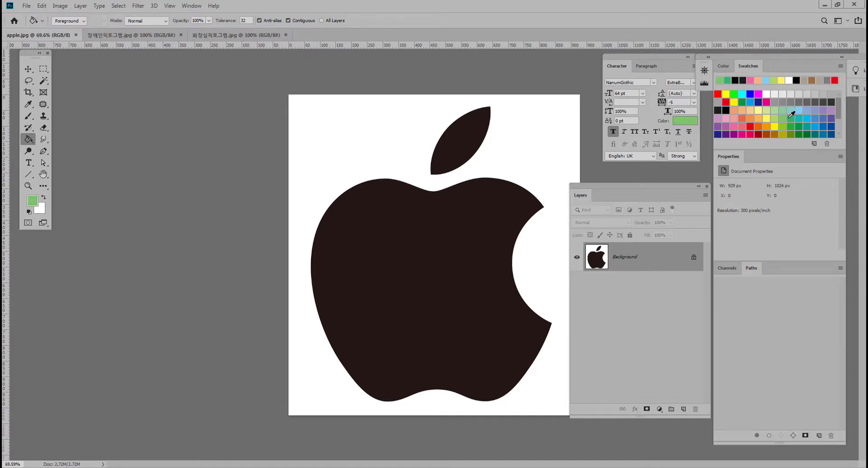
{"action": "left_click", "coordinate": [791, 119]}
{"action": "left_click", "coordinate": [495, 164]}
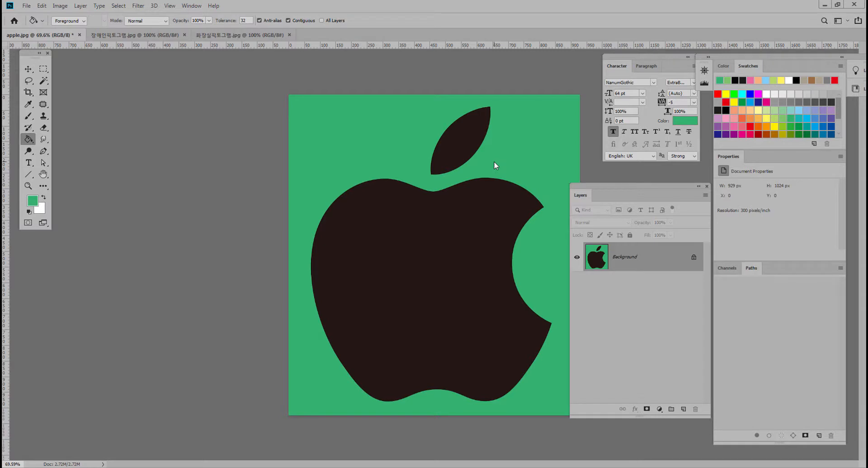
- Try filling the apple's body with yellow, and undo the fill
{"action": "left_click", "coordinate": [776, 128]}
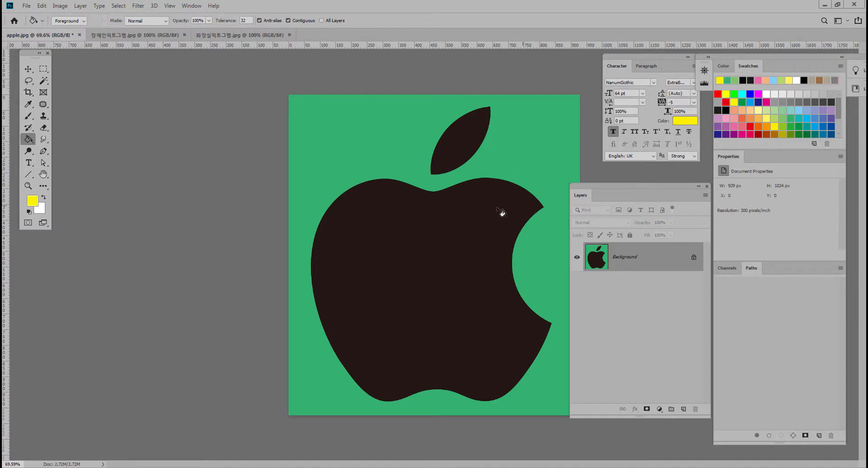
{"action": "left_click", "coordinate": [499, 247]}
{"action": "key", "text": "ctrl+z"}
- Fill the head, body, wheel and outer corners of 장애인픽토그램.jpg with yellow-green and save the image
{"action": "left_click", "coordinate": [119, 38]}
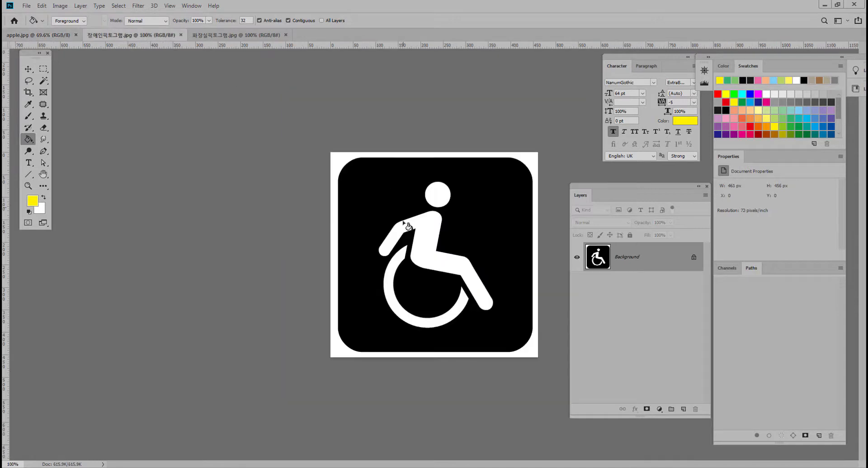
{"action": "left_click", "coordinate": [432, 244]}
{"action": "key", "text": "ctrl+z"}
{"action": "left_click", "coordinate": [784, 124]}
{"action": "left_click", "coordinate": [444, 195]}
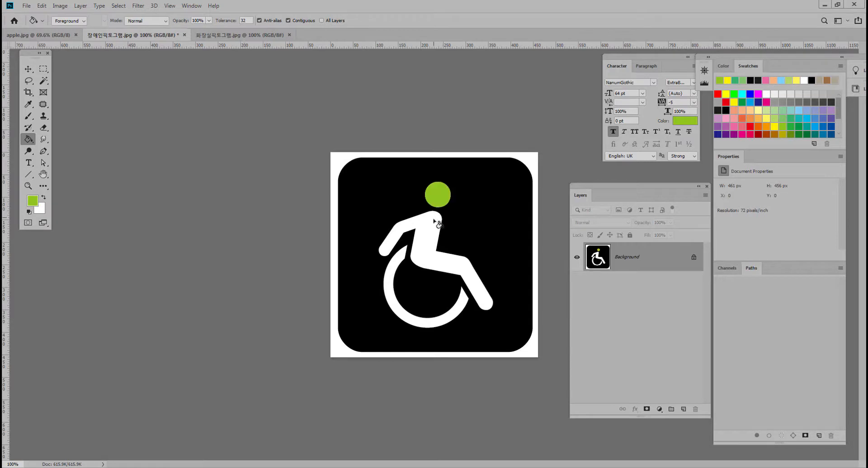
{"action": "left_click", "coordinate": [415, 257]}
{"action": "left_click", "coordinate": [394, 272]}
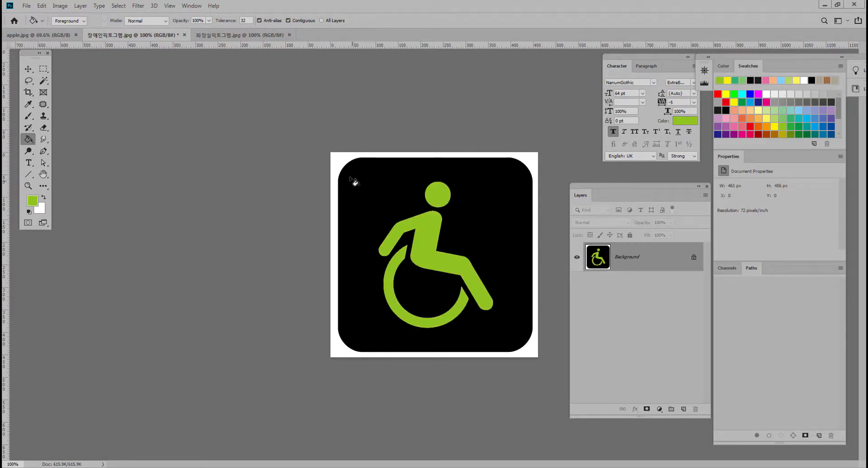
{"action": "left_click", "coordinate": [335, 163]}
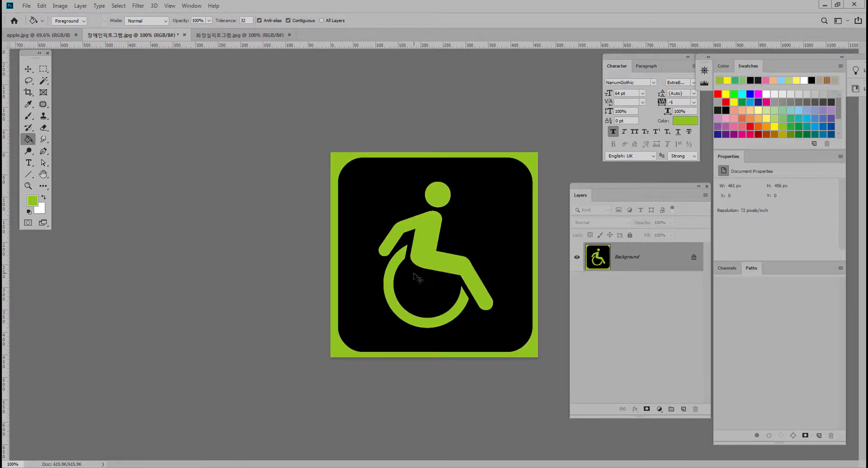
{"action": "key", "text": "ctrl+s"}
{"action": "left_click", "coordinate": [483, 119]}
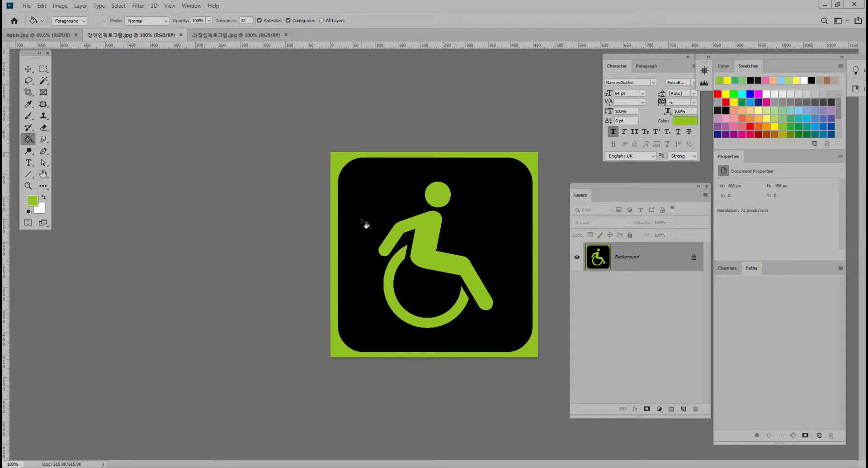
- Fill the figures, divider bar and outer corners of 화장실픽토그램.jpg with yellow-green and save the image
{"action": "left_click", "coordinate": [235, 36]}
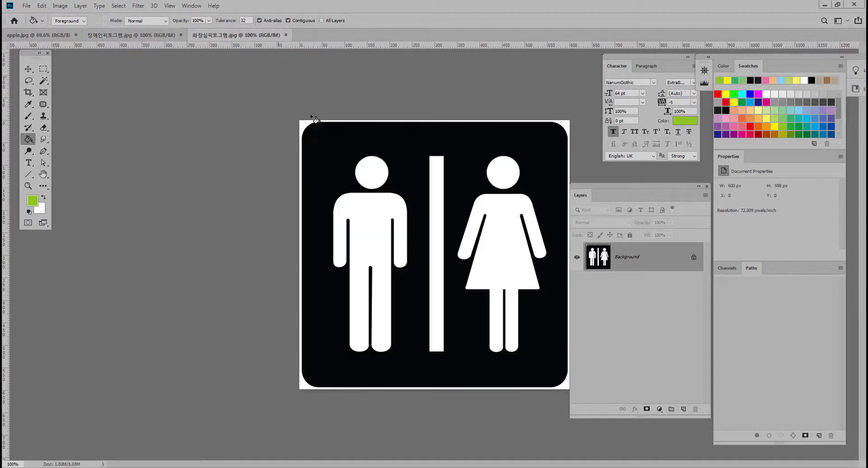
{"action": "left_click", "coordinate": [363, 214]}
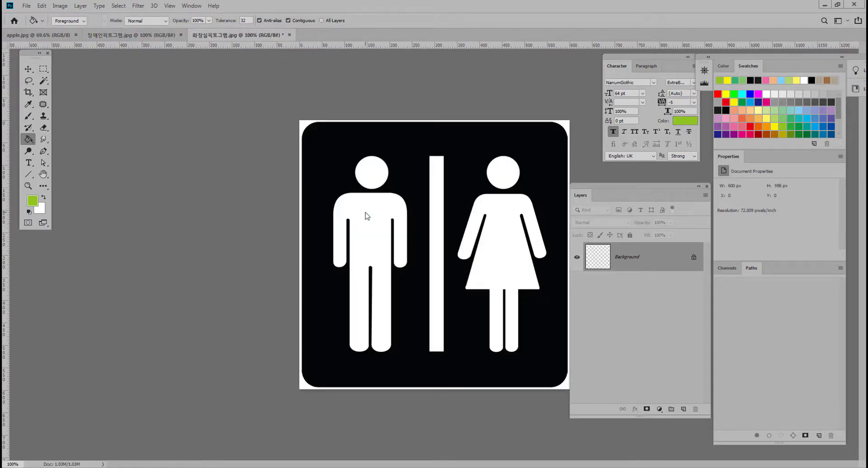
{"action": "left_click", "coordinate": [435, 195]}
{"action": "left_click", "coordinate": [502, 220]}
{"action": "left_click", "coordinate": [505, 183]}
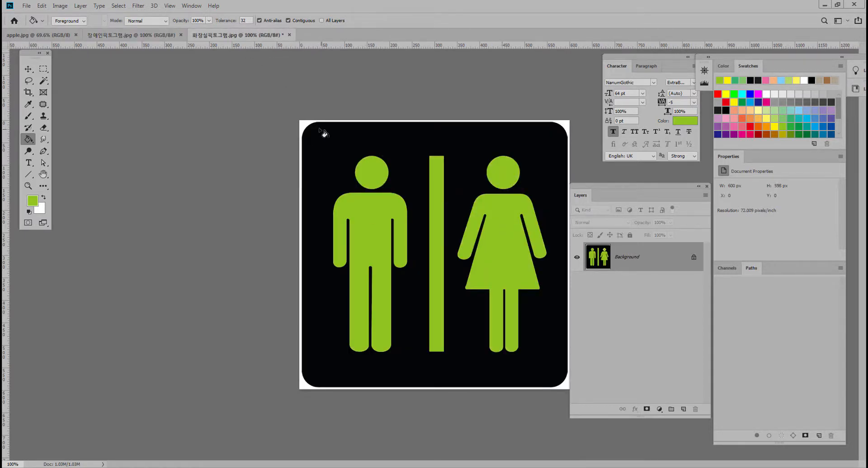
{"action": "left_click", "coordinate": [303, 124]}
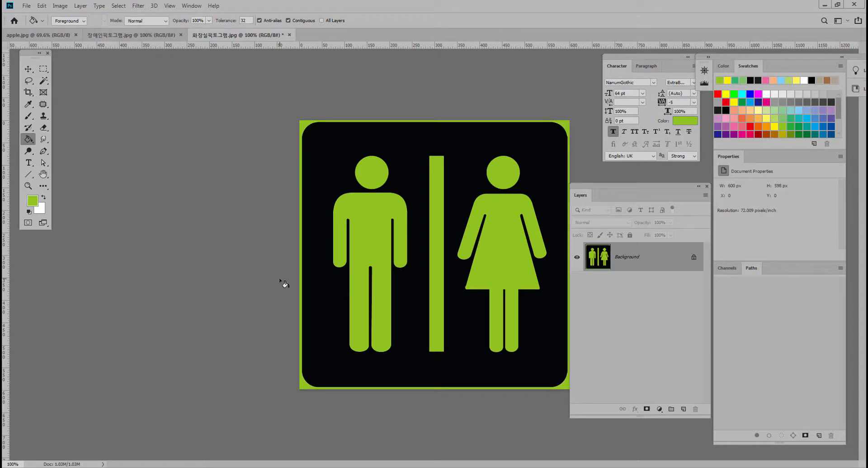
{"action": "key", "text": "ctrl+s"}
- Check the thumbnails in the logo folder, refill the background of apple.jpg with yellow-green and save the image
{"action": "key", "text": "alt+Tab"}
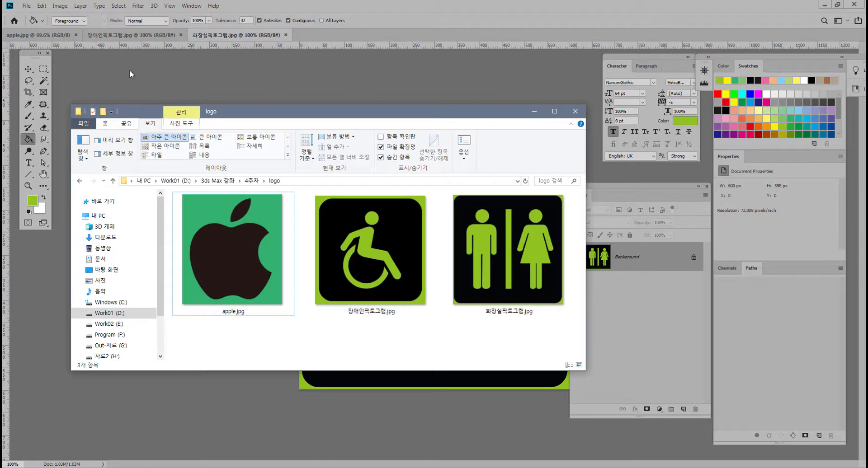
{"action": "left_click", "coordinate": [58, 36]}
{"action": "left_click", "coordinate": [340, 152]}
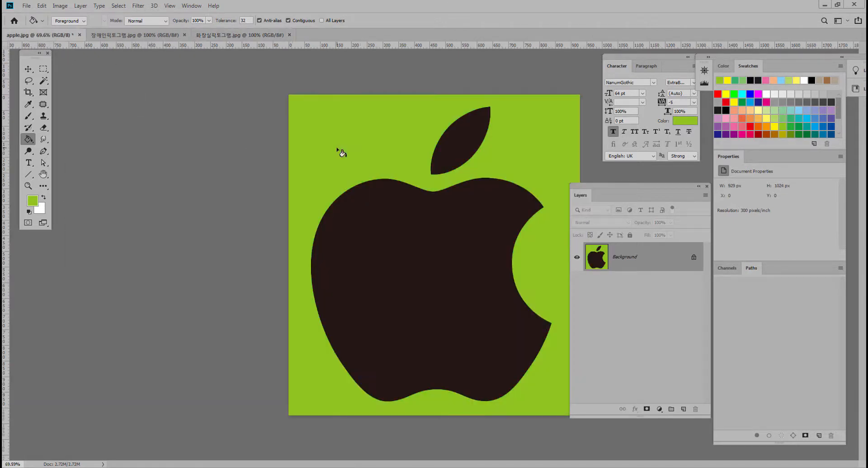
{"action": "key", "text": "ctrl+s"}
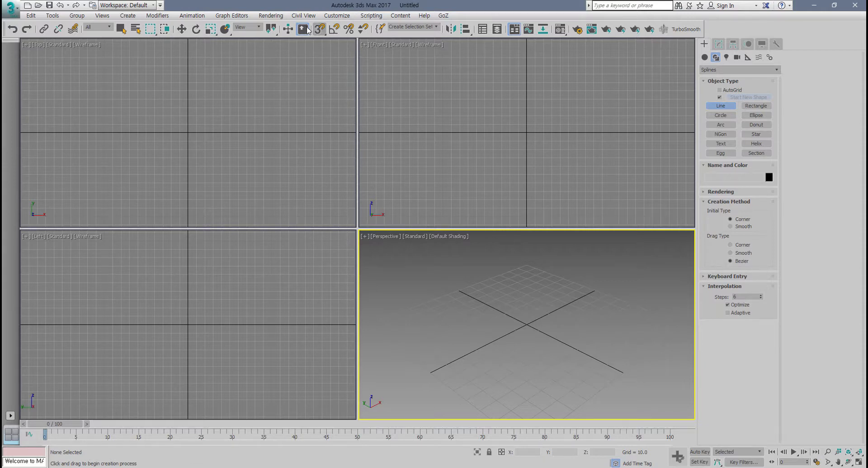
- Examine the background configuration options of the Front viewport, and close them without changes
{"action": "middle_click_drag", "start_coordinate": [467, 130], "coordinate": [460, 131]}
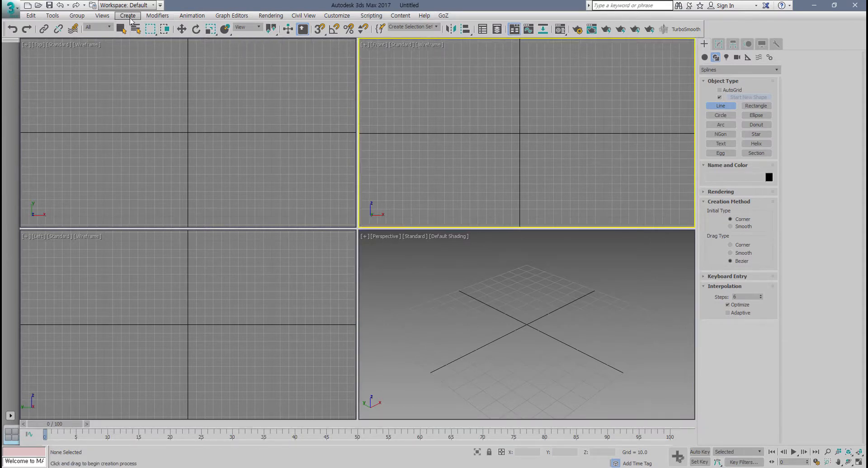
{"action": "left_click", "coordinate": [103, 16]}
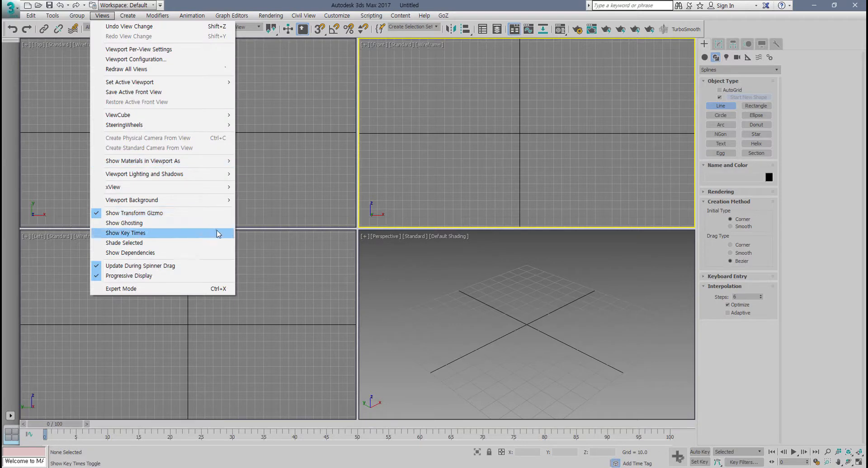
{"action": "mouse_move", "coordinate": [196, 206]}
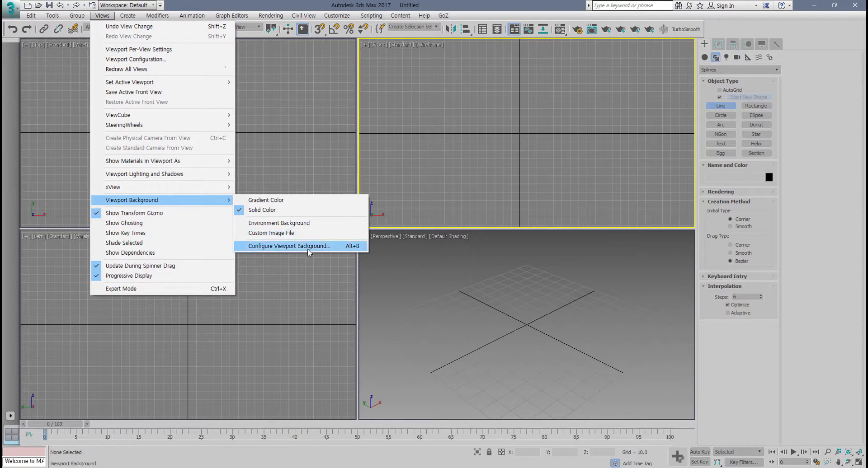
{"action": "left_click", "coordinate": [351, 250]}
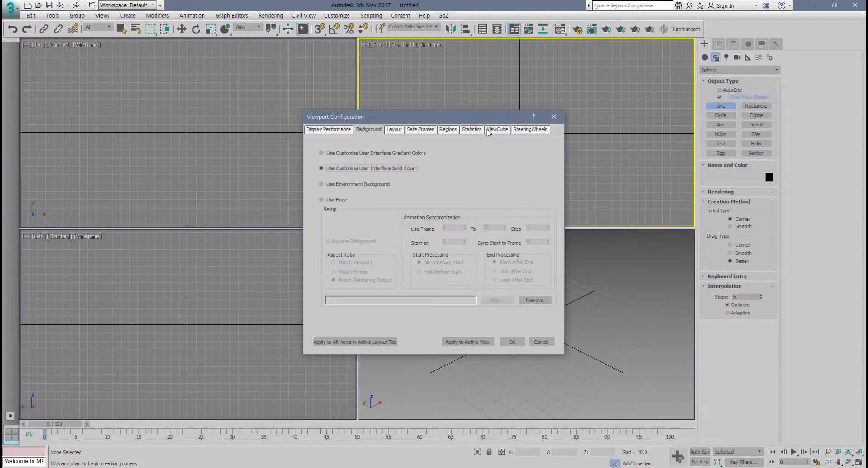
{"action": "left_click_drag", "start_coordinate": [467, 122], "coordinate": [353, 117]}
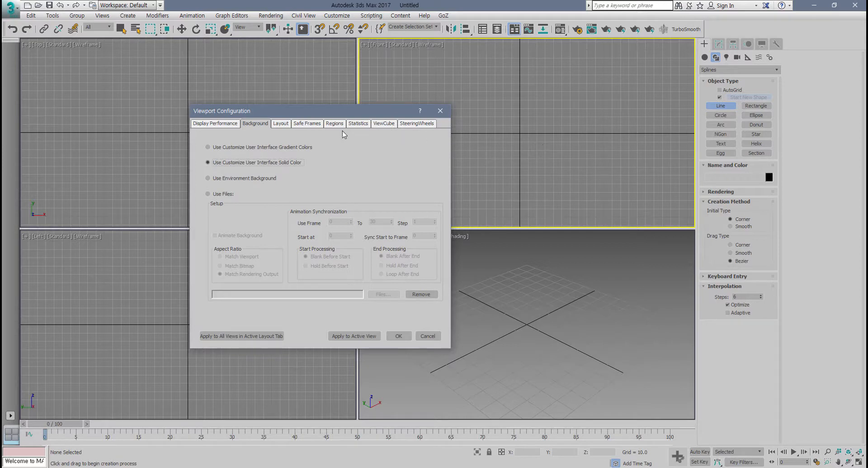
{"action": "left_click_drag", "start_coordinate": [355, 113], "coordinate": [291, 103]}
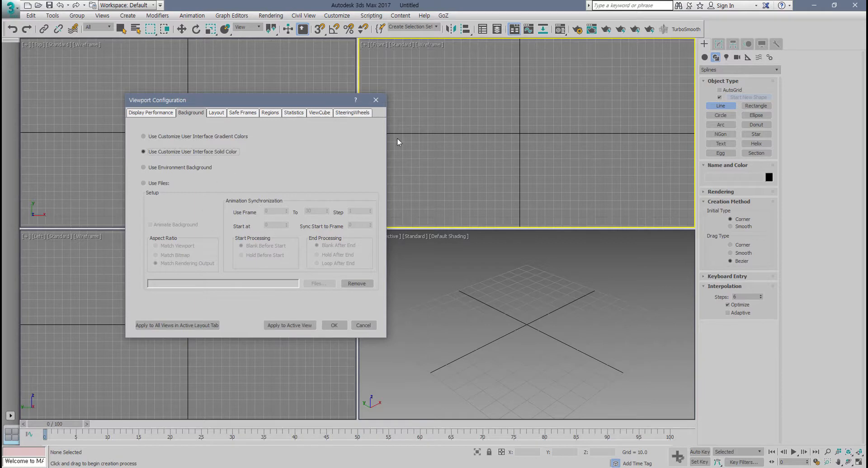
{"action": "left_click", "coordinate": [376, 100]}
- Create a standard plane about 243.5 long and 240.9 wide in the Front view
{"action": "middle_click_drag", "start_coordinate": [495, 140], "coordinate": [467, 178]}
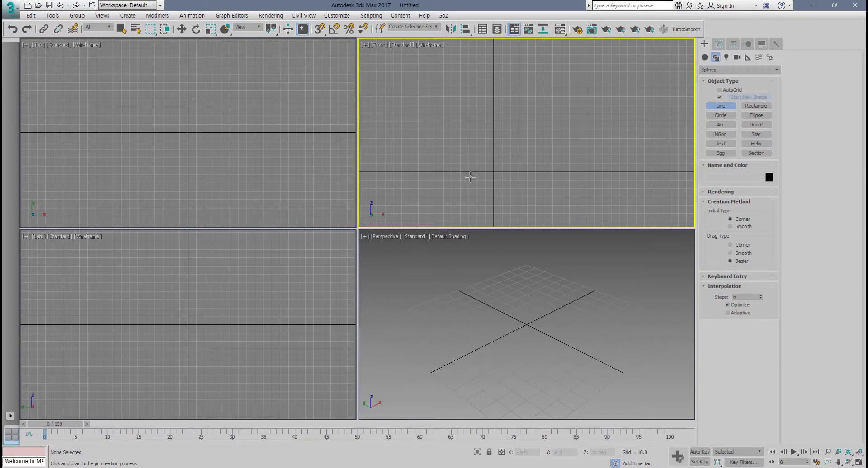
{"action": "mouse_move", "coordinate": [473, 181]}
{"action": "middle_mouse_down"}
{"action": "mouse_move", "coordinate": [493, 181]}
{"action": "mouse_move", "coordinate": [487, 174]}
{"action": "mouse_move", "coordinate": [468, 187]}
{"action": "middle_mouse_up"}
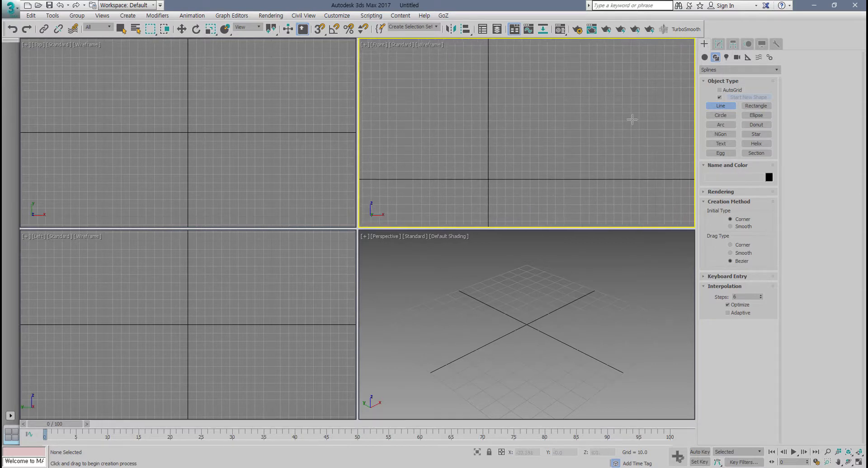
{"action": "left_click", "coordinate": [706, 57]}
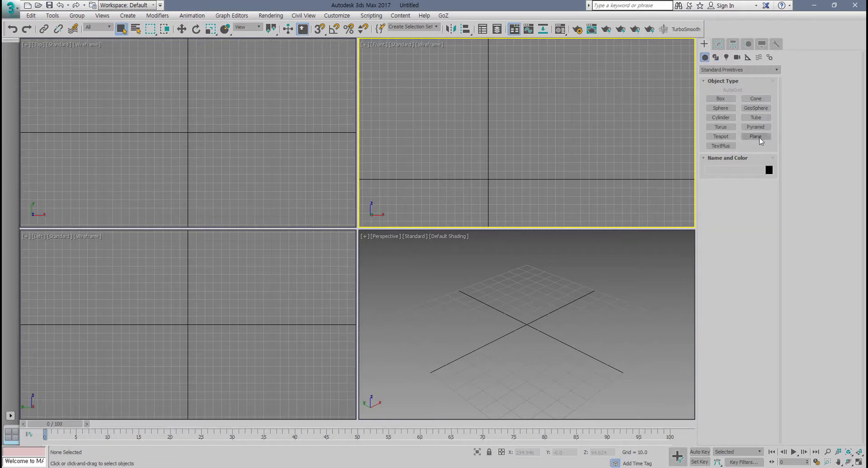
{"action": "left_click", "coordinate": [760, 140]}
{"action": "middle_click_drag", "start_coordinate": [511, 139], "coordinate": [515, 148]}
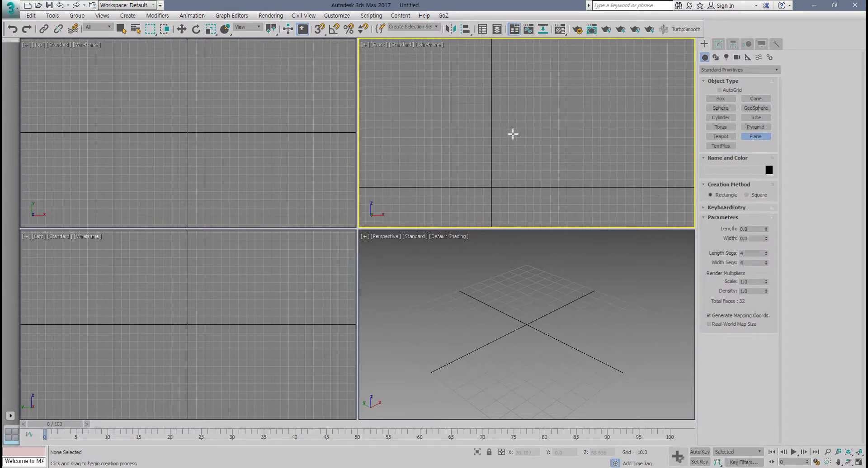
{"action": "key", "text": "alt+w"}
{"action": "middle_click_drag", "start_coordinate": [293, 137], "coordinate": [316, 143]}
{"action": "scroll", "coordinate": [292, 148], "scroll_direction": "down", "scroll_amount": 2}
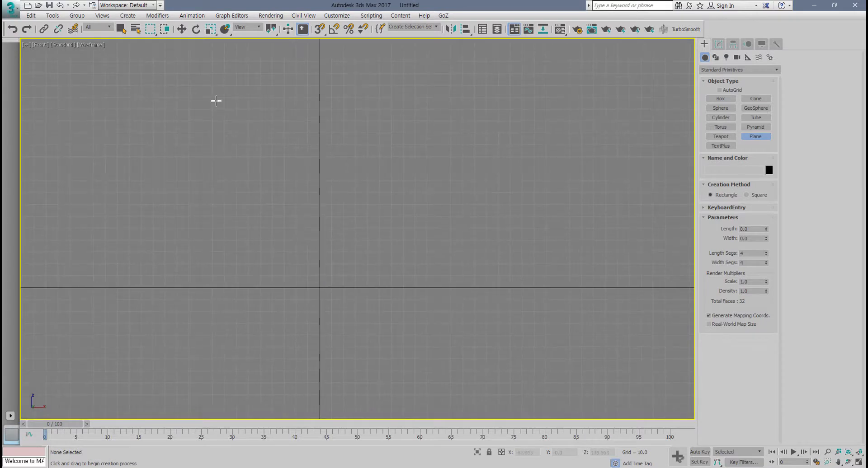
{"action": "left_click_drag", "start_coordinate": [206, 78], "coordinate": [494, 368]}
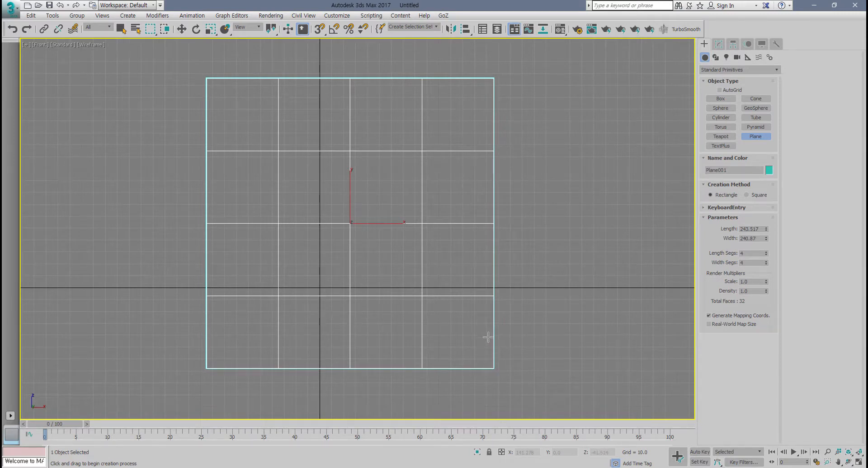
{"action": "middle_click_drag", "start_coordinate": [511, 337], "coordinate": [532, 337]}
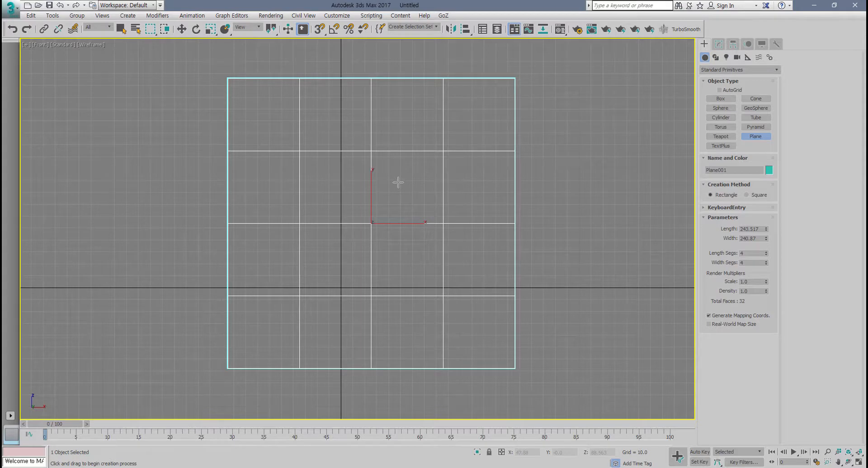
{"action": "middle_click_drag", "start_coordinate": [398, 183], "coordinate": [406, 185]}
{"action": "key", "text": "alt+w"}
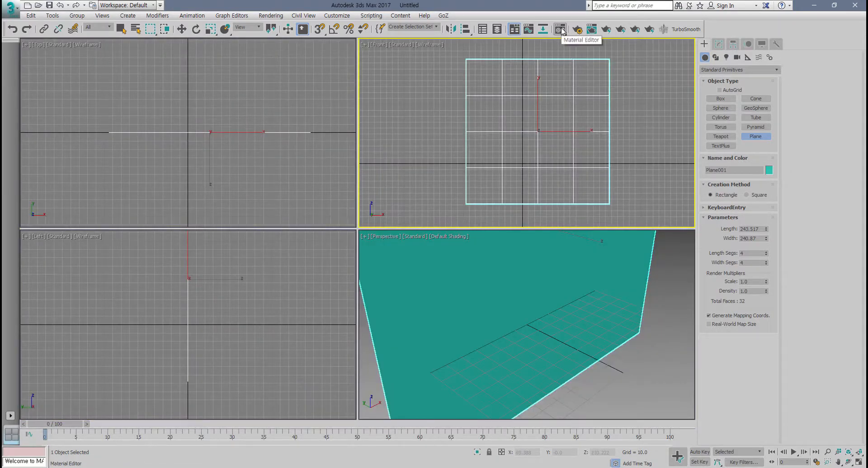
- Open the Material Editor and show the map slots of the 01 - Default material
{"action": "left_click_drag", "start_coordinate": [562, 30], "coordinate": [558, 34]}
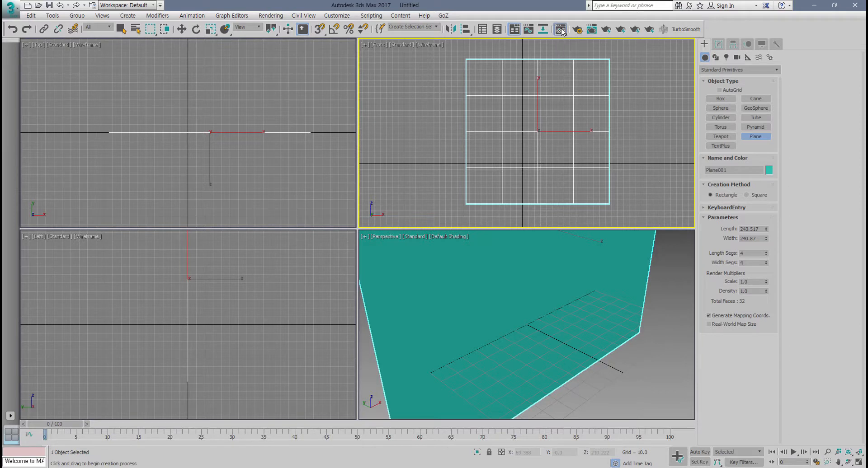
{"action": "left_click_drag", "start_coordinate": [172, 51], "coordinate": [166, 43]}
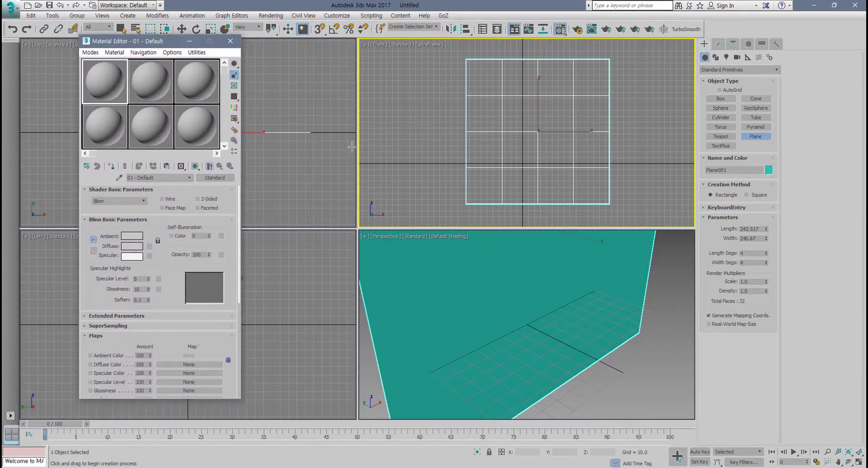
{"action": "left_click", "coordinate": [114, 336]}
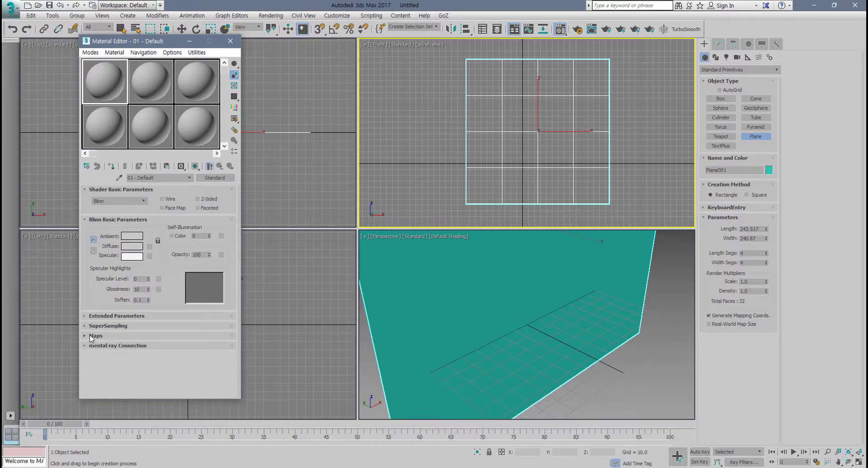
{"action": "left_click", "coordinate": [91, 337]}
{"action": "scroll", "coordinate": [96, 398], "scroll_direction": "down", "scroll_amount": 5}
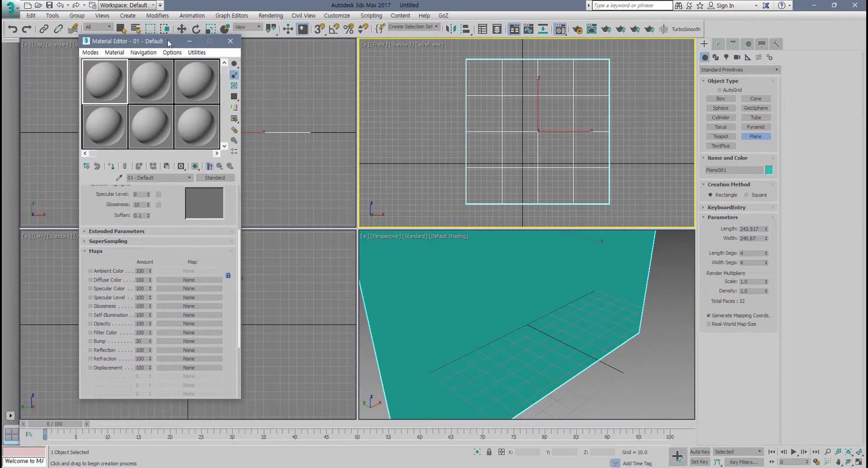
{"action": "left_click_drag", "start_coordinate": [168, 42], "coordinate": [183, 27]}
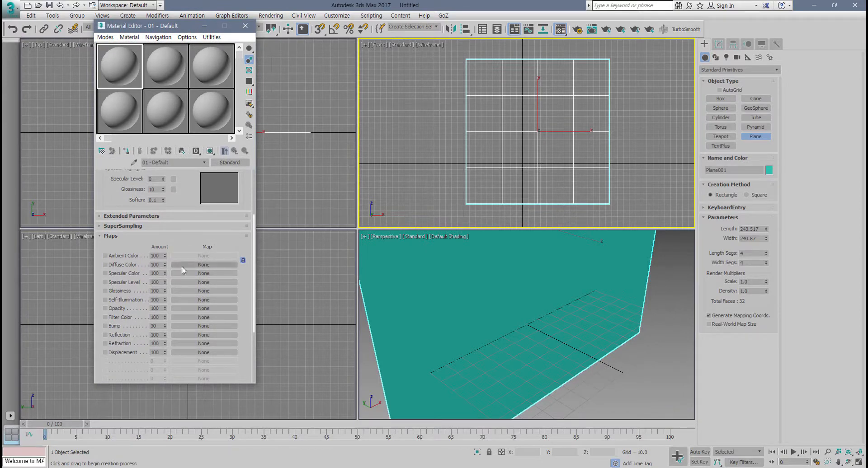
- Load apple.jpg from the logo folder as a Bitmap for the material's Diffuse Color, checking the image's pixel size before opening it
{"action": "left_click", "coordinate": [205, 265]}
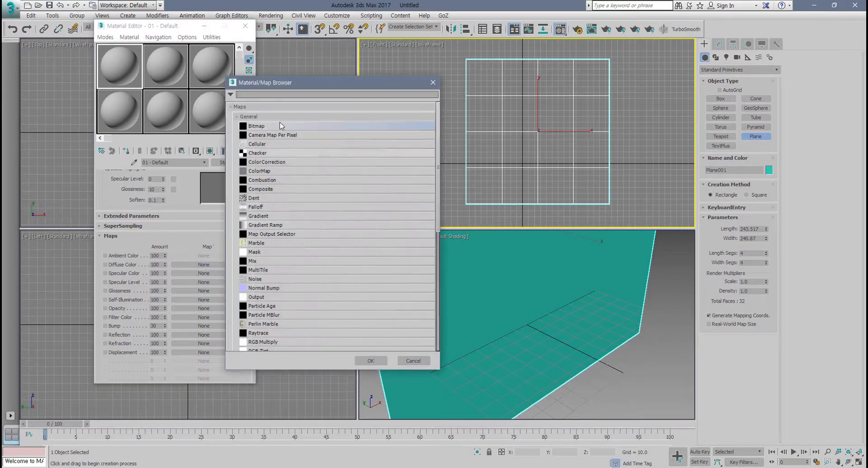
{"action": "double_click", "coordinate": [259, 128]}
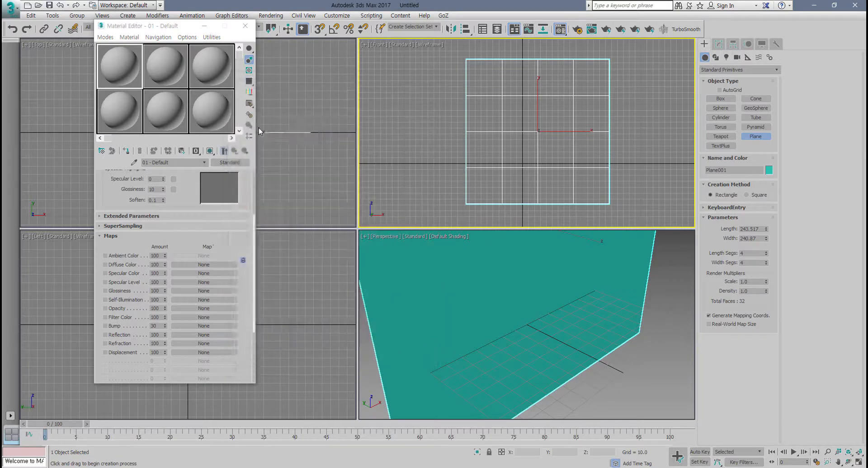
{"action": "left_click", "coordinate": [81, 70]}
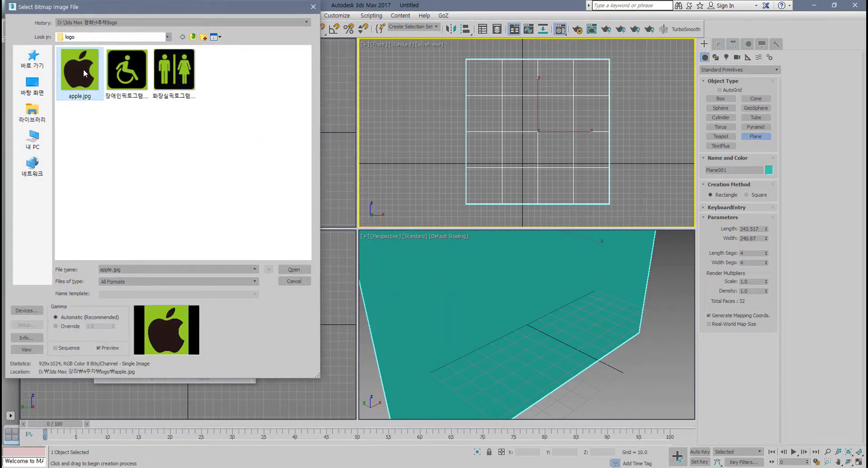
{"action": "left_click_drag", "start_coordinate": [140, 14], "coordinate": [320, 41]}
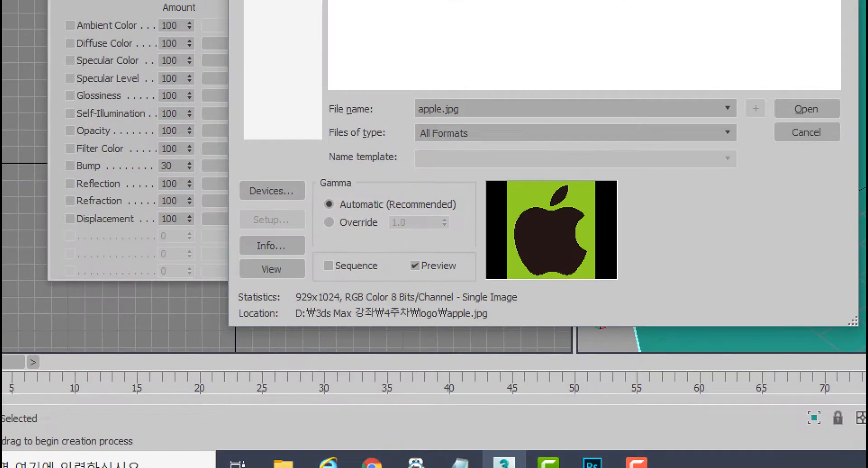
{"action": "mouse_move", "coordinate": [365, 304]}
{"action": "left_mouse_down"}
{"action": "mouse_move", "coordinate": [303, 310]}
{"action": "mouse_move", "coordinate": [289, 288]}
{"action": "mouse_move", "coordinate": [357, 284]}
{"action": "mouse_move", "coordinate": [349, 310]}
{"action": "mouse_move", "coordinate": [284, 303]}
{"action": "mouse_move", "coordinate": [361, 284]}
{"action": "mouse_move", "coordinate": [359, 308]}
{"action": "mouse_move", "coordinate": [292, 312]}
{"action": "left_mouse_up"}
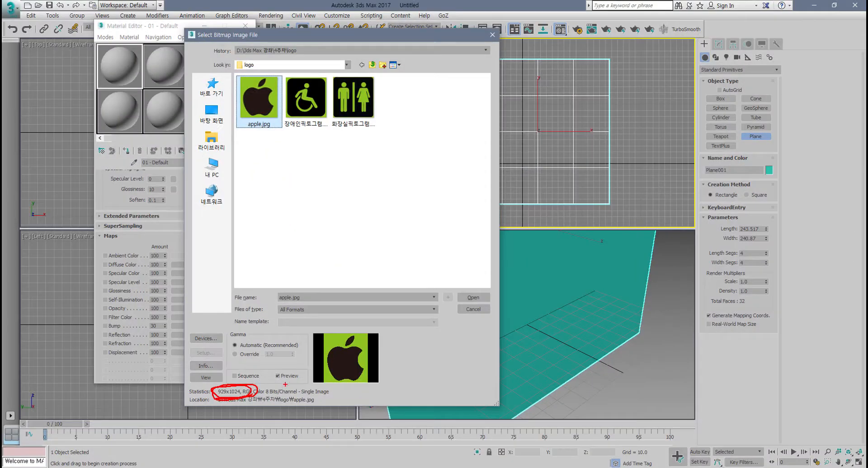
{"action": "key", "text": "Escape"}
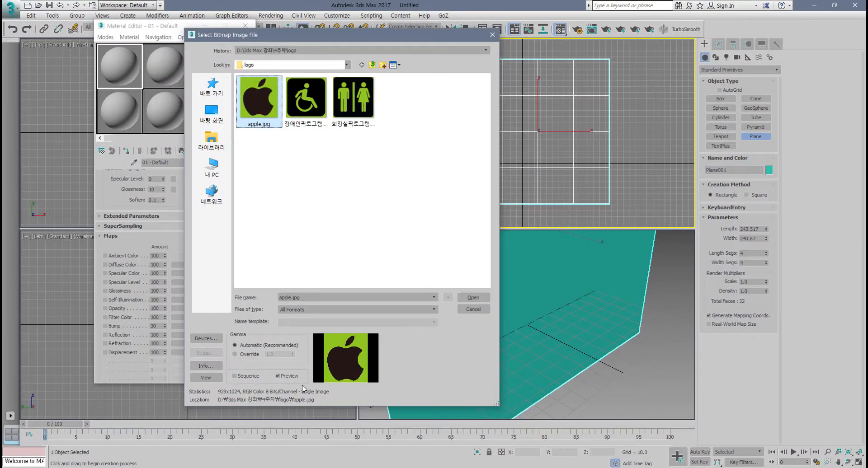
{"action": "left_click", "coordinate": [477, 300]}
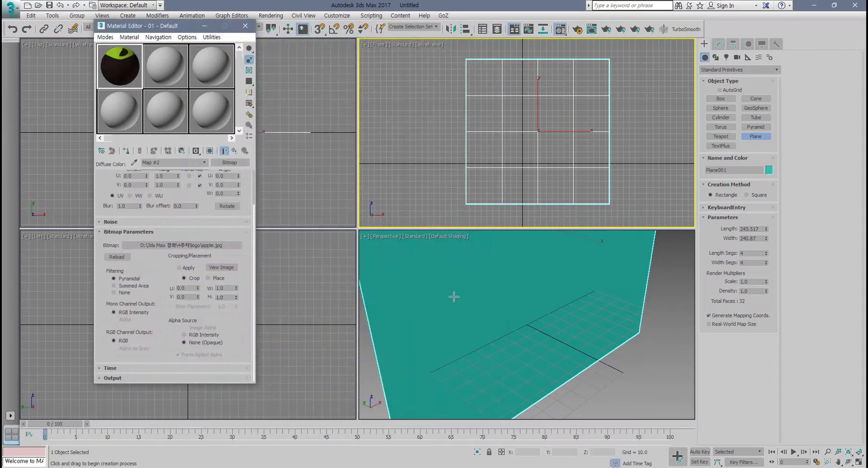
- Assign the apple material to the plane and show its texture in the Perspective view
{"action": "left_click", "coordinate": [126, 151]}
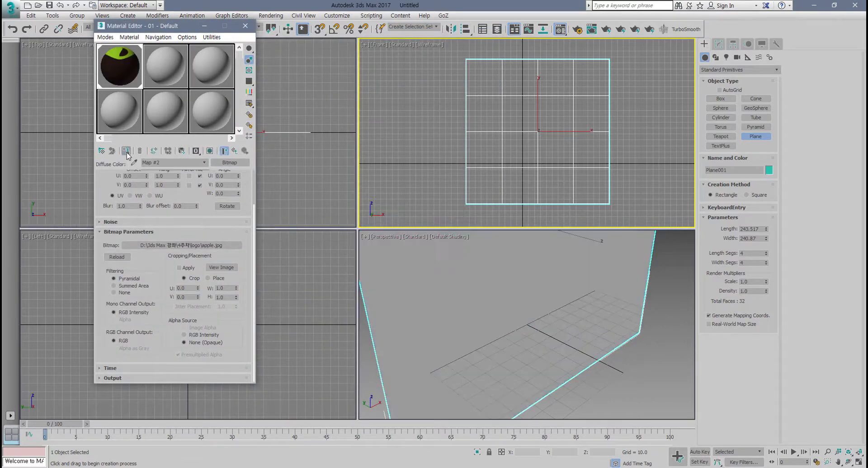
{"action": "left_click", "coordinate": [209, 151]}
{"action": "middle_click_drag", "start_coordinate": [512, 347], "coordinate": [489, 345], "text": "alt"}
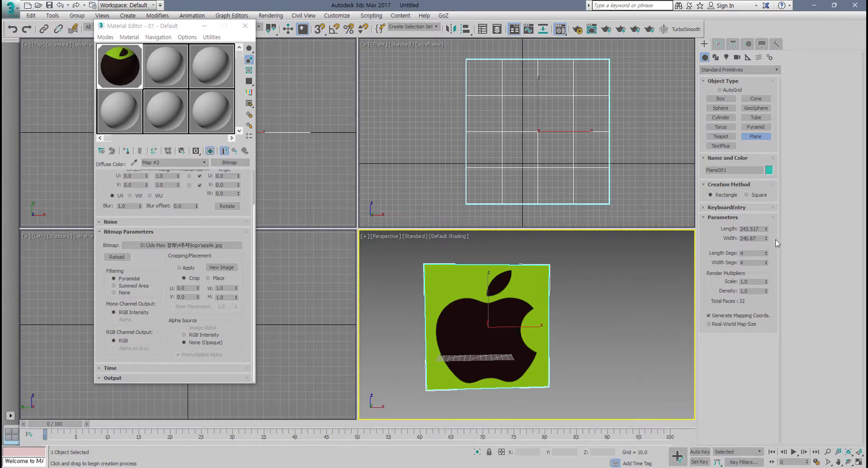
- Try shortening the plane's length to about 114.5
{"action": "left_click_drag", "start_coordinate": [766, 232], "coordinate": [767, 252]}
{"action": "scroll", "coordinate": [529, 301], "scroll_direction": "up", "scroll_amount": 5}
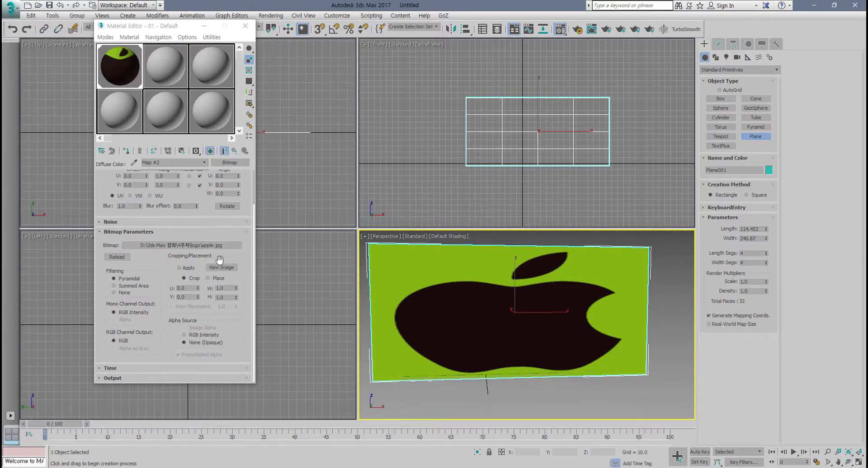
- Check the pixel size of apple.jpg, and set the plane's length to 1024 and width to 929 to match its proportions
{"action": "left_click", "coordinate": [210, 246]}
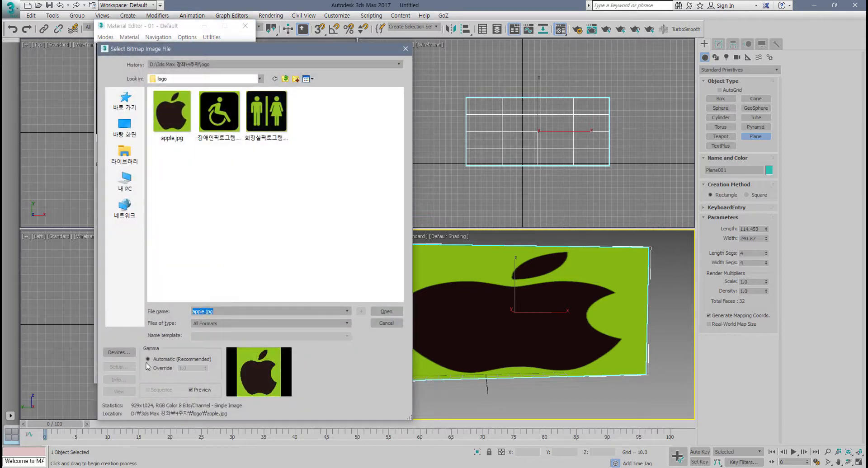
{"action": "left_click", "coordinate": [391, 324]}
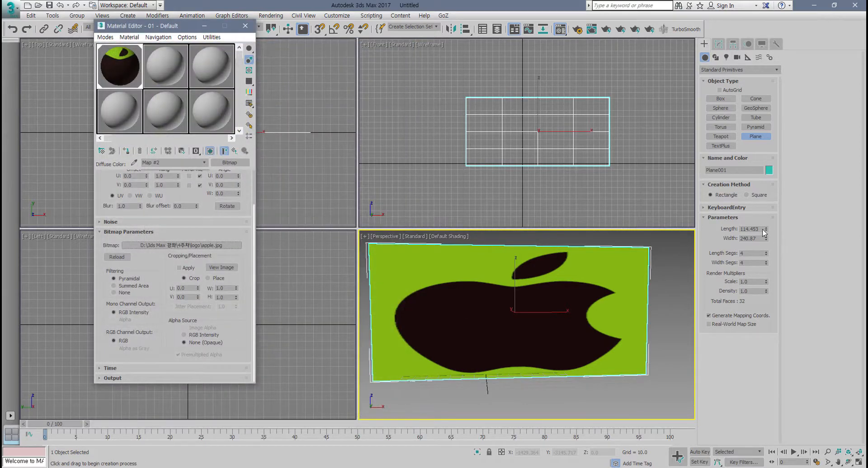
{"action": "double_click", "coordinate": [751, 229]}
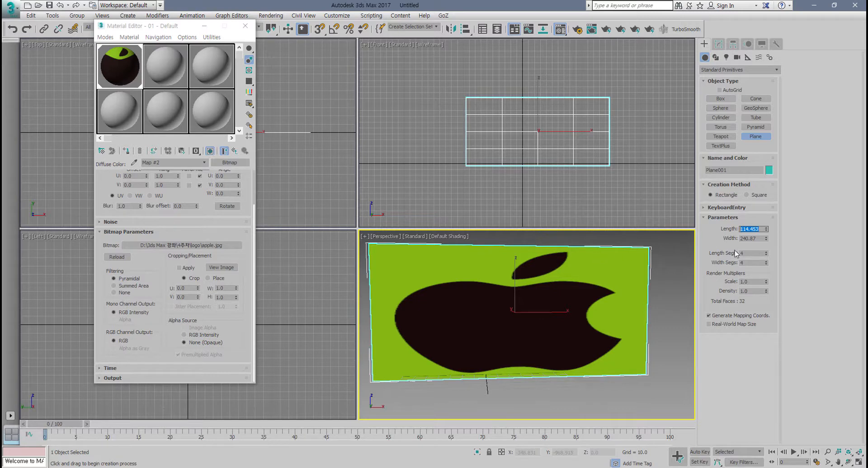
{"action": "type", "text": "1024"}
{"action": "key", "text": "Tab"}
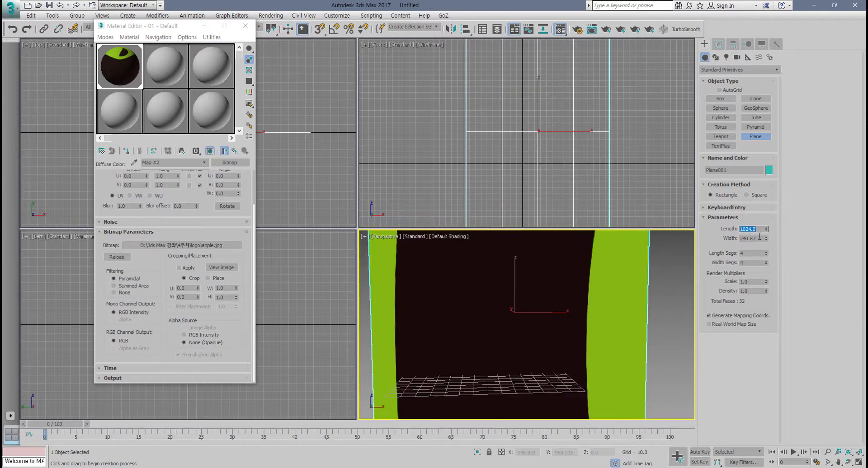
{"action": "type", "text": "929"}
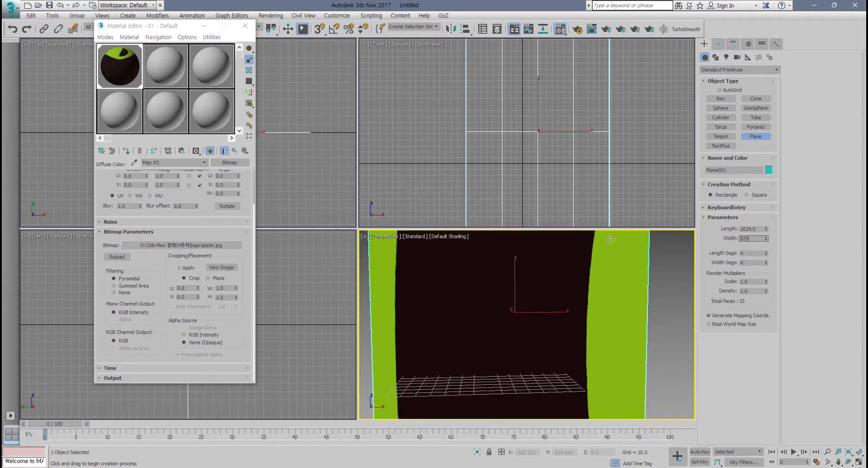
{"action": "key", "text": "Return"}
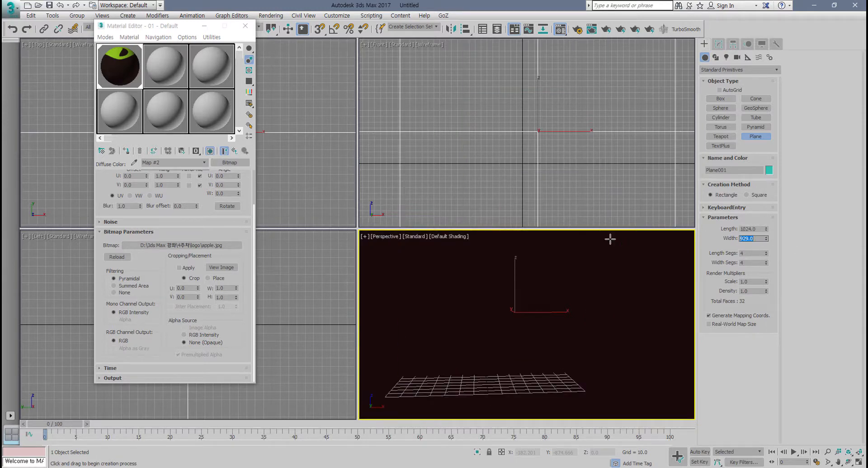
- Check the pixel size of apple.jpg in the bitmap file selection against the plane's length and width
{"action": "scroll", "coordinate": [529, 322], "scroll_direction": "down", "scroll_amount": 10}
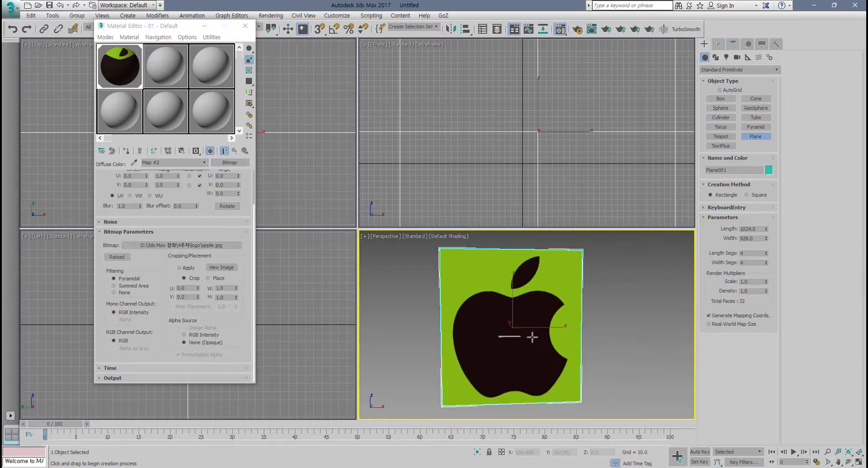
{"action": "middle_click_drag", "start_coordinate": [544, 336], "coordinate": [535, 337], "text": "alt"}
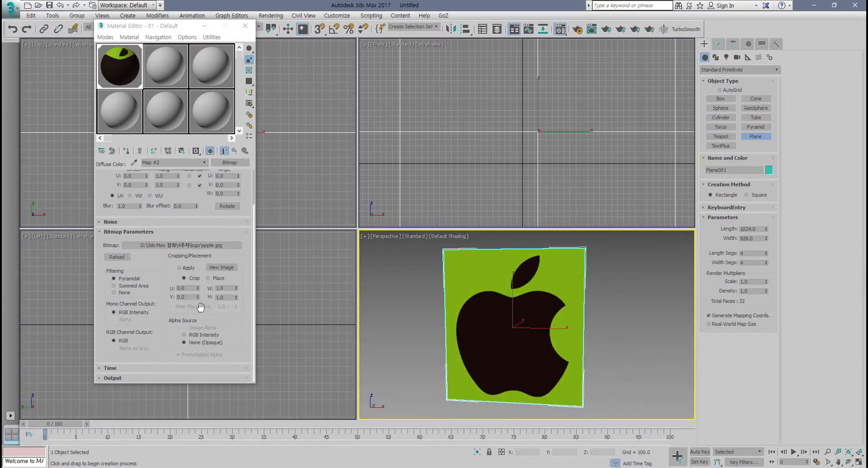
{"action": "left_click", "coordinate": [178, 245]}
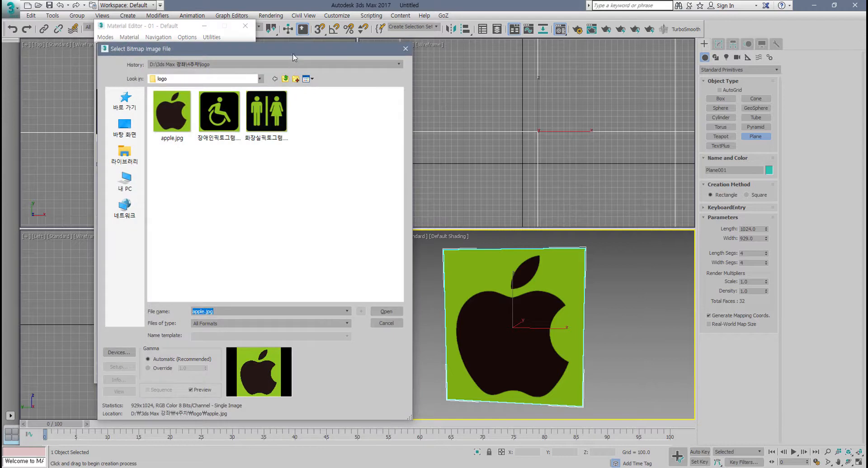
{"action": "left_click_drag", "start_coordinate": [292, 57], "coordinate": [566, 41]}
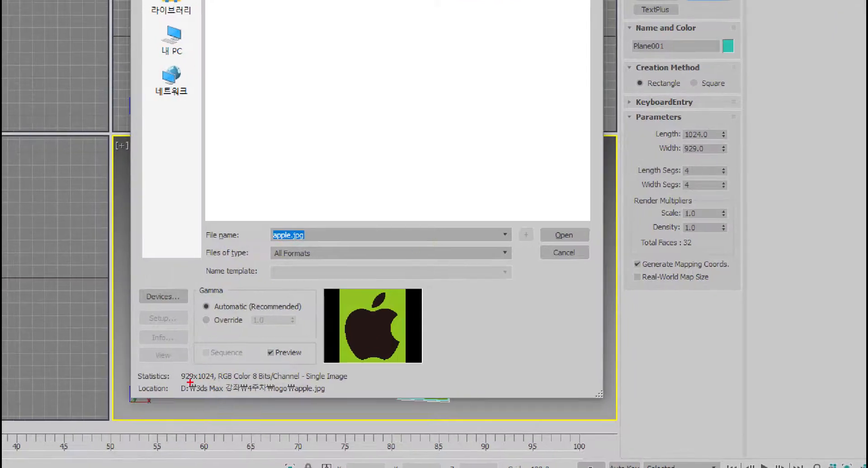
{"action": "mouse_move", "coordinate": [179, 386]}
{"action": "left_mouse_down"}
{"action": "mouse_move", "coordinate": [228, 370]}
{"action": "mouse_move", "coordinate": [172, 371]}
{"action": "mouse_move", "coordinate": [168, 391]}
{"action": "left_mouse_up"}
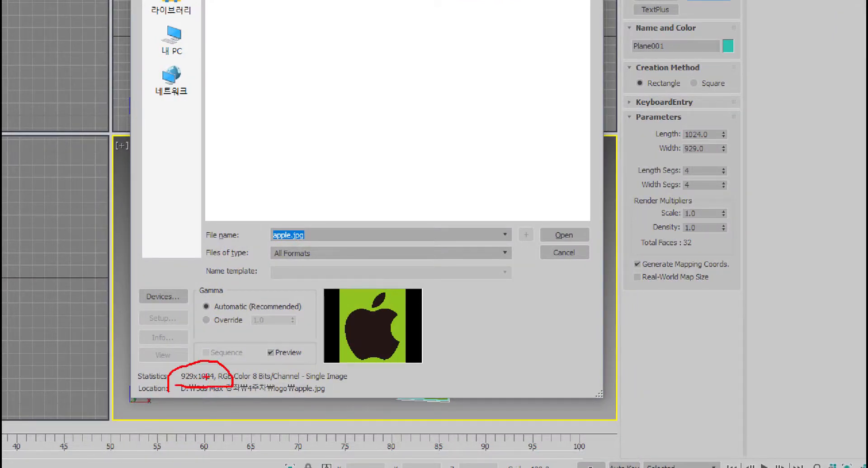
{"action": "mouse_move", "coordinate": [222, 372]}
{"action": "left_mouse_down"}
{"action": "mouse_move", "coordinate": [238, 369]}
{"action": "mouse_move", "coordinate": [500, 181]}
{"action": "mouse_move", "coordinate": [650, 139]}
{"action": "mouse_move", "coordinate": [614, 158]}
{"action": "left_mouse_up"}
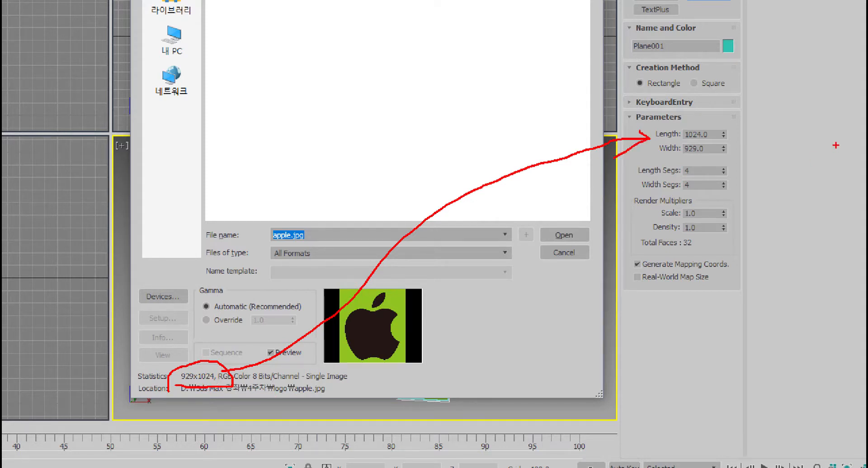
{"action": "left_click_drag", "start_coordinate": [659, 141], "coordinate": [721, 141]}
{"action": "left_click_drag", "start_coordinate": [659, 153], "coordinate": [734, 154]}
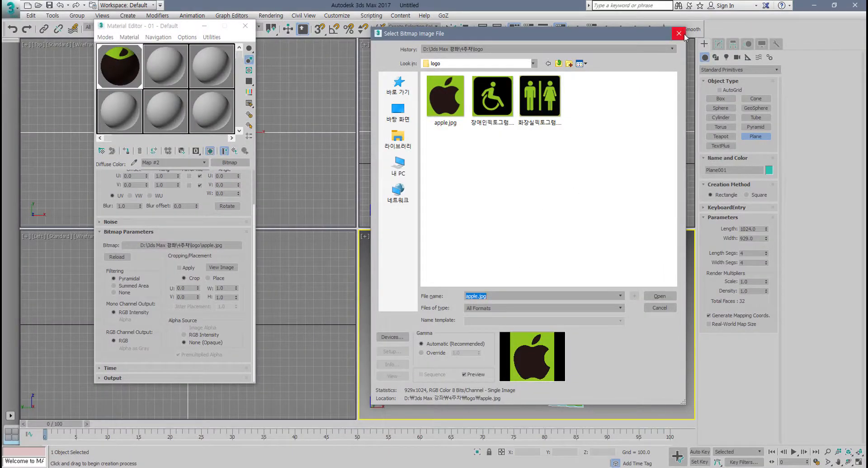
{"action": "left_click", "coordinate": [682, 33]}
- Switch the Front view from wireframe to shaded display to show the apple image on the plane
{"action": "scroll", "coordinate": [559, 140], "scroll_direction": "down", "scroll_amount": 5}
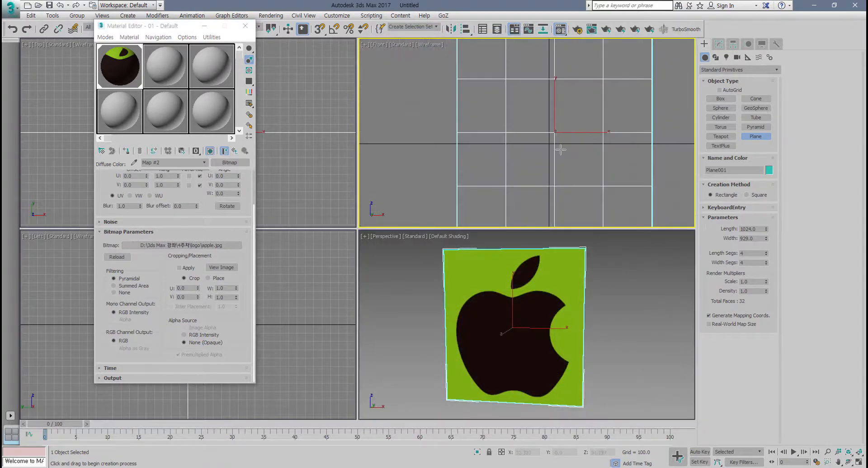
{"action": "middle_click_drag", "start_coordinate": [559, 149], "coordinate": [496, 154]}
{"action": "scroll", "coordinate": [531, 146], "scroll_direction": "down", "scroll_amount": 3}
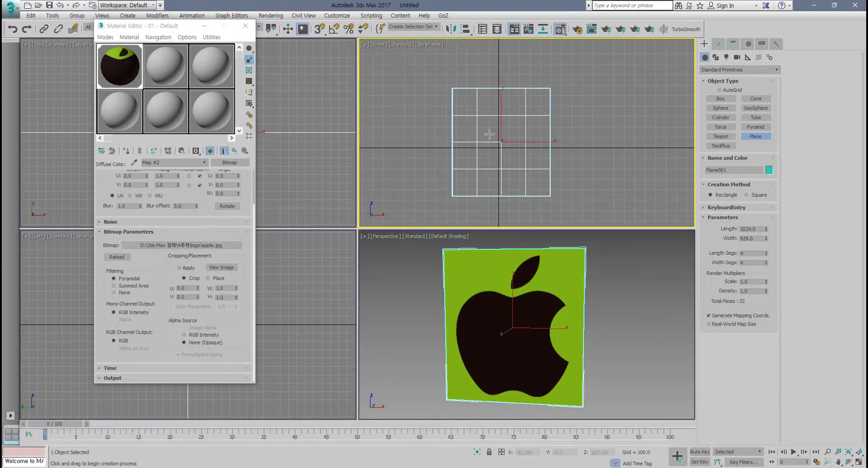
{"action": "key", "text": "F3"}
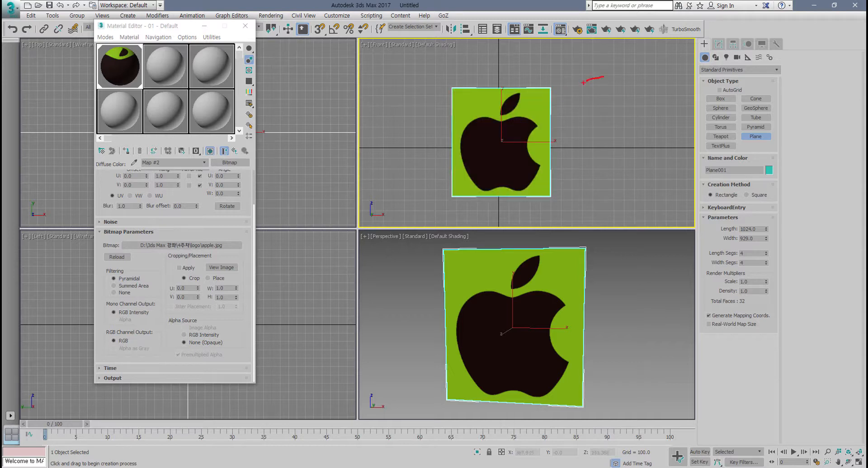
{"action": "mouse_move", "coordinate": [583, 83]}
{"action": "left_mouse_down"}
{"action": "mouse_move", "coordinate": [590, 107]}
{"action": "mouse_move", "coordinate": [615, 85]}
{"action": "left_mouse_up"}
{"action": "key", "text": "Escape"}
- Maximize the Perspective view and turn on edged faces to show the plane's segment lines
{"action": "middle_click_drag", "start_coordinate": [585, 311], "coordinate": [597, 316], "text": "alt"}
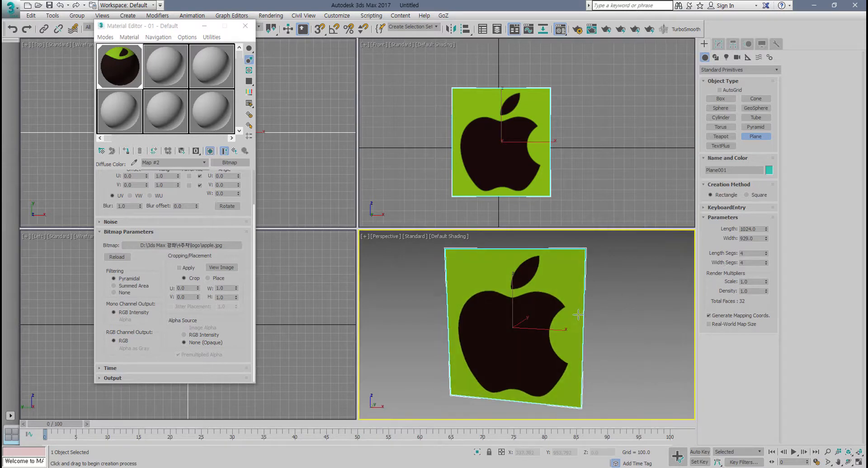
{"action": "key", "text": "alt+w"}
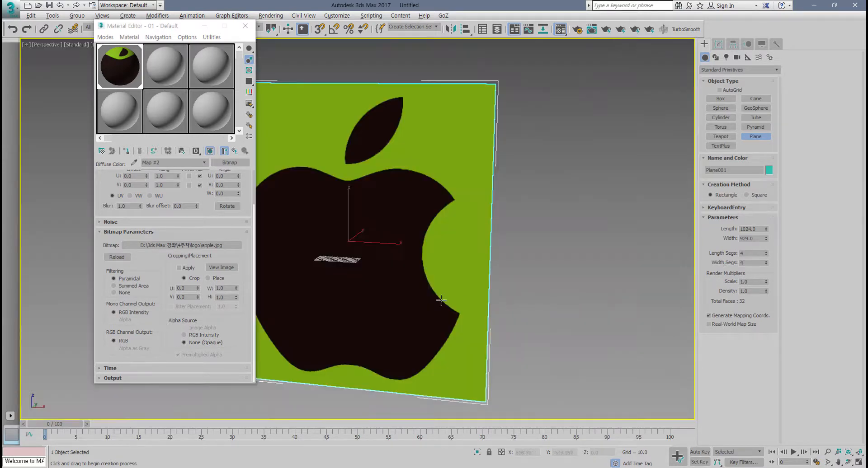
{"action": "middle_click_drag", "start_coordinate": [514, 312], "coordinate": [487, 307], "text": "alt"}
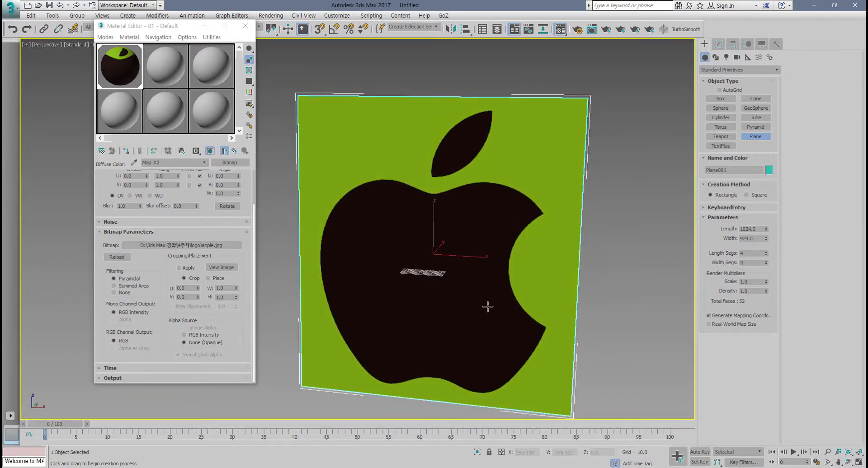
{"action": "key", "text": "F4"}
{"action": "key", "text": "F4"}
{"action": "key", "text": "F4"}
{"action": "key", "text": "F4"}
{"action": "key", "text": "F4"}
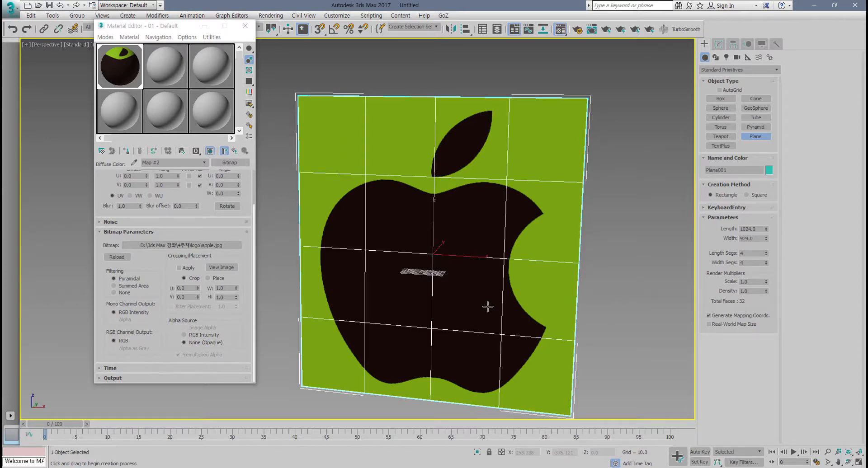
{"action": "key", "text": "F4"}
{"action": "key", "text": "F4"}
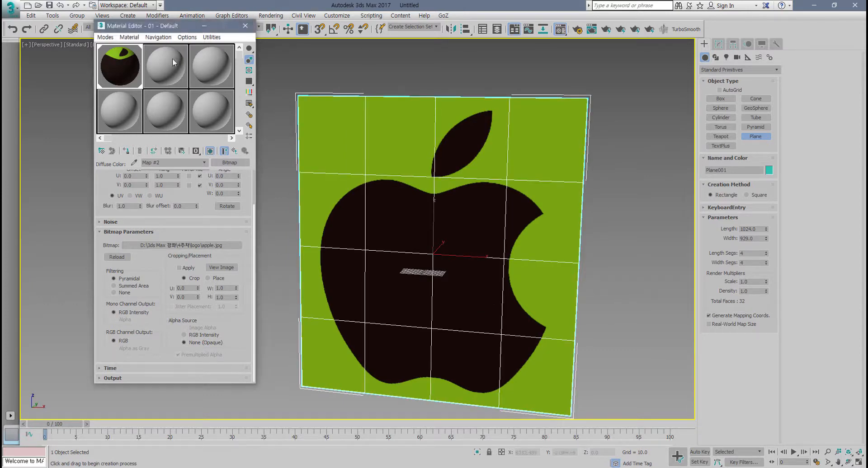
- Set both the length and width segments of the apple plane to 1
{"action": "left_click_drag", "start_coordinate": [178, 26], "coordinate": [173, 67]}
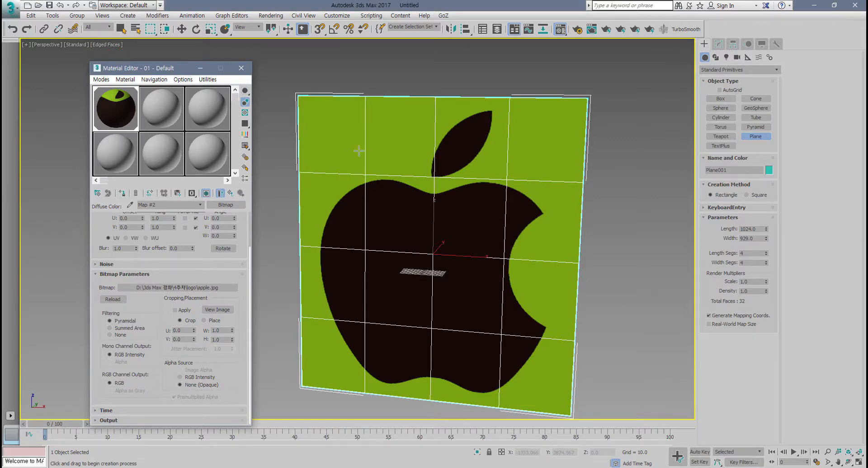
{"action": "middle_click_drag", "start_coordinate": [451, 237], "coordinate": [495, 257], "text": "alt"}
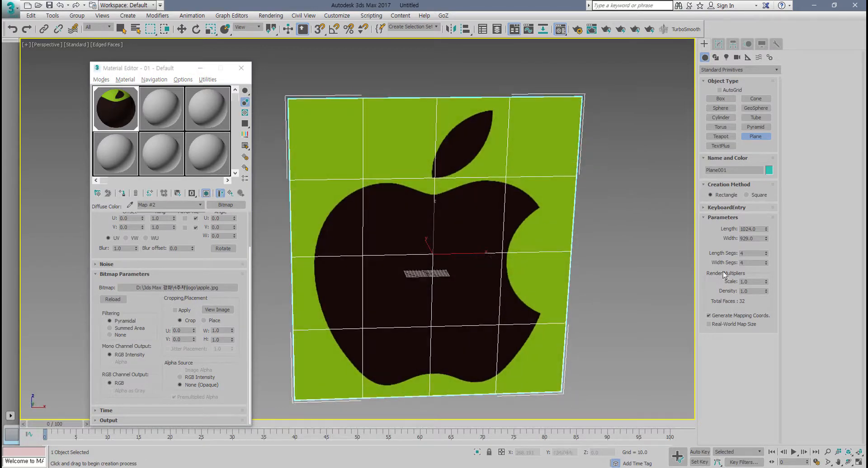
{"action": "left_click_drag", "start_coordinate": [748, 253], "coordinate": [711, 255]}
{"action": "type", "text": "1"}
{"action": "key", "text": "Return"}
{"action": "key", "text": "Tab"}
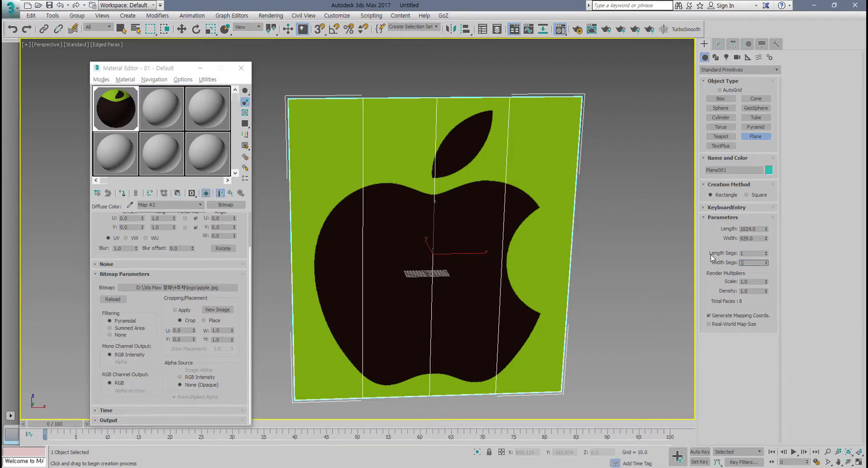
{"action": "type", "text": "1"}
{"action": "key", "text": "Return"}
{"action": "middle_click_drag", "start_coordinate": [562, 266], "coordinate": [543, 255], "text": "alt"}
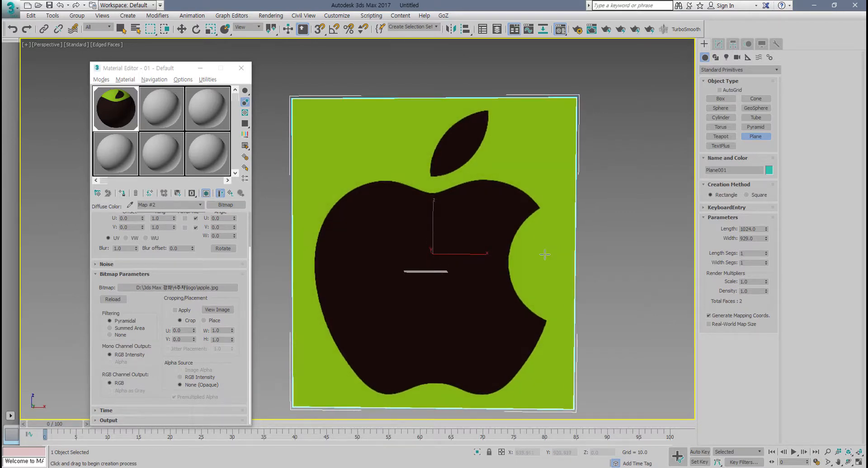
{"action": "middle_click_drag", "start_coordinate": [484, 262], "coordinate": [477, 265], "text": "alt"}
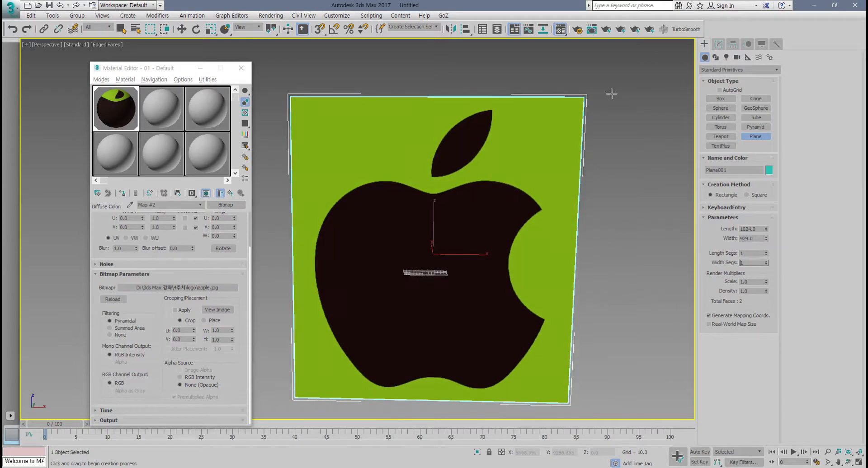
- Close the Material Editor and return to the four-viewport layout with the apple plane framed in the Front and Perspective views
{"action": "scroll", "coordinate": [558, 130], "scroll_direction": "up", "scroll_amount": 4}
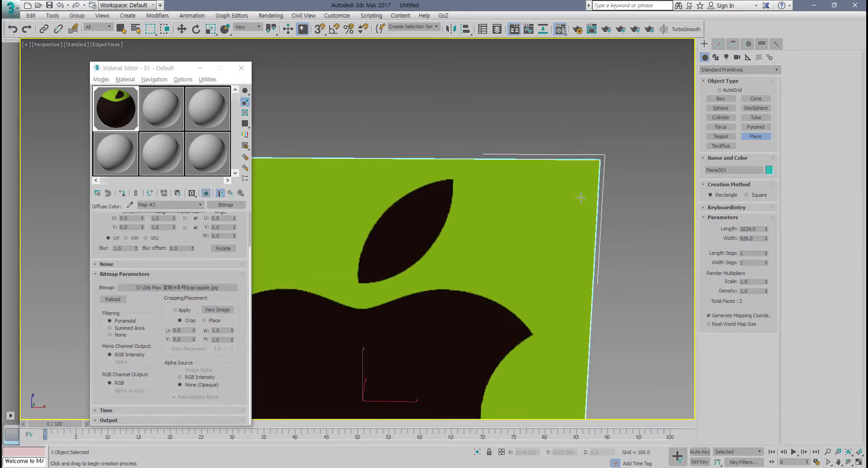
{"action": "scroll", "coordinate": [581, 198], "scroll_direction": "down", "scroll_amount": 2}
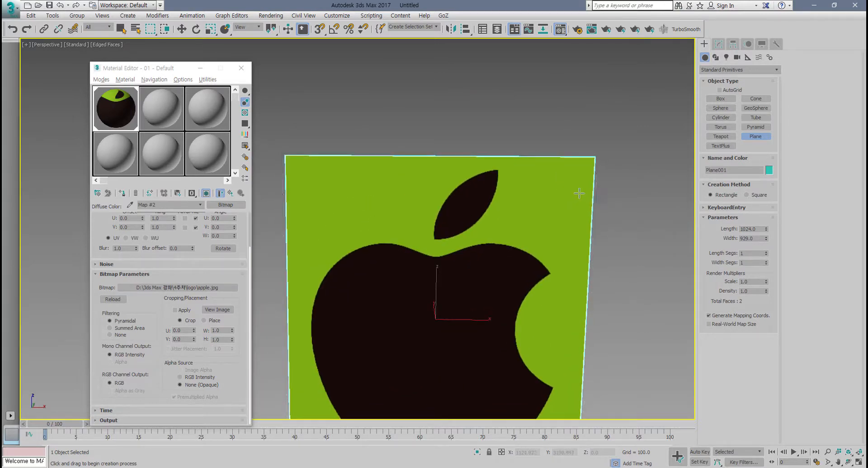
{"action": "middle_click_drag", "start_coordinate": [571, 221], "coordinate": [568, 187]}
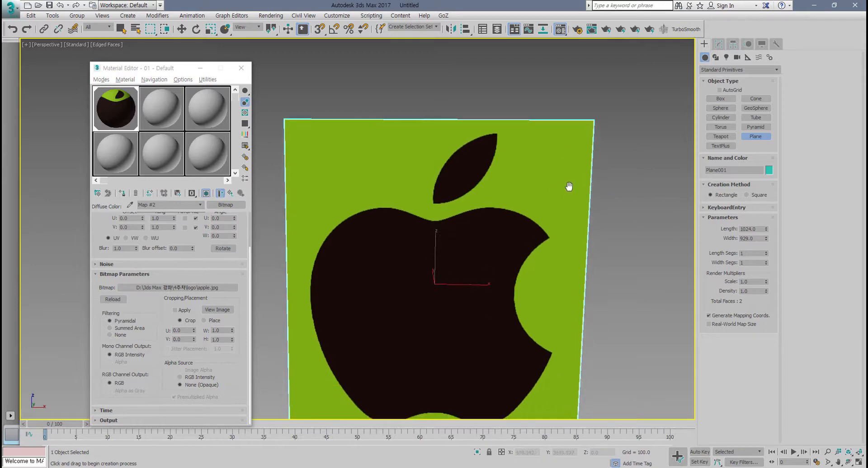
{"action": "left_click", "coordinate": [241, 68]}
{"action": "middle_click_drag", "start_coordinate": [433, 221], "coordinate": [432, 202]}
{"action": "key", "text": "alt+w"}
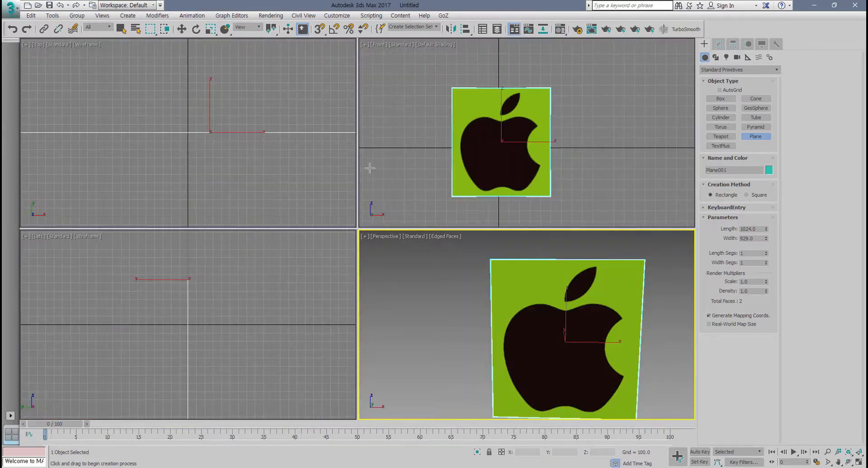
{"action": "left_click", "coordinate": [248, 147]}
{"action": "middle_click_drag", "start_coordinate": [591, 217], "coordinate": [569, 203]}
{"action": "scroll", "coordinate": [601, 290], "scroll_direction": "down", "scroll_amount": 3}
{"action": "middle_click_drag", "start_coordinate": [601, 290], "coordinate": [600, 274]}
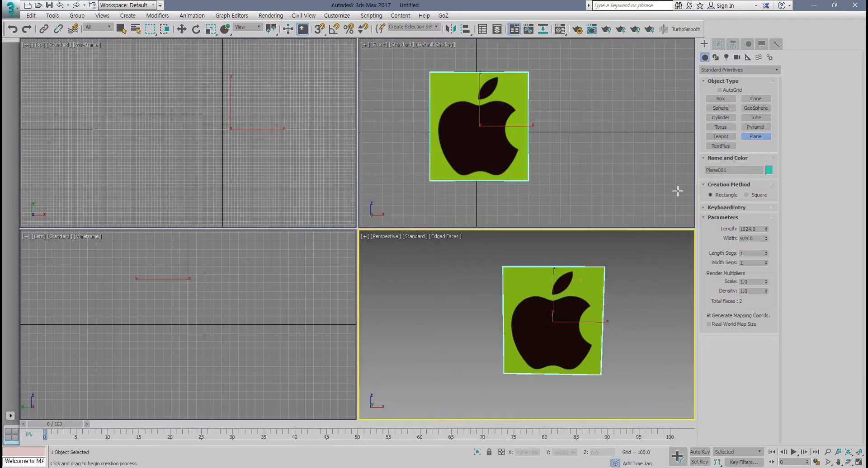
{"action": "middle_click_drag", "start_coordinate": [517, 110], "coordinate": [526, 150]}
- Try drawing a rough multi-point Line spline over the apple image in the Front view
{"action": "left_click", "coordinate": [716, 57]}
{"action": "left_click", "coordinate": [721, 106]}
{"action": "left_click", "coordinate": [475, 130]}
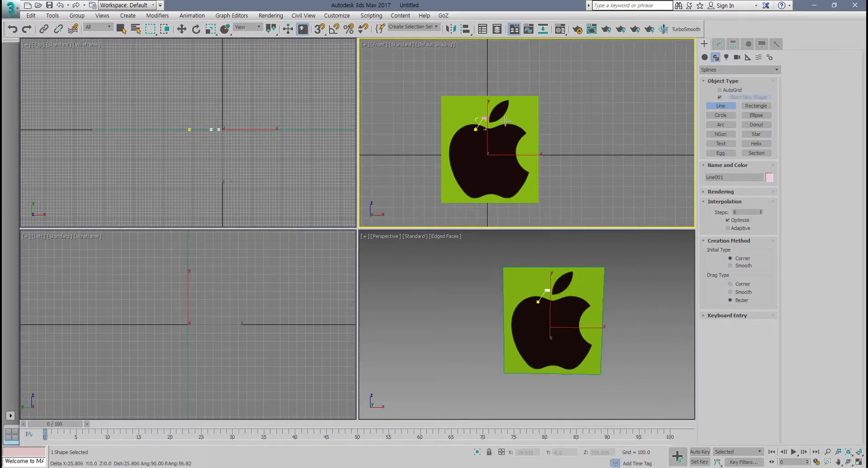
{"action": "left_click", "coordinate": [484, 118]}
{"action": "left_click", "coordinate": [510, 125]}
{"action": "left_click", "coordinate": [516, 159]}
{"action": "left_click", "coordinate": [478, 165]}
{"action": "left_click", "coordinate": [491, 157]}
{"action": "right_click", "coordinate": [523, 144]}
{"action": "right_click", "coordinate": [523, 145]}
- Delete the rough line spline drawn over the apple in the maximized Perspective view
{"action": "left_click", "coordinate": [524, 113]}
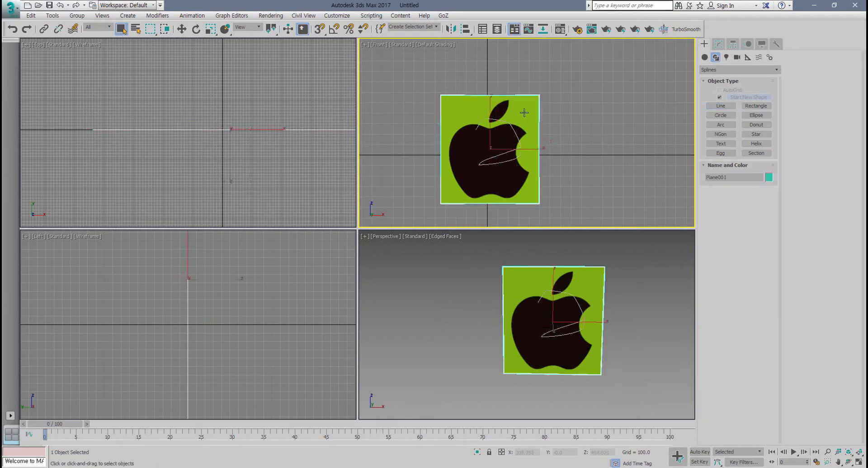
{"action": "scroll", "coordinate": [547, 291], "scroll_direction": "up", "scroll_amount": 3}
{"action": "scroll", "coordinate": [509, 257], "scroll_direction": "up", "scroll_amount": 2}
{"action": "key", "text": "alt+w"}
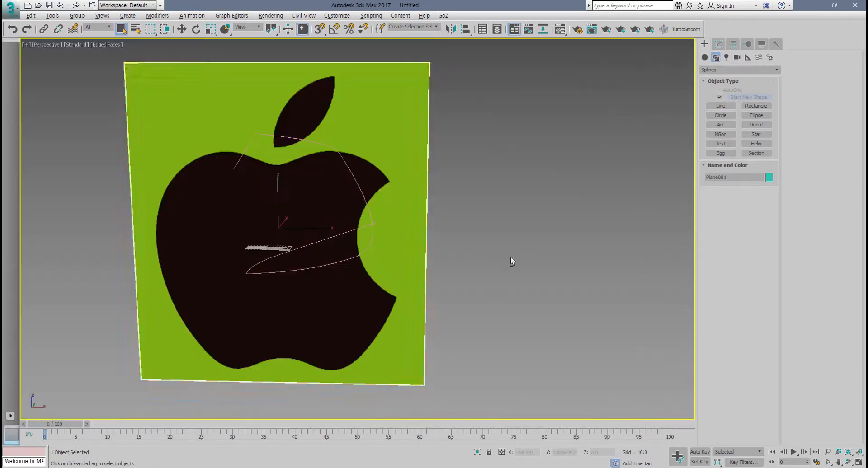
{"action": "middle_click_drag", "start_coordinate": [387, 132], "coordinate": [413, 138]}
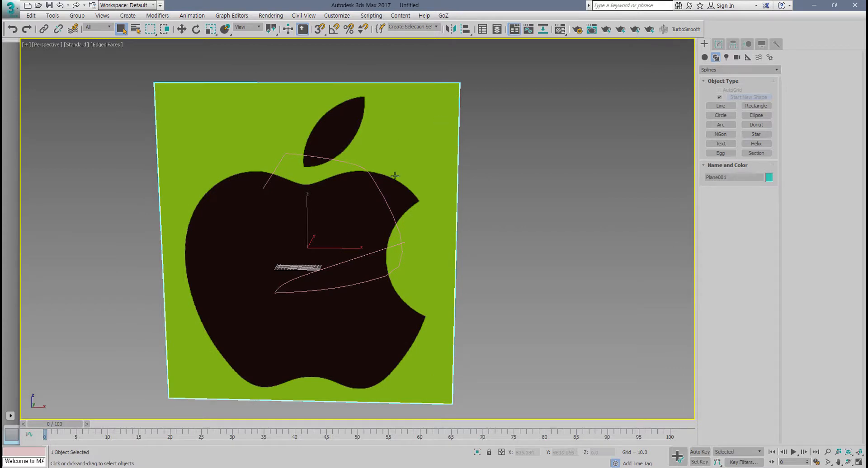
{"action": "right_click", "coordinate": [422, 192]}
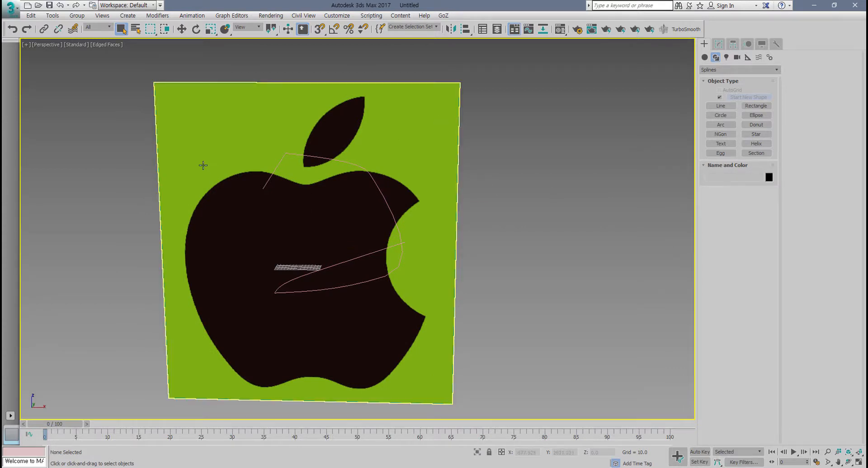
{"action": "left_click_drag", "start_coordinate": [115, 126], "coordinate": [469, 332]}
{"action": "key", "text": "Delete"}
- Freeze the apple image plane and return to the four-viewport layout
{"action": "left_click", "coordinate": [429, 224]}
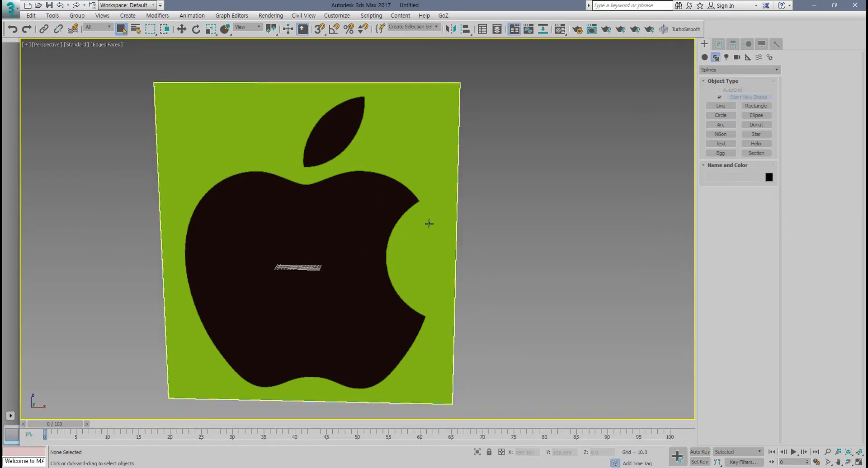
{"action": "scroll", "coordinate": [426, 224], "scroll_direction": "down", "scroll_amount": 5}
{"action": "scroll", "coordinate": [411, 225], "scroll_direction": "up", "scroll_amount": 3}
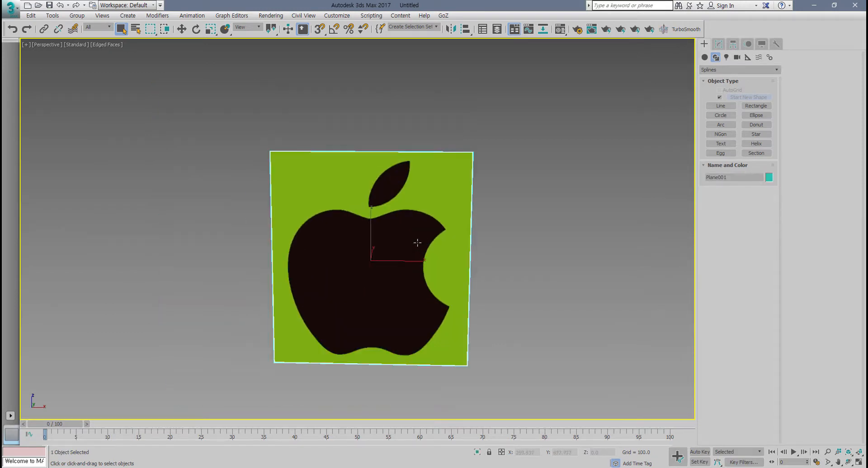
{"action": "scroll", "coordinate": [425, 231], "scroll_direction": "up", "scroll_amount": 3}
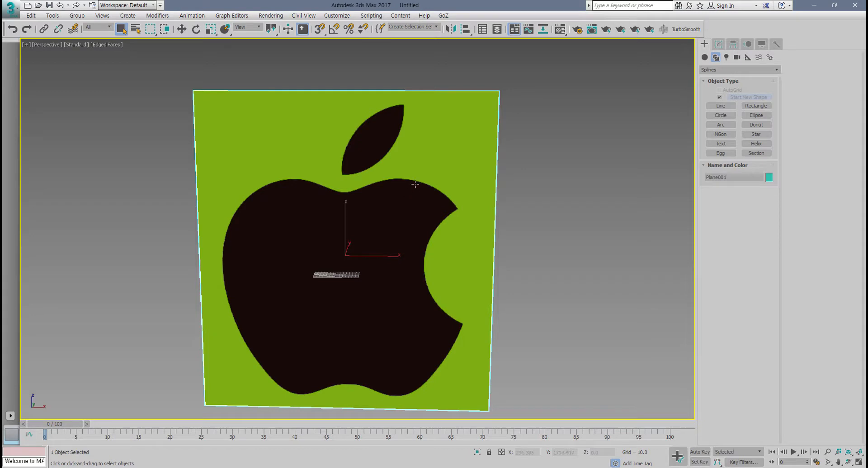
{"action": "right_click", "coordinate": [425, 165]}
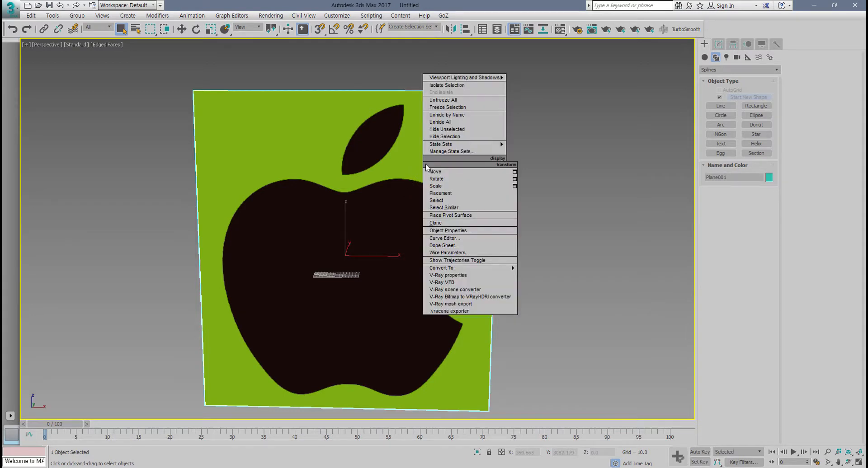
{"action": "left_click", "coordinate": [459, 109]}
{"action": "key", "text": "alt+w"}
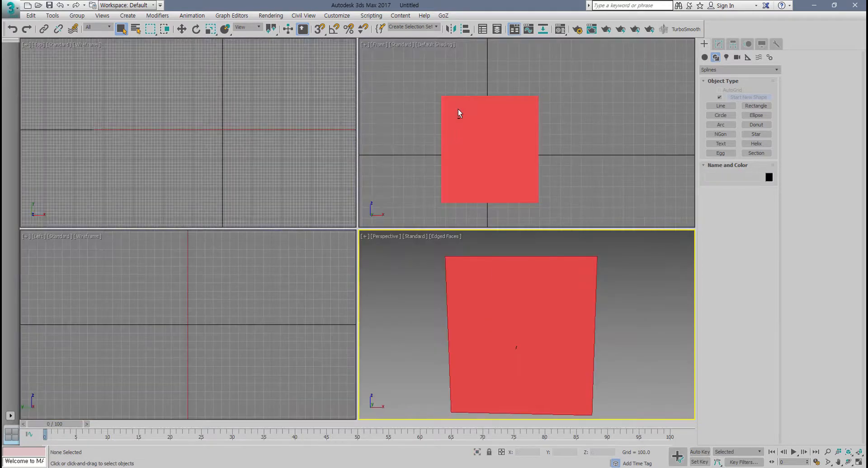
- Maximize the Perspective viewport and frame the frozen apple plane in it
{"action": "left_click", "coordinate": [227, 168]}
{"action": "left_click", "coordinate": [409, 281]}
{"action": "scroll", "coordinate": [416, 282], "scroll_direction": "down", "scroll_amount": 5}
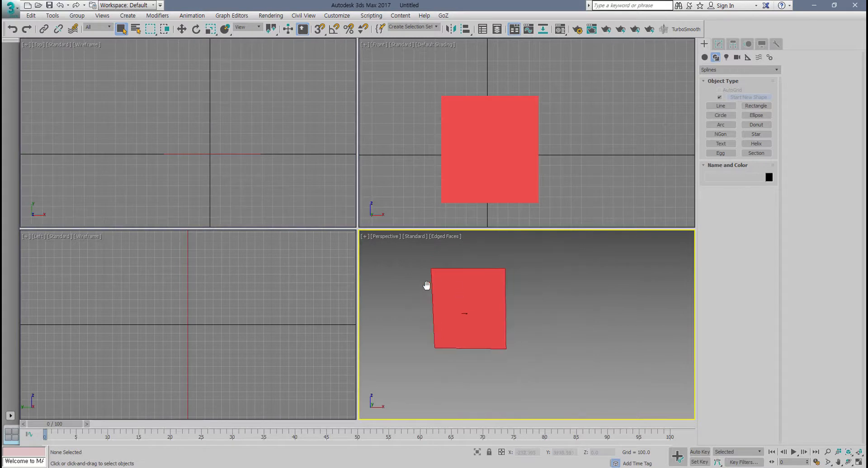
{"action": "key", "text": "alt+w"}
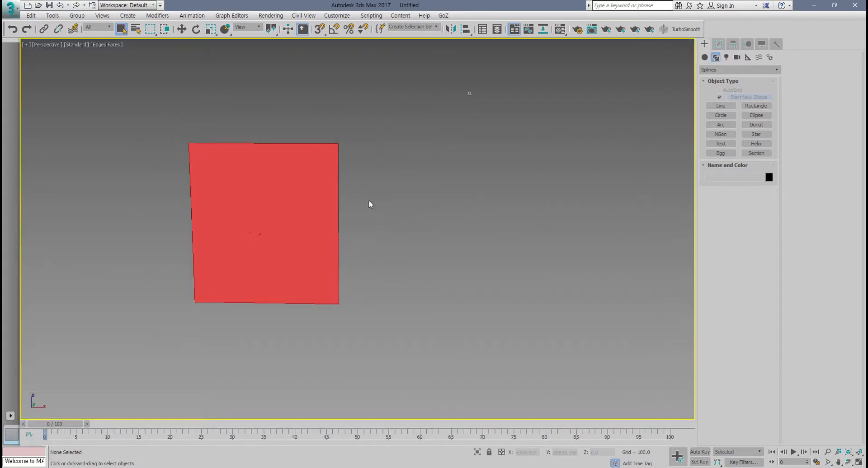
{"action": "middle_click_drag", "start_coordinate": [298, 273], "coordinate": [349, 298]}
{"action": "scroll", "coordinate": [302, 251], "scroll_direction": "up", "scroll_amount": 3}
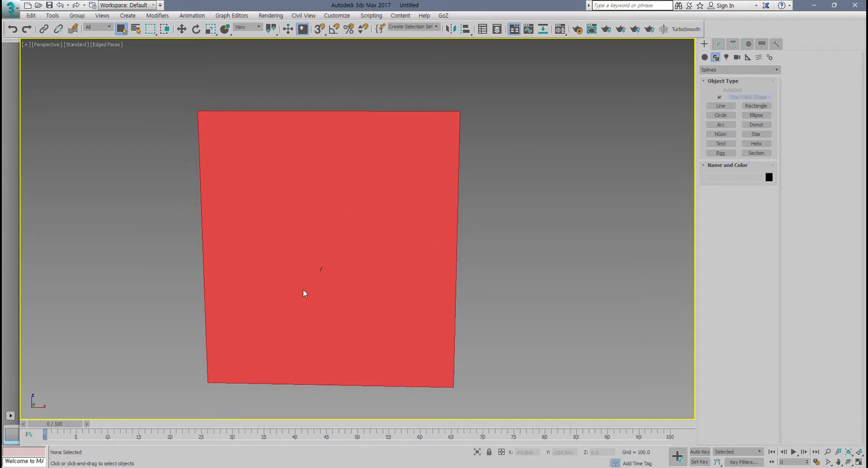
{"action": "middle_click_drag", "start_coordinate": [304, 293], "coordinate": [296, 291]}
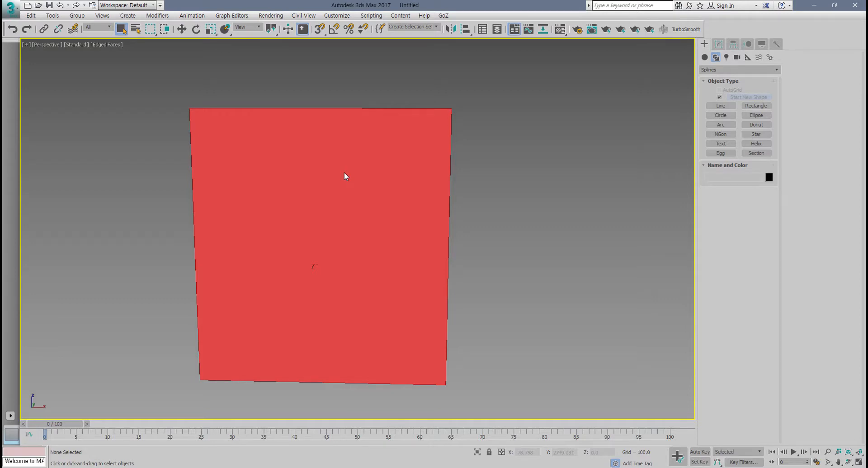
{"action": "left_click", "coordinate": [337, 16]}
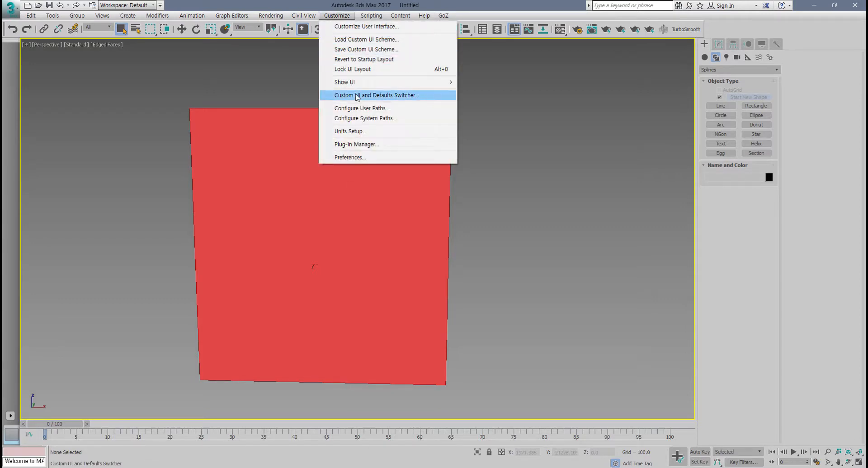
{"action": "left_click", "coordinate": [535, 191]}
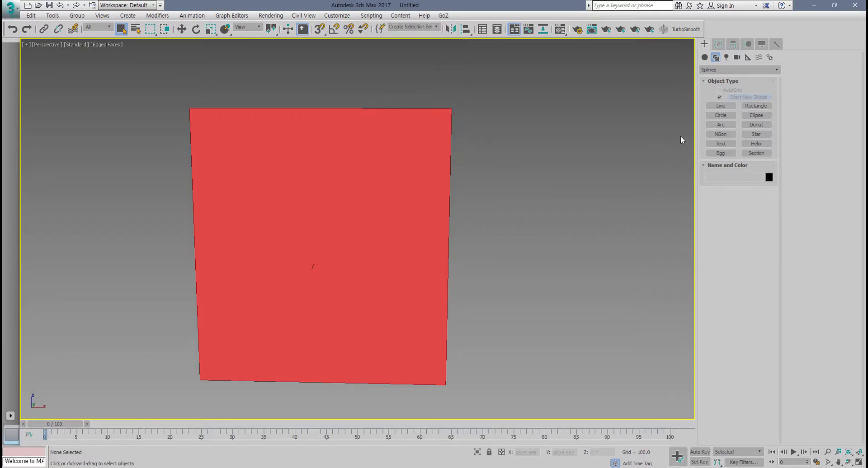
- Create a teapot primitive with a radius of about 168 beside the frozen apple plane
{"action": "left_click", "coordinate": [705, 57]}
{"action": "left_click", "coordinate": [720, 136]}
{"action": "middle_click_drag", "start_coordinate": [490, 252], "coordinate": [417, 256]}
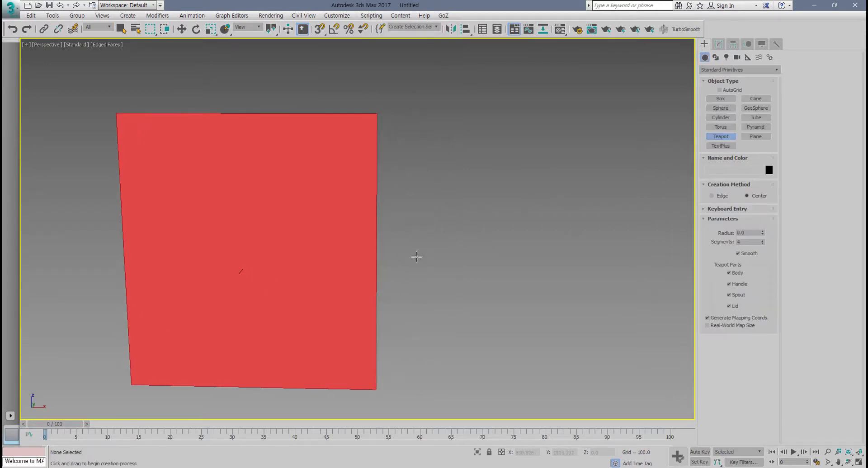
{"action": "mouse_move", "coordinate": [473, 288]}
{"action": "left_mouse_down"}
{"action": "mouse_move", "coordinate": [478, 321]}
{"action": "mouse_move", "coordinate": [478, 302]}
{"action": "left_mouse_up"}
{"action": "middle_click_drag", "start_coordinate": [449, 297], "coordinate": [378, 321]}
{"action": "scroll", "coordinate": [421, 322], "scroll_direction": "up", "scroll_amount": 3}
{"action": "middle_click_drag", "start_coordinate": [445, 329], "coordinate": [440, 305]}
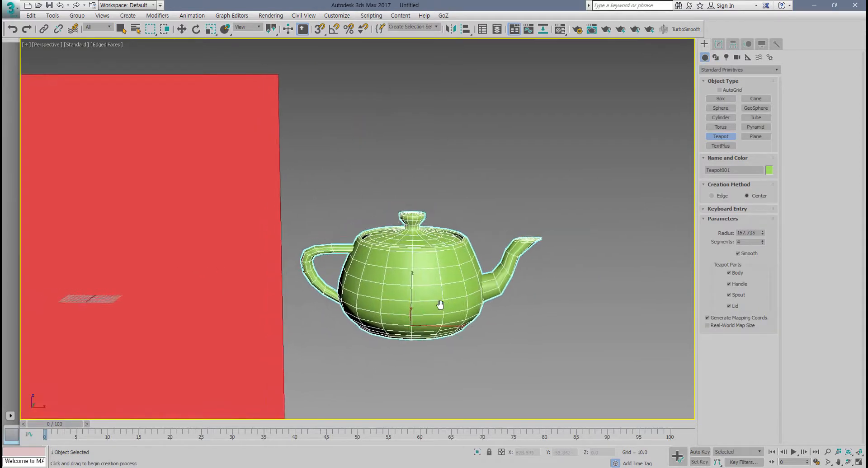
{"action": "right_click", "coordinate": [440, 305]}
- Freeze the teapot and try selecting it together with the frozen apple plane using a selection window
{"action": "right_click", "coordinate": [403, 235]}
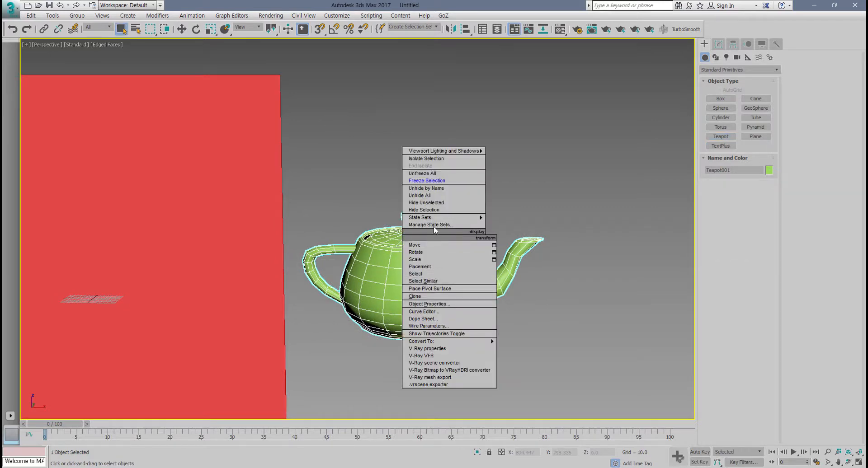
{"action": "left_click", "coordinate": [438, 181]}
{"action": "middle_click_drag", "start_coordinate": [419, 238], "coordinate": [426, 239]}
{"action": "left_click_drag", "start_coordinate": [476, 211], "coordinate": [368, 295]}
{"action": "left_click_drag", "start_coordinate": [573, 167], "coordinate": [166, 366]}
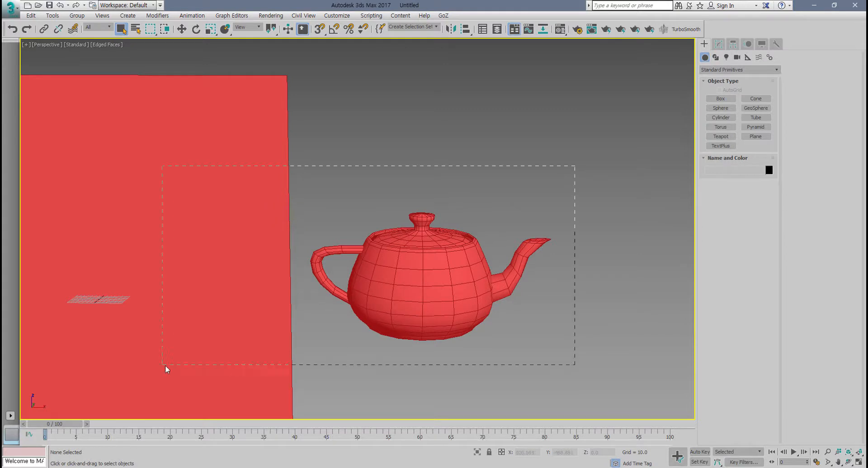
{"action": "scroll", "coordinate": [487, 208], "scroll_direction": "down", "scroll_amount": 4}
{"action": "middle_click_drag", "start_coordinate": [485, 209], "coordinate": [353, 307], "text": "alt"}
{"action": "scroll", "coordinate": [357, 271], "scroll_direction": "up", "scroll_amount": 3}
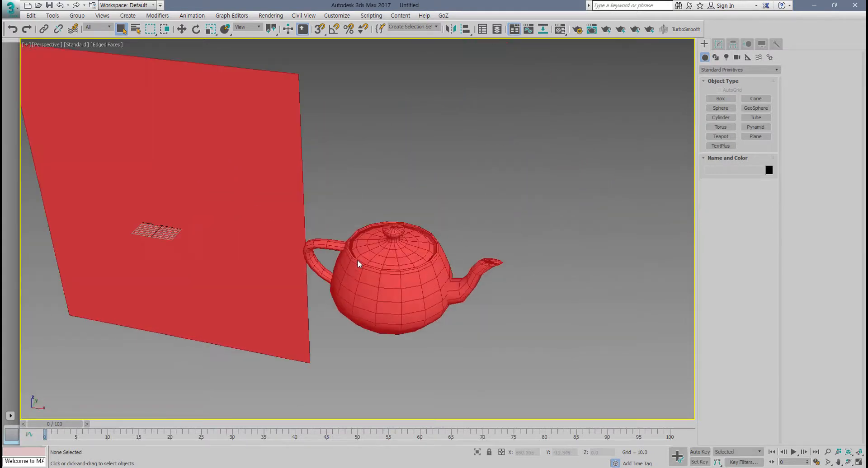
{"action": "middle_click_drag", "start_coordinate": [359, 258], "coordinate": [447, 228]}
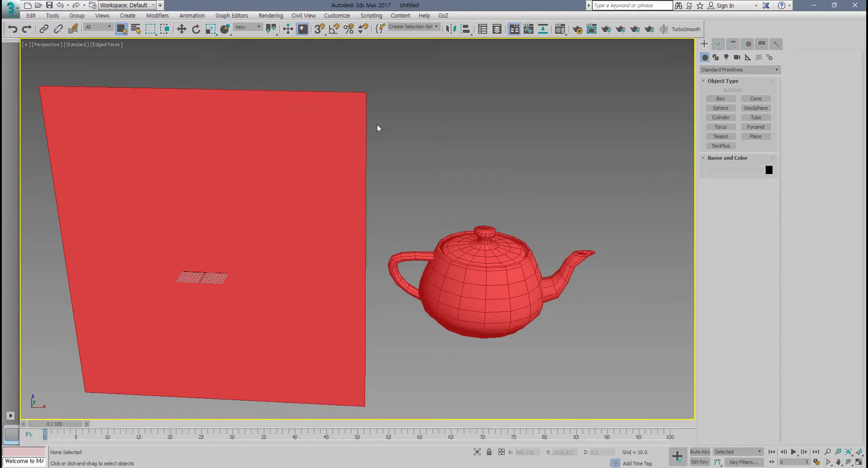
- Open the Customize User Interface color settings and select the Freeze entry of the Geometry elements
{"action": "left_click", "coordinate": [335, 16]}
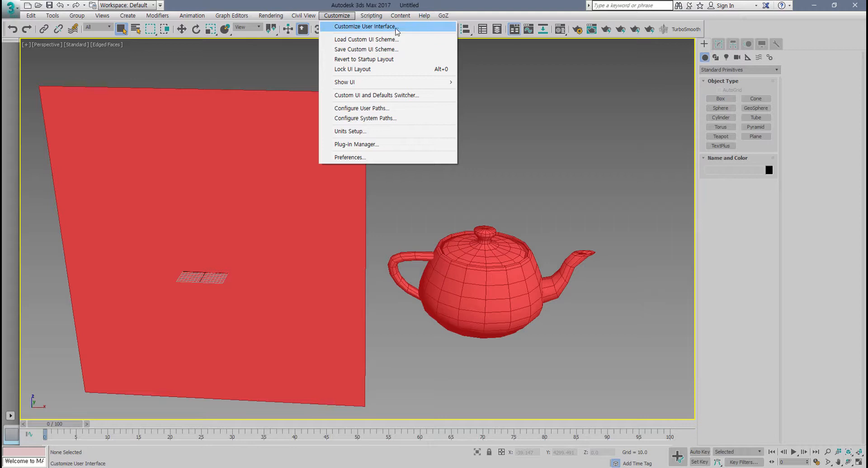
{"action": "left_click", "coordinate": [396, 27]}
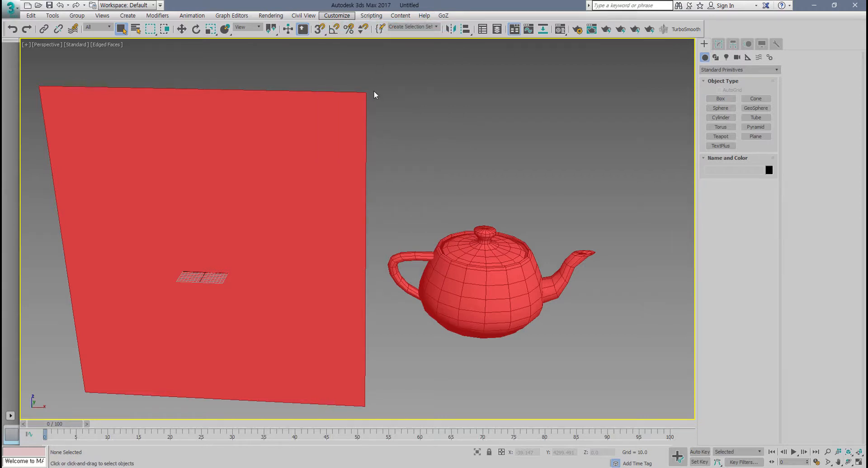
{"action": "left_click_drag", "start_coordinate": [342, 84], "coordinate": [277, 86]}
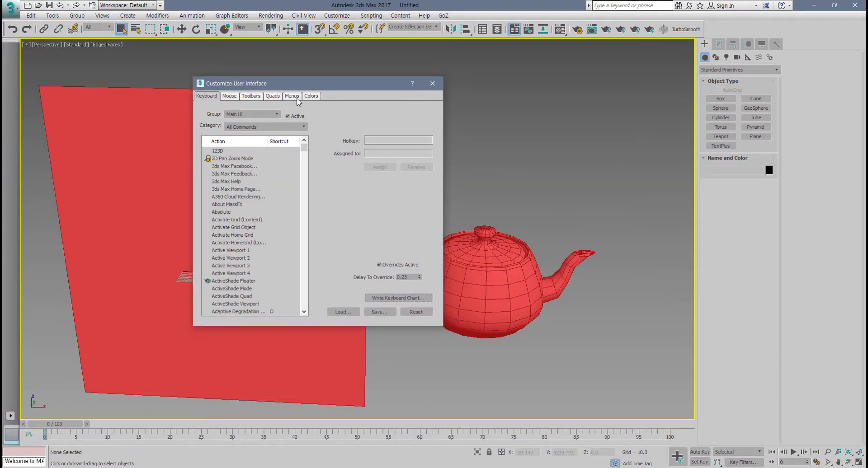
{"action": "left_click", "coordinate": [311, 96]}
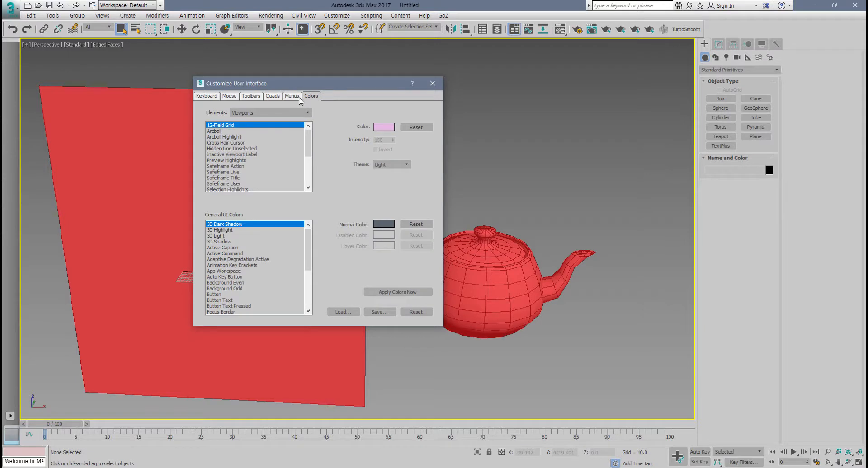
{"action": "left_click", "coordinate": [259, 113]}
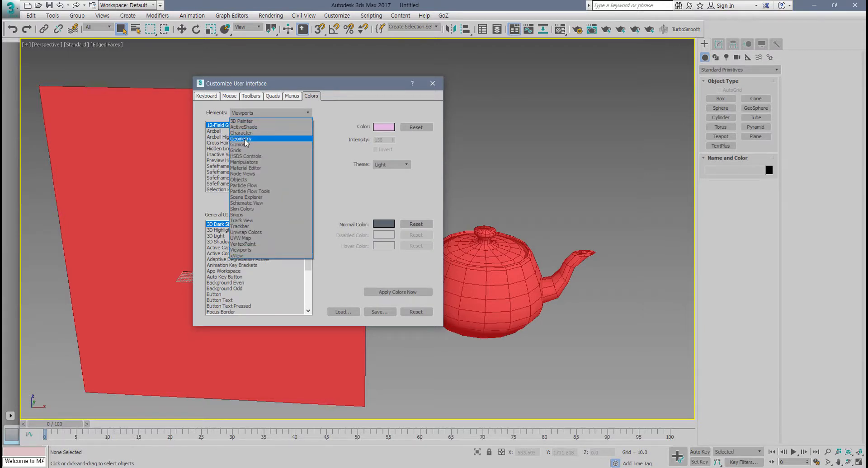
{"action": "left_click", "coordinate": [258, 139]}
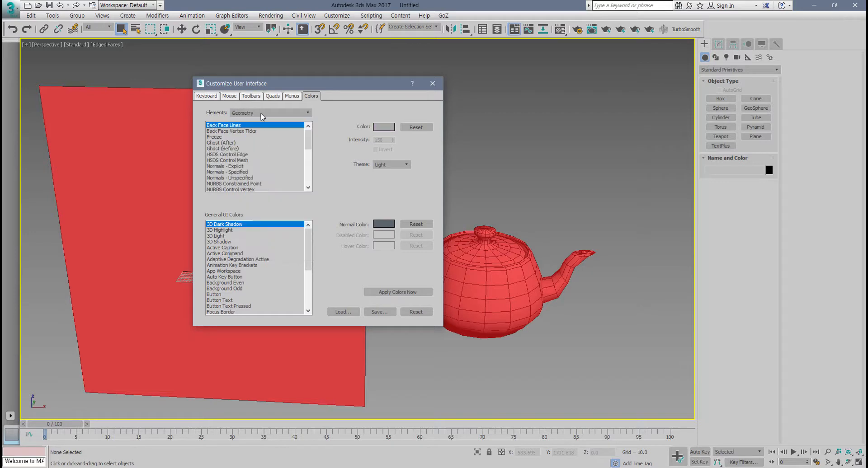
{"action": "left_click", "coordinate": [216, 137]}
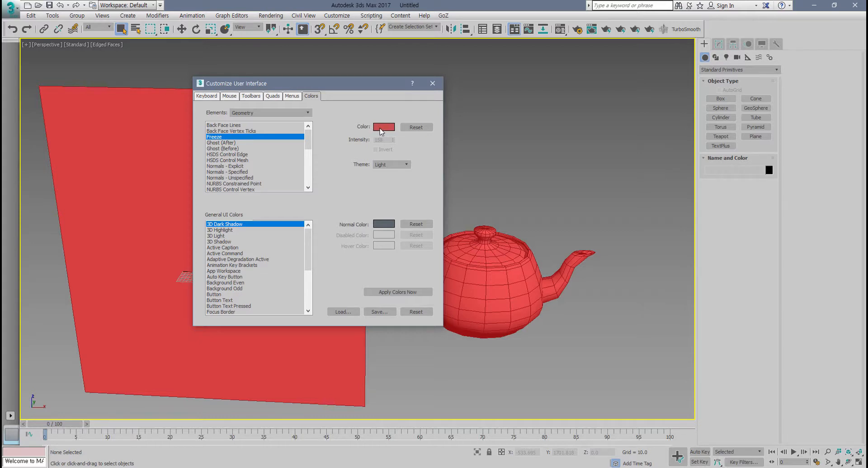
- Darken the Freeze color to red 40, green 5, blue 5 and close the interface settings
{"action": "left_click", "coordinate": [384, 127]}
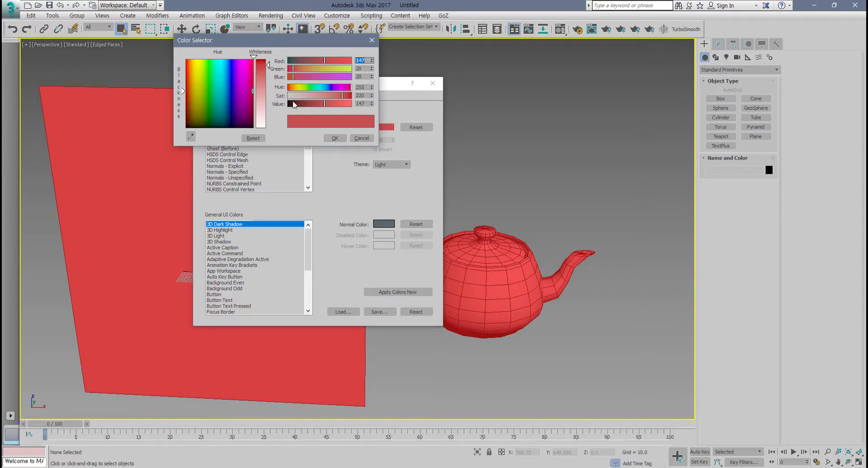
{"action": "mouse_move", "coordinate": [293, 104]}
{"action": "left_mouse_down"}
{"action": "mouse_move", "coordinate": [305, 106]}
{"action": "mouse_move", "coordinate": [298, 106]}
{"action": "left_mouse_up"}
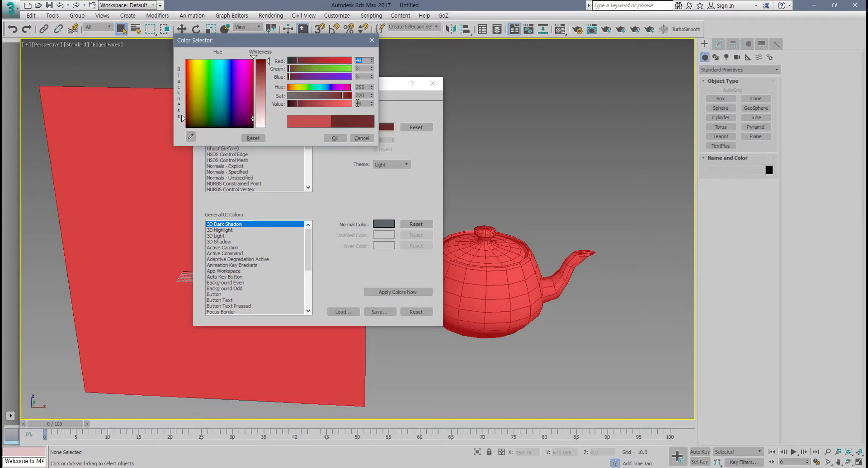
{"action": "left_click", "coordinate": [335, 138]}
{"action": "left_click", "coordinate": [433, 83]}
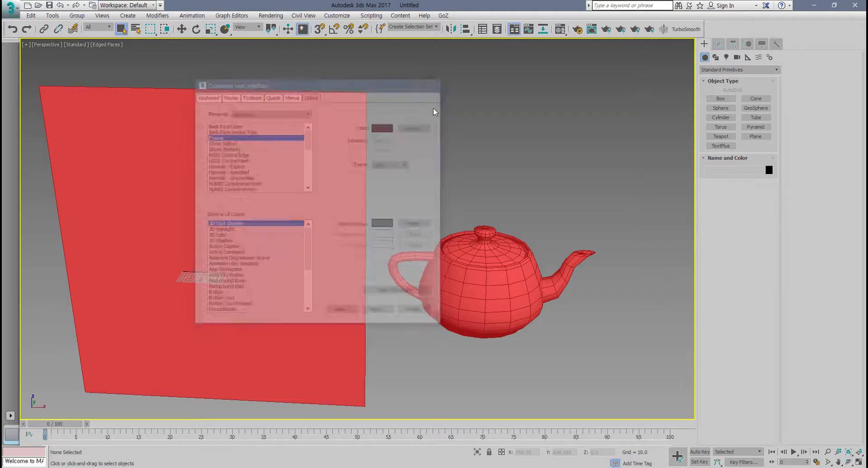
- Unfreeze the apple plane and the teapot
{"action": "scroll", "coordinate": [474, 294], "scroll_direction": "down", "scroll_amount": 3}
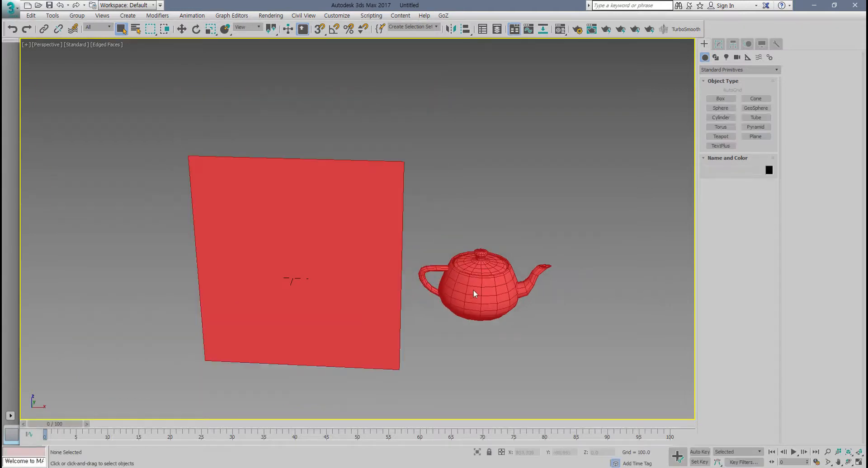
{"action": "scroll", "coordinate": [409, 285], "scroll_direction": "down", "scroll_amount": 3}
{"action": "middle_click_drag", "start_coordinate": [381, 272], "coordinate": [355, 280]}
{"action": "left_click_drag", "start_coordinate": [581, 199], "coordinate": [236, 377]}
{"action": "right_click", "coordinate": [320, 310]}
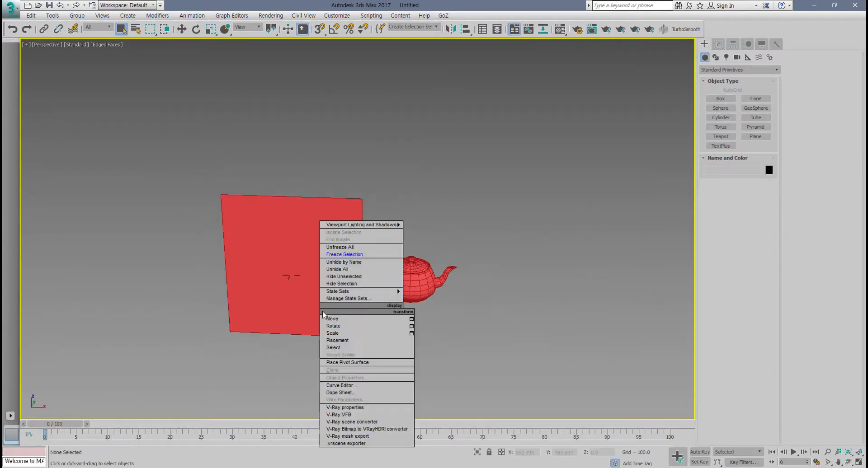
{"action": "left_click", "coordinate": [351, 247]}
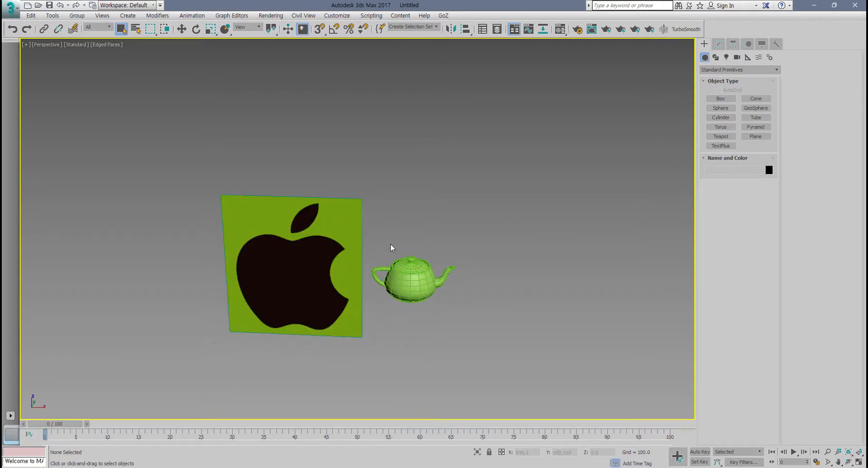
- Select the apple plane and the teapot, freeze both, and inspect their frozen display from several angles
{"action": "scroll", "coordinate": [389, 250], "scroll_direction": "up", "scroll_amount": 3}
{"action": "left_click_drag", "start_coordinate": [500, 184], "coordinate": [204, 390]}
{"action": "right_click", "coordinate": [302, 265]}
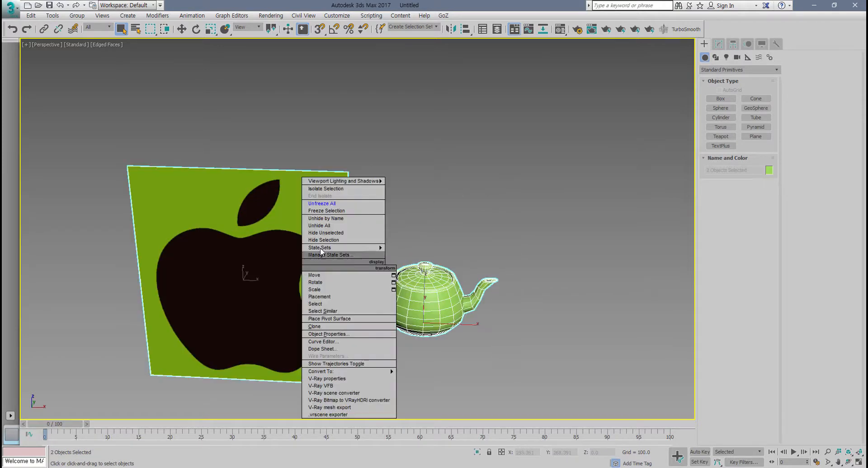
{"action": "left_click", "coordinate": [338, 211]}
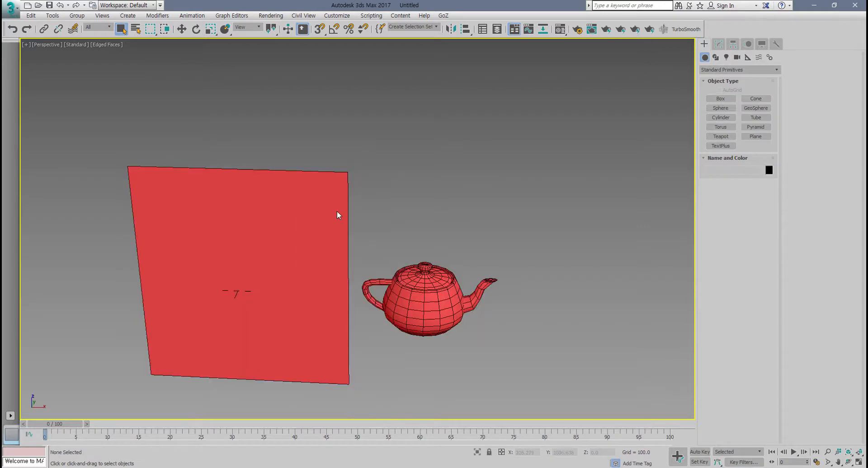
{"action": "middle_click_drag", "start_coordinate": [368, 318], "coordinate": [402, 249], "text": "alt"}
{"action": "scroll", "coordinate": [387, 251], "scroll_direction": "down", "scroll_amount": 3}
{"action": "scroll", "coordinate": [387, 250], "scroll_direction": "up", "scroll_amount": 6}
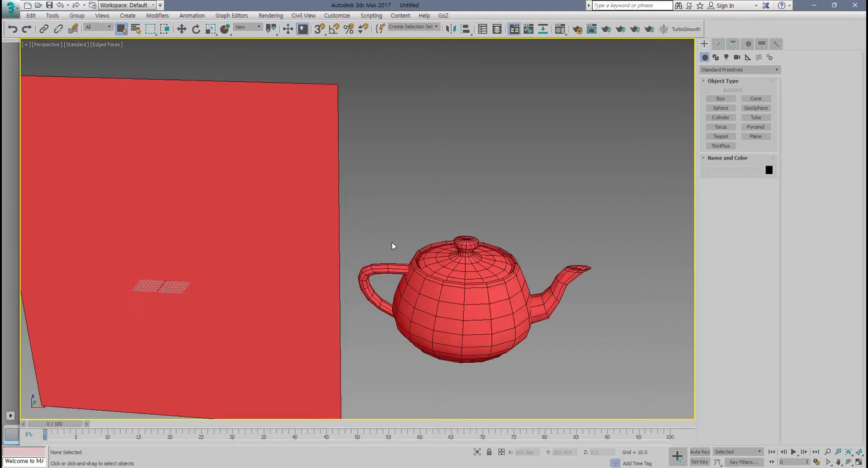
{"action": "scroll", "coordinate": [394, 262], "scroll_direction": "down", "scroll_amount": 5}
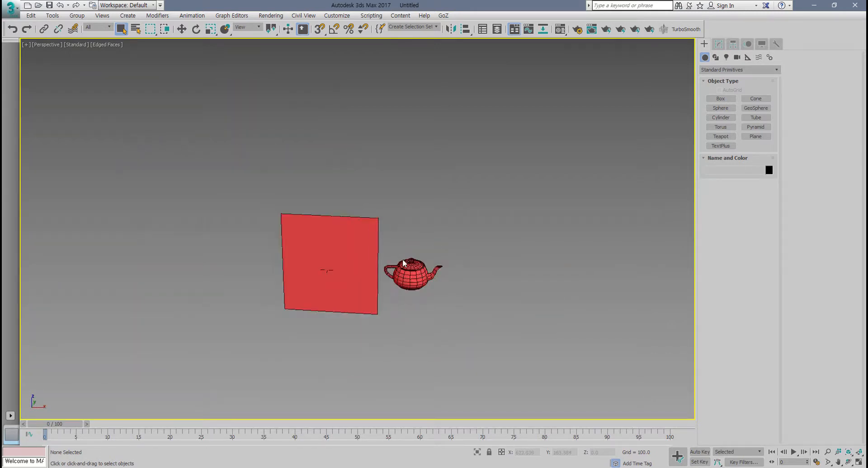
{"action": "scroll", "coordinate": [406, 264], "scroll_direction": "up", "scroll_amount": 3}
- Unfreeze all objects and delete the teapot
{"action": "right_click", "coordinate": [410, 251]}
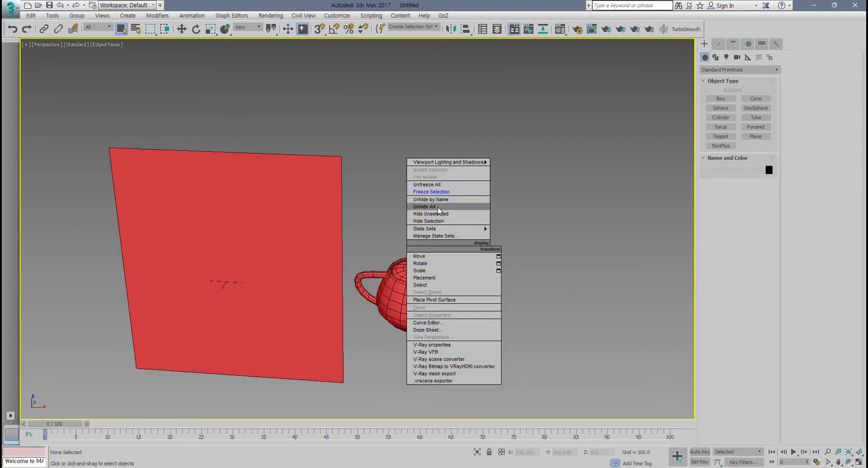
{"action": "left_click", "coordinate": [448, 184]}
{"action": "left_click", "coordinate": [427, 310]}
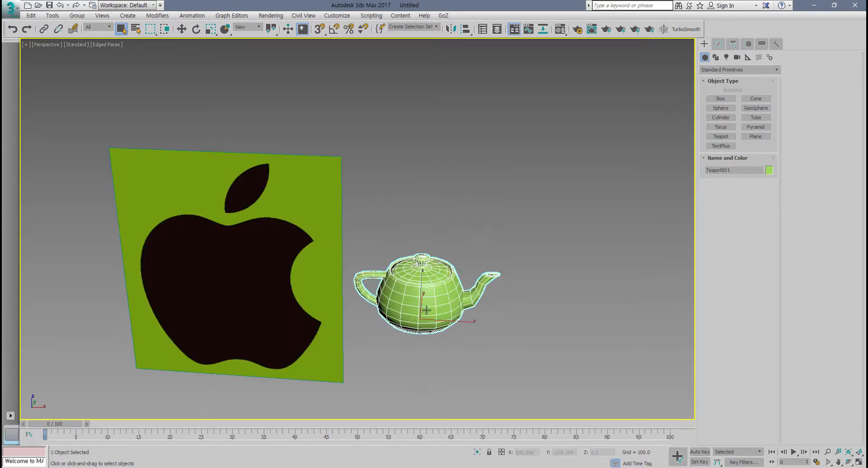
{"action": "key", "text": "Delete"}
- Freeze the apple plane through its Object Properties with Show Frozen in Gray turned off
{"action": "left_click", "coordinate": [265, 255]}
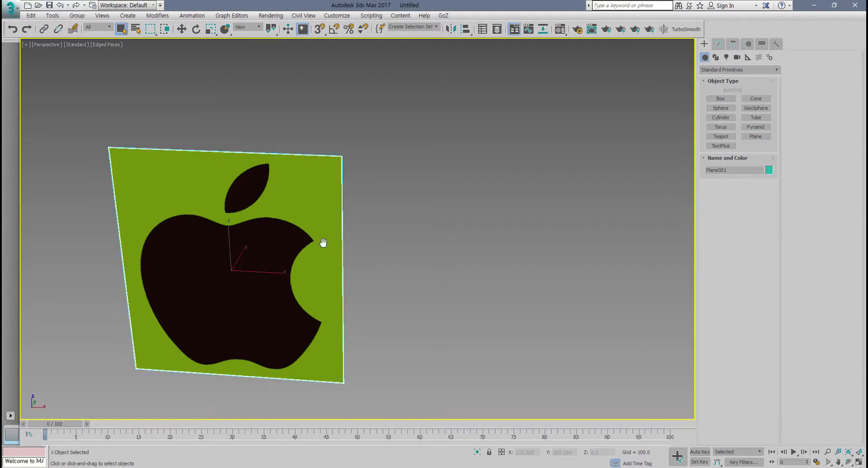
{"action": "key", "text": "z"}
{"action": "middle_click_drag", "start_coordinate": [373, 234], "coordinate": [378, 226], "text": "alt"}
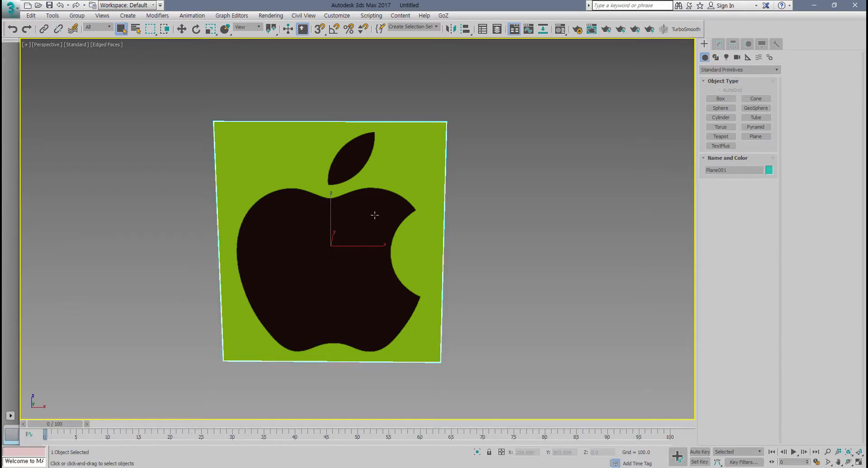
{"action": "right_click", "coordinate": [365, 195]}
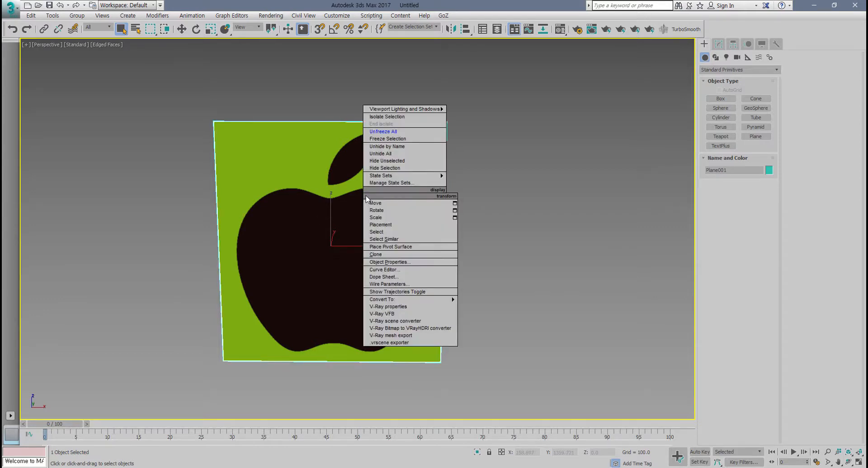
{"action": "left_click", "coordinate": [388, 263]}
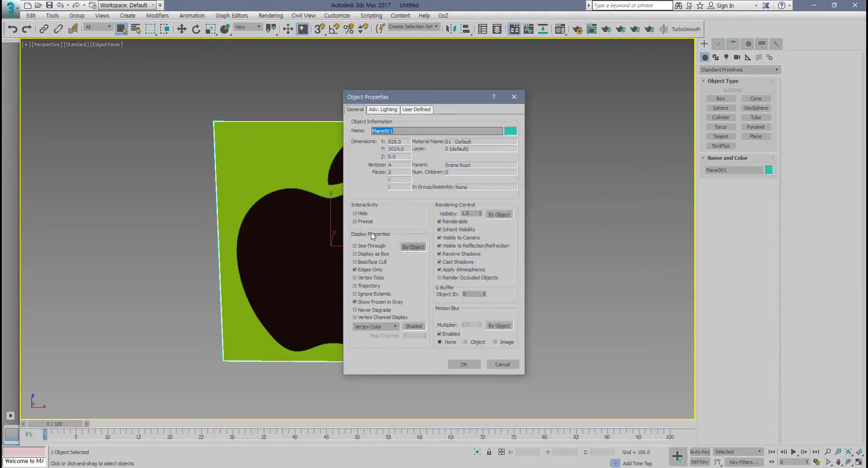
{"action": "left_click", "coordinate": [355, 222]}
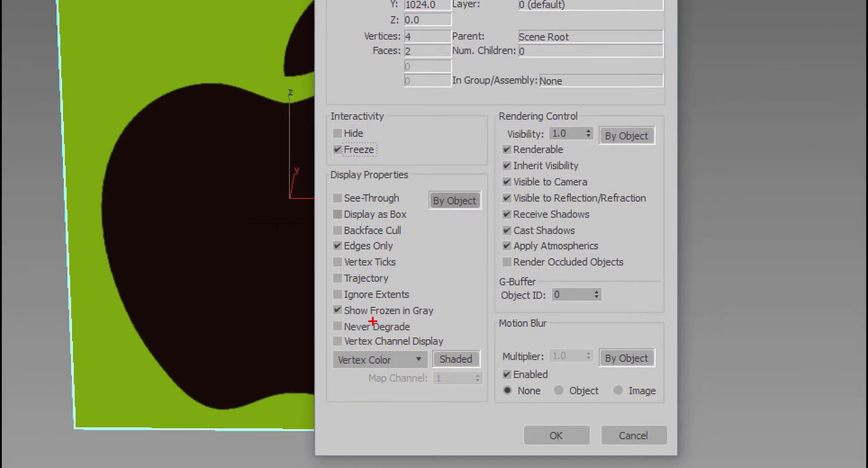
{"action": "mouse_move", "coordinate": [346, 319]}
{"action": "left_mouse_down"}
{"action": "mouse_move", "coordinate": [401, 321]}
{"action": "mouse_move", "coordinate": [430, 300]}
{"action": "mouse_move", "coordinate": [378, 322]}
{"action": "left_mouse_up"}
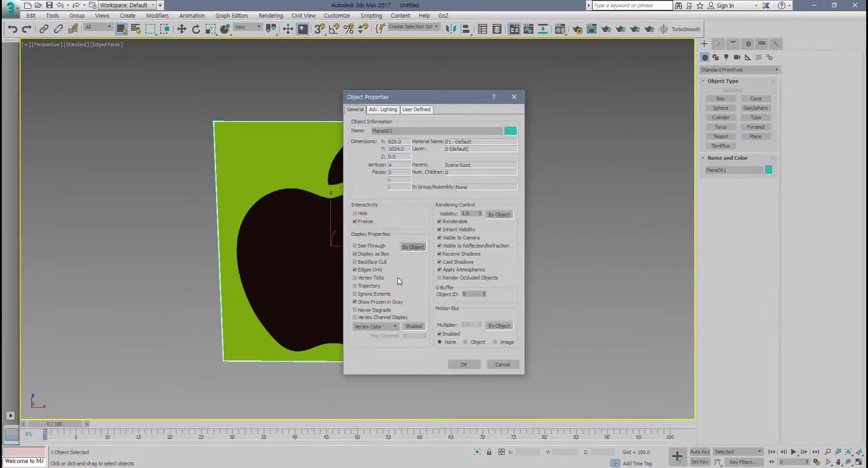
{"action": "left_click", "coordinate": [348, 312]}
{"action": "left_click", "coordinate": [464, 364]}
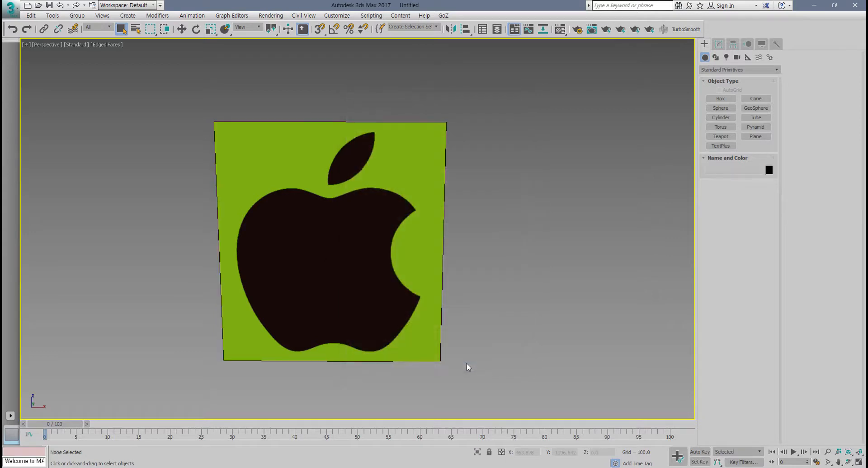
- Try to window-select the frozen apple plane and inspect its display from different angles and distances
{"action": "left_click_drag", "start_coordinate": [490, 89], "coordinate": [116, 447]}
{"action": "left_click_drag", "start_coordinate": [362, 227], "coordinate": [252, 366]}
{"action": "left_click_drag", "start_coordinate": [360, 202], "coordinate": [290, 281]}
{"action": "middle_click_drag", "start_coordinate": [374, 211], "coordinate": [320, 227], "text": "alt"}
{"action": "scroll", "coordinate": [366, 224], "scroll_direction": "down", "scroll_amount": 10}
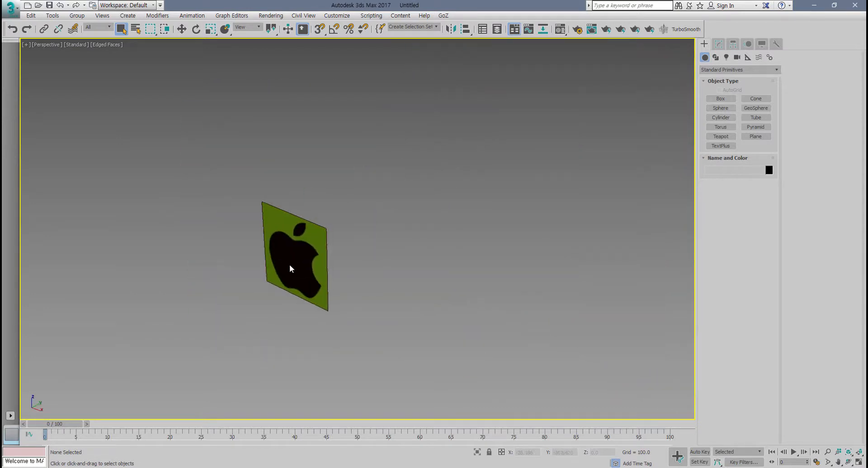
{"action": "scroll", "coordinate": [298, 264], "scroll_direction": "up", "scroll_amount": 4}
{"action": "scroll", "coordinate": [305, 262], "scroll_direction": "up", "scroll_amount": 3}
{"action": "middle_click_drag", "start_coordinate": [292, 275], "coordinate": [329, 274]}
{"action": "scroll", "coordinate": [335, 280], "scroll_direction": "up", "scroll_amount": 2}
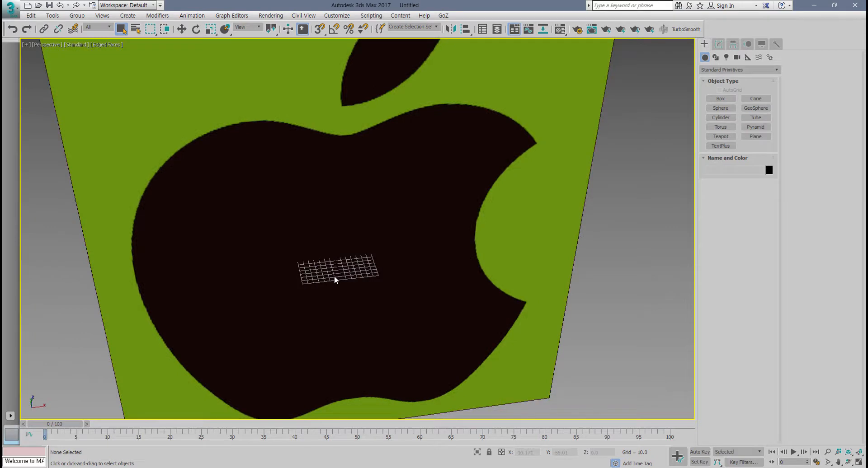
{"action": "scroll", "coordinate": [335, 280], "scroll_direction": "down", "scroll_amount": 3}
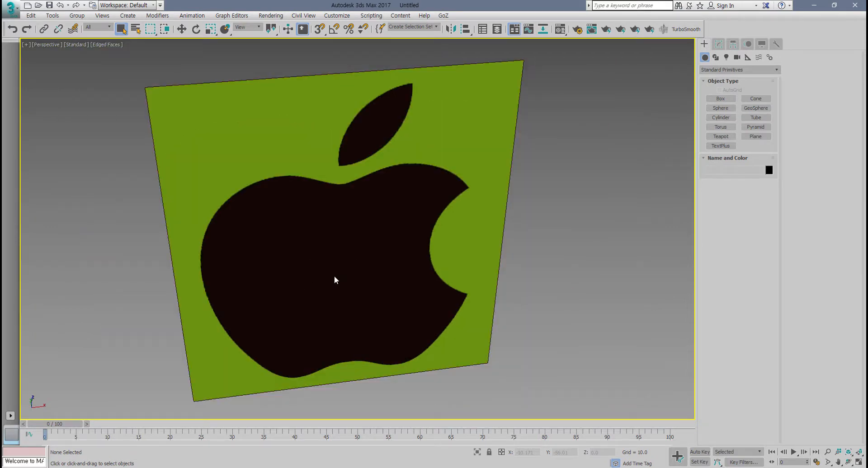
- Restore the four-viewport layout and turn on Edged Faces in the Front view
{"action": "key", "text": "alt+w"}
{"action": "left_click", "coordinate": [237, 147]}
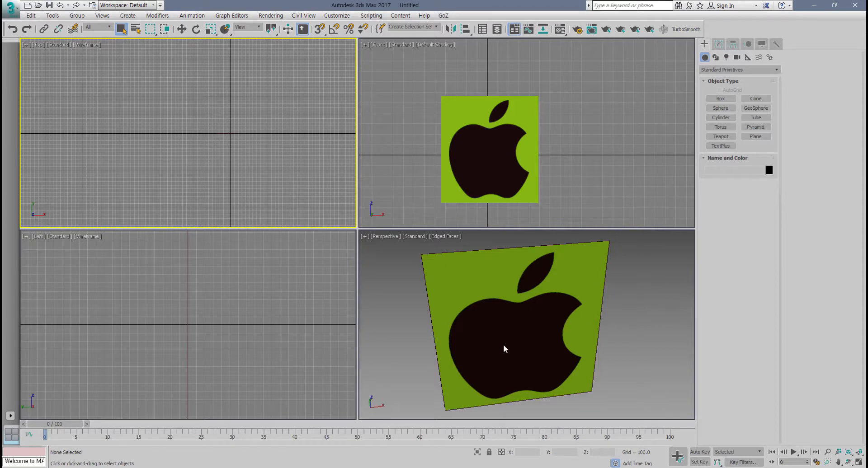
{"action": "middle_click_drag", "start_coordinate": [504, 347], "coordinate": [504, 349]}
{"action": "middle_click_drag", "start_coordinate": [528, 130], "coordinate": [525, 130]}
{"action": "key", "text": "F4"}
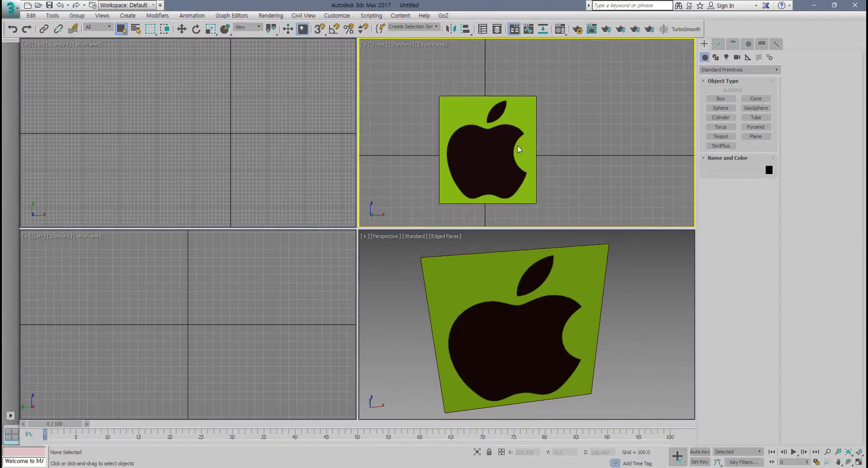
{"action": "middle_click_drag", "start_coordinate": [234, 165], "coordinate": [202, 162]}
{"action": "middle_click_drag", "start_coordinate": [461, 308], "coordinate": [460, 311]}
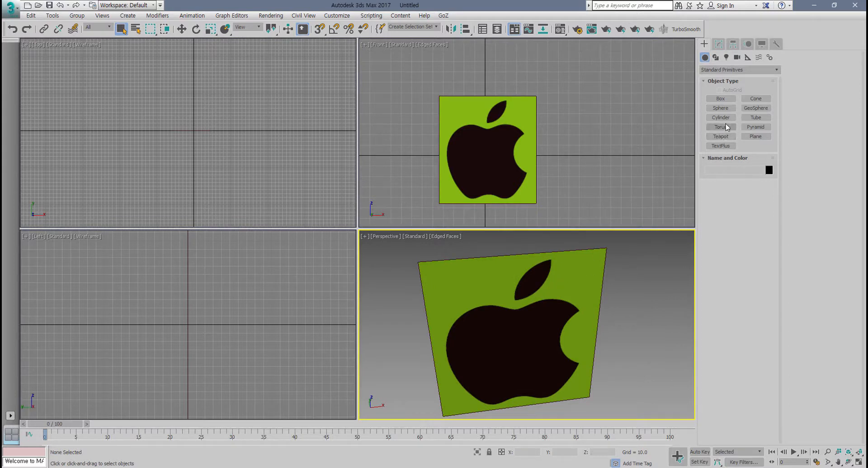
- Create a teapot with a radius of about 192 in front of the apple plane, using the Top view
{"action": "left_click", "coordinate": [721, 137]}
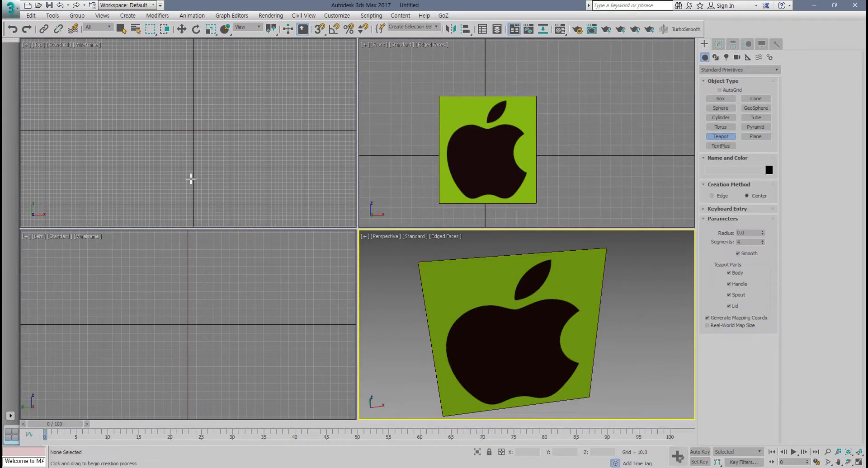
{"action": "left_click_drag", "start_coordinate": [192, 180], "coordinate": [197, 183]}
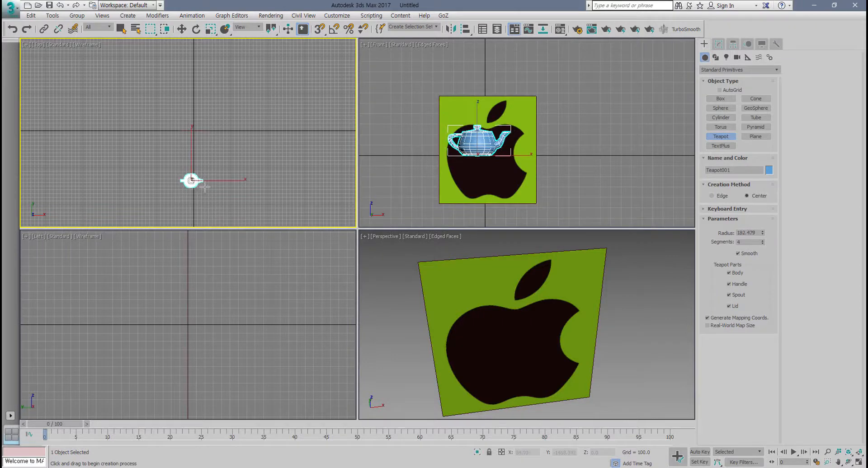
{"action": "scroll", "coordinate": [198, 187], "scroll_direction": "down", "scroll_amount": 4}
{"action": "key", "text": "w"}
{"action": "scroll", "coordinate": [563, 359], "scroll_direction": "down", "scroll_amount": 5}
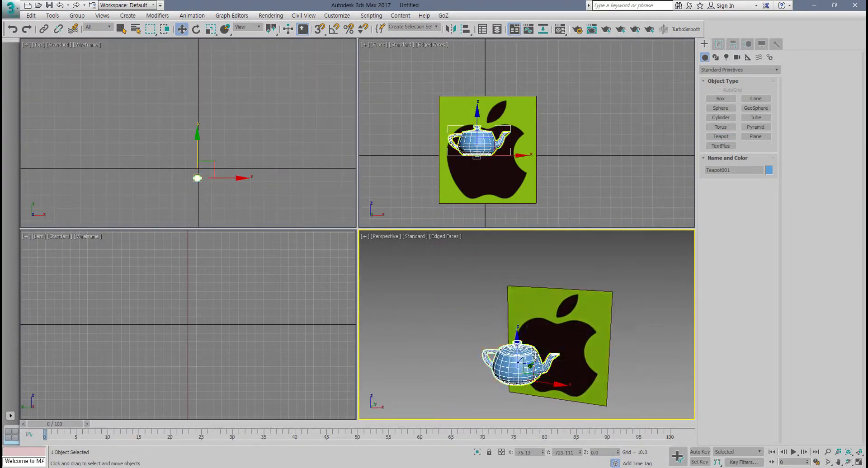
- Maximize the Perspective view and examine the frozen apple plane and the teapot from behind and in front
{"action": "key", "text": "alt+w"}
{"action": "middle_click_drag", "start_coordinate": [544, 313], "coordinate": [446, 252], "text": "alt"}
{"action": "left_click", "coordinate": [446, 251]}
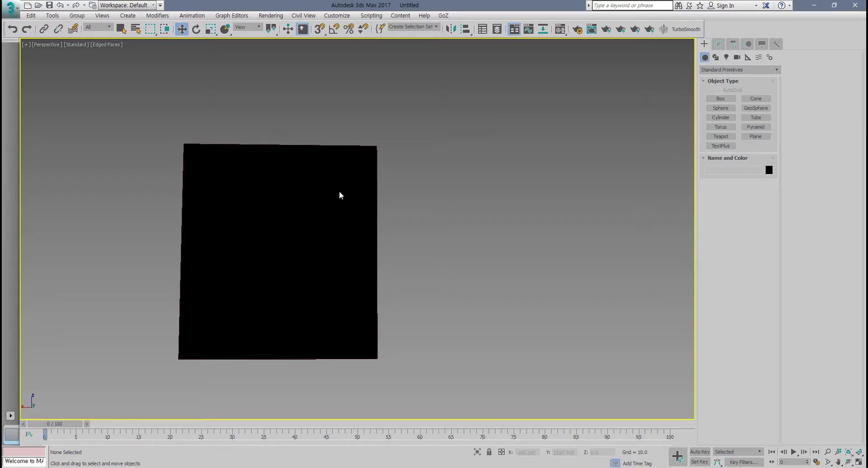
{"action": "scroll", "coordinate": [335, 249], "scroll_direction": "down", "scroll_amount": 5}
{"action": "middle_click_drag", "start_coordinate": [333, 252], "coordinate": [377, 256], "text": "alt"}
{"action": "scroll", "coordinate": [377, 256], "scroll_direction": "up", "scroll_amount": 4}
{"action": "left_click", "coordinate": [409, 246]}
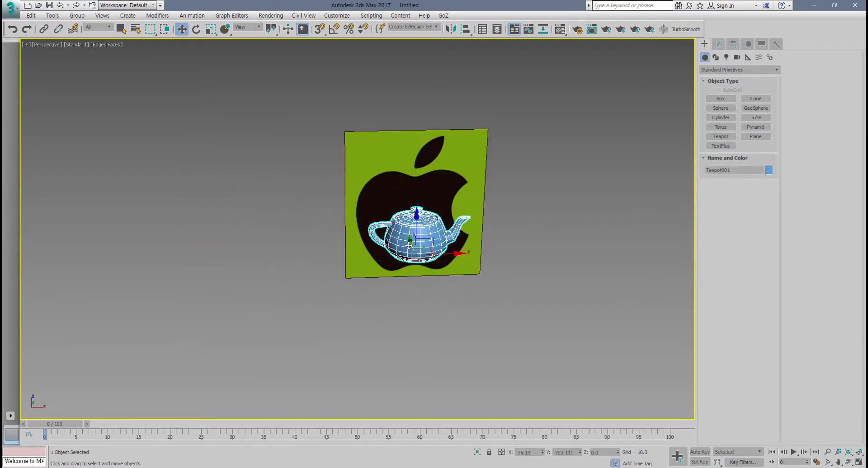
- Move the teapot along the Y axis closer to the apple plane
{"action": "middle_click_drag", "start_coordinate": [458, 288], "coordinate": [355, 314]}
{"action": "scroll", "coordinate": [314, 248], "scroll_direction": "up", "scroll_amount": 3}
{"action": "middle_click_drag", "start_coordinate": [292, 276], "coordinate": [315, 284], "text": "alt"}
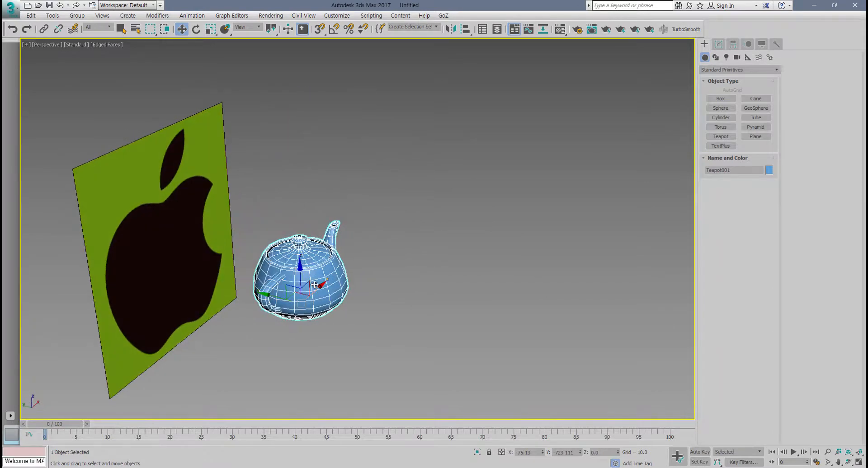
{"action": "left_click_drag", "start_coordinate": [315, 285], "coordinate": [245, 272]}
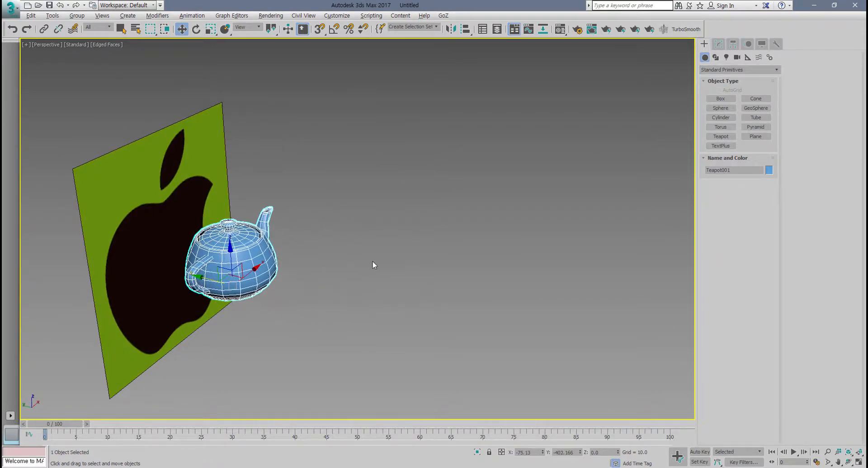
- Check the teapot against the apple plane from behind and delete the teapot
{"action": "middle_click_drag", "start_coordinate": [373, 261], "coordinate": [149, 172], "text": "alt"}
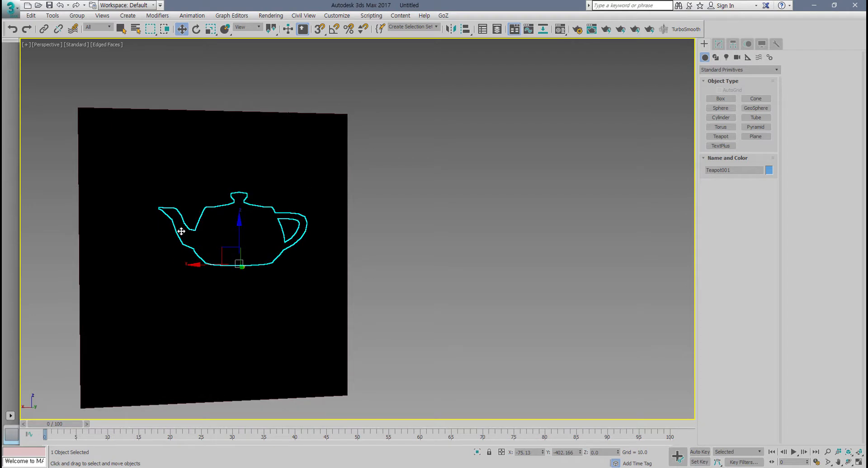
{"action": "mouse_move", "coordinate": [180, 231]}
{"action": "middle_mouse_down", "text": "alt"}
{"action": "mouse_move", "coordinate": [172, 283]}
{"action": "mouse_move", "coordinate": [291, 286]}
{"action": "mouse_move", "coordinate": [270, 240]}
{"action": "middle_mouse_up", "text": "alt"}
{"action": "key", "text": "Delete"}
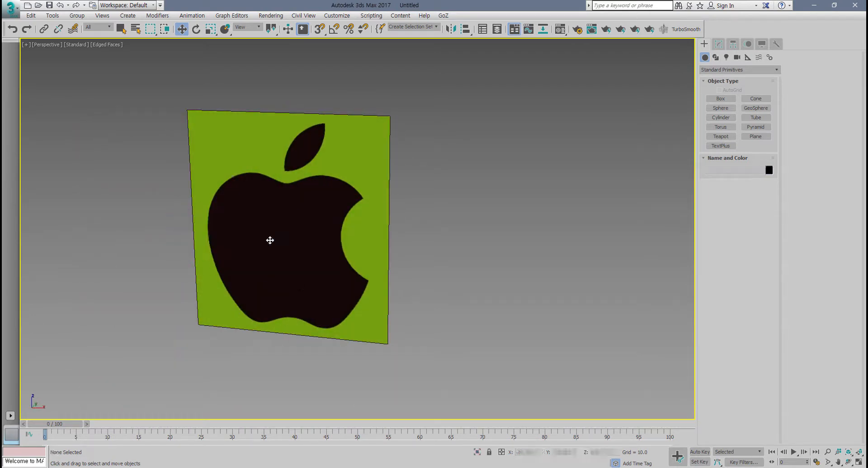
{"action": "middle_click_drag", "start_coordinate": [278, 200], "coordinate": [335, 217]}
- Unfreeze all objects in the scene to make the apple plane selectable
{"action": "right_click", "coordinate": [426, 176]}
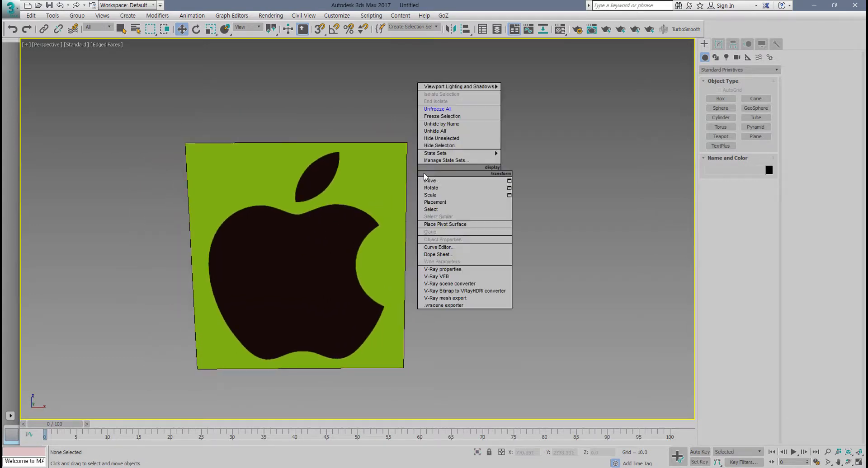
{"action": "left_click", "coordinate": [362, 216]}
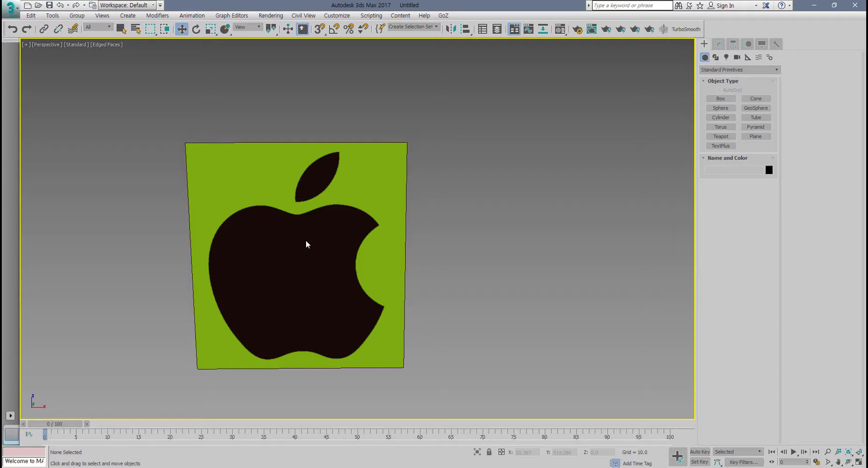
{"action": "right_click", "coordinate": [439, 188]}
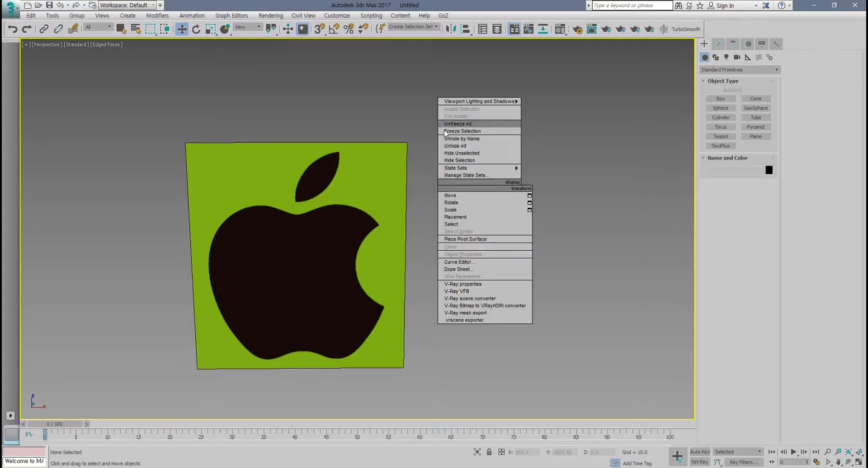
{"action": "right_click", "coordinate": [458, 236]}
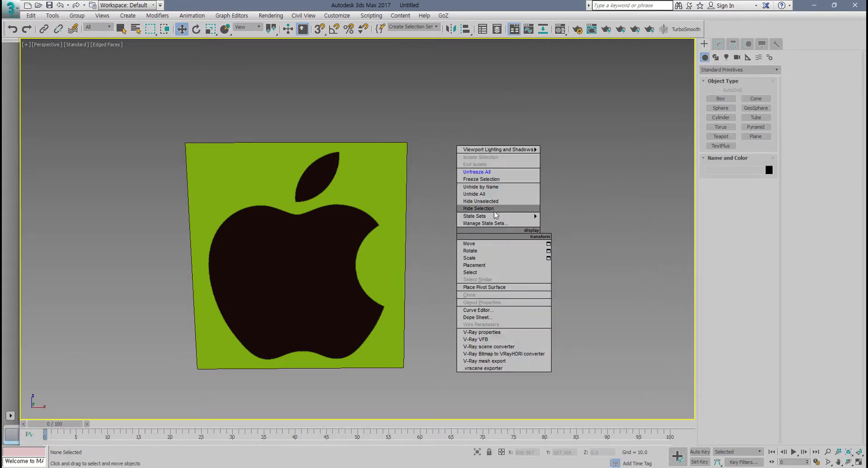
{"action": "left_click", "coordinate": [504, 173]}
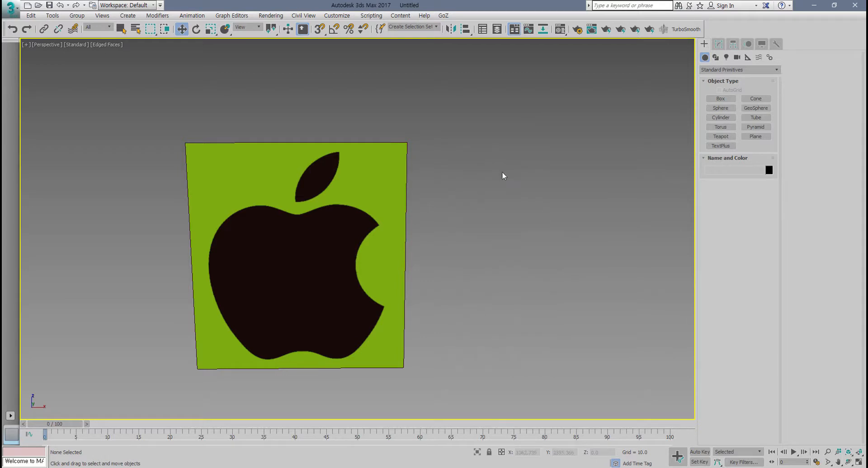
- Select the apple plane and enable Freeze and Backface Cull in its Object Properties
{"action": "left_click", "coordinate": [379, 189]}
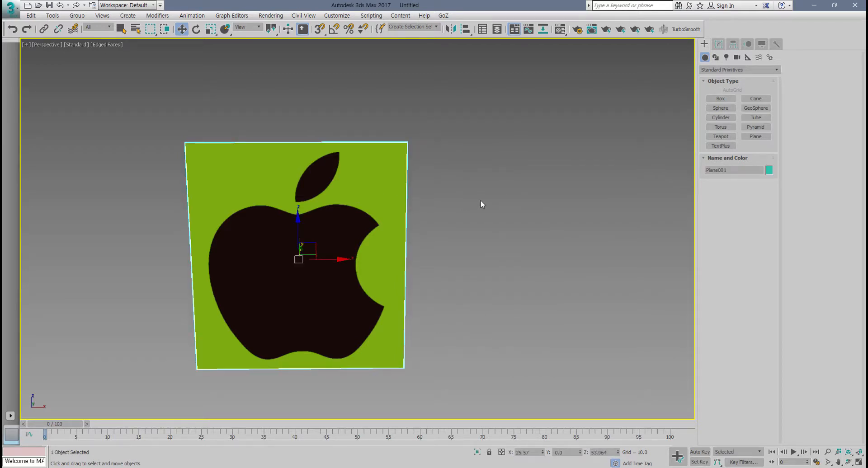
{"action": "left_click", "coordinate": [440, 225]}
{"action": "left_click", "coordinate": [335, 217]}
{"action": "left_click", "coordinate": [543, 236]}
{"action": "scroll", "coordinate": [471, 268], "scroll_direction": "down", "scroll_amount": 8}
{"action": "left_click", "coordinate": [416, 269]}
{"action": "scroll", "coordinate": [432, 268], "scroll_direction": "up", "scroll_amount": 8}
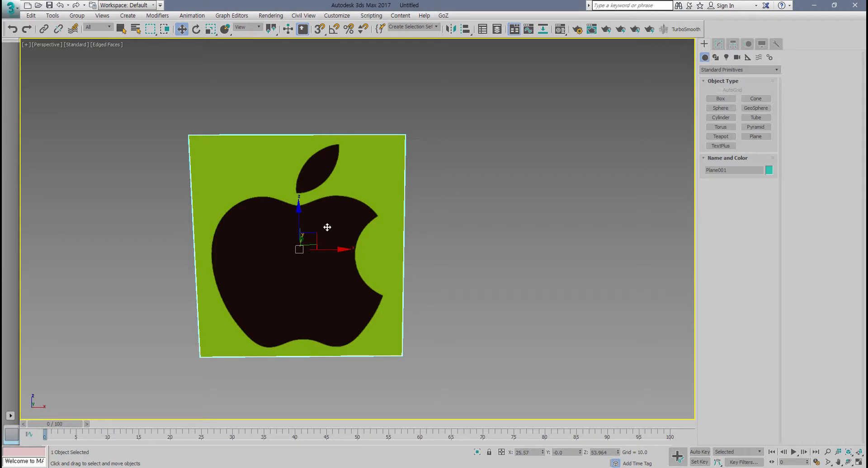
{"action": "right_click", "coordinate": [379, 180]}
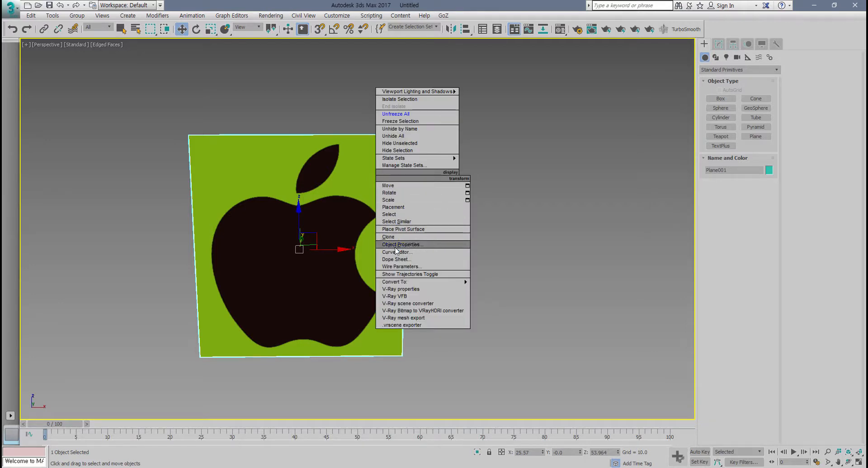
{"action": "left_click", "coordinate": [419, 244]}
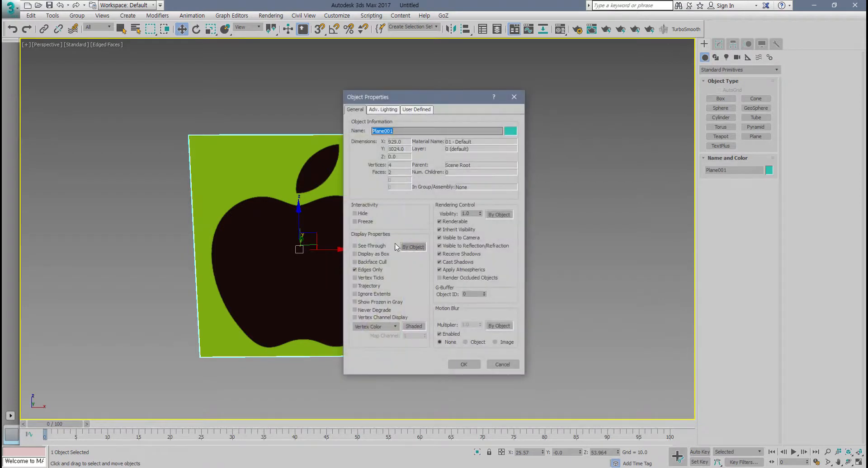
{"action": "left_click", "coordinate": [360, 222]}
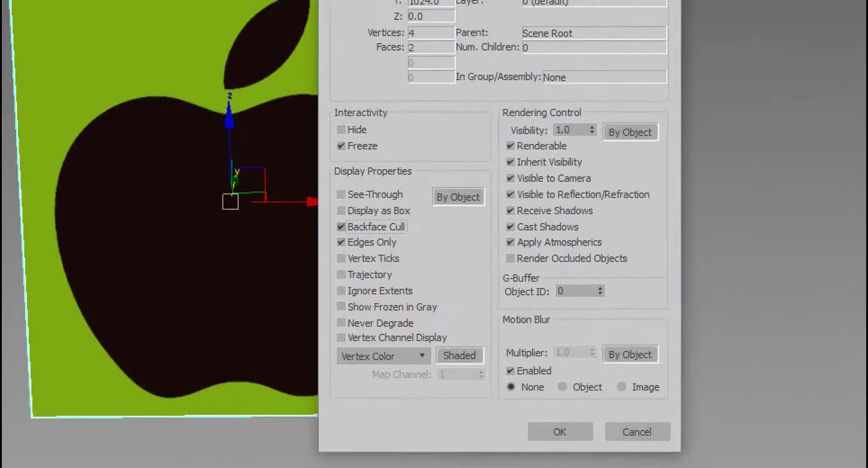
{"action": "mouse_move", "coordinate": [351, 162]}
{"action": "left_mouse_down"}
{"action": "mouse_move", "coordinate": [369, 131]}
{"action": "mouse_move", "coordinate": [310, 160]}
{"action": "left_mouse_up"}
{"action": "mouse_move", "coordinate": [311, 235]}
{"action": "left_mouse_down"}
{"action": "mouse_move", "coordinate": [396, 242]}
{"action": "mouse_move", "coordinate": [388, 214]}
{"action": "mouse_move", "coordinate": [312, 234]}
{"action": "left_mouse_up"}
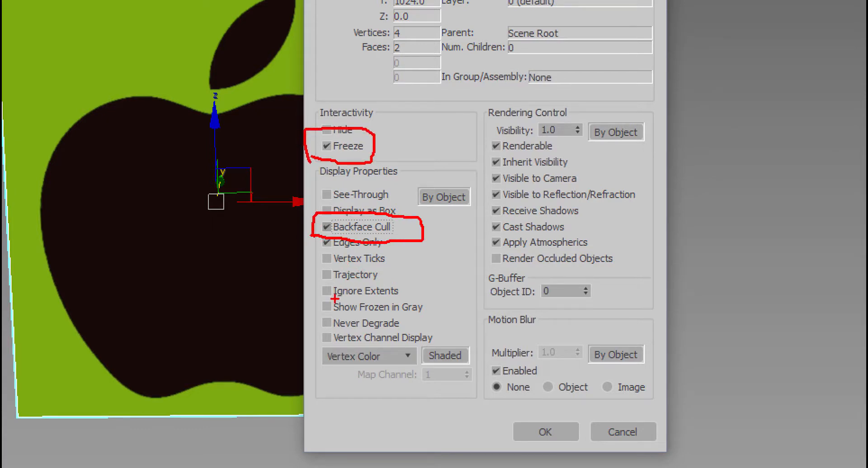
{"action": "mouse_move", "coordinate": [316, 318]}
{"action": "left_mouse_down"}
{"action": "mouse_move", "coordinate": [417, 323]}
{"action": "mouse_move", "coordinate": [407, 294]}
{"action": "mouse_move", "coordinate": [318, 296]}
{"action": "mouse_move", "coordinate": [311, 322]}
{"action": "mouse_move", "coordinate": [488, 321]}
{"action": "left_mouse_up"}
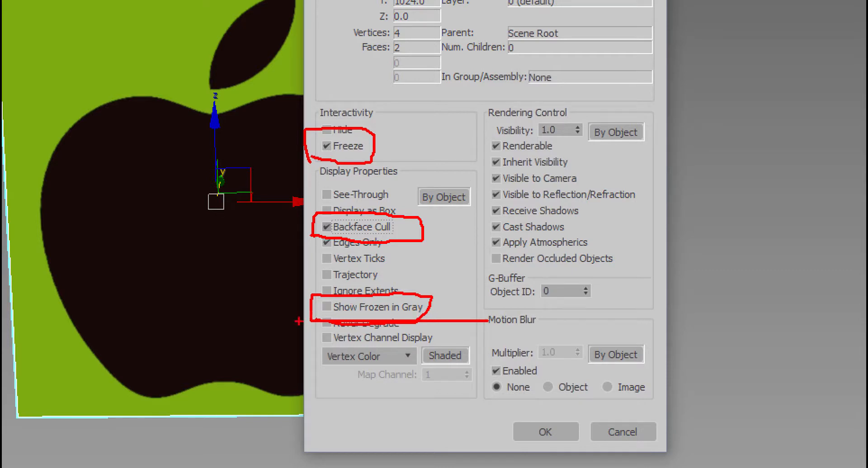
{"action": "left_click_drag", "start_coordinate": [300, 137], "coordinate": [297, 321]}
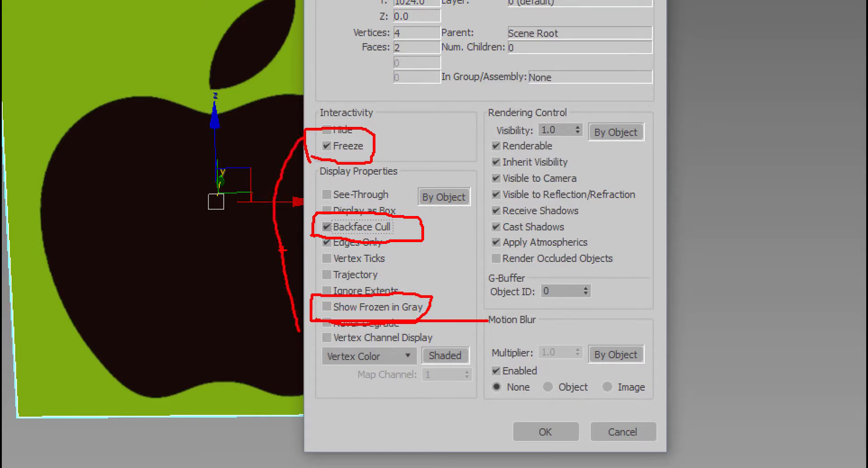
- Apply the Freeze and Backface Cull settings to the apple plane and check the plane from an angle
{"action": "left_click_drag", "start_coordinate": [275, 215], "coordinate": [294, 219]}
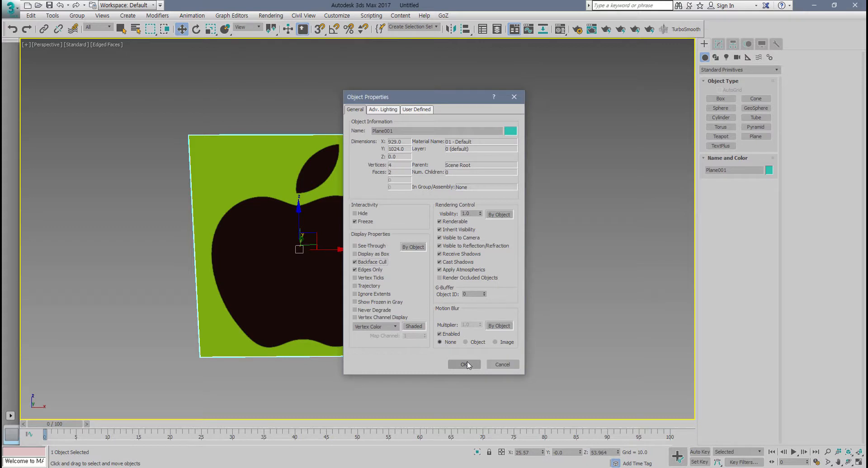
{"action": "left_click", "coordinate": [466, 364]}
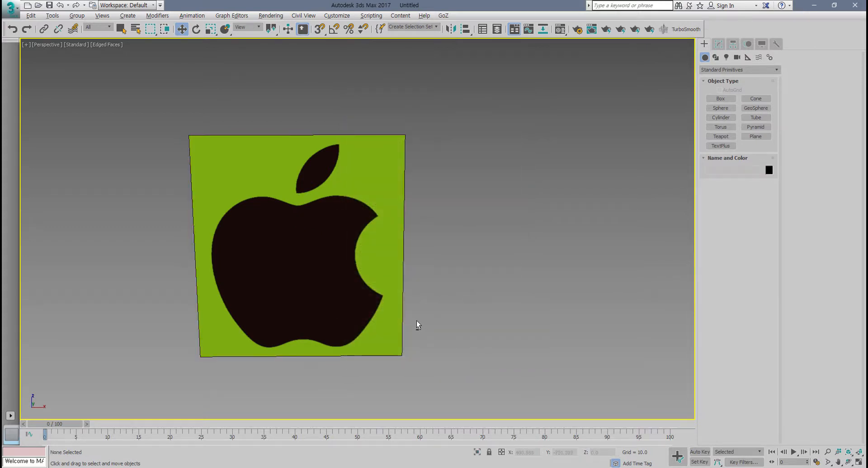
{"action": "mouse_move", "coordinate": [367, 300]}
{"action": "middle_mouse_down", "text": "alt"}
{"action": "mouse_move", "coordinate": [398, 312]}
{"action": "mouse_move", "coordinate": [366, 310]}
{"action": "mouse_move", "coordinate": [375, 308]}
{"action": "middle_mouse_up", "text": "alt"}
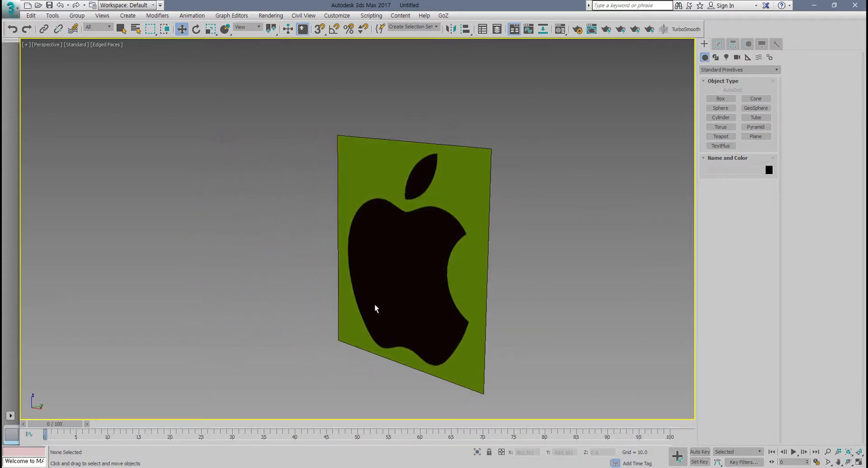
- Switch to the four-viewport layout and create a teapot with a radius of about 550 in the Top view, in front of the apple plane
{"action": "key", "text": "alt+w"}
{"action": "left_click", "coordinate": [721, 127]}
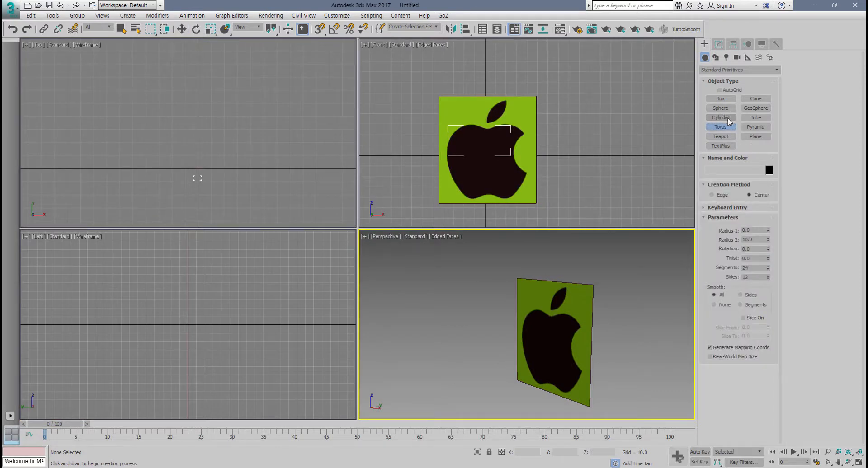
{"action": "left_click", "coordinate": [720, 136]}
{"action": "middle_click_drag", "start_coordinate": [285, 195], "coordinate": [292, 175]}
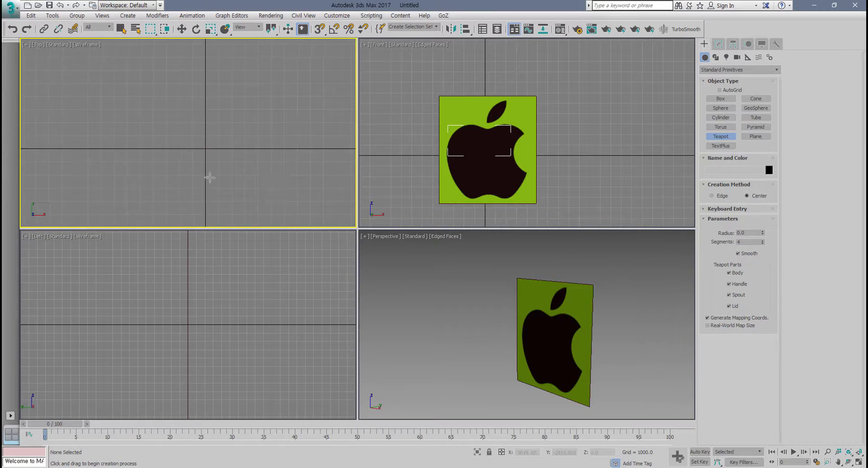
{"action": "left_click_drag", "start_coordinate": [206, 170], "coordinate": [205, 178]}
{"action": "scroll", "coordinate": [497, 317], "scroll_direction": "down", "scroll_amount": 5}
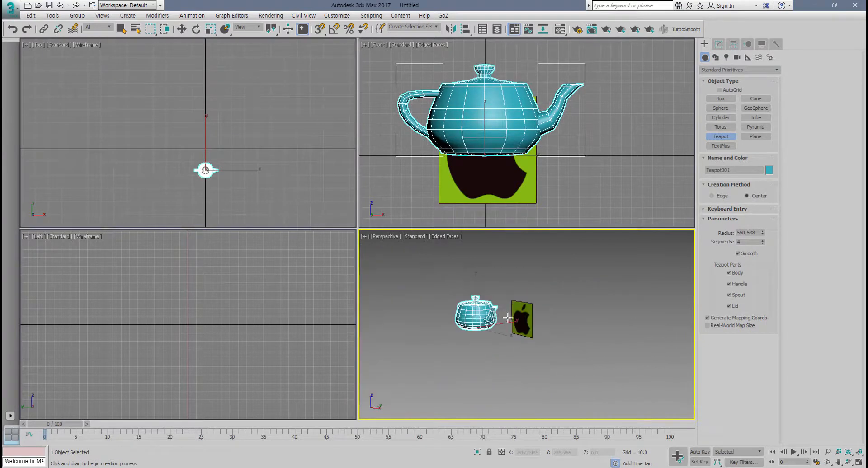
- Scale the teapot down uniformly and lower it along the Z axis to about -249
{"action": "middle_click_drag", "start_coordinate": [507, 319], "coordinate": [528, 336], "text": "alt"}
{"action": "key", "text": "r"}
{"action": "left_click_drag", "start_coordinate": [497, 339], "coordinate": [498, 369]}
{"action": "middle_click_drag", "start_coordinate": [405, 136], "coordinate": [412, 138]}
{"action": "key", "text": "w"}
{"action": "left_click_drag", "start_coordinate": [492, 133], "coordinate": [492, 154]}
- Examine the teapot and apple plane from behind and from the front in the maximized Perspective view, and delete the teapot
{"action": "middle_click_drag", "start_coordinate": [571, 293], "coordinate": [380, 288]}
{"action": "key", "text": "alt+w"}
{"action": "scroll", "coordinate": [361, 280], "scroll_direction": "up", "scroll_amount": 3}
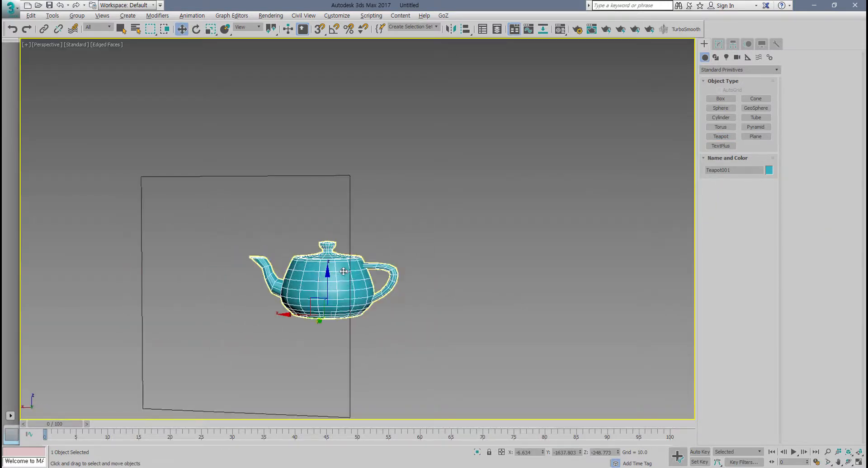
{"action": "middle_click_drag", "start_coordinate": [316, 273], "coordinate": [358, 271], "text": "alt"}
{"action": "scroll", "coordinate": [336, 310], "scroll_direction": "down", "scroll_amount": 3}
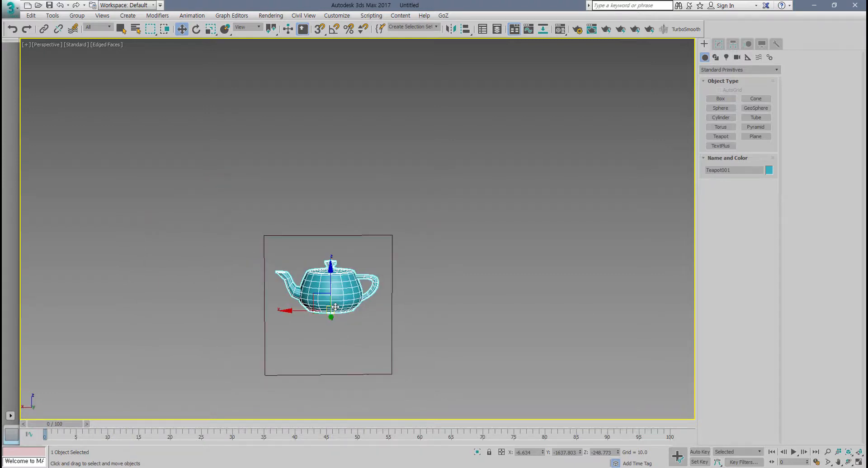
{"action": "middle_click_drag", "start_coordinate": [337, 308], "coordinate": [375, 301], "text": "alt"}
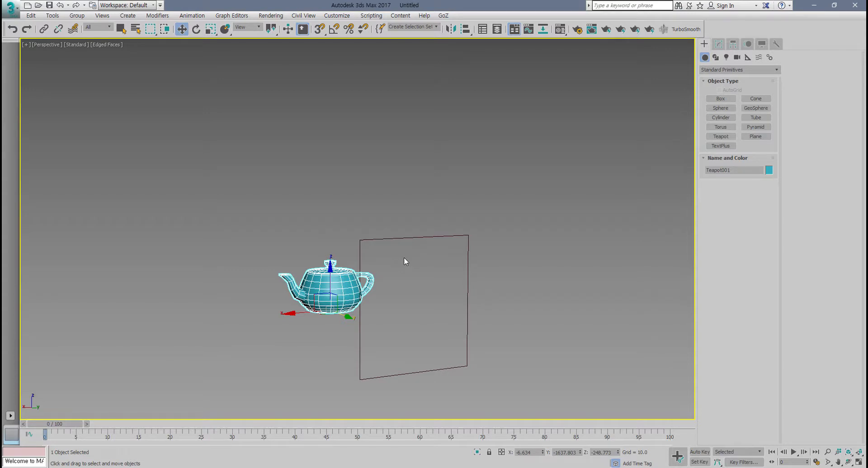
{"action": "middle_click_drag", "start_coordinate": [378, 274], "coordinate": [514, 285], "text": "alt"}
{"action": "scroll", "coordinate": [329, 295], "scroll_direction": "up", "scroll_amount": 4}
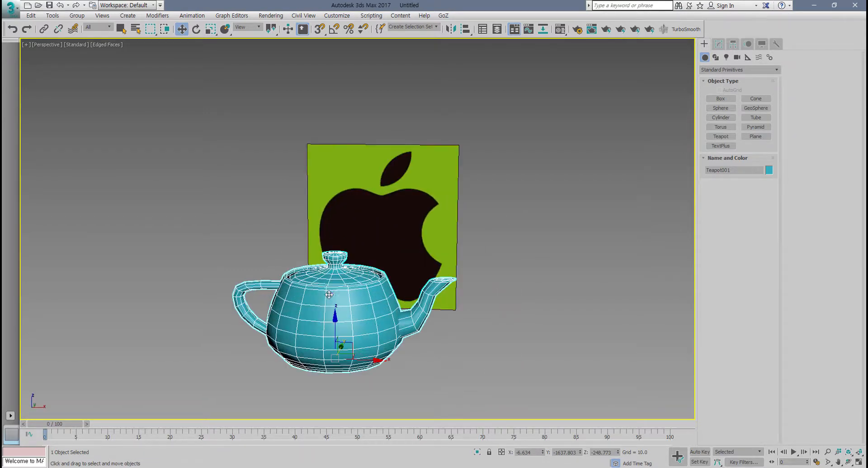
{"action": "key", "text": "Delete"}
{"action": "scroll", "coordinate": [373, 264], "scroll_direction": "up", "scroll_amount": 2}
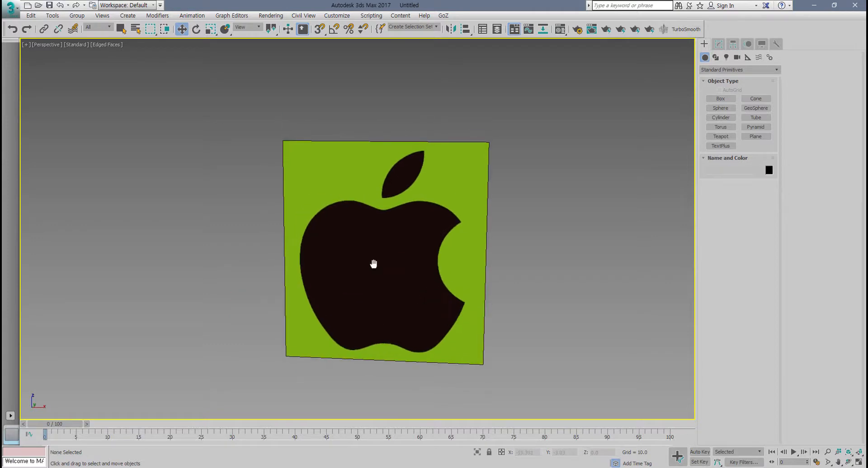
- Open the Material Editor and go up from the apple bitmap to the basic parameters of its parent material
{"action": "key", "text": "m"}
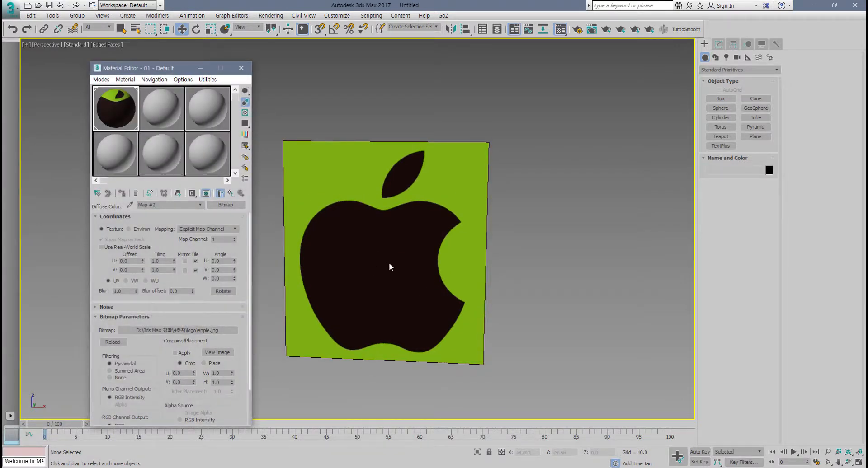
{"action": "left_click", "coordinate": [231, 193]}
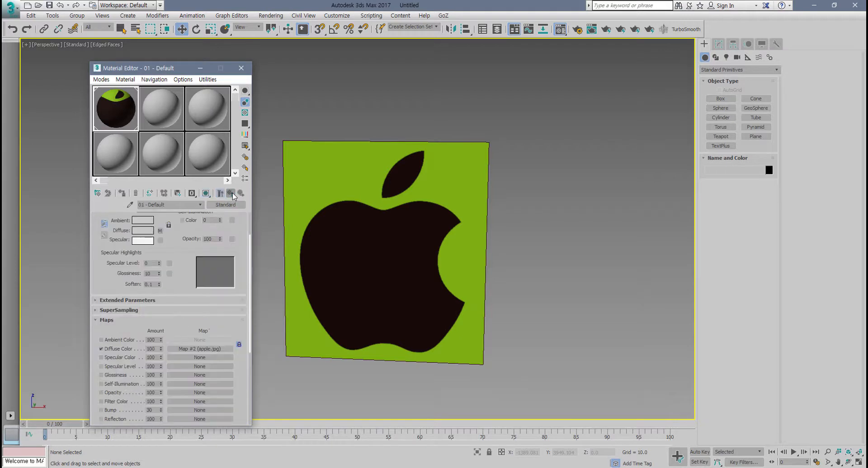
{"action": "left_click_drag", "start_coordinate": [179, 285], "coordinate": [181, 327]}
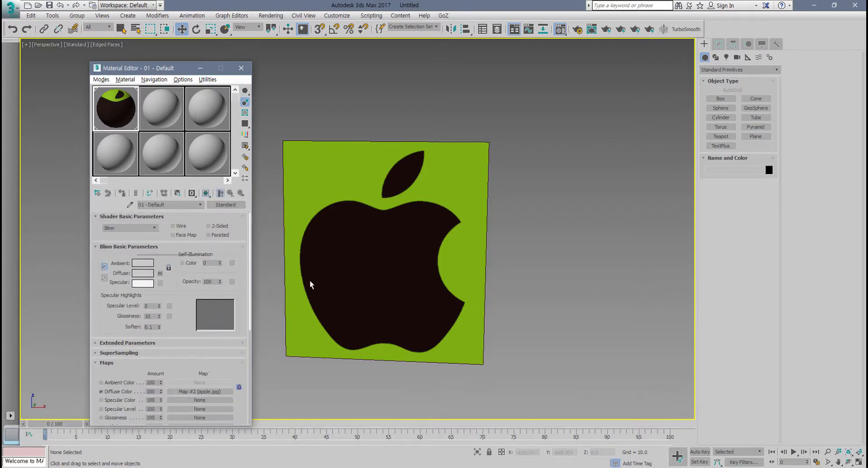
{"action": "middle_click_drag", "start_coordinate": [310, 280], "coordinate": [427, 287], "text": "alt"}
{"action": "middle_click_drag", "start_coordinate": [427, 287], "coordinate": [377, 253]}
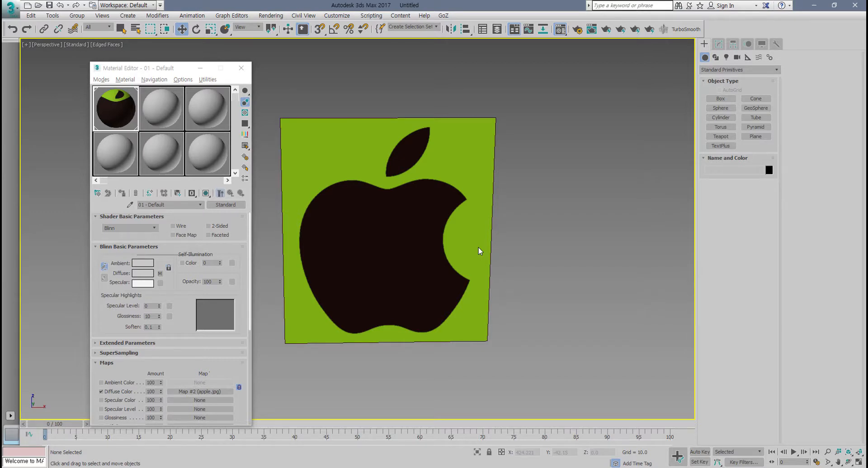
- Switch to the Chrome browser, search Google Images for "blue print" and browse the results
{"action": "left_click", "coordinate": [316, 467]}
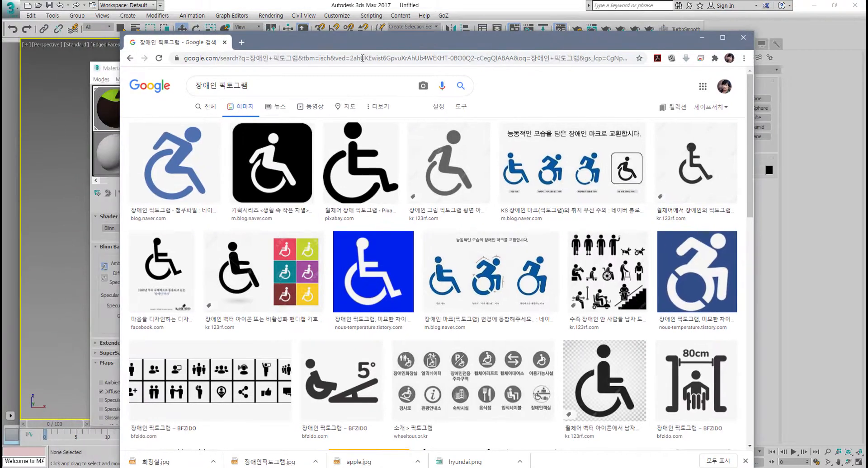
{"action": "type", "text": "b"}
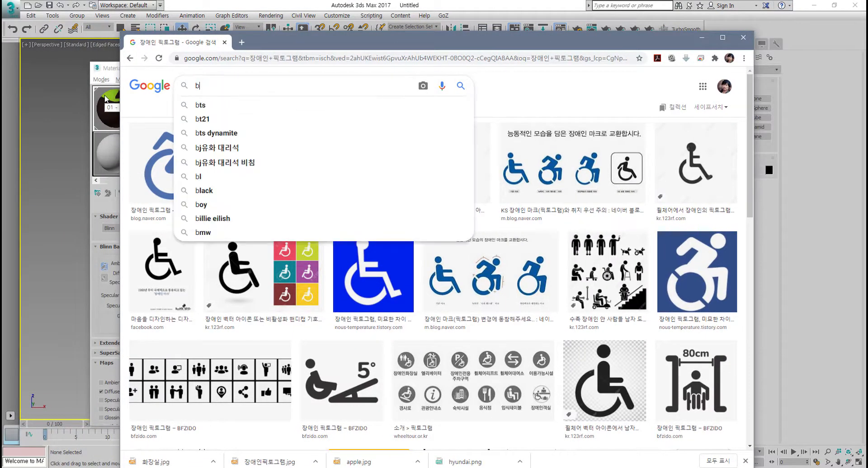
{"action": "type", "text": "lue print"}
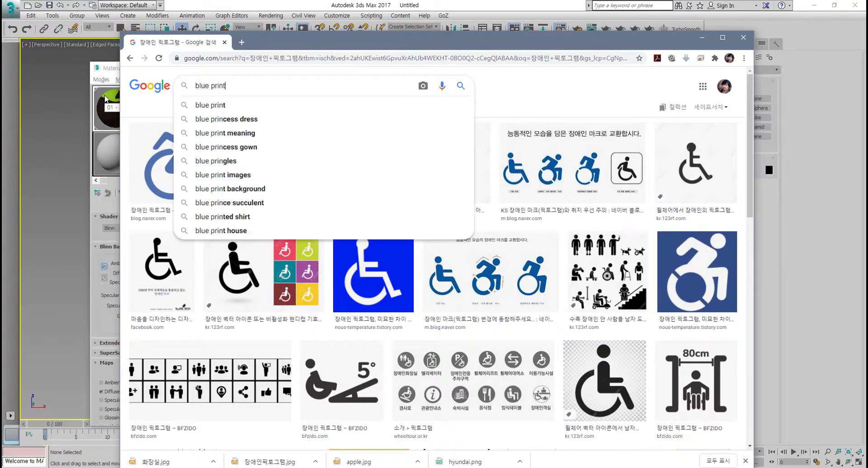
{"action": "key", "text": "Return"}
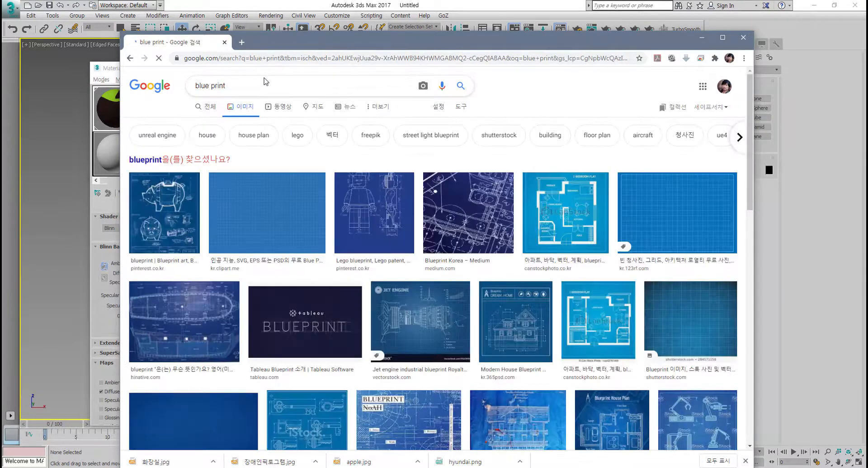
{"action": "scroll", "coordinate": [448, 262], "scroll_direction": "down", "scroll_amount": 10}
{"action": "scroll", "coordinate": [227, 161], "scroll_direction": "up", "scroll_amount": 10}
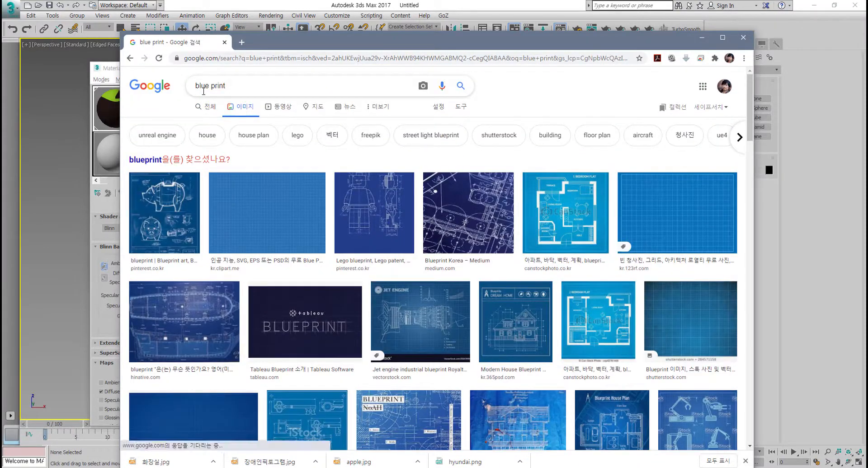
- Refine the image search to "car blue print" and open the Bugatti Veyron blueprint preview
{"action": "left_click", "coordinate": [196, 86]}
{"action": "type", "text": "car"}
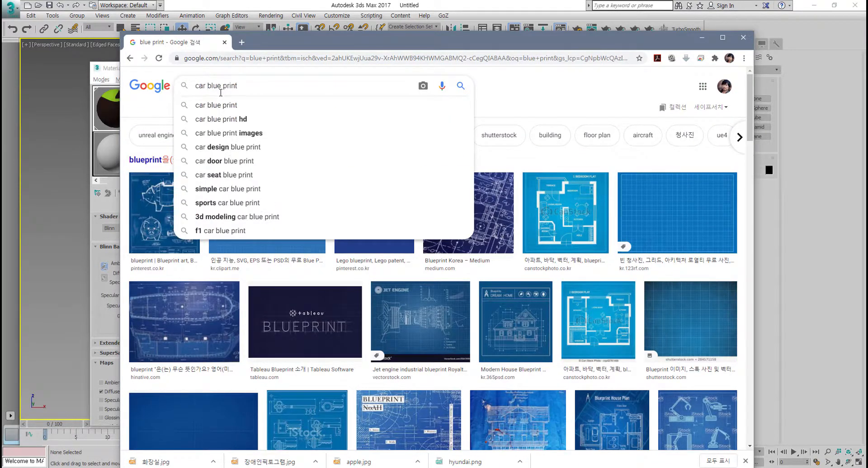
{"action": "key", "text": "Return"}
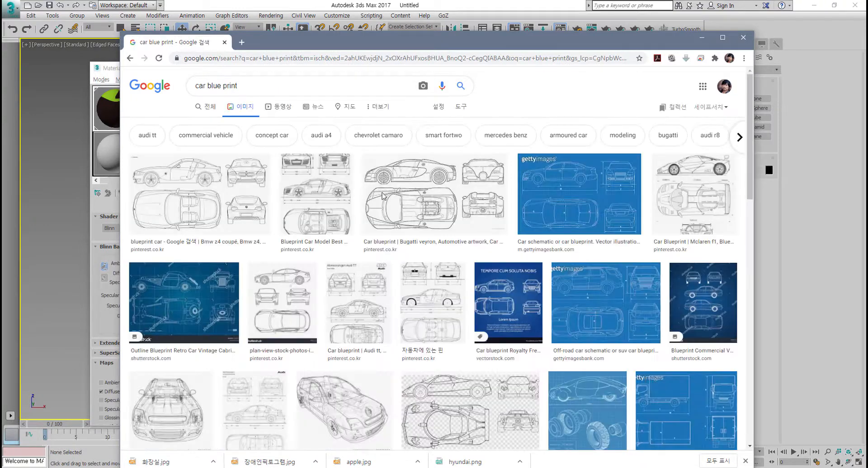
{"action": "left_click", "coordinate": [407, 200]}
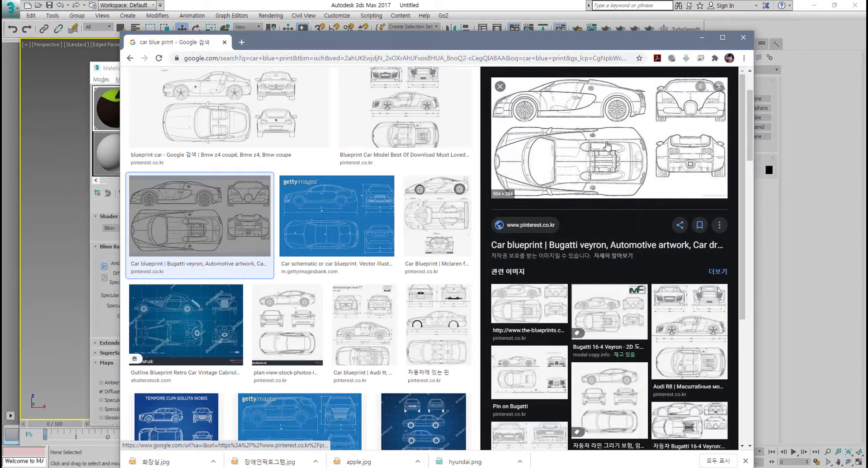
- Open the BMW Z4 coupé blueprint preview and examine the line work of the car's top view
{"action": "left_click", "coordinate": [267, 128]}
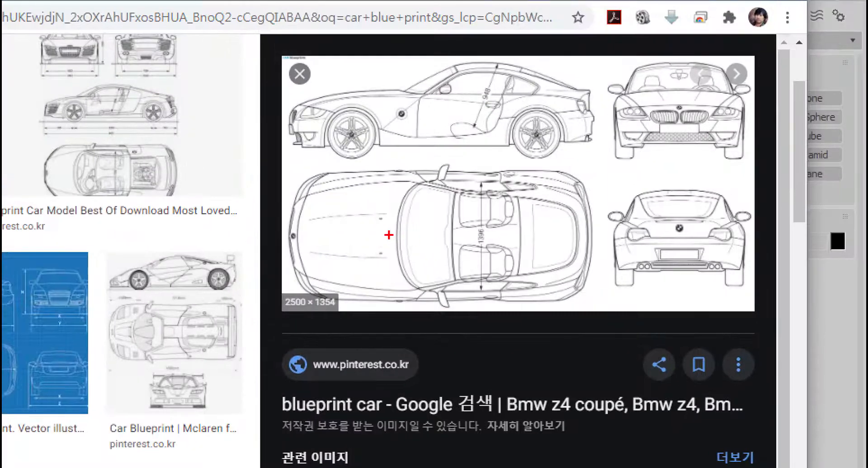
{"action": "left_click_drag", "start_coordinate": [544, 166], "coordinate": [549, 129]}
{"action": "mouse_move", "coordinate": [398, 159]}
{"action": "left_mouse_down"}
{"action": "mouse_move", "coordinate": [458, 183]}
{"action": "mouse_move", "coordinate": [401, 224]}
{"action": "mouse_move", "coordinate": [385, 226]}
{"action": "left_mouse_up"}
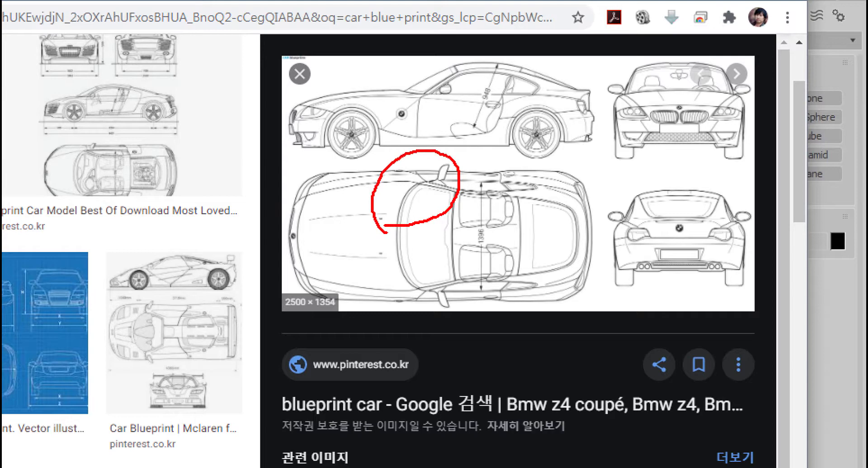
{"action": "scroll", "coordinate": [404, 234], "scroll_direction": "up", "scroll_amount": 2}
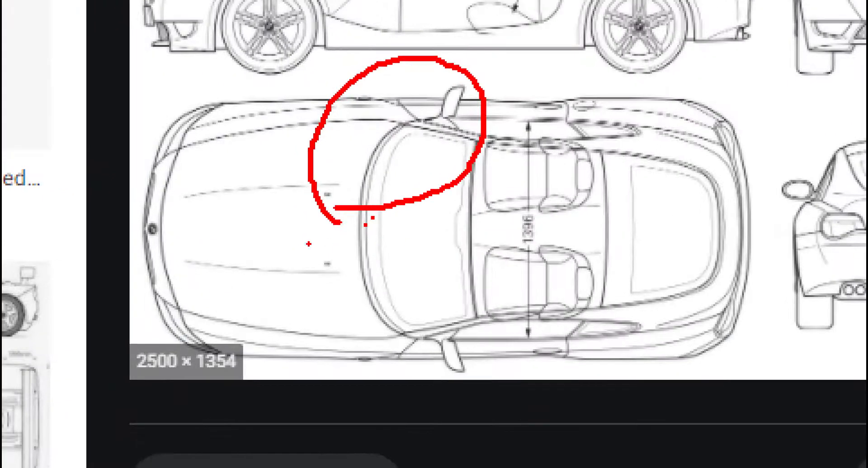
{"action": "mouse_move", "coordinate": [239, 216]}
{"action": "left_mouse_down"}
{"action": "mouse_move", "coordinate": [246, 228]}
{"action": "mouse_move", "coordinate": [271, 212]}
{"action": "left_mouse_up"}
{"action": "left_click_drag", "start_coordinate": [244, 148], "coordinate": [256, 159]}
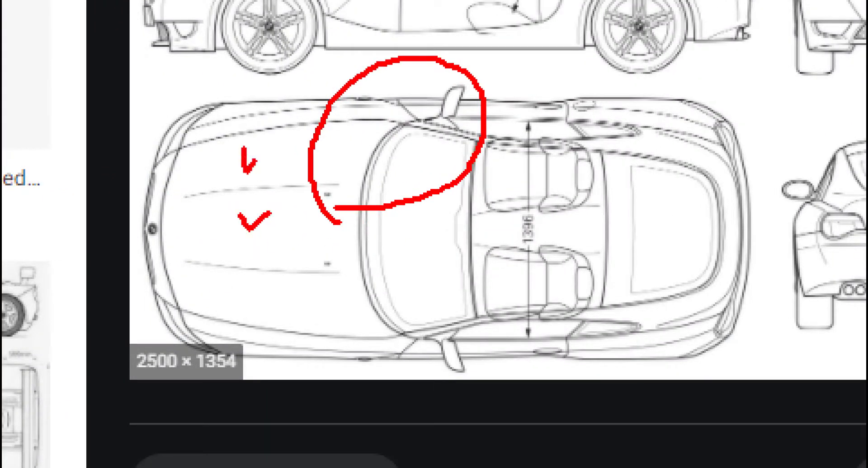
{"action": "left_click_drag", "start_coordinate": [418, 237], "coordinate": [416, 239]}
{"action": "left_click", "coordinate": [636, 235]}
{"action": "scroll", "coordinate": [537, 254], "scroll_direction": "down", "scroll_amount": 2}
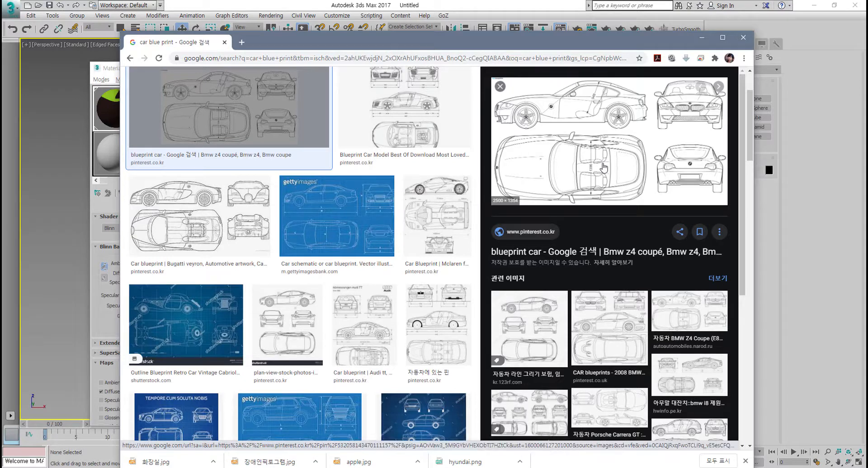
- Switch back to 3ds Max, set the apple material's self-illumination to 90 and close the Material Editor
{"action": "left_click", "coordinate": [703, 39]}
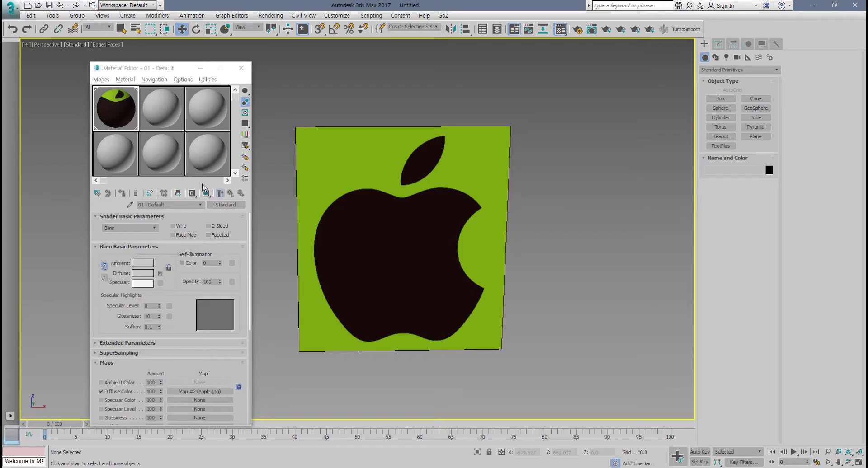
{"action": "left_click_drag", "start_coordinate": [188, 68], "coordinate": [252, 55]}
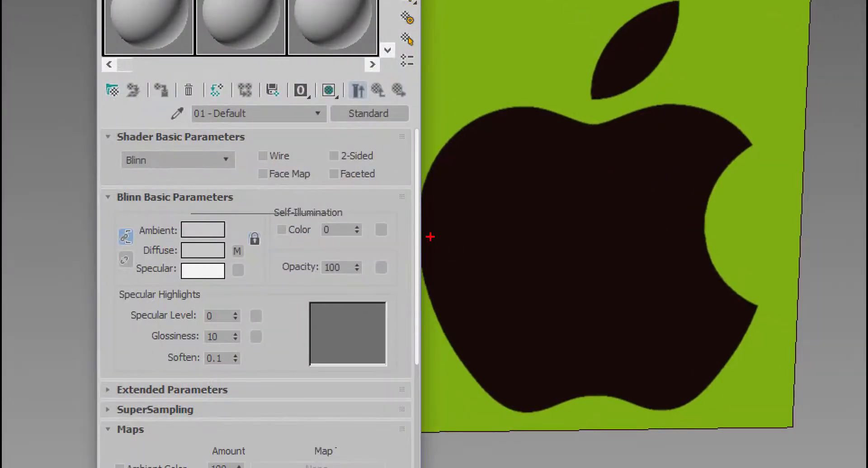
{"action": "mouse_move", "coordinate": [360, 246]}
{"action": "left_mouse_down"}
{"action": "mouse_move", "coordinate": [266, 222]}
{"action": "mouse_move", "coordinate": [405, 213]}
{"action": "mouse_move", "coordinate": [360, 246]}
{"action": "mouse_move", "coordinate": [360, 145]}
{"action": "left_mouse_up"}
{"action": "key", "text": "Escape"}
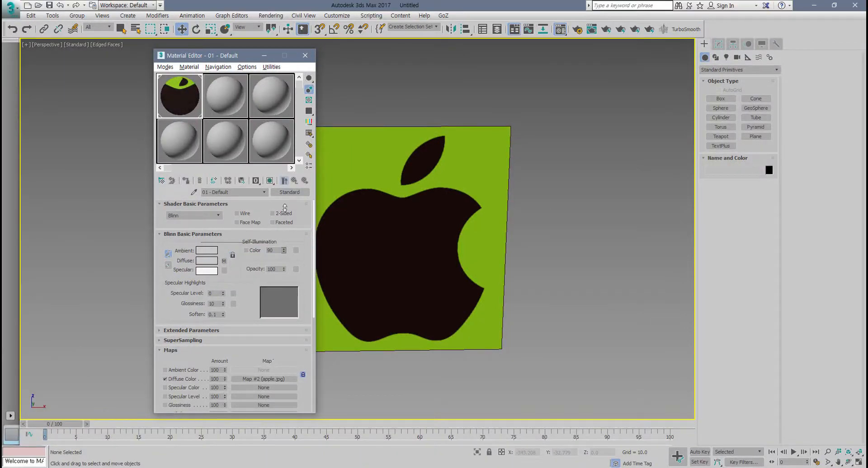
{"action": "left_click", "coordinate": [306, 55]}
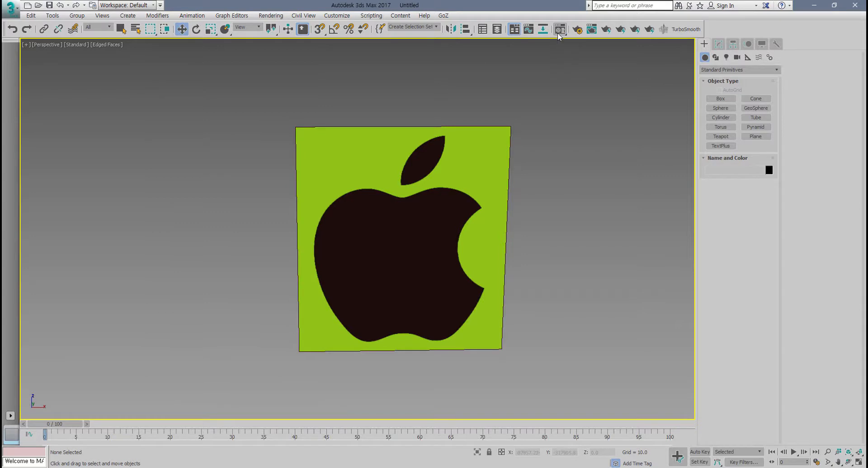
- Reopen the Material Editor, lower the apple material's self-illumination to 0 for comparison and raise it to 100
{"action": "key", "text": "m"}
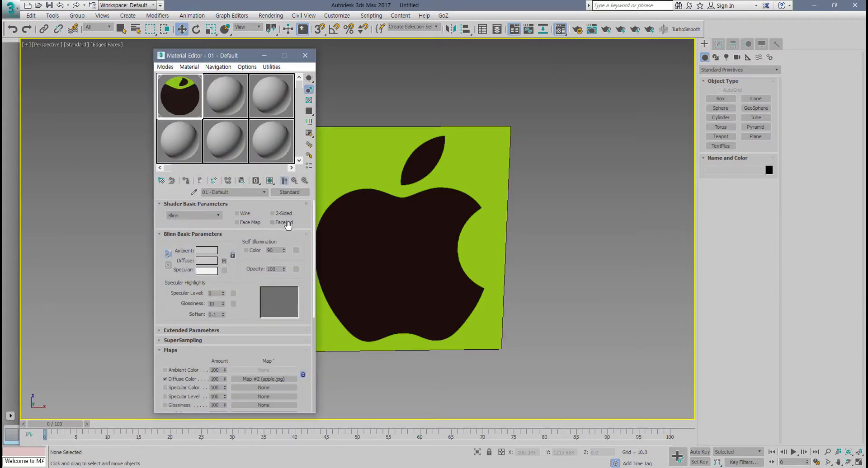
{"action": "double_click", "coordinate": [275, 252]}
{"action": "mouse_move", "coordinate": [285, 254]}
{"action": "left_mouse_down"}
{"action": "mouse_move", "coordinate": [282, 225]}
{"action": "mouse_move", "coordinate": [281, 335]}
{"action": "left_mouse_up"}
{"action": "middle_click_drag", "start_coordinate": [423, 282], "coordinate": [455, 178], "text": "alt"}
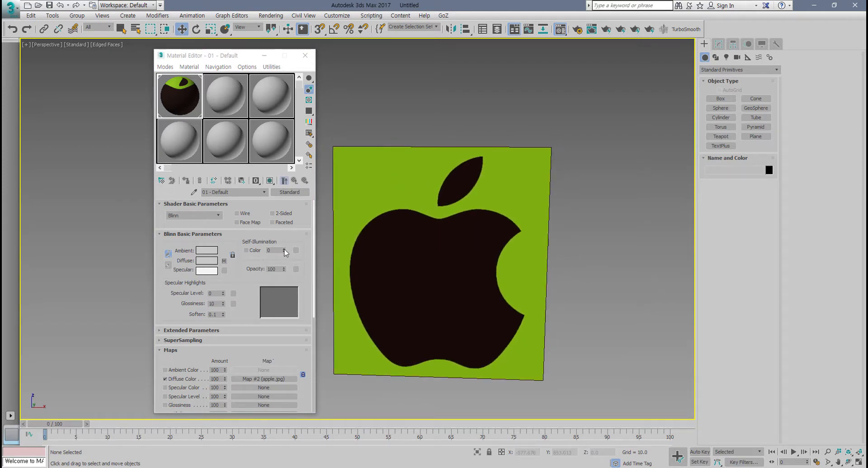
{"action": "left_click_drag", "start_coordinate": [284, 250], "coordinate": [285, 170]}
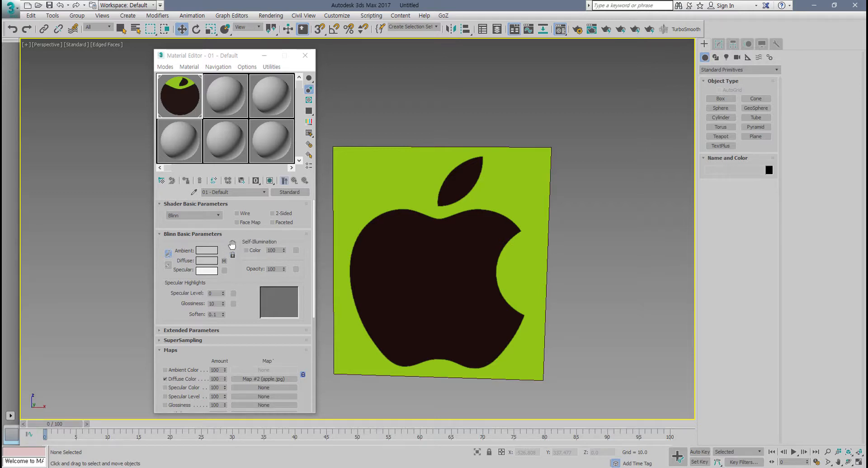
- Reset the apple material's self-illumination to 0 for comparison, undo the change and close the Material Editor
{"action": "right_click", "coordinate": [284, 251]}
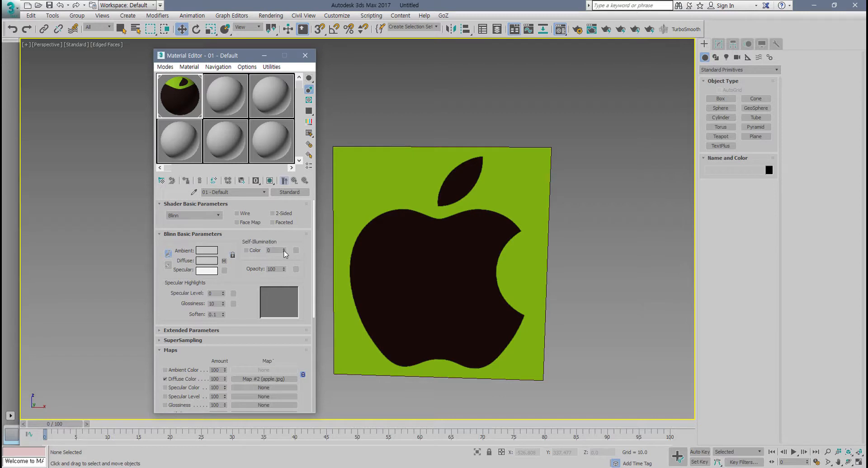
{"action": "key", "text": "ctrl+z"}
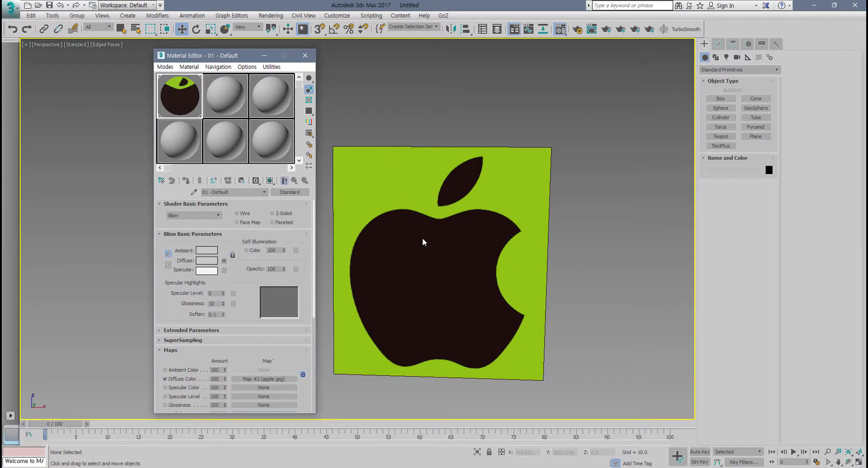
{"action": "left_click", "coordinate": [305, 55]}
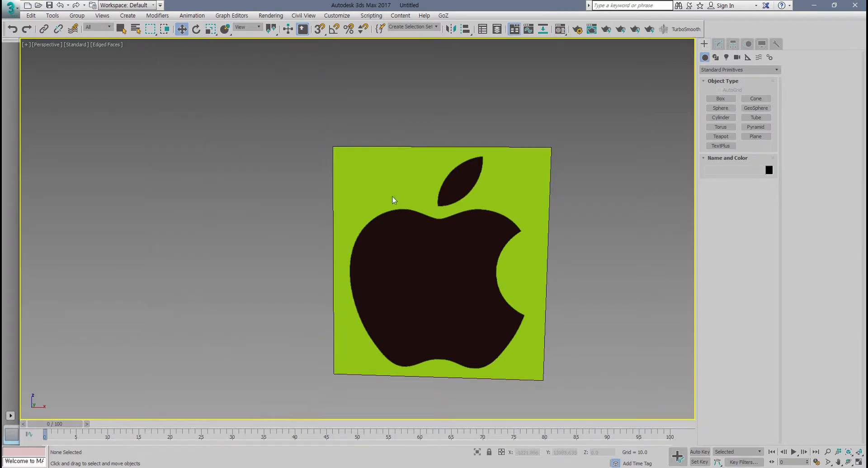
{"action": "middle_click_drag", "start_coordinate": [394, 200], "coordinate": [368, 273]}
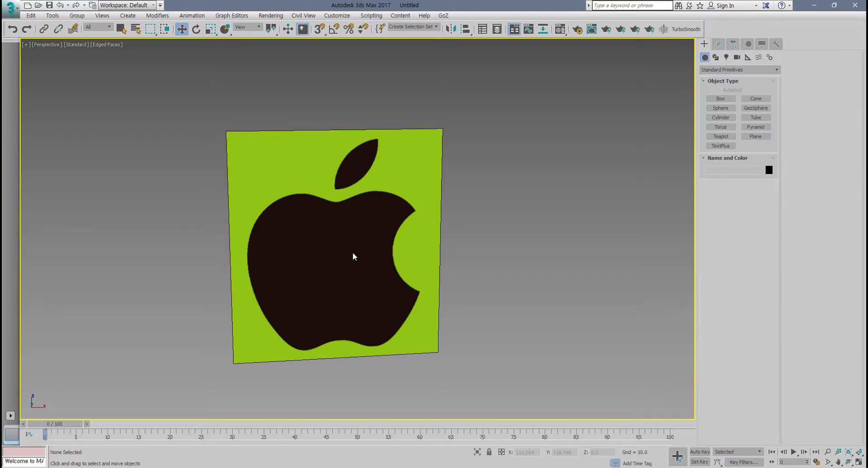
- Reopen the Material Editor with the second material selected, and show the logo folder's images as large icons in a smaller window
{"action": "left_click", "coordinate": [559, 29]}
{"action": "left_click_drag", "start_coordinate": [232, 62], "coordinate": [154, 50]}
{"action": "left_click", "coordinate": [154, 93]}
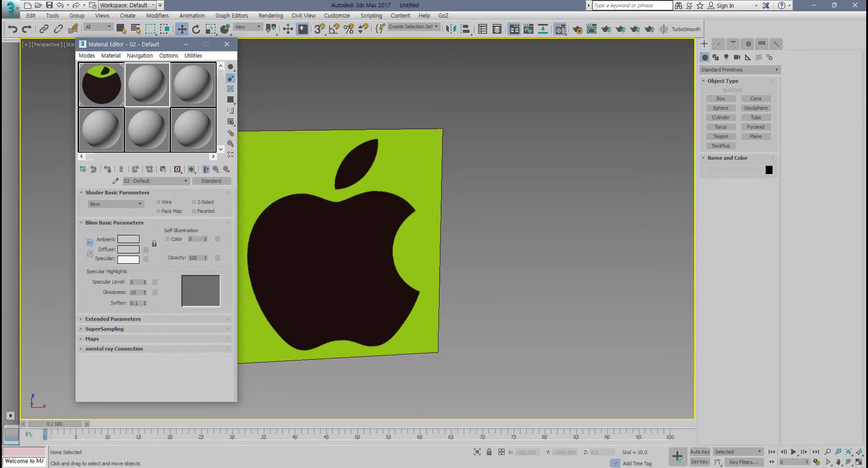
{"action": "left_click", "coordinate": [201, 467]}
{"action": "left_click_drag", "start_coordinate": [282, 115], "coordinate": [489, 97]}
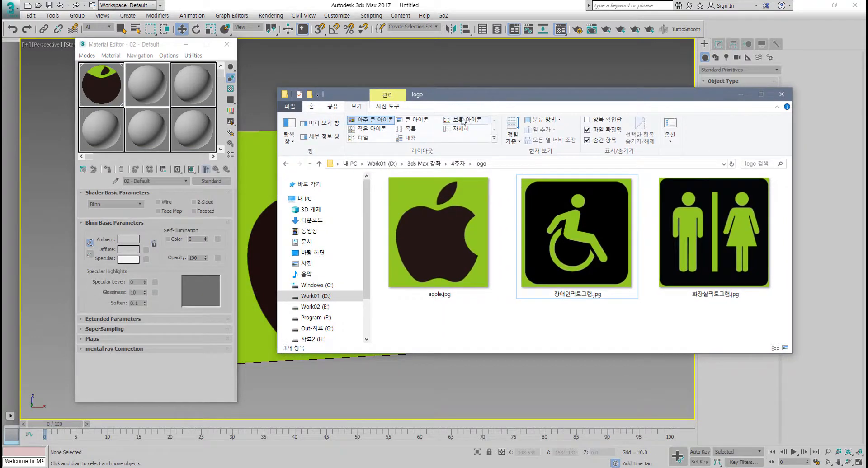
{"action": "left_click", "coordinate": [413, 120]}
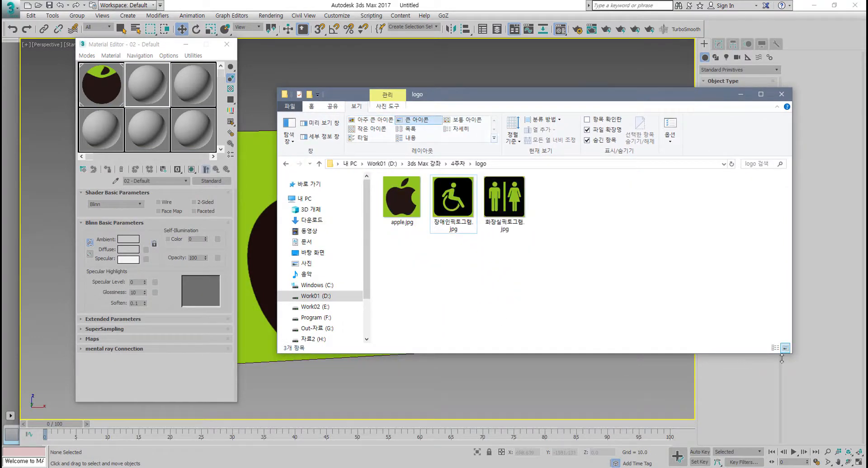
{"action": "left_click_drag", "start_coordinate": [792, 353], "coordinate": [575, 343]}
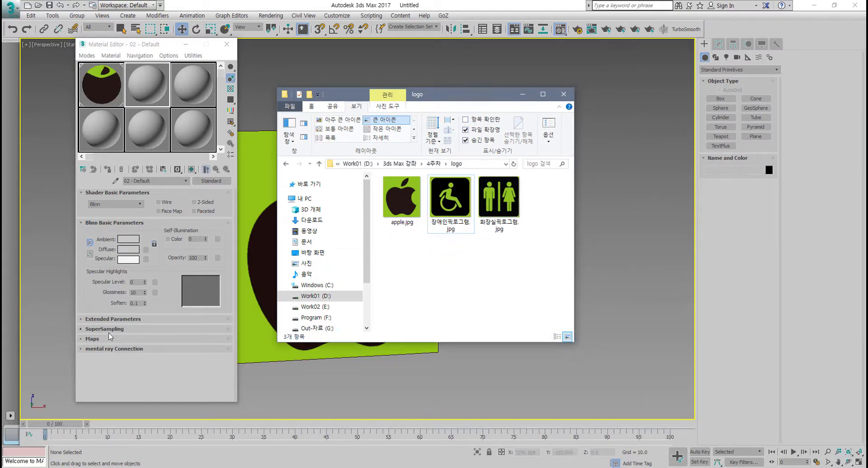
- Assign apple.jpg from the logo folder to the second material's Diffuse Color map
{"action": "left_click", "coordinate": [95, 339]}
{"action": "scroll", "coordinate": [120, 344], "scroll_direction": "up", "scroll_amount": 5}
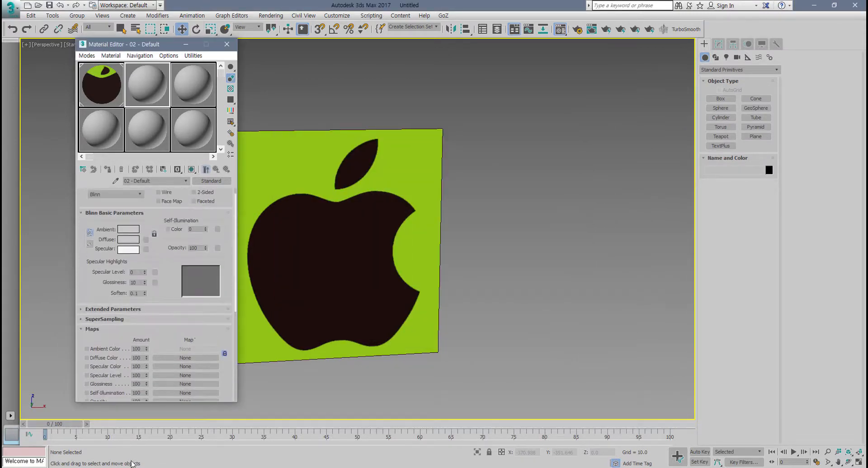
{"action": "scroll", "coordinate": [165, 291], "scroll_direction": "down", "scroll_amount": 4}
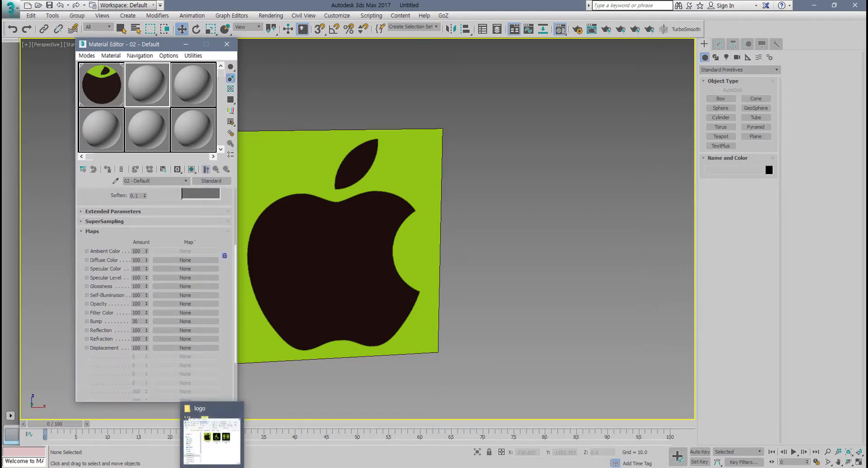
{"action": "left_click", "coordinate": [211, 445]}
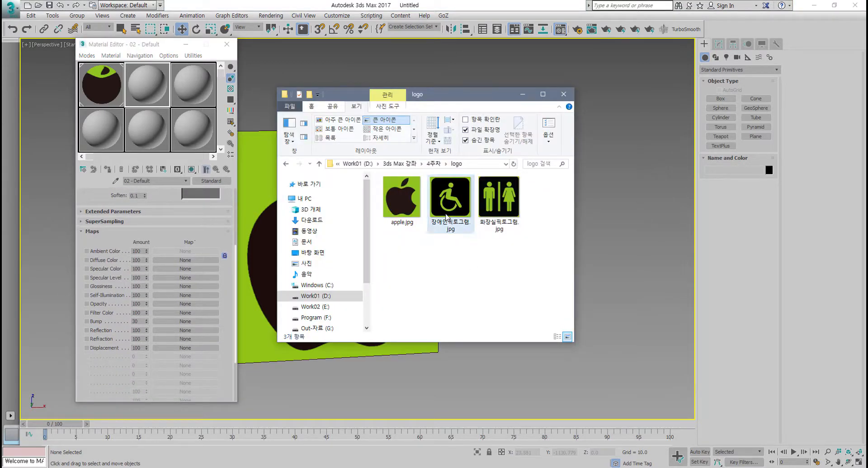
{"action": "left_click_drag", "start_coordinate": [409, 207], "coordinate": [183, 262]}
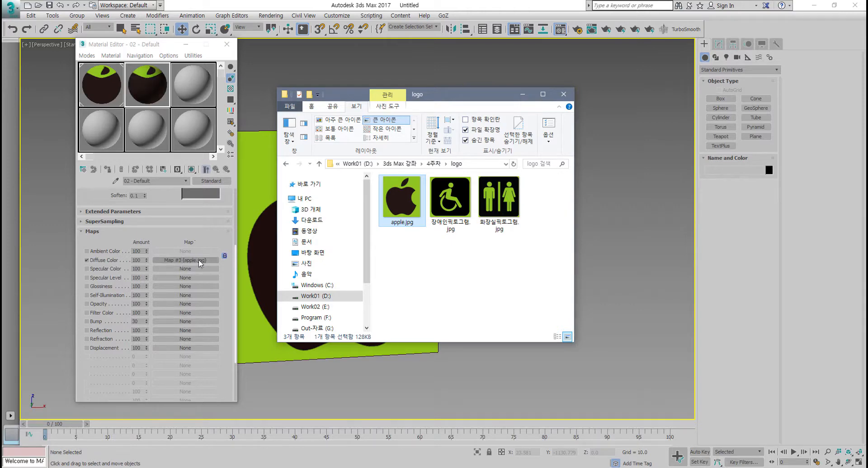
{"action": "key", "text": "ctrl+2"}
{"action": "mouse_move", "coordinate": [417, 237]}
{"action": "left_mouse_down"}
{"action": "mouse_move", "coordinate": [399, 172]}
{"action": "mouse_move", "coordinate": [381, 224]}
{"action": "mouse_move", "coordinate": [234, 249]}
{"action": "left_mouse_up"}
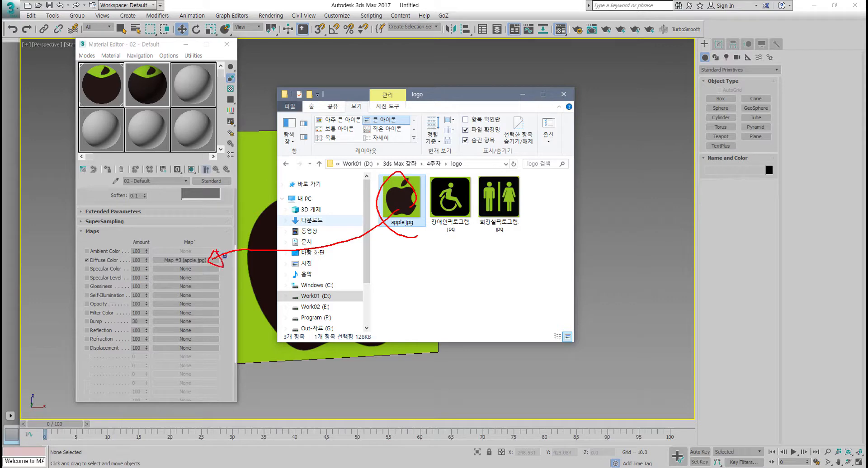
{"action": "key", "text": "Escape"}
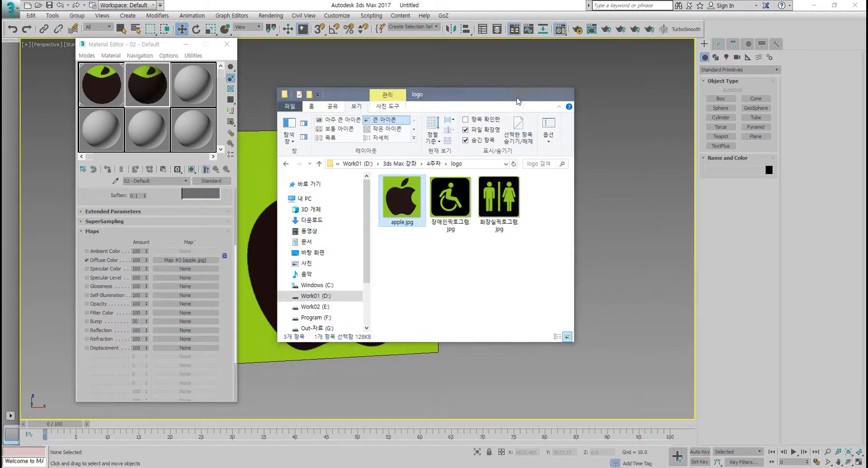
- Minimise the logo folder, set the second material's self-illumination to 100 and compare it with the first material
{"action": "left_click", "coordinate": [523, 95]}
{"action": "left_click", "coordinate": [113, 95]}
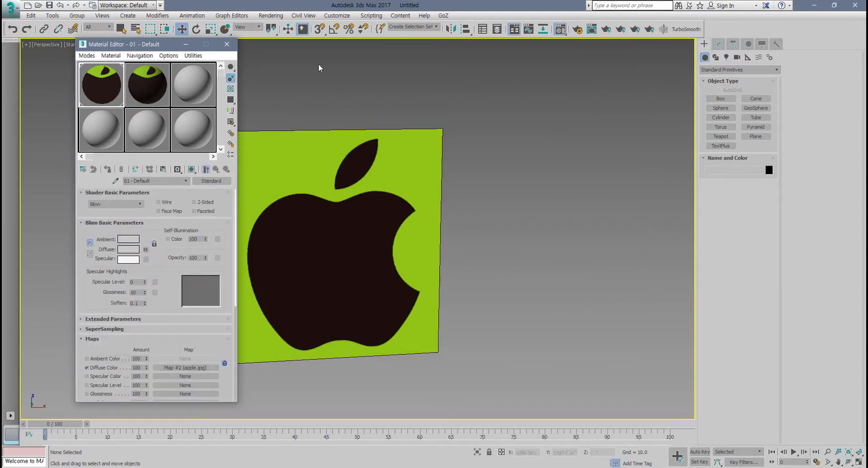
{"action": "left_click", "coordinate": [154, 90]}
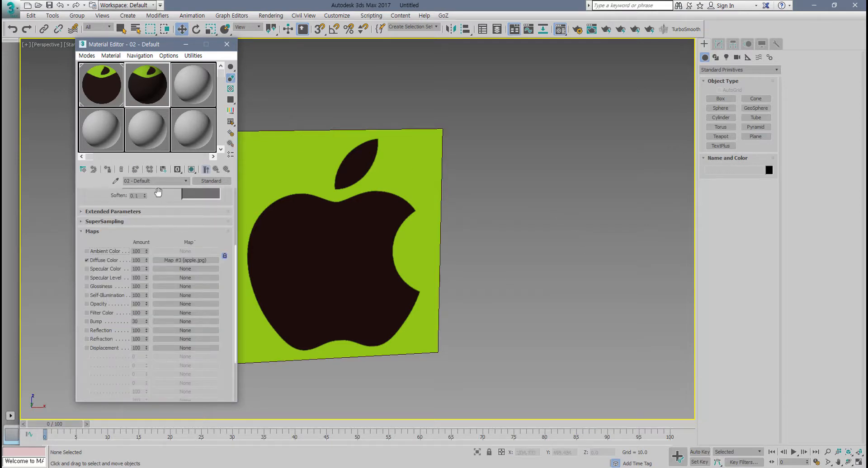
{"action": "scroll", "coordinate": [158, 194], "scroll_direction": "up", "scroll_amount": 3}
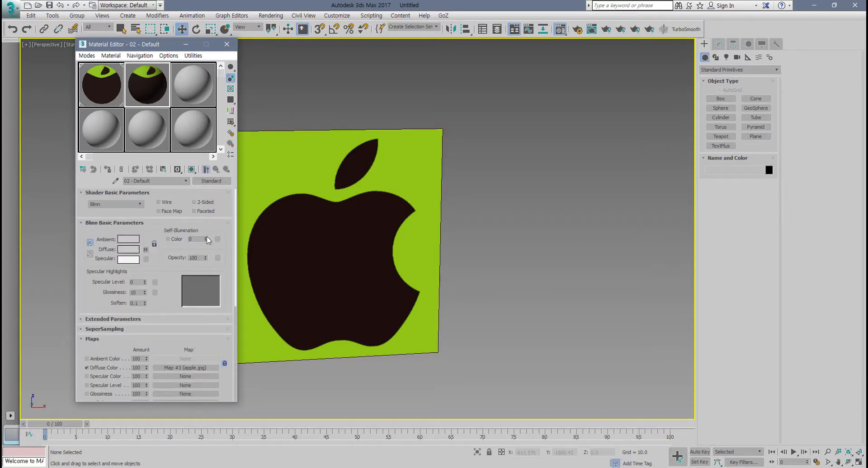
{"action": "left_click_drag", "start_coordinate": [205, 238], "coordinate": [217, 218]}
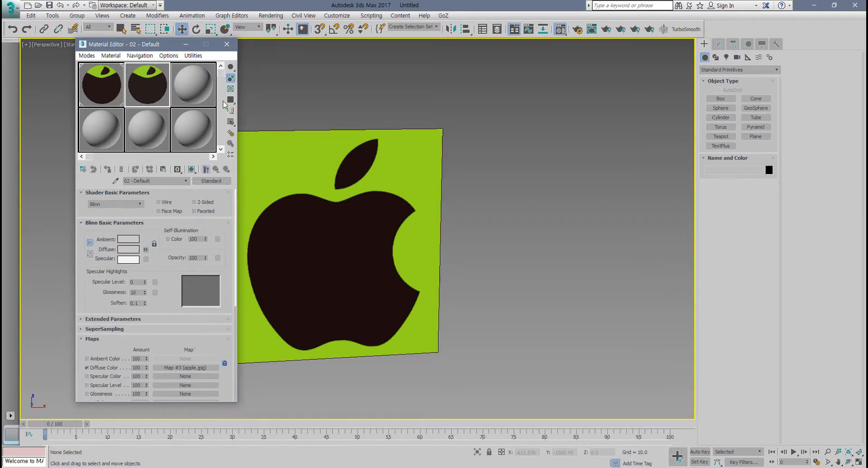
{"action": "left_click", "coordinate": [96, 87]}
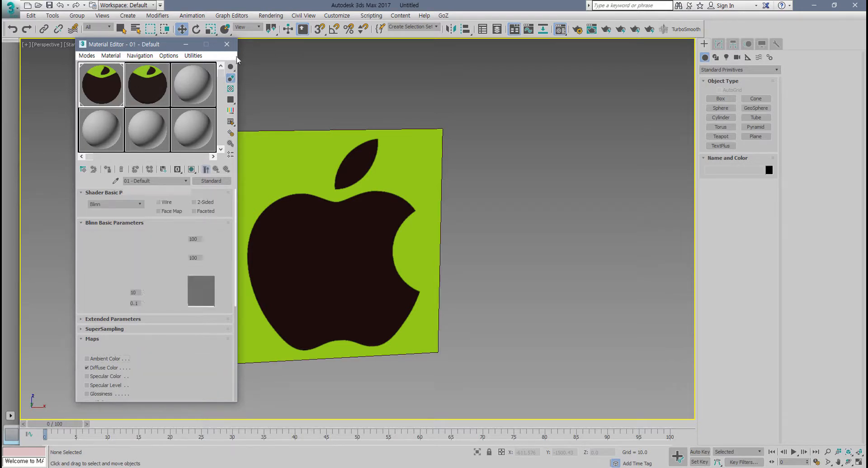
{"action": "left_click", "coordinate": [143, 93]}
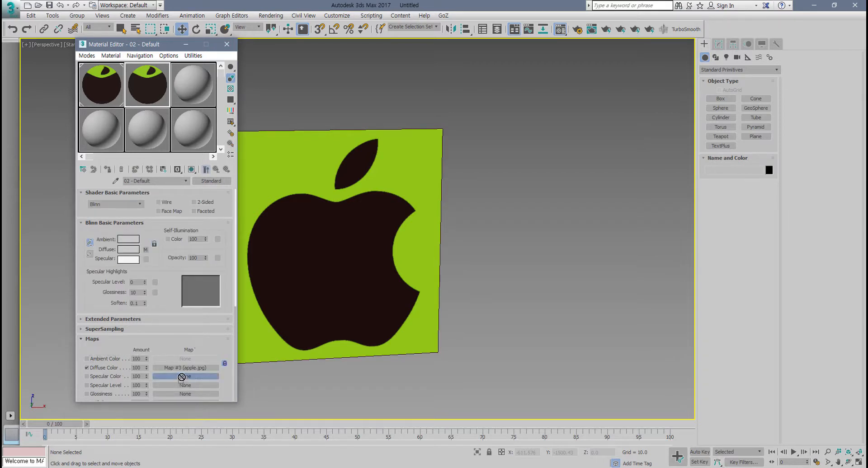
- Clear the second material's Diffuse Color map, reset its self-illumination to 0 and close the Material Editor
{"action": "left_click_drag", "start_coordinate": [178, 377], "coordinate": [177, 369]}
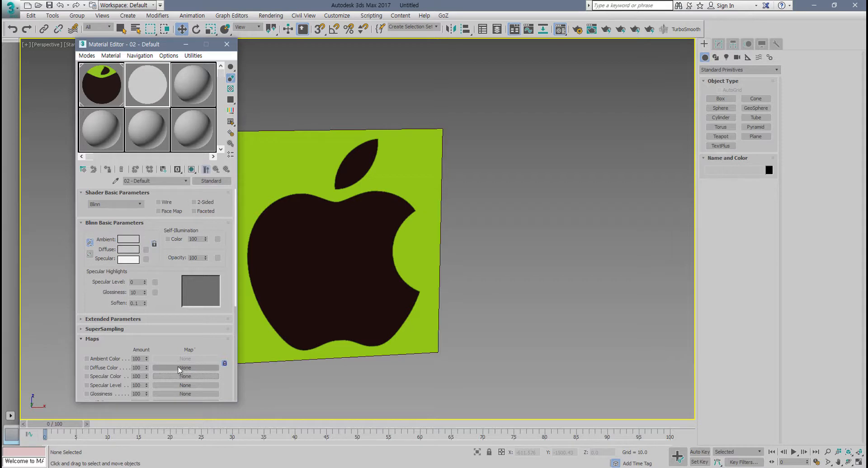
{"action": "right_click", "coordinate": [205, 241]}
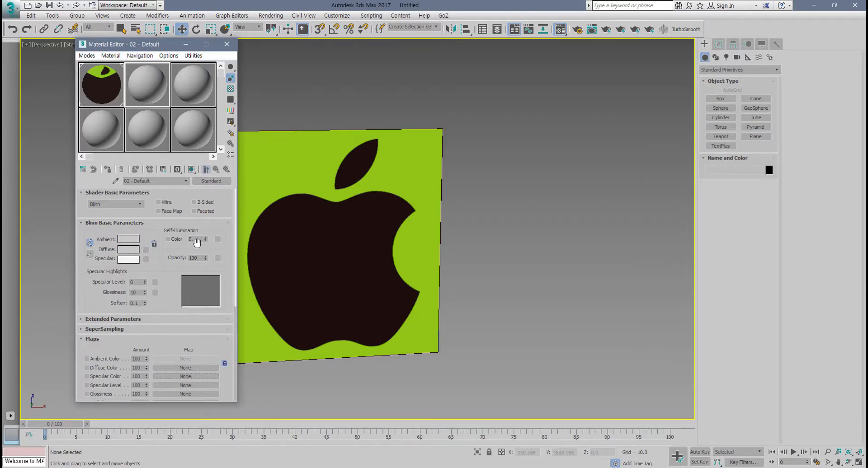
{"action": "left_click", "coordinate": [290, 44]}
{"action": "left_click", "coordinate": [226, 44]}
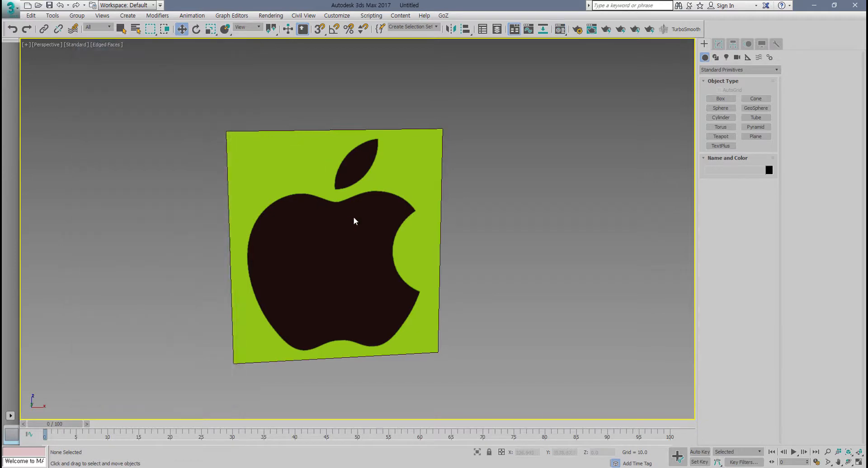
- Switch from the Perspective view to a maximised Front viewport with the whole logo plane in view
{"action": "key", "text": "alt+w"}
{"action": "middle_click", "coordinate": [477, 193]}
{"action": "scroll", "coordinate": [476, 193], "scroll_direction": "up", "scroll_amount": 2}
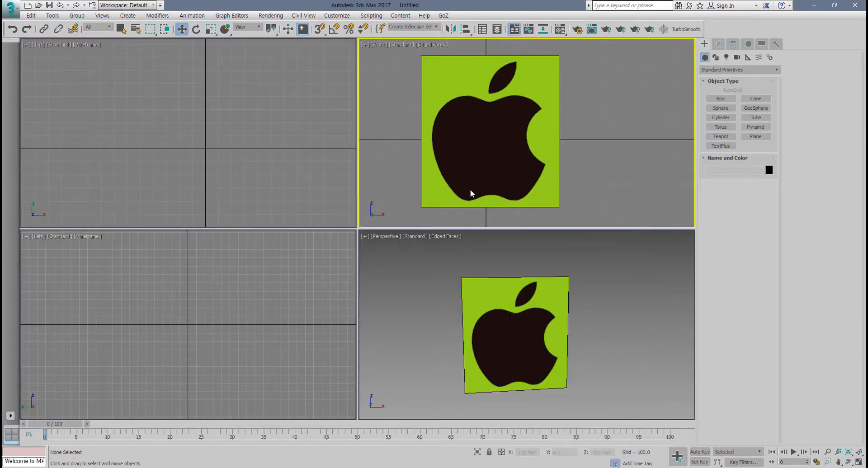
{"action": "middle_click_drag", "start_coordinate": [471, 193], "coordinate": [436, 187]}
{"action": "key", "text": "alt+w"}
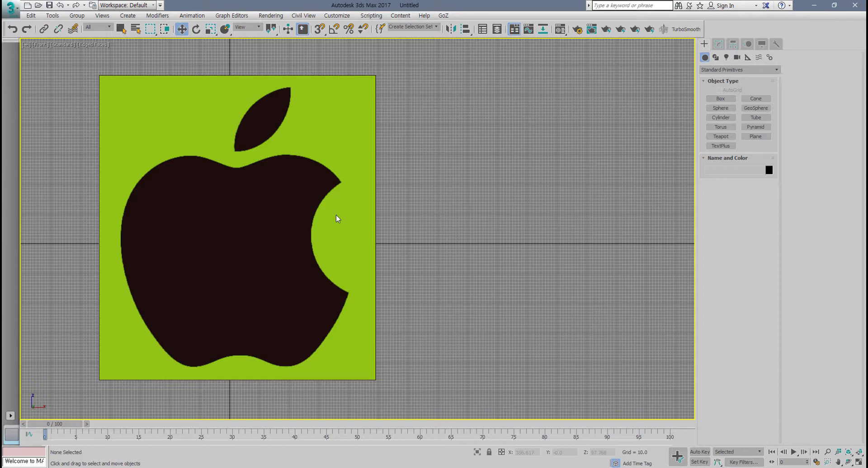
{"action": "middle_click_drag", "start_coordinate": [337, 222], "coordinate": [369, 236]}
{"action": "scroll", "coordinate": [371, 224], "scroll_direction": "up", "scroll_amount": 2}
{"action": "scroll", "coordinate": [400, 235], "scroll_direction": "down", "scroll_amount": 2}
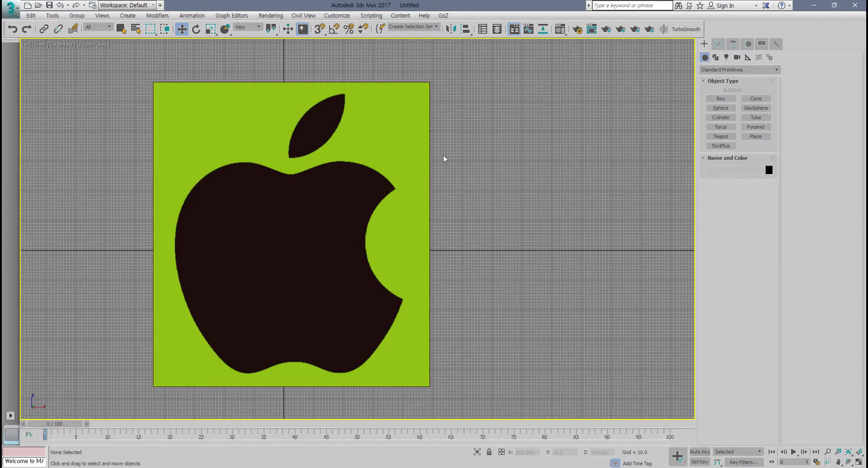
{"action": "middle_click_drag", "start_coordinate": [500, 199], "coordinate": [501, 208]}
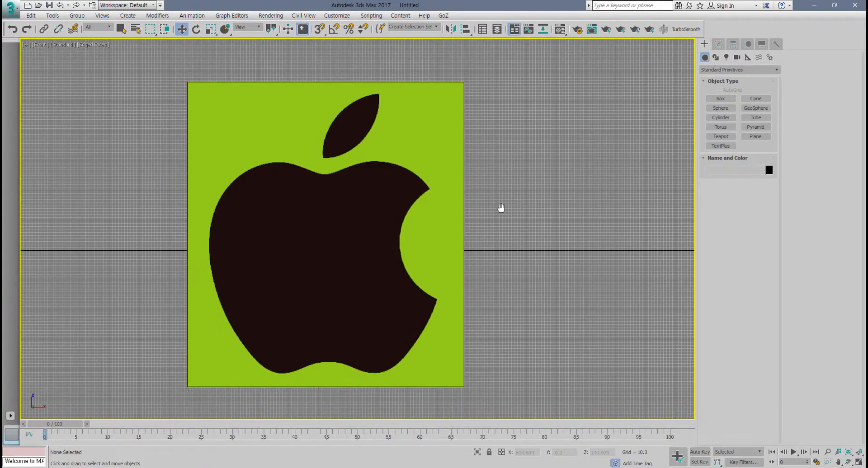
- Hide the grid in the Front viewport
{"action": "key", "text": "g"}
{"action": "key", "text": "g"}
{"action": "key", "text": "g"}
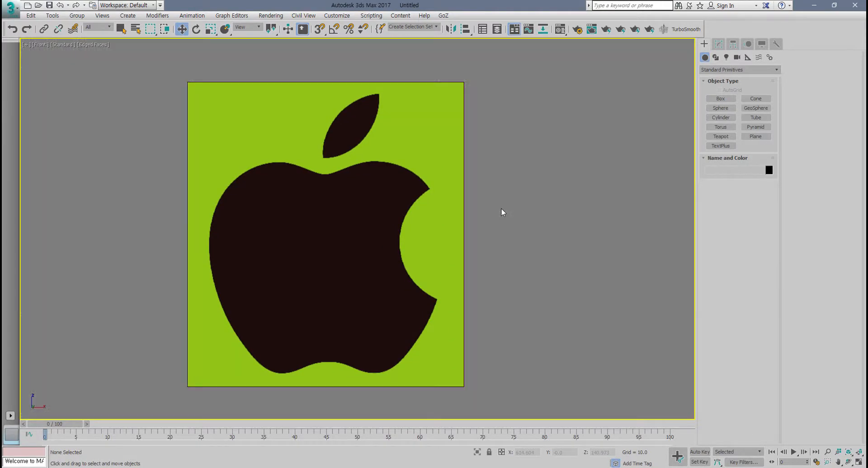
{"action": "key", "text": "g"}
{"action": "key", "text": "g"}
{"action": "middle_click_drag", "start_coordinate": [502, 210], "coordinate": [502, 211]}
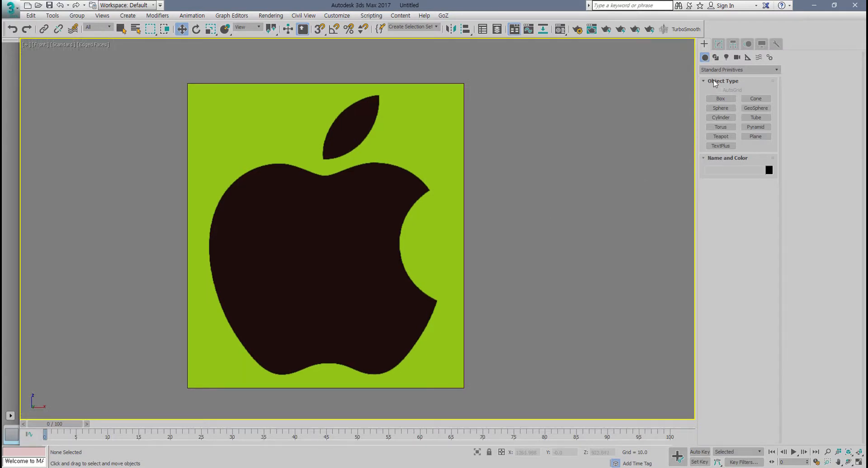
- Activate the Line spline tool for tracing the apple logo in the Front viewport
{"action": "left_click", "coordinate": [718, 58]}
{"action": "left_click", "coordinate": [721, 106]}
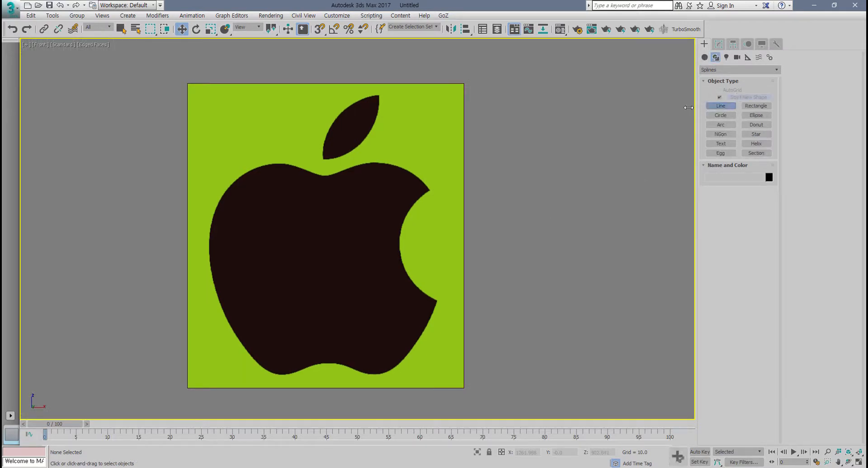
{"action": "scroll", "coordinate": [381, 199], "scroll_direction": "up", "scroll_amount": 1}
{"action": "middle_click_drag", "start_coordinate": [347, 205], "coordinate": [355, 153]}
{"action": "scroll", "coordinate": [355, 156], "scroll_direction": "down", "scroll_amount": 1}
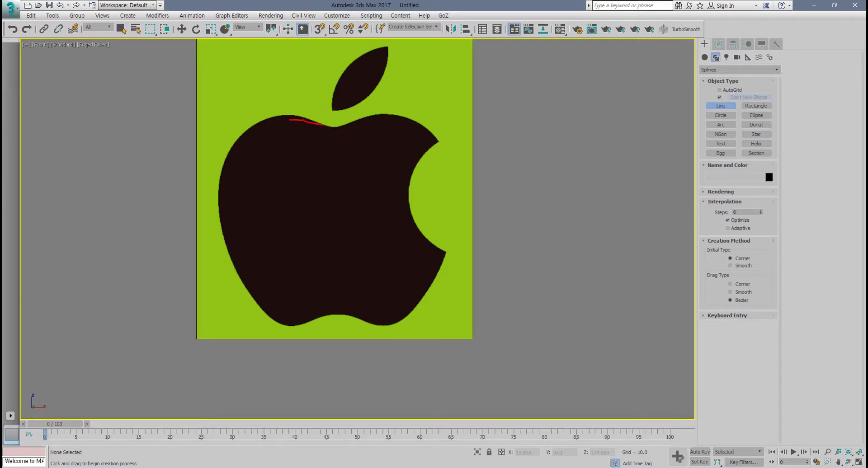
{"action": "mouse_move", "coordinate": [290, 120]}
{"action": "left_mouse_down"}
{"action": "mouse_move", "coordinate": [229, 159]}
{"action": "mouse_move", "coordinate": [323, 141]}
{"action": "mouse_move", "coordinate": [281, 136]}
{"action": "left_mouse_up"}
{"action": "mouse_move", "coordinate": [233, 158]}
{"action": "left_mouse_down"}
{"action": "mouse_move", "coordinate": [227, 248]}
{"action": "mouse_move", "coordinate": [348, 246]}
{"action": "mouse_move", "coordinate": [332, 208]}
{"action": "left_mouse_up"}
{"action": "mouse_move", "coordinate": [282, 249]}
{"action": "left_mouse_down"}
{"action": "mouse_move", "coordinate": [347, 301]}
{"action": "mouse_move", "coordinate": [382, 307]}
{"action": "left_mouse_up"}
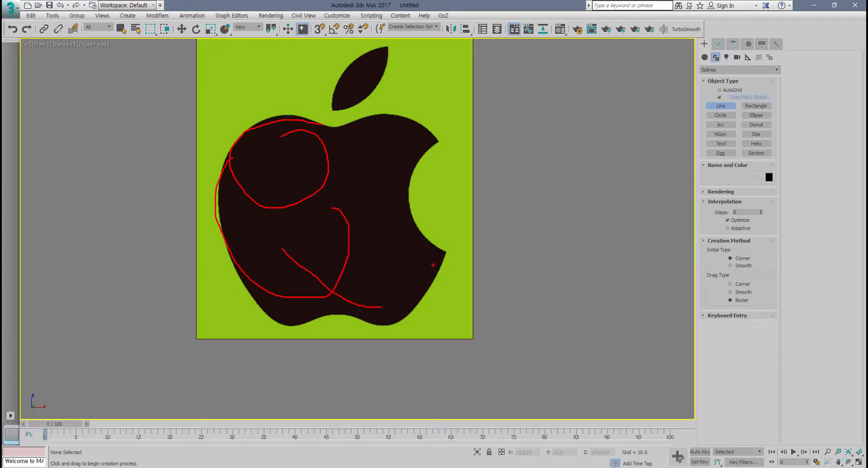
{"action": "mouse_move", "coordinate": [435, 263]}
{"action": "left_mouse_down"}
{"action": "mouse_move", "coordinate": [331, 312]}
{"action": "mouse_move", "coordinate": [412, 322]}
{"action": "left_mouse_up"}
{"action": "key", "text": "Escape"}
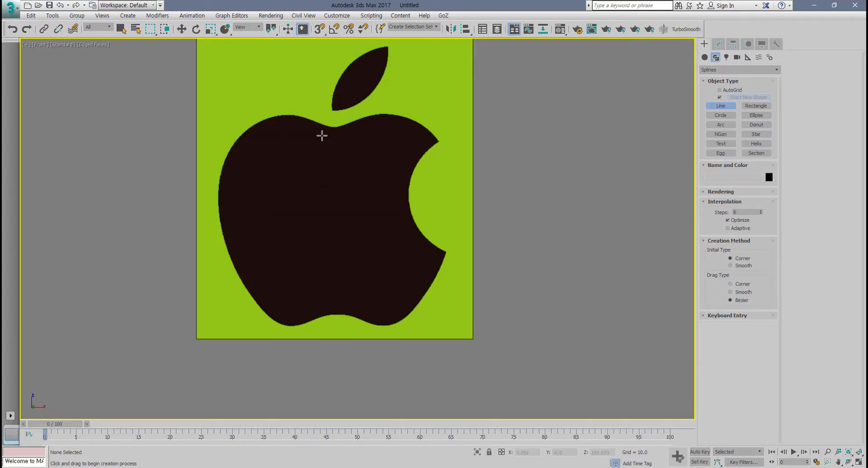
- Trace the apple body with straight Line segments from beside the bite, across the top dip and down the left side
{"action": "middle_click_drag", "start_coordinate": [371, 182], "coordinate": [335, 205]}
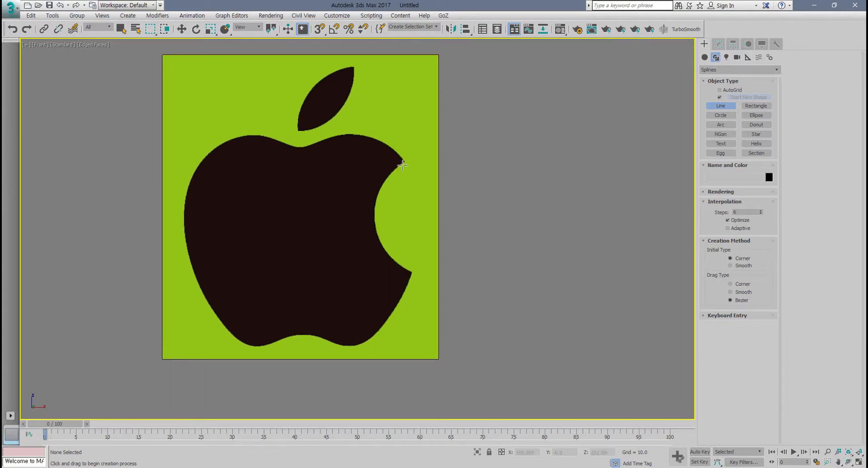
{"action": "left_click", "coordinate": [414, 197]}
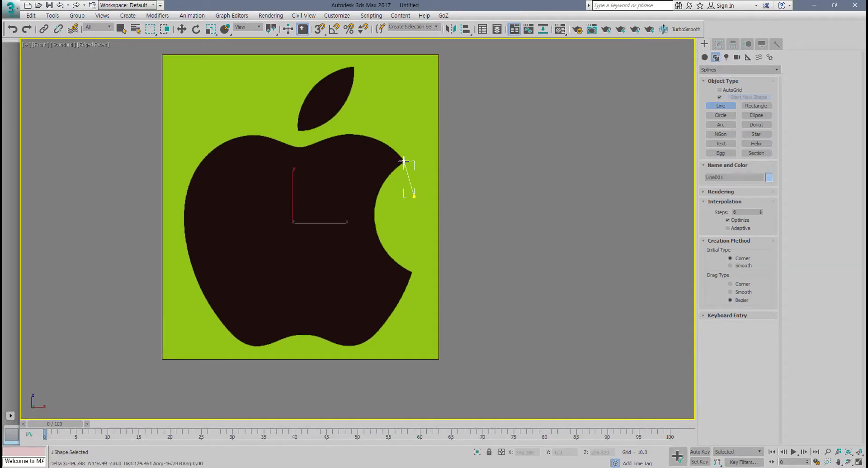
{"action": "left_click", "coordinate": [387, 143]}
{"action": "left_click", "coordinate": [301, 147]}
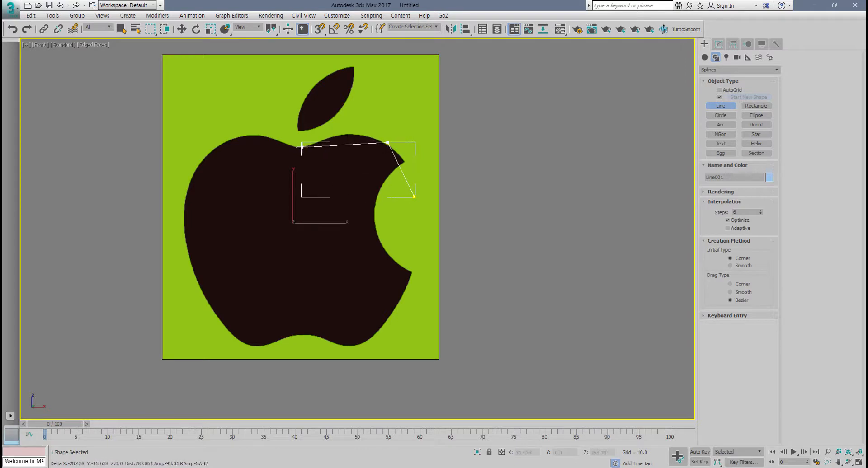
{"action": "left_click", "coordinate": [229, 142]}
{"action": "left_click", "coordinate": [183, 194]}
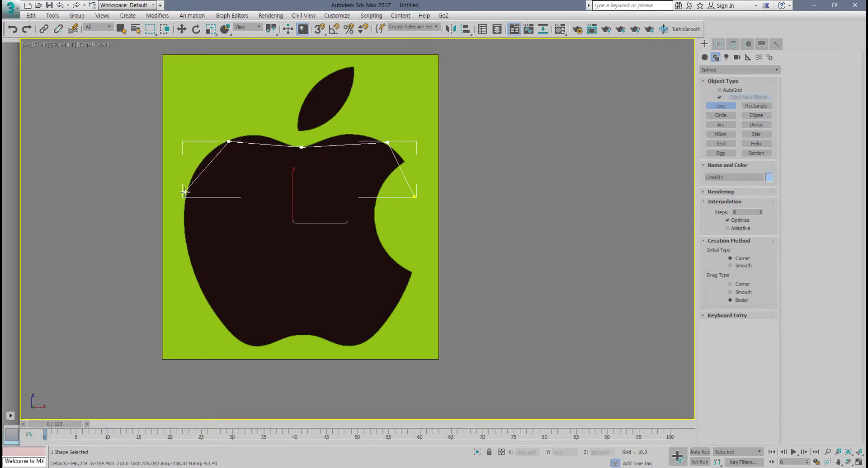
{"action": "left_click", "coordinate": [203, 306]}
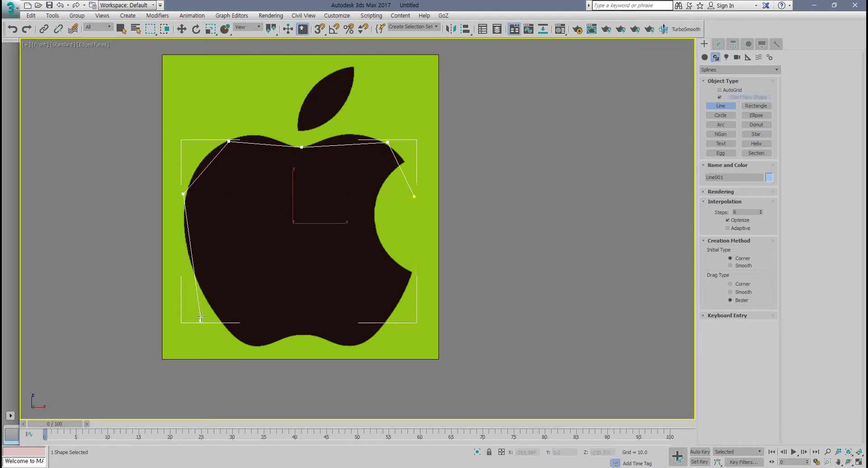
{"action": "left_click", "coordinate": [213, 312]}
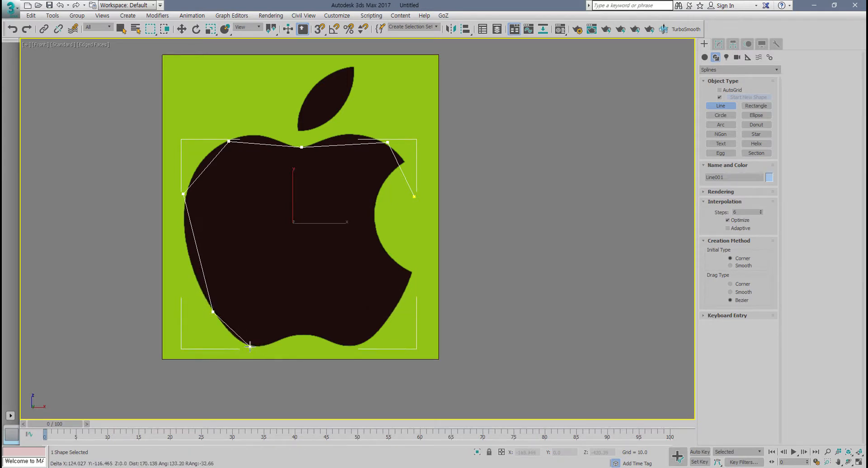
- Trace the apple's bottom curve and right side, span straight across the bite, and close the spline at its first vertex
{"action": "left_click", "coordinate": [250, 347]}
{"action": "left_click", "coordinate": [282, 339]}
{"action": "left_click", "coordinate": [304, 335]}
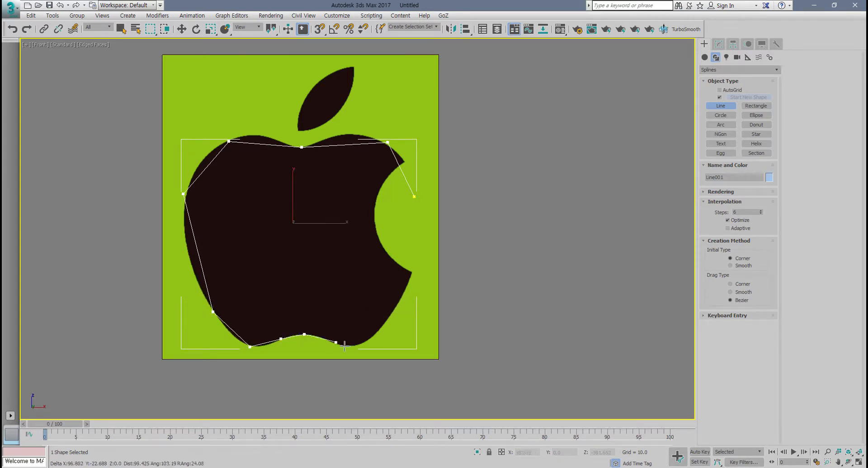
{"action": "left_click", "coordinate": [352, 346]}
{"action": "left_click", "coordinate": [414, 284]}
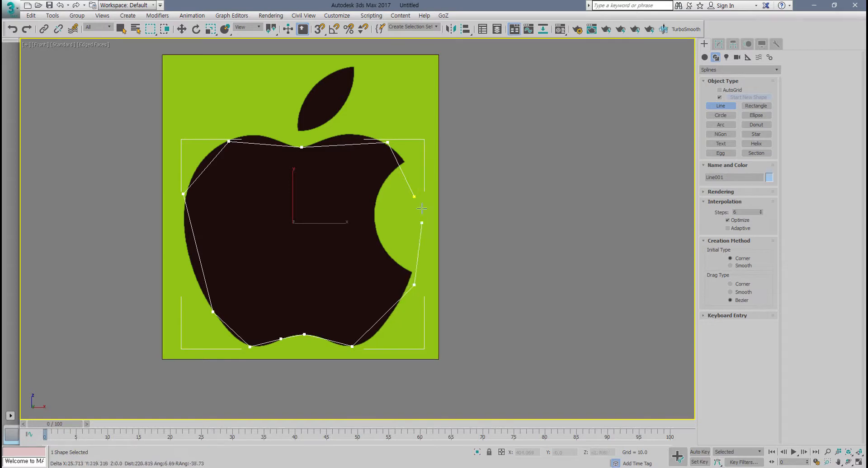
{"action": "left_click", "coordinate": [414, 197]}
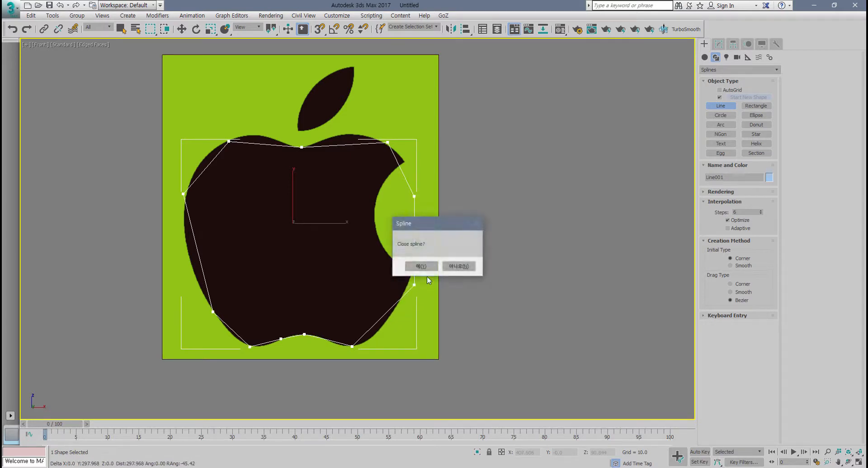
{"action": "left_click", "coordinate": [421, 266]}
- Enter Vertex editing on the traced line and select all vertices except the top-centre and bottom-centre ones
{"action": "middle_click_drag", "start_coordinate": [324, 315], "coordinate": [362, 312]}
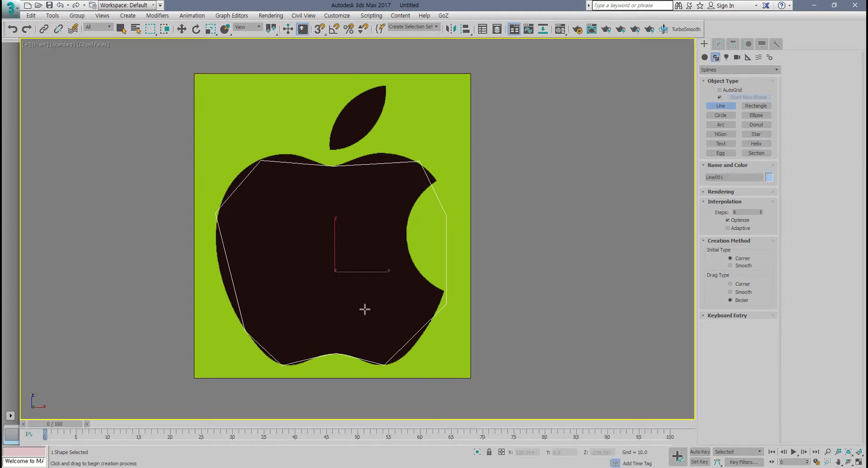
{"action": "left_click", "coordinate": [719, 44]}
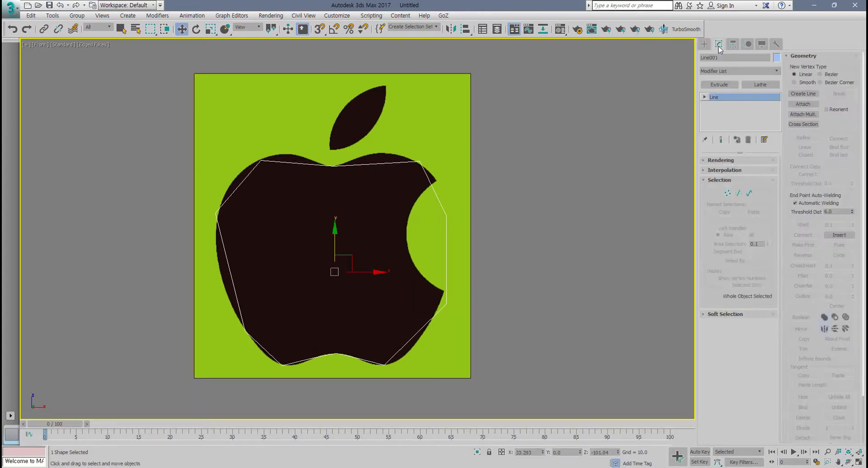
{"action": "left_click", "coordinate": [728, 194]}
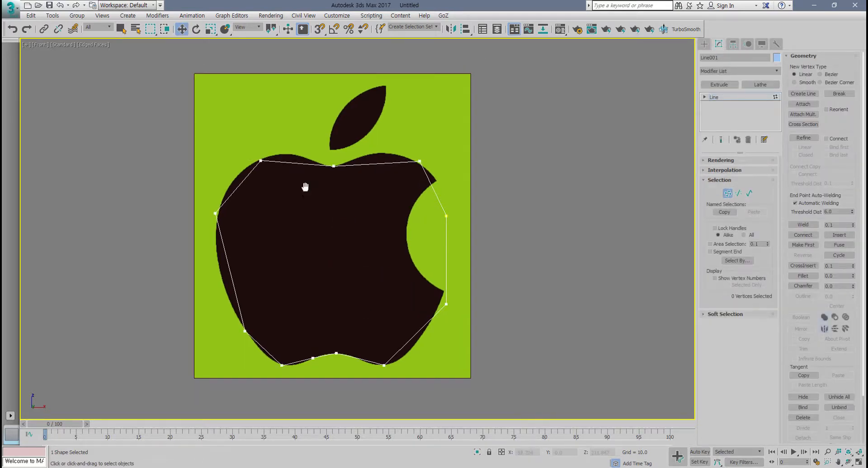
{"action": "scroll", "coordinate": [304, 188], "scroll_direction": "up", "scroll_amount": 2}
{"action": "scroll", "coordinate": [196, 163], "scroll_direction": "down", "scroll_amount": 2}
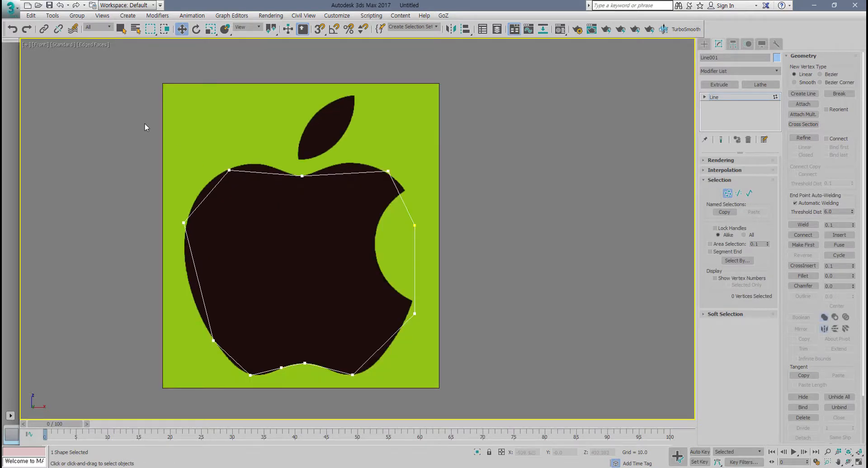
{"action": "left_click_drag", "start_coordinate": [145, 123], "coordinate": [286, 396]}
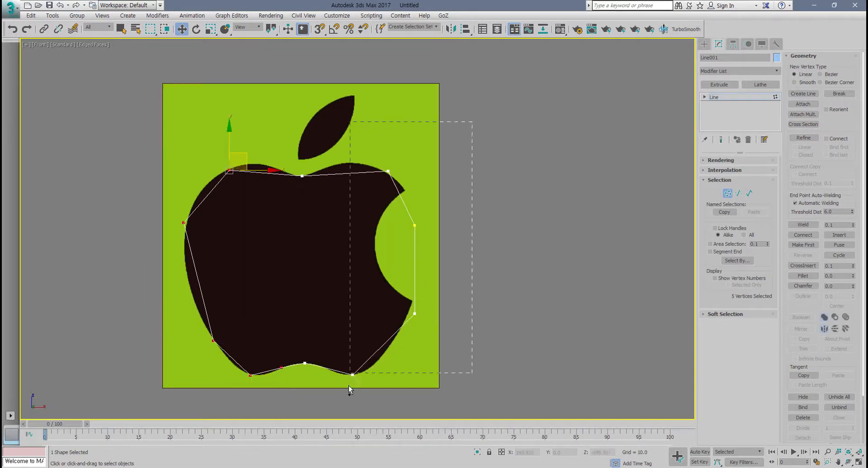
{"action": "left_click_drag", "start_coordinate": [349, 386], "coordinate": [349, 385], "text": "ctrl"}
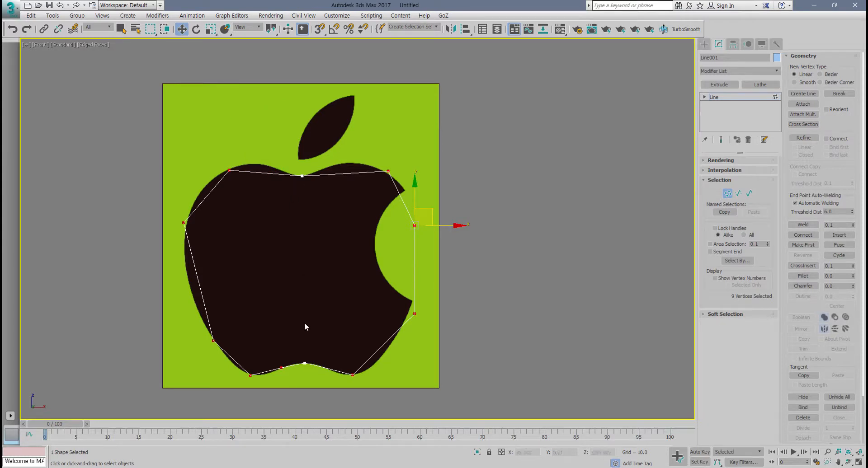
- Move the top-centre vertex slightly down and the bottom-centre vertex slightly up, both into the apple shape
{"action": "left_click_drag", "start_coordinate": [303, 174], "coordinate": [303, 187]}
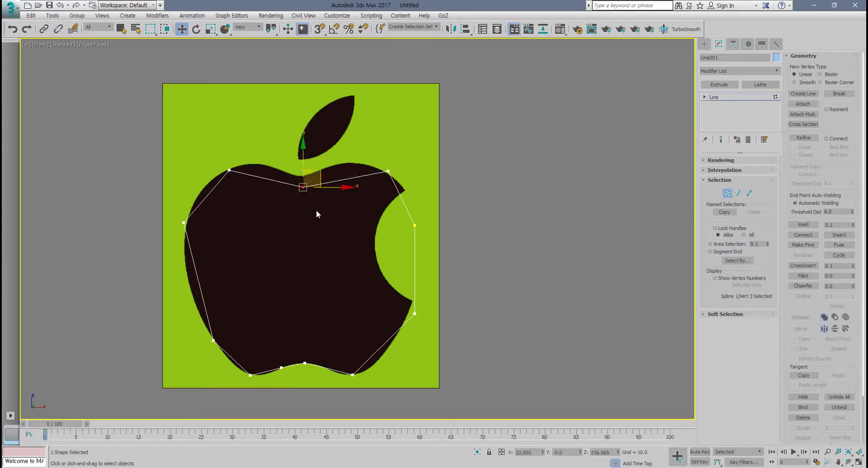
{"action": "left_click", "coordinate": [316, 212]}
{"action": "left_click_drag", "start_coordinate": [305, 363], "coordinate": [307, 355]}
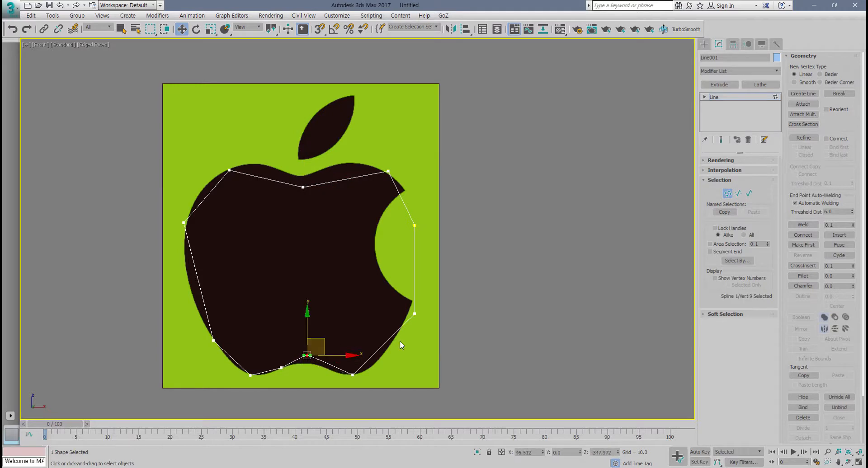
- Select all vertices of the apple outline and convert them to Smooth
{"action": "left_click_drag", "start_coordinate": [496, 75], "coordinate": [86, 414]}
{"action": "right_click", "coordinate": [279, 241]}
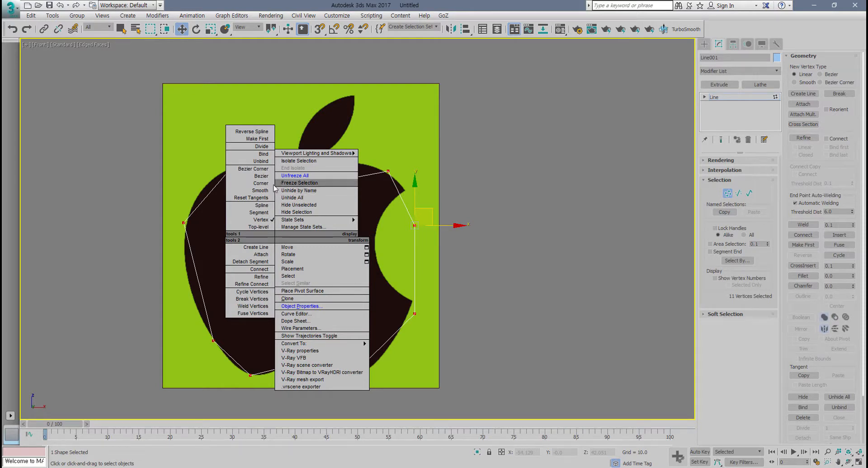
{"action": "left_click", "coordinate": [260, 191]}
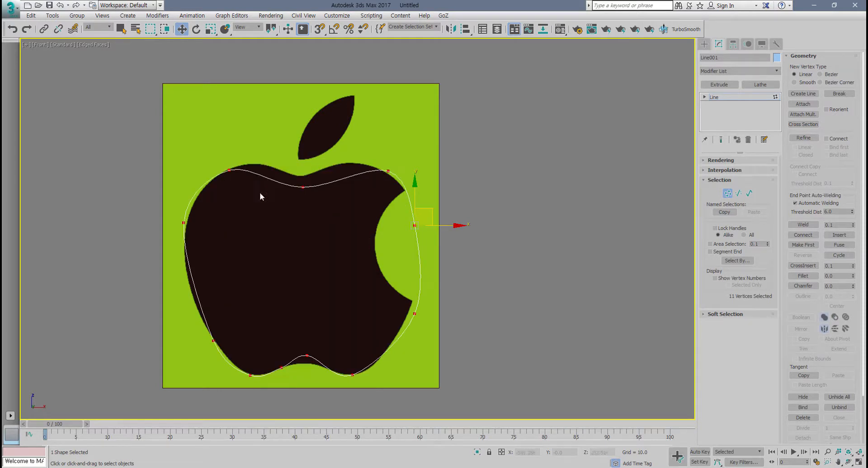
- Convert all vertices of the apple outline to Bezier and raise the top-centre vertex onto the logo's upper dip
{"action": "right_click", "coordinate": [311, 207]}
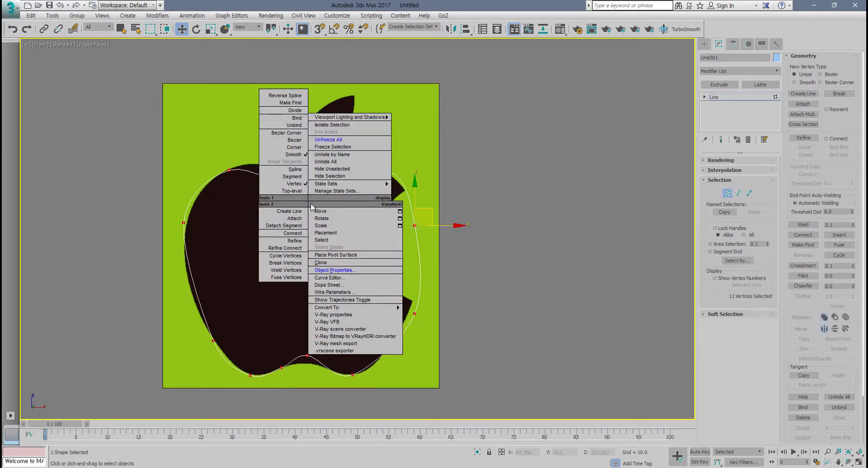
{"action": "left_click", "coordinate": [295, 140]}
{"action": "left_click_drag", "start_coordinate": [303, 187], "coordinate": [303, 177]}
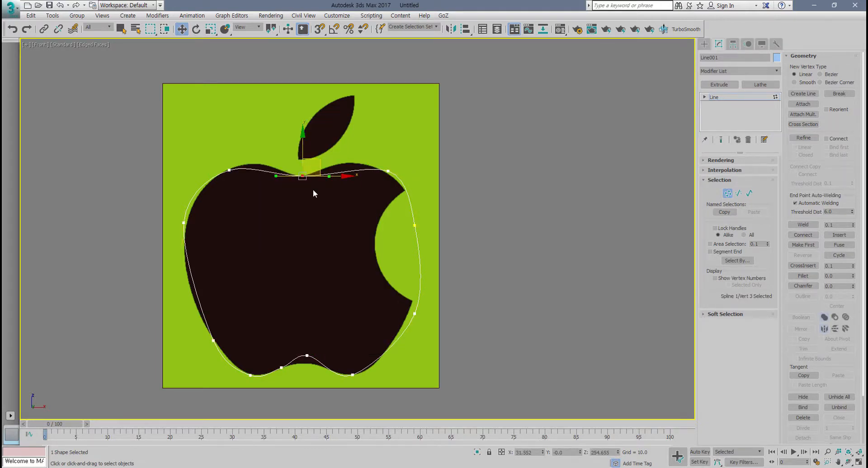
- Move the outline's top-left and top-right shoulder vertices inward and up onto the edge of the black apple
{"action": "scroll", "coordinate": [313, 189], "scroll_direction": "up", "scroll_amount": 4}
{"action": "middle_click_drag", "start_coordinate": [284, 157], "coordinate": [294, 193]}
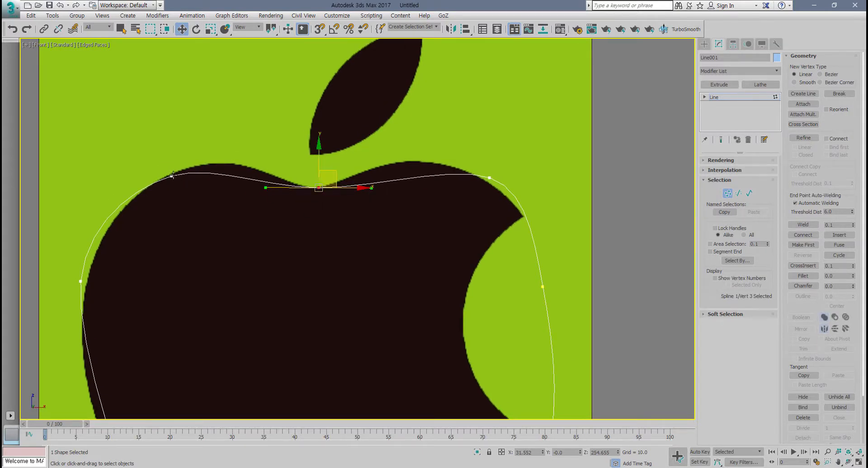
{"action": "left_click_drag", "start_coordinate": [172, 175], "coordinate": [188, 168]}
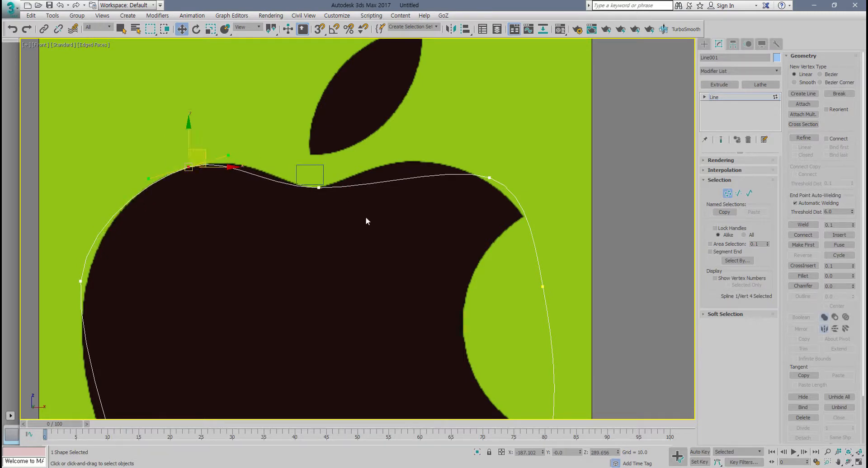
{"action": "left_click", "coordinate": [318, 187]}
{"action": "left_click_drag", "start_coordinate": [491, 181], "coordinate": [449, 169]}
- Shorten the upper dip's tangent handles and lengthen the right shoulder's handle so the top curve follows the logo
{"action": "left_click_drag", "start_coordinate": [265, 190], "coordinate": [287, 187]}
{"action": "left_click", "coordinate": [447, 166]}
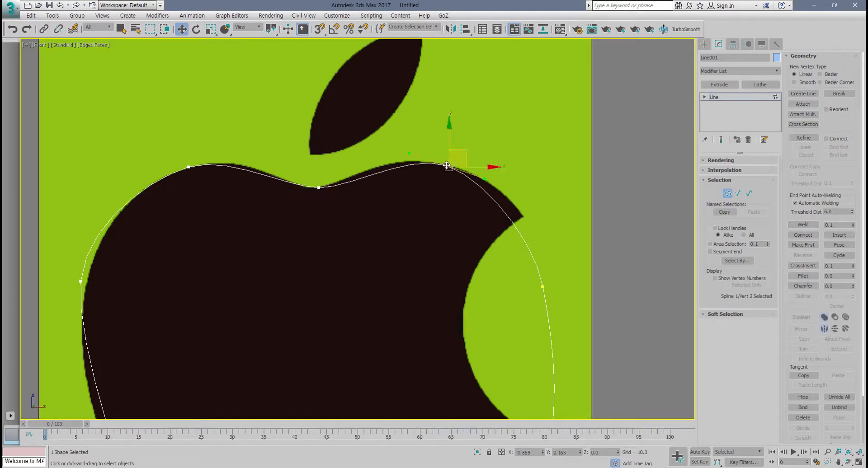
{"action": "left_click_drag", "start_coordinate": [406, 153], "coordinate": [372, 151]}
{"action": "left_click", "coordinate": [318, 187]}
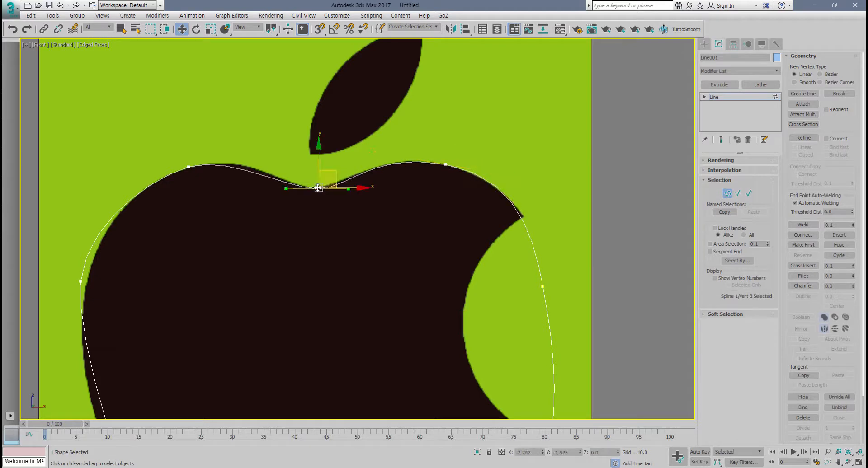
{"action": "left_click", "coordinate": [189, 168]}
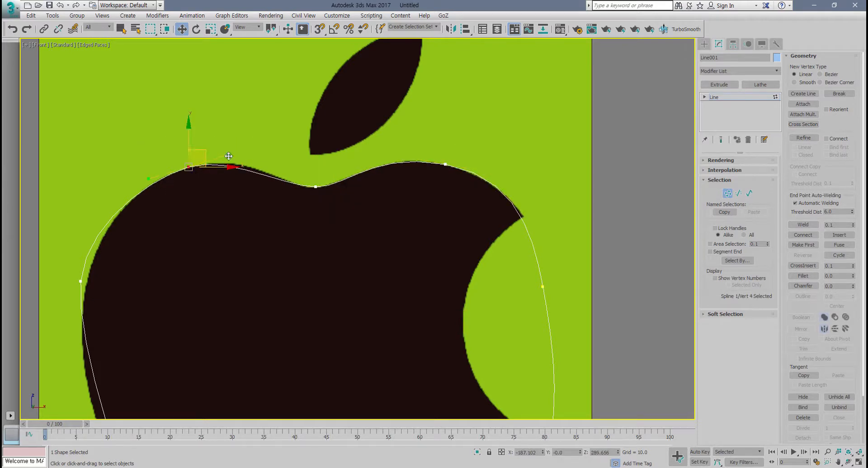
- Move the leftmost vertex down onto the apple's left edge and lengthen its lower tangent handle
{"action": "scroll", "coordinate": [183, 218], "scroll_direction": "down", "scroll_amount": 2}
{"action": "middle_click_drag", "start_coordinate": [184, 218], "coordinate": [201, 175]}
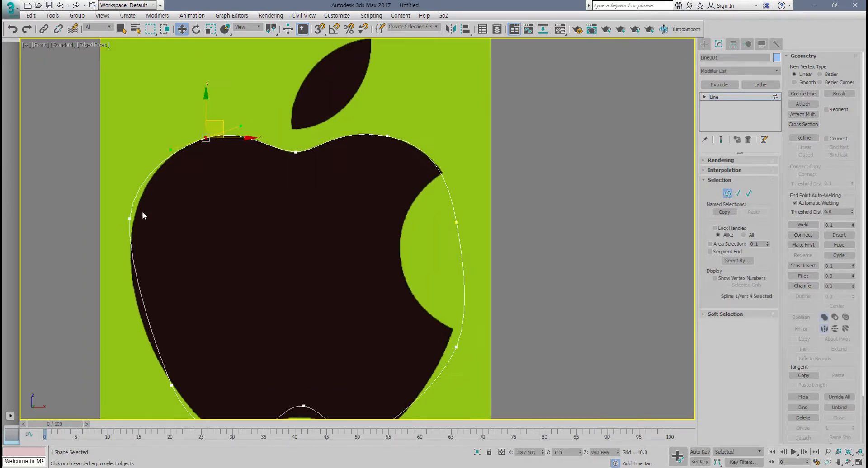
{"action": "left_click_drag", "start_coordinate": [130, 218], "coordinate": [131, 243]}
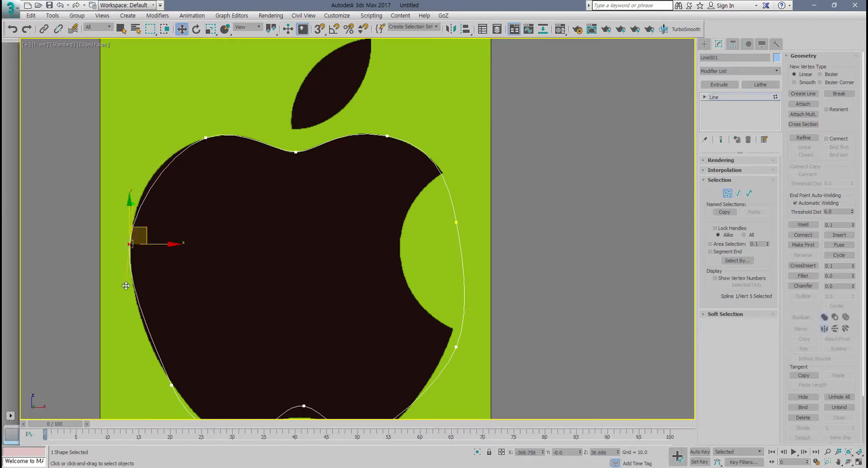
{"action": "left_click_drag", "start_coordinate": [125, 287], "coordinate": [126, 299]}
- Fit the lower-left vertex and the bottom-left lobe vertex to the edge of the apple
{"action": "scroll", "coordinate": [172, 278], "scroll_direction": "down", "scroll_amount": 2}
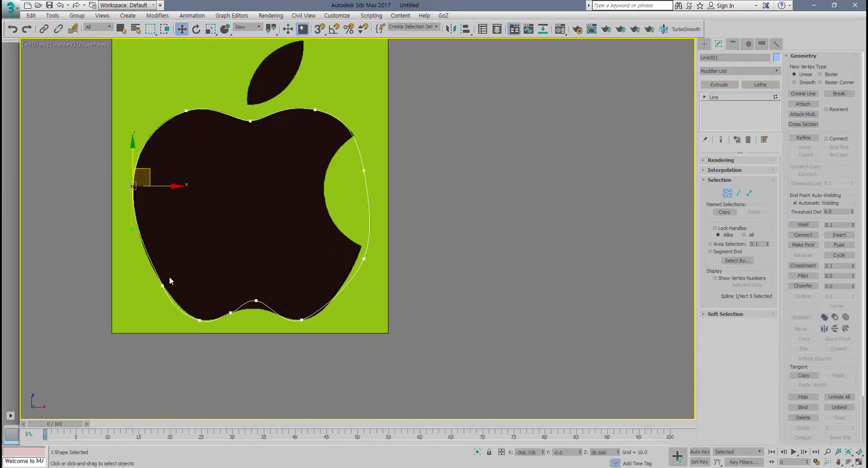
{"action": "scroll", "coordinate": [167, 280], "scroll_direction": "up", "scroll_amount": 4}
{"action": "left_click", "coordinate": [161, 270]}
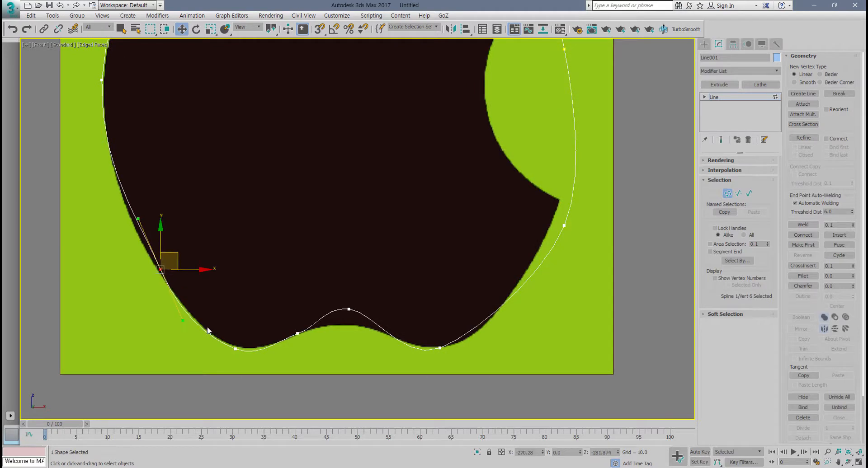
{"action": "left_click", "coordinate": [235, 348]}
{"action": "middle_click_drag", "start_coordinate": [321, 359], "coordinate": [294, 349]}
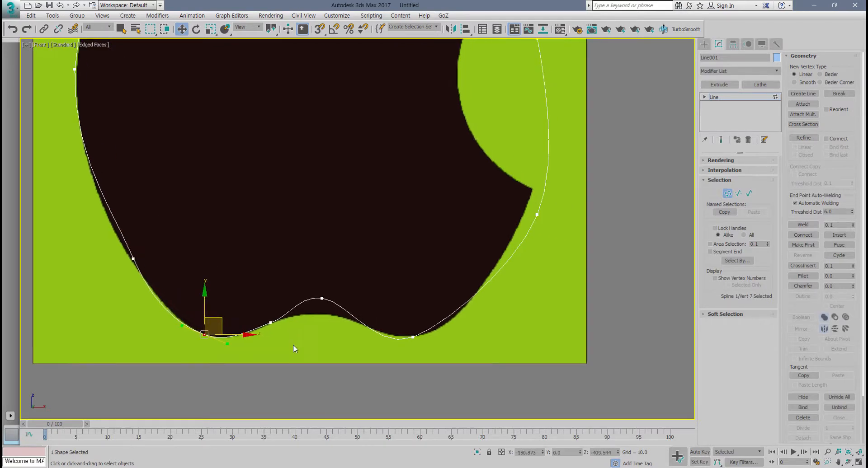
- Align the bottom dip vertices and the bottom-right lobe vertex with the apple's lower edge
{"action": "left_click", "coordinate": [270, 322]}
{"action": "left_click_drag", "start_coordinate": [323, 299], "coordinate": [303, 313]}
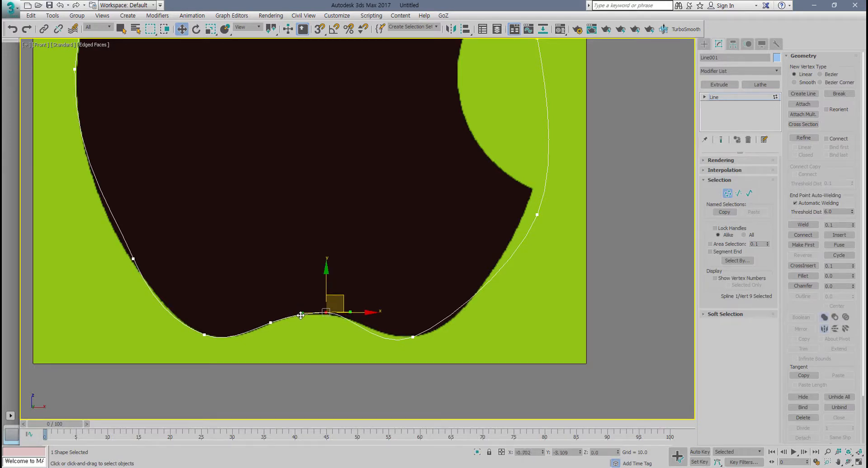
{"action": "left_click", "coordinate": [412, 337]}
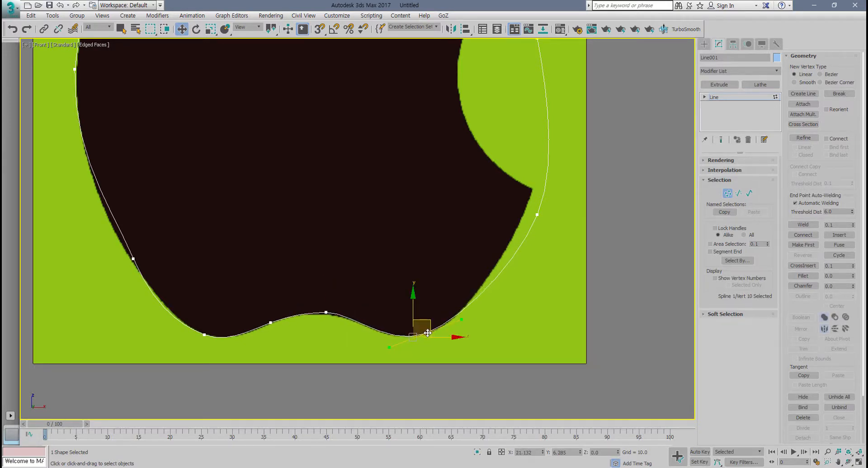
- Fit the two right-side vertices above and below the bite, extending the lower one's handle along the apple's edge
{"action": "scroll", "coordinate": [428, 333], "scroll_direction": "down", "scroll_amount": 3}
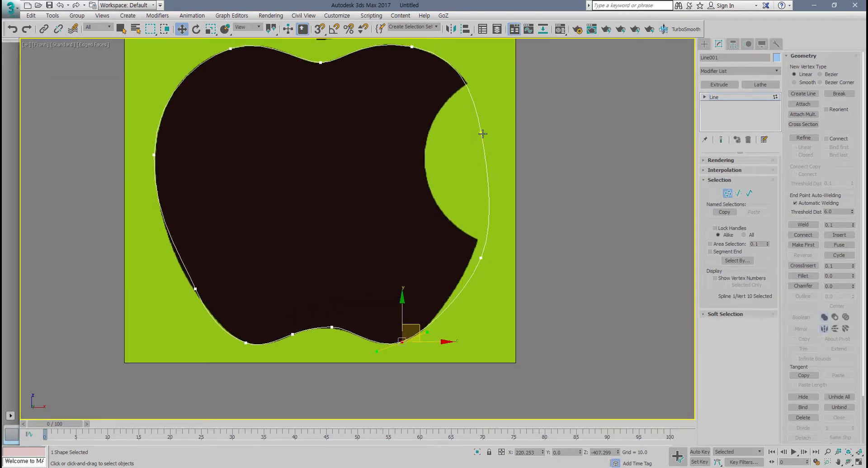
{"action": "left_click", "coordinate": [482, 132]}
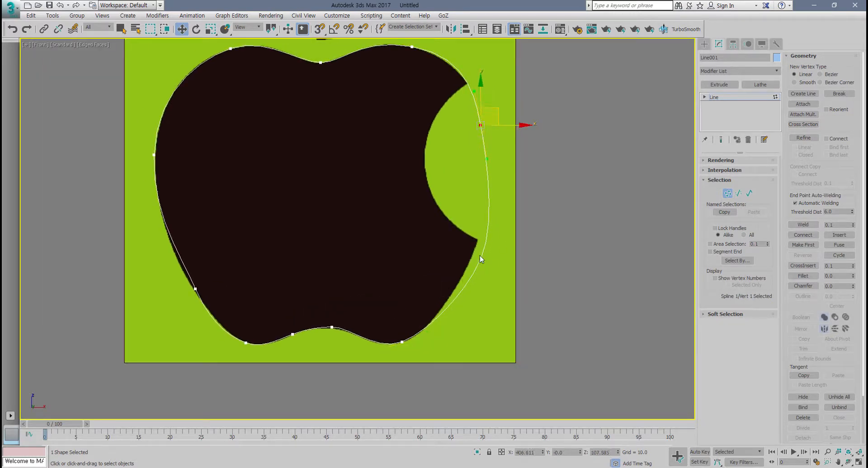
{"action": "left_click_drag", "start_coordinate": [481, 257], "coordinate": [475, 247]}
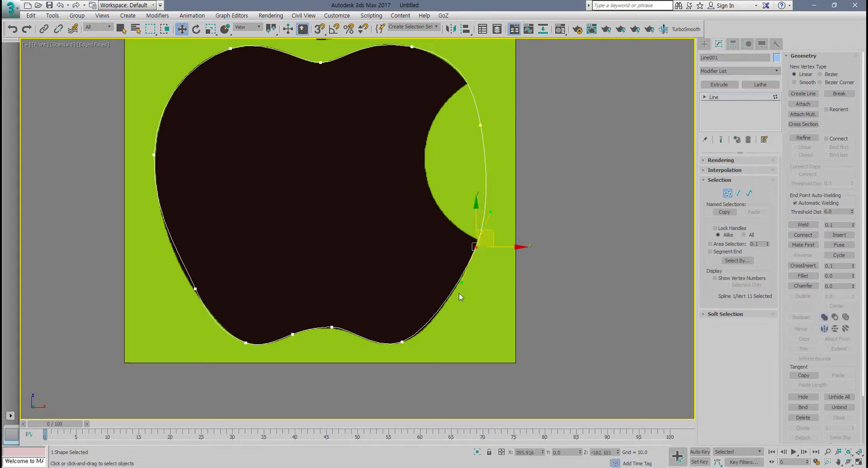
{"action": "left_click_drag", "start_coordinate": [463, 283], "coordinate": [460, 293]}
- Fine-tune the bottom-right lobe vertex and the two bottom dip vertices against the logo's lower edge
{"action": "left_click", "coordinate": [402, 344]}
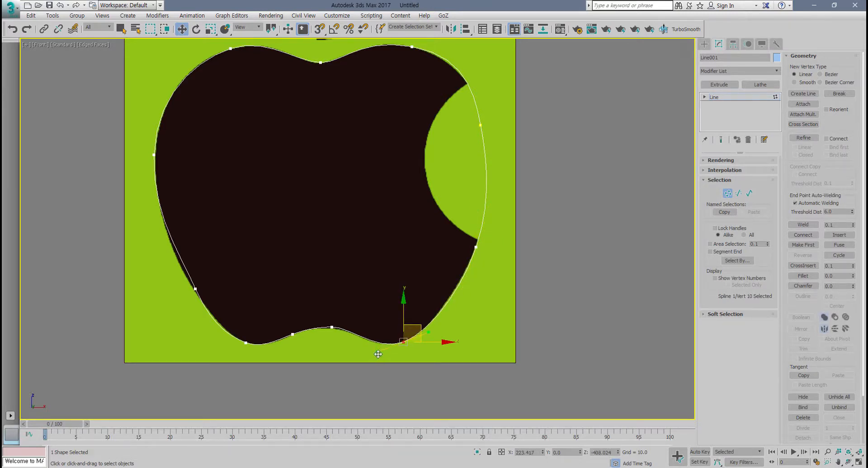
{"action": "scroll", "coordinate": [352, 344], "scroll_direction": "up", "scroll_amount": 2}
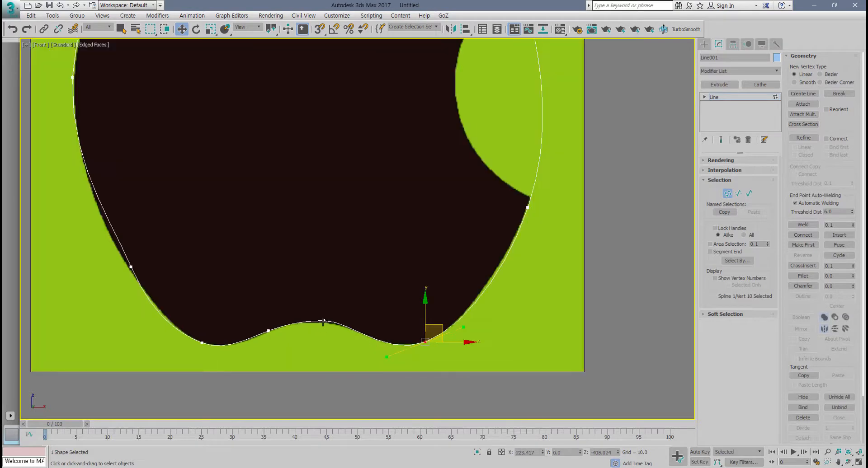
{"action": "left_click", "coordinate": [324, 322]}
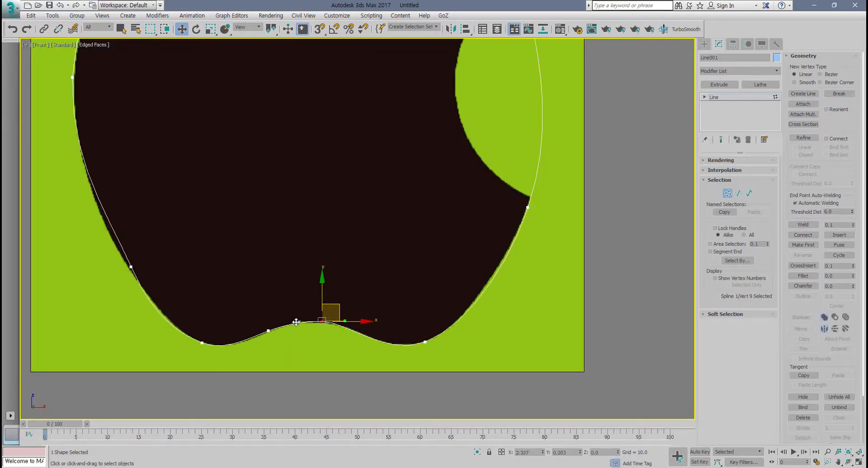
{"action": "left_click", "coordinate": [269, 331]}
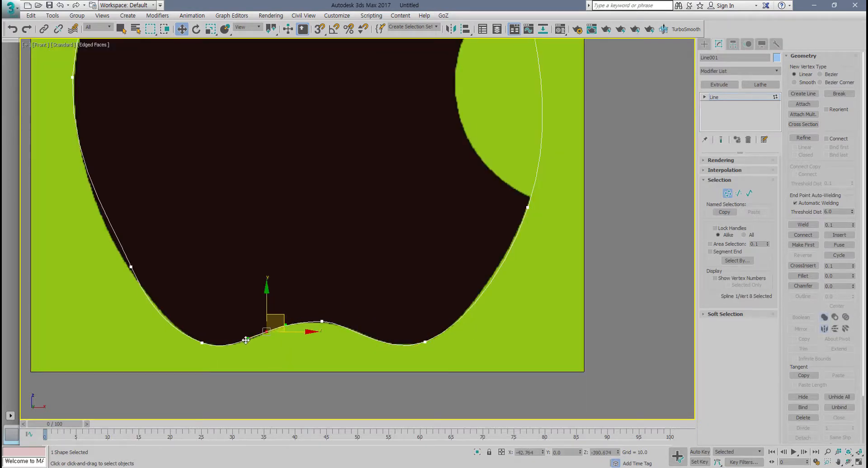
- Move the lower-left vertex outward onto the apple's edge and shorten its tangent handles
{"action": "left_click", "coordinate": [131, 268]}
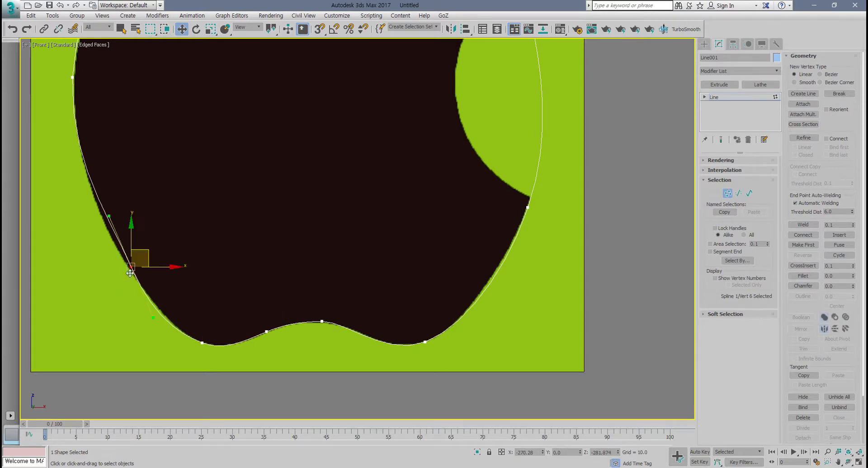
{"action": "left_click_drag", "start_coordinate": [131, 267], "coordinate": [125, 265]}
{"action": "left_click_drag", "start_coordinate": [149, 319], "coordinate": [147, 304]}
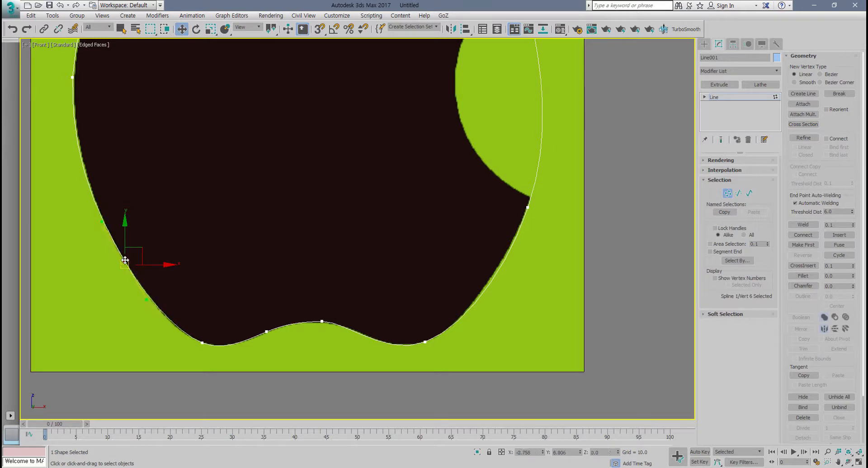
- Nudge the leftmost vertex to match the apple's left edge
{"action": "scroll", "coordinate": [131, 278], "scroll_direction": "down", "scroll_amount": 2}
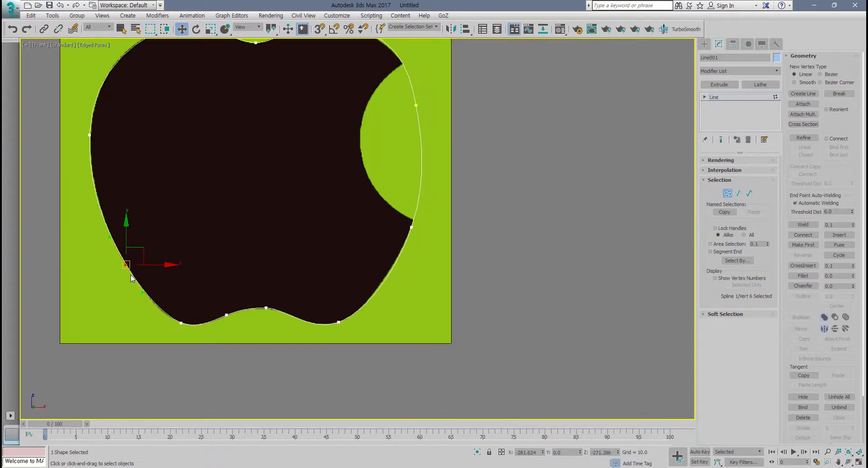
{"action": "scroll", "coordinate": [141, 294], "scroll_direction": "up", "scroll_amount": 2}
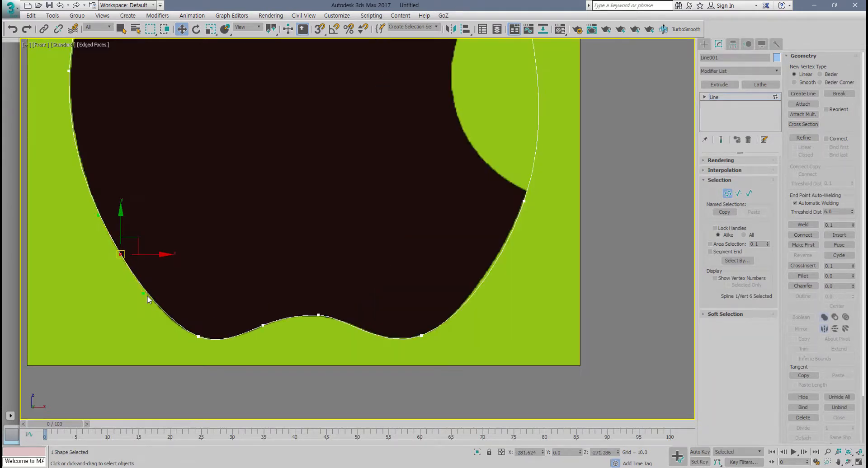
{"action": "middle_click_drag", "start_coordinate": [144, 290], "coordinate": [192, 339]}
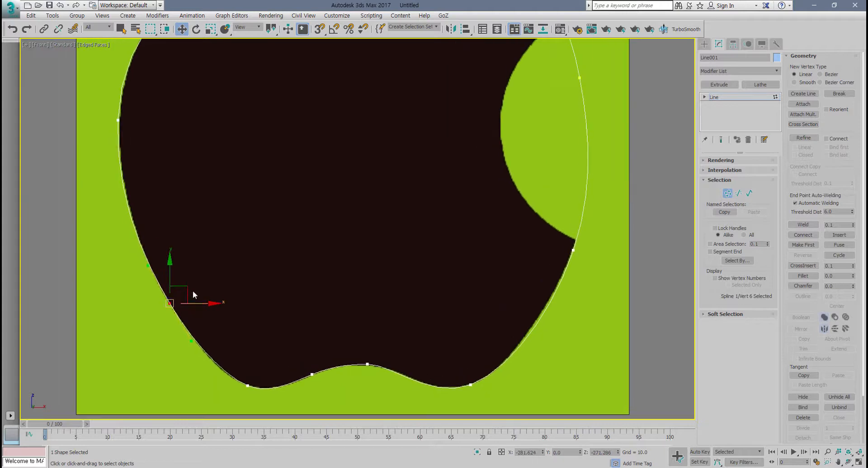
{"action": "left_click", "coordinate": [119, 121]}
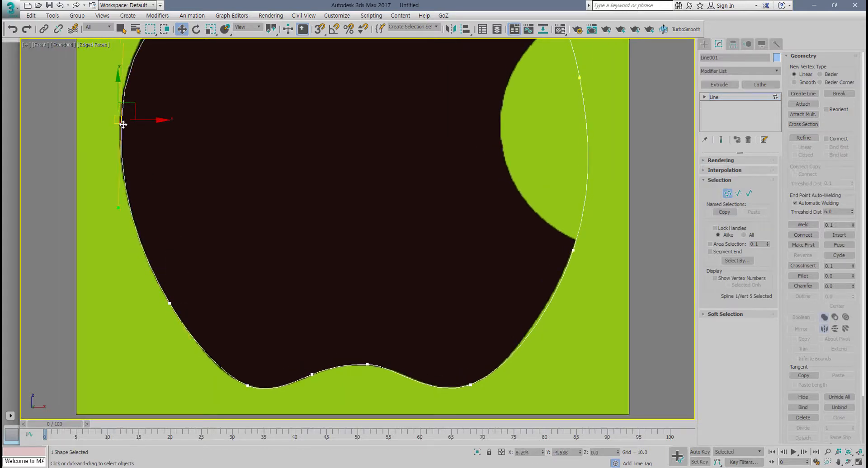
- Refine the left shoulder vertex and its handle, the right shoulder vertex and the upper dip vertex along the top edge
{"action": "scroll", "coordinate": [132, 197], "scroll_direction": "down", "scroll_amount": 4}
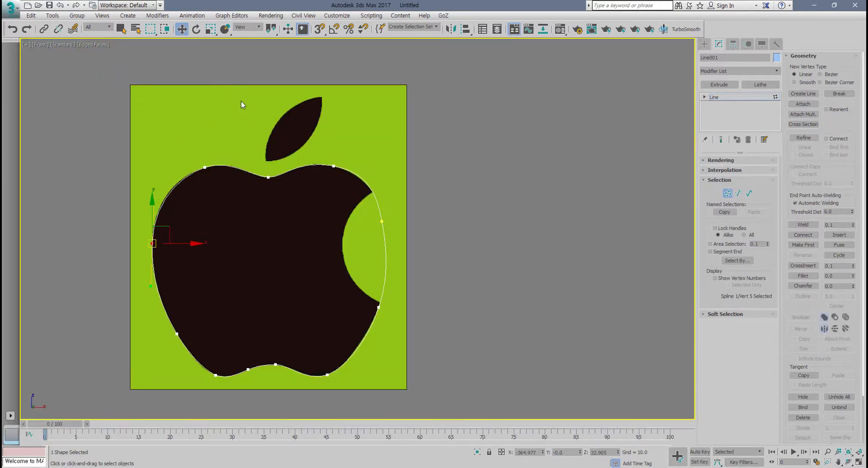
{"action": "scroll", "coordinate": [207, 171], "scroll_direction": "up", "scroll_amount": 4}
{"action": "left_click", "coordinate": [200, 182]}
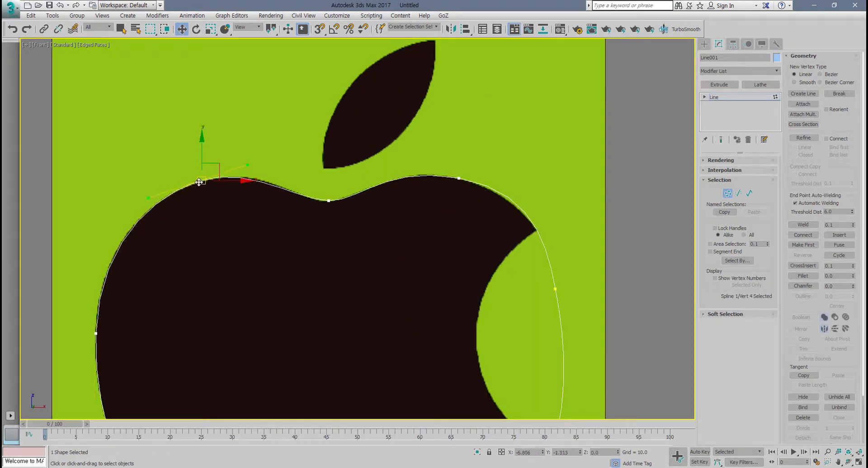
{"action": "left_click_drag", "start_coordinate": [248, 166], "coordinate": [252, 163]}
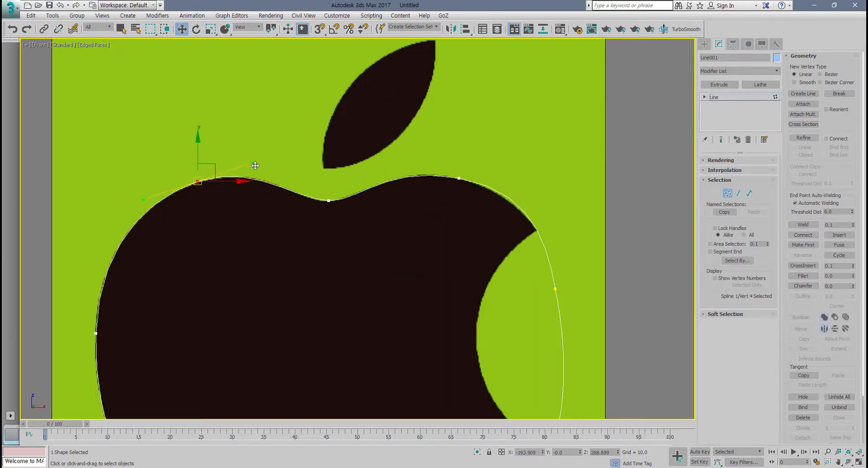
{"action": "left_click", "coordinate": [459, 180]}
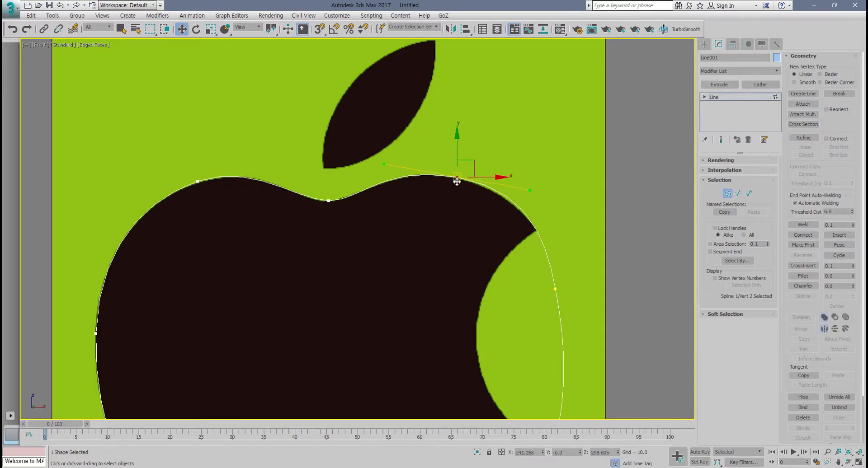
{"action": "left_click", "coordinate": [329, 201]}
- Move the vertex spanning the bite outward and down, and nudge the right shoulder vertex onto the apple's edge
{"action": "scroll", "coordinate": [415, 222], "scroll_direction": "down", "scroll_amount": 1}
{"action": "scroll", "coordinate": [419, 178], "scroll_direction": "up", "scroll_amount": 4}
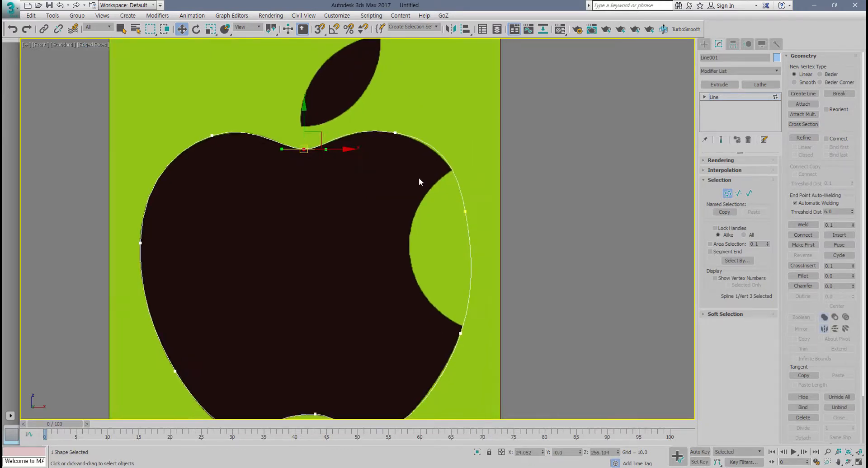
{"action": "left_click", "coordinate": [510, 246]}
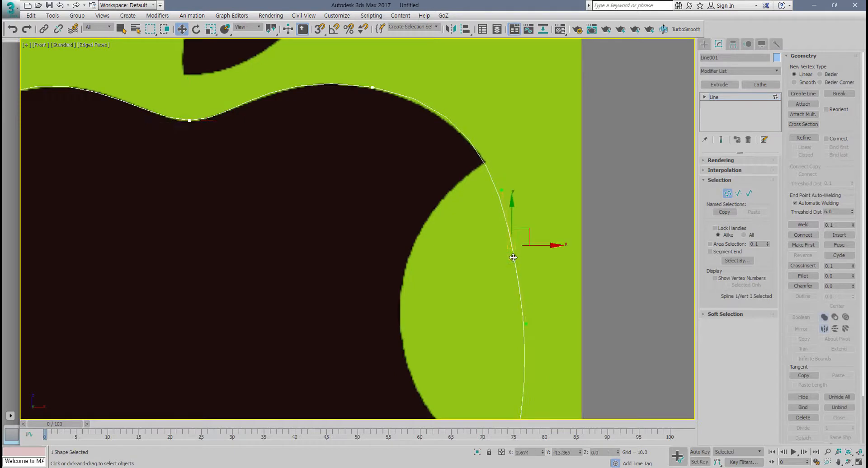
{"action": "left_click_drag", "start_coordinate": [520, 260], "coordinate": [521, 261]}
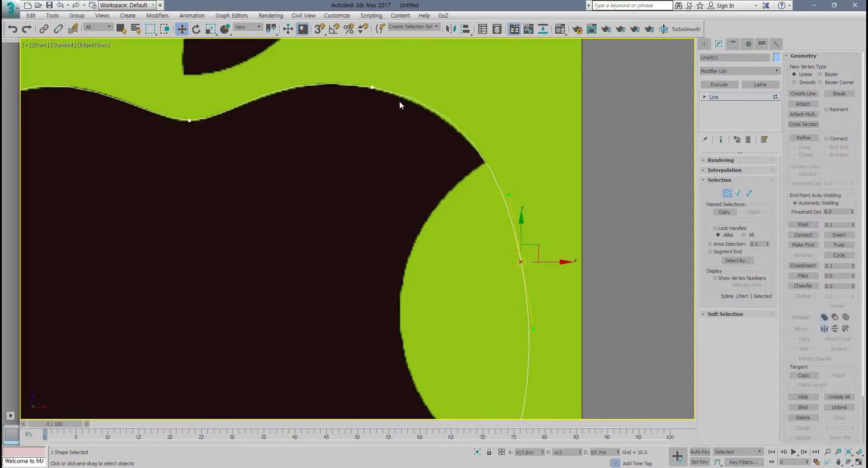
{"action": "left_click", "coordinate": [370, 88]}
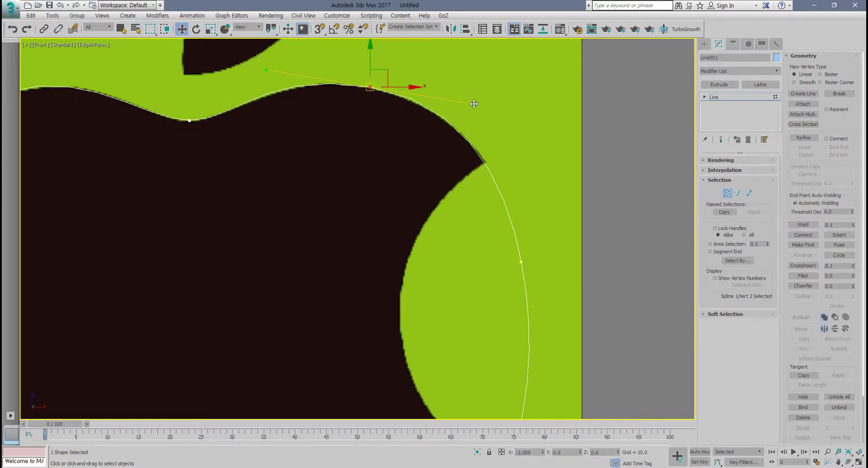
- Move the vertex just below the bite slightly upward so the curve follows the apple's lower-right edge
{"action": "scroll", "coordinate": [448, 182], "scroll_direction": "down", "scroll_amount": 3}
{"action": "middle_click_drag", "start_coordinate": [447, 181], "coordinate": [418, 103]}
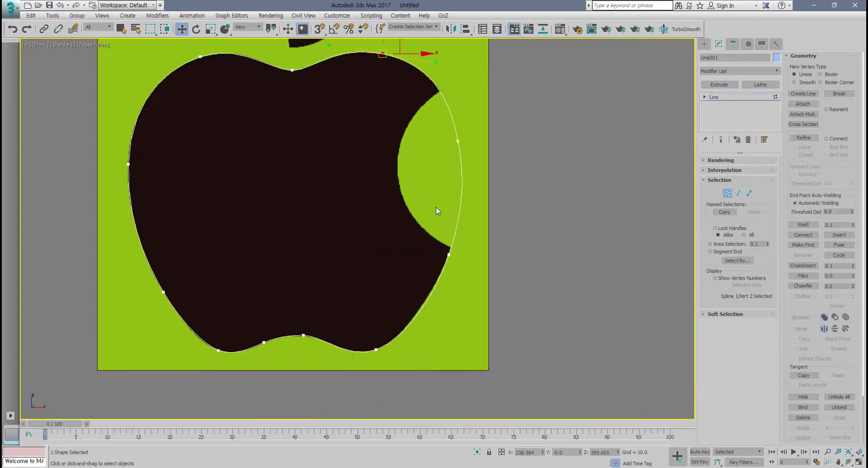
{"action": "scroll", "coordinate": [436, 208], "scroll_direction": "up", "scroll_amount": 2}
{"action": "middle_click_drag", "start_coordinate": [458, 239], "coordinate": [464, 192]}
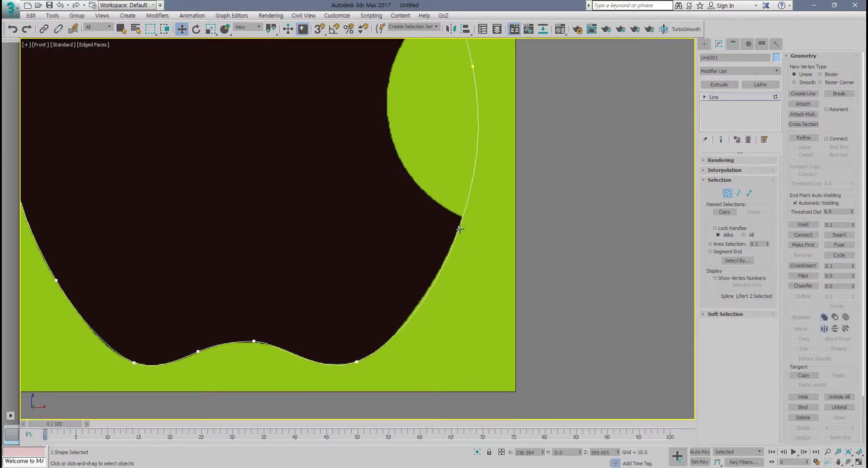
{"action": "left_click", "coordinate": [460, 228]}
{"action": "left_click_drag", "start_coordinate": [459, 227], "coordinate": [459, 223]}
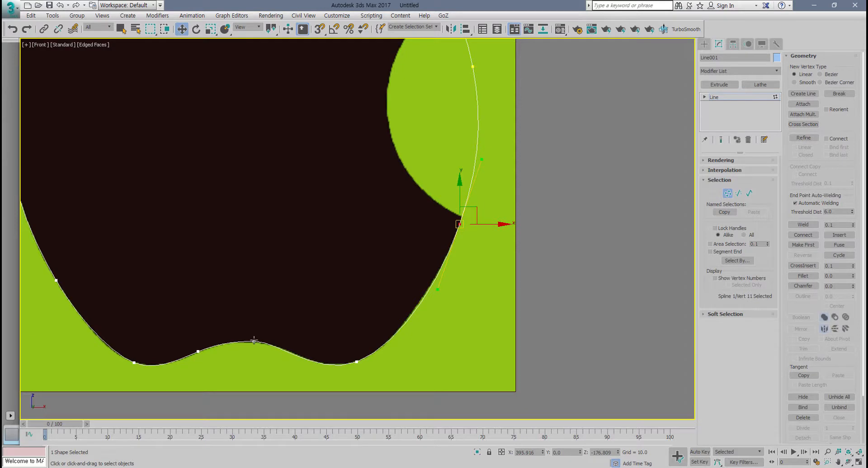
- Nudge the vertex on the bottom-centre bump, then fine-tune the outer handle of the bottom-left lobe's vertex
{"action": "left_click", "coordinate": [253, 342]}
{"action": "left_click", "coordinate": [135, 363]}
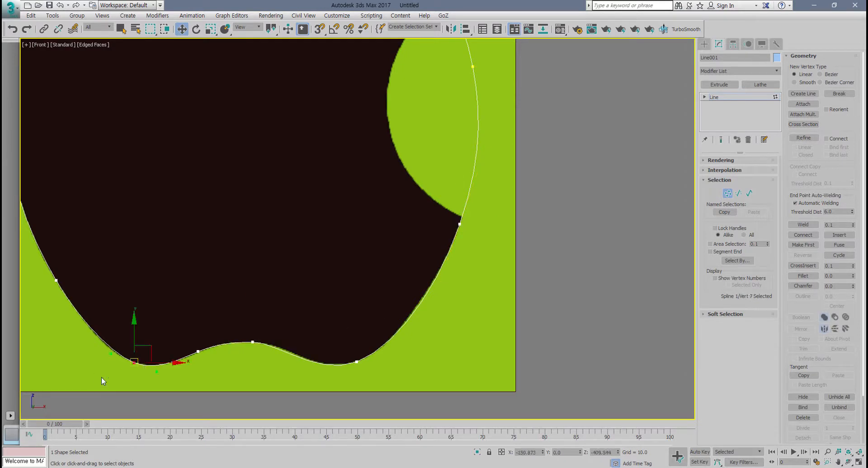
{"action": "left_click_drag", "start_coordinate": [111, 354], "coordinate": [110, 355]}
{"action": "left_click", "coordinate": [330, 285]}
{"action": "scroll", "coordinate": [330, 286], "scroll_direction": "down", "scroll_amount": 4}
{"action": "middle_click_drag", "start_coordinate": [340, 281], "coordinate": [349, 302]}
{"action": "scroll", "coordinate": [377, 288], "scroll_direction": "up", "scroll_amount": 2}
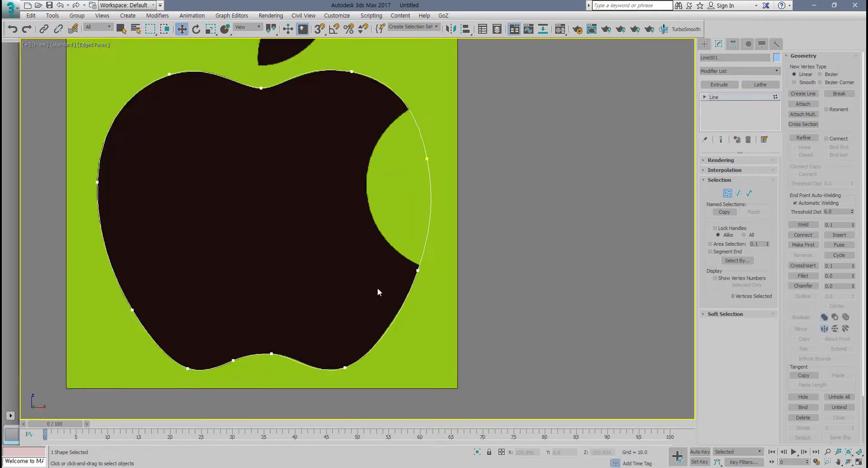
{"action": "middle_click_drag", "start_coordinate": [369, 275], "coordinate": [347, 281]}
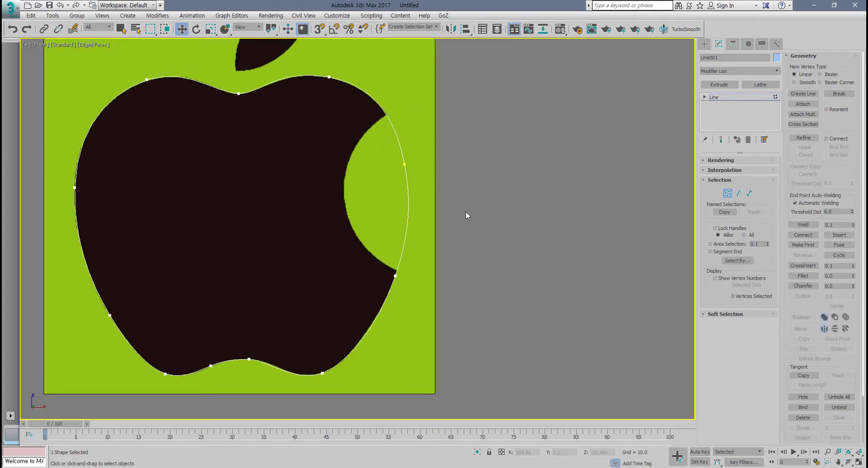
- Draw a circle spline fitted to the bite with the Edge creation method, deleting the centre-based first attempt
{"action": "middle_click_drag", "start_coordinate": [466, 212], "coordinate": [493, 224]}
{"action": "left_click", "coordinate": [704, 44]}
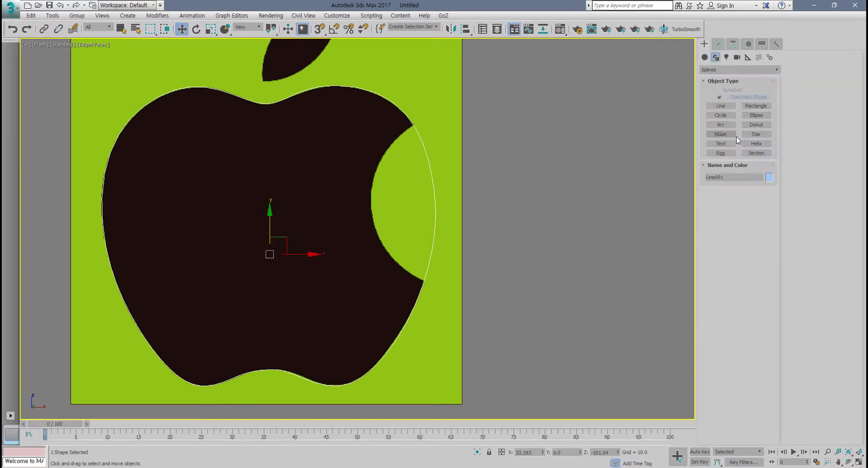
{"action": "left_click", "coordinate": [720, 115]}
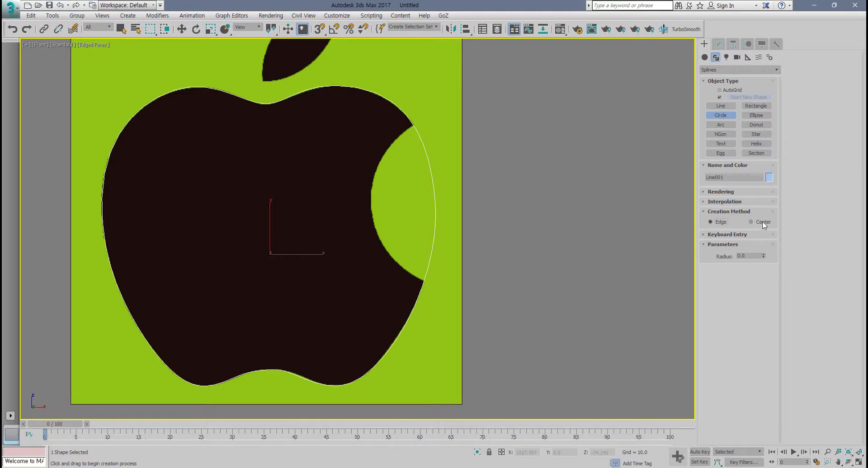
{"action": "left_click_drag", "start_coordinate": [450, 190], "coordinate": [452, 266]}
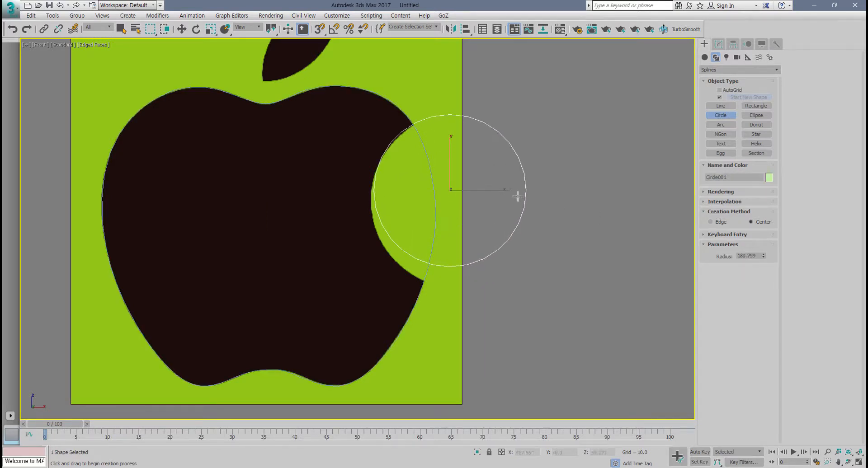
{"action": "key", "text": "Delete"}
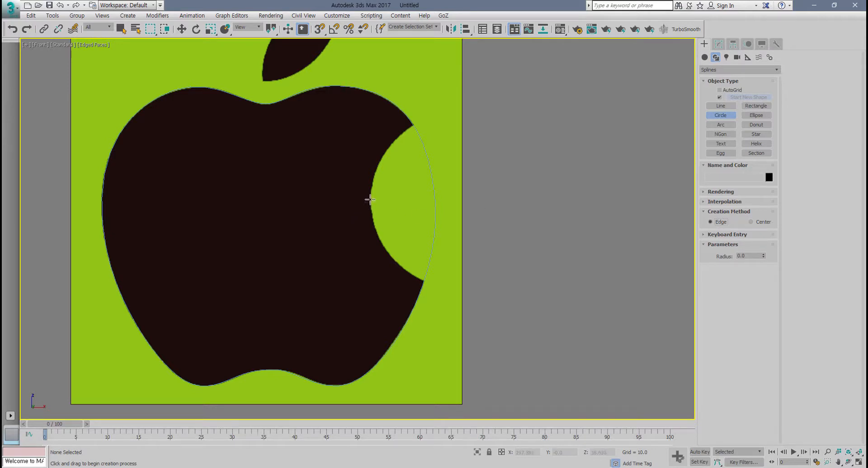
{"action": "left_click_drag", "start_coordinate": [371, 200], "coordinate": [548, 200]}
{"action": "key", "text": "w"}
- Draw a closed four-vertex line around the leaf, with vertices at both tips and midway along each side
{"action": "scroll", "coordinate": [462, 253], "scroll_direction": "down", "scroll_amount": 1}
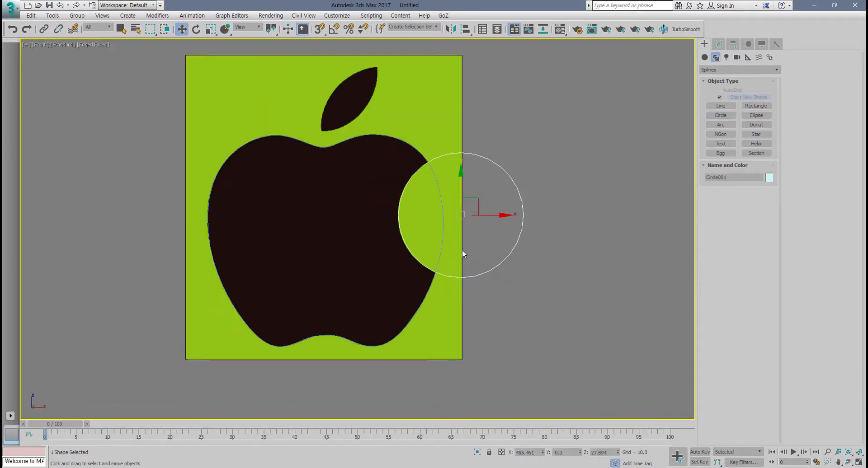
{"action": "middle_click_drag", "start_coordinate": [463, 254], "coordinate": [456, 295]}
{"action": "middle_click_drag", "start_coordinate": [277, 143], "coordinate": [278, 228]}
{"action": "scroll", "coordinate": [279, 228], "scroll_direction": "up", "scroll_amount": 1}
{"action": "scroll", "coordinate": [324, 226], "scroll_direction": "up", "scroll_amount": 1}
{"action": "middle_click_drag", "start_coordinate": [361, 239], "coordinate": [327, 237]}
{"action": "scroll", "coordinate": [323, 237], "scroll_direction": "up", "scroll_amount": 3}
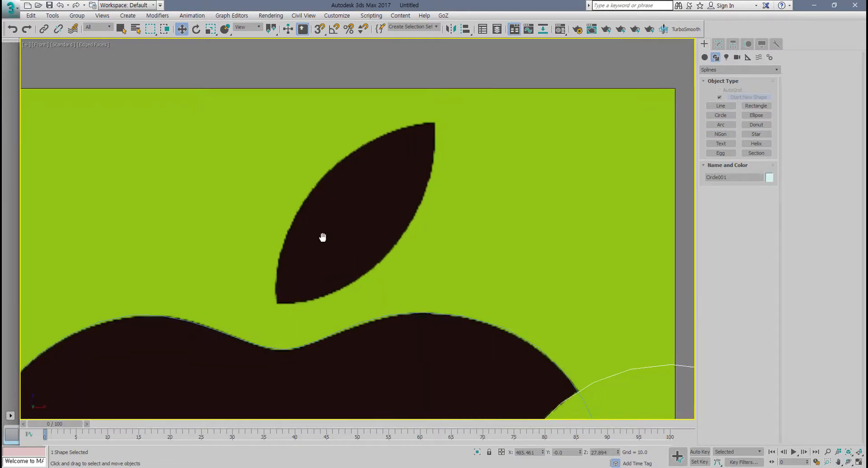
{"action": "left_click", "coordinate": [724, 106]}
{"action": "left_click", "coordinate": [249, 317]}
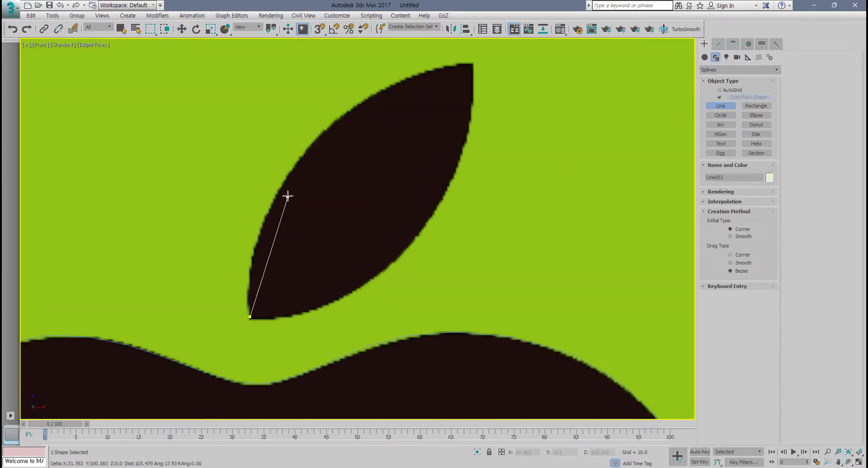
{"action": "left_click", "coordinate": [298, 159]}
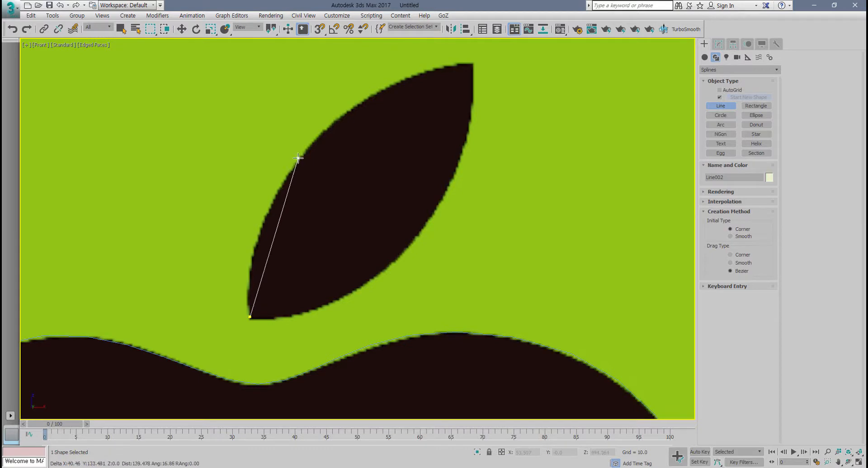
{"action": "left_click", "coordinate": [471, 63]}
{"action": "left_click", "coordinate": [426, 224]}
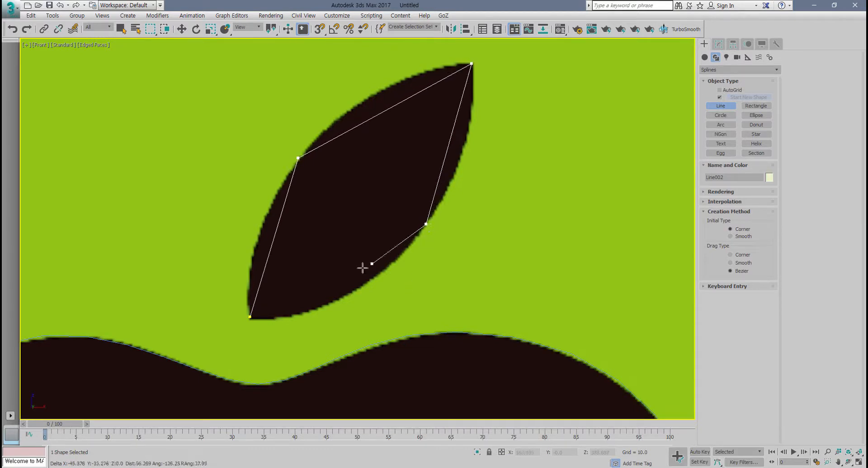
{"action": "left_click", "coordinate": [250, 317]}
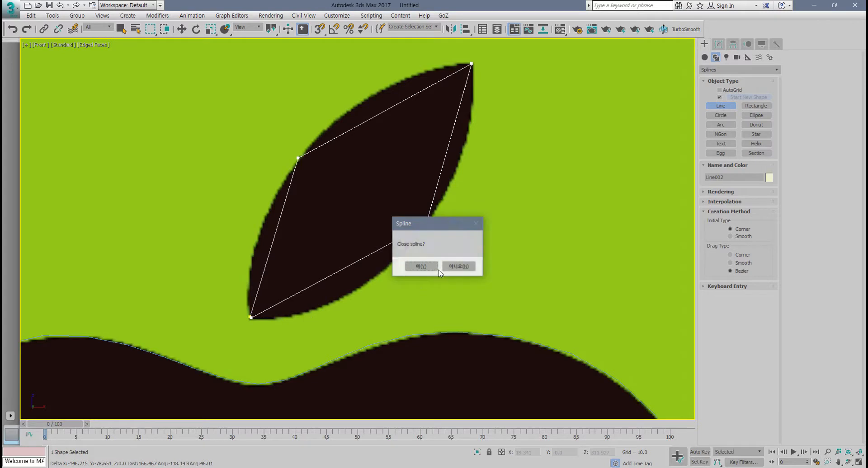
{"action": "left_click", "coordinate": [421, 266]}
{"action": "right_click", "coordinate": [394, 248]}
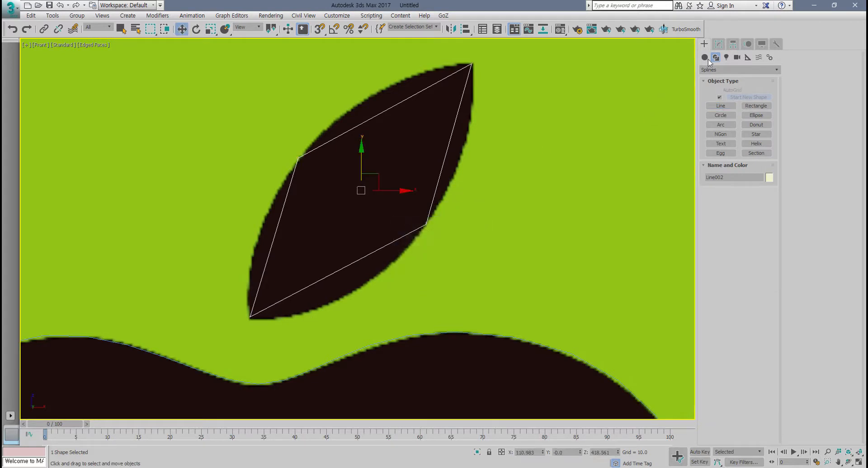
- Convert all four vertices of the leaf spline to Smooth and then to Bezier
{"action": "left_click", "coordinate": [719, 44]}
{"action": "left_click", "coordinate": [728, 194]}
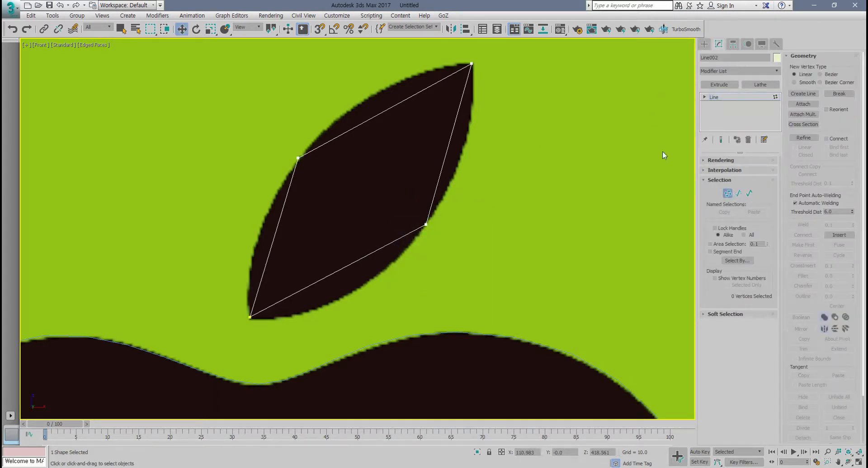
{"action": "left_click_drag", "start_coordinate": [531, 58], "coordinate": [246, 322]}
{"action": "right_click", "coordinate": [301, 232]}
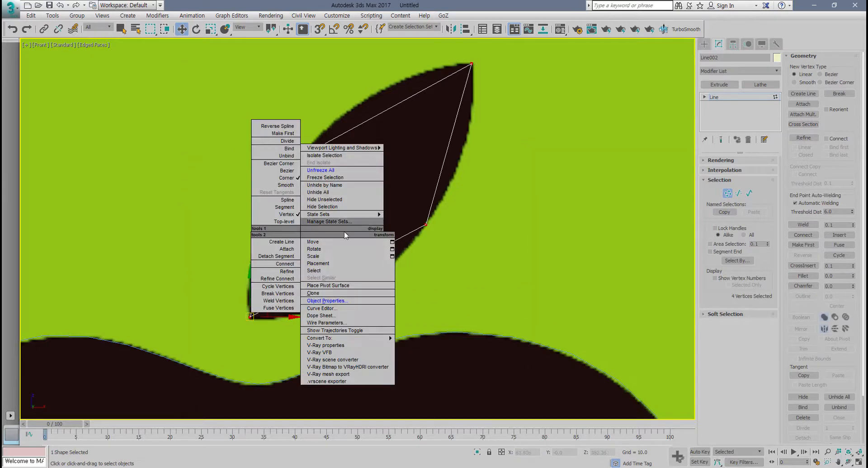
{"action": "left_click", "coordinate": [286, 185]}
{"action": "right_click", "coordinate": [292, 157]}
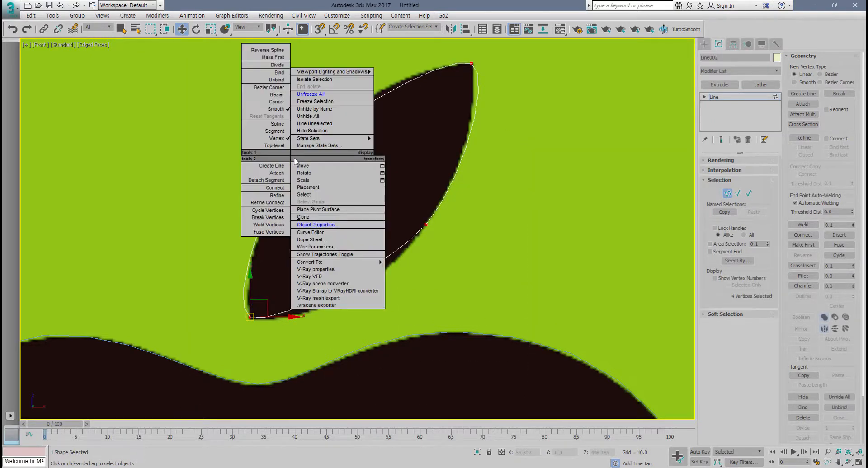
{"action": "left_click", "coordinate": [280, 95]}
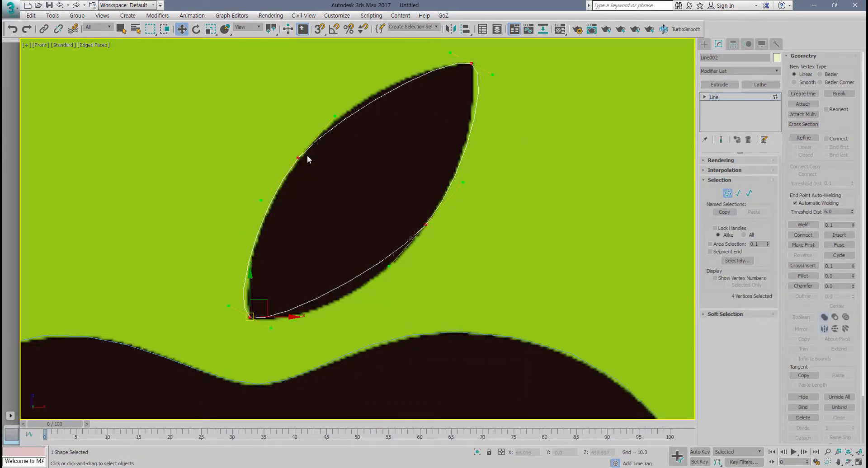
- Move the leaf's upper-left side vertex outward onto its edge, and shorten the tangent handles of the top tip
{"action": "left_click_drag", "start_coordinate": [298, 158], "coordinate": [307, 147]}
{"action": "left_click_drag", "start_coordinate": [267, 191], "coordinate": [267, 197]}
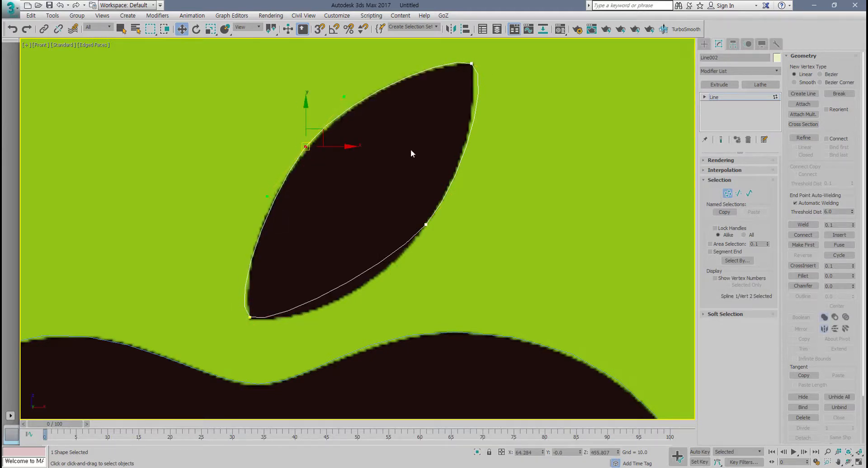
{"action": "left_click", "coordinate": [473, 63]}
{"action": "middle_click_drag", "start_coordinate": [501, 78], "coordinate": [487, 172]}
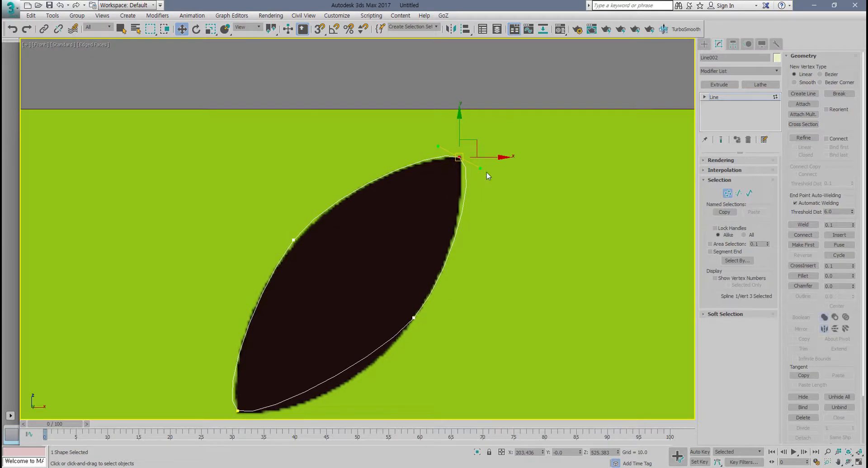
{"action": "left_click_drag", "start_coordinate": [480, 169], "coordinate": [444, 150]}
- Move the leaf's lower-right side vertex downward so the curve bulges out to the leaf's edge
{"action": "middle_click_drag", "start_coordinate": [442, 281], "coordinate": [429, 257]}
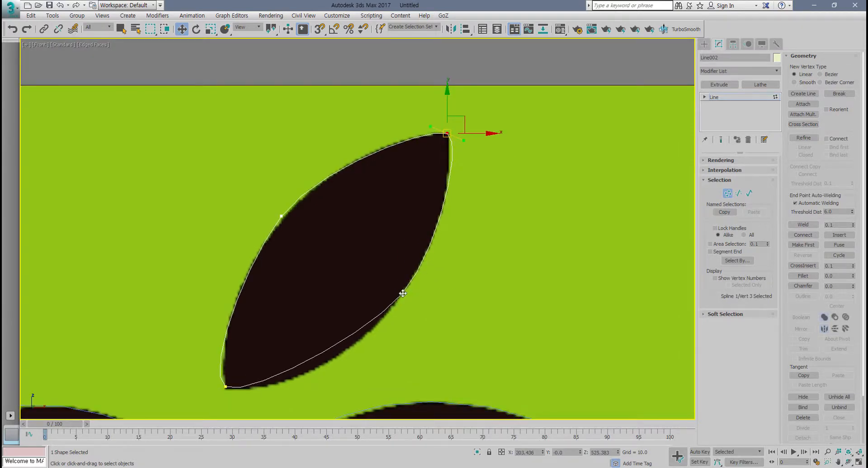
{"action": "left_click_drag", "start_coordinate": [403, 294], "coordinate": [398, 306]}
{"action": "middle_click_drag", "start_coordinate": [355, 342], "coordinate": [375, 301]}
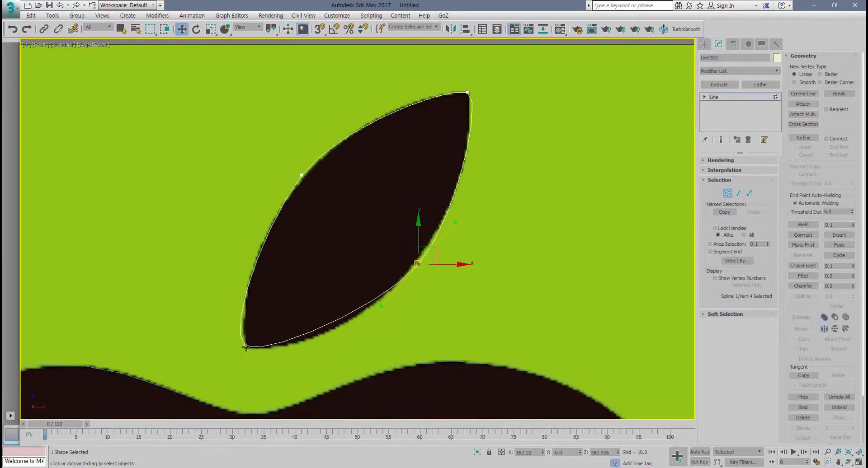
- Nudge the leaf's bottom tip vertex onto the corner and aim its two handles independently along the adjoining edges
{"action": "left_click", "coordinate": [245, 348]}
{"action": "scroll", "coordinate": [264, 359], "scroll_direction": "up", "scroll_amount": 4}
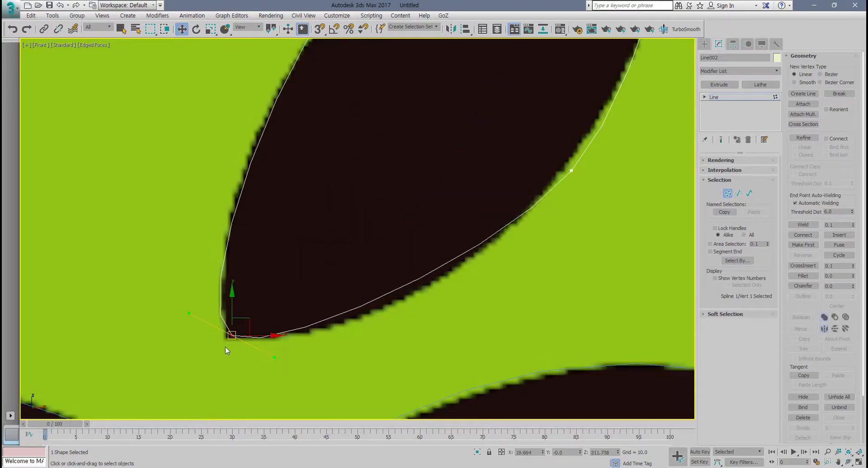
{"action": "left_click_drag", "start_coordinate": [230, 337], "coordinate": [229, 340]}
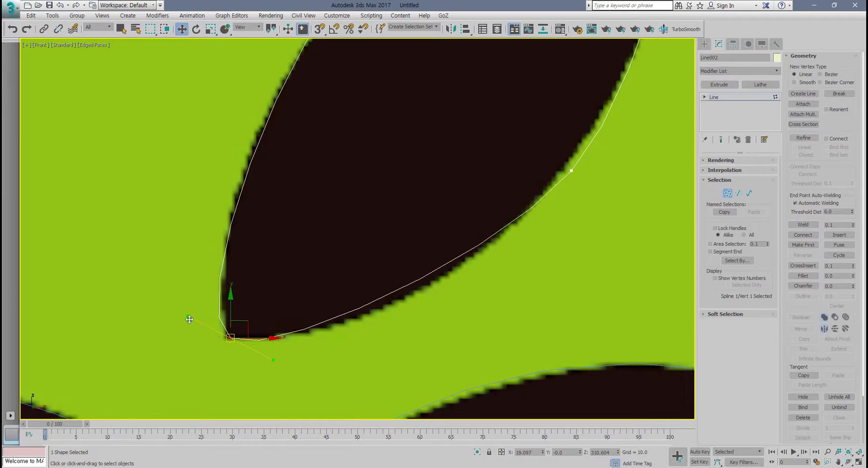
{"action": "left_click_drag", "start_coordinate": [186, 316], "coordinate": [207, 254]}
{"action": "left_click_drag", "start_coordinate": [270, 358], "coordinate": [325, 353]}
{"action": "scroll", "coordinate": [355, 314], "scroll_direction": "down", "scroll_amount": 5}
- Adjust the top tip's two tangent handles independently so both curves follow the leaf's edges into a sharp point
{"action": "scroll", "coordinate": [411, 176], "scroll_direction": "up", "scroll_amount": 4}
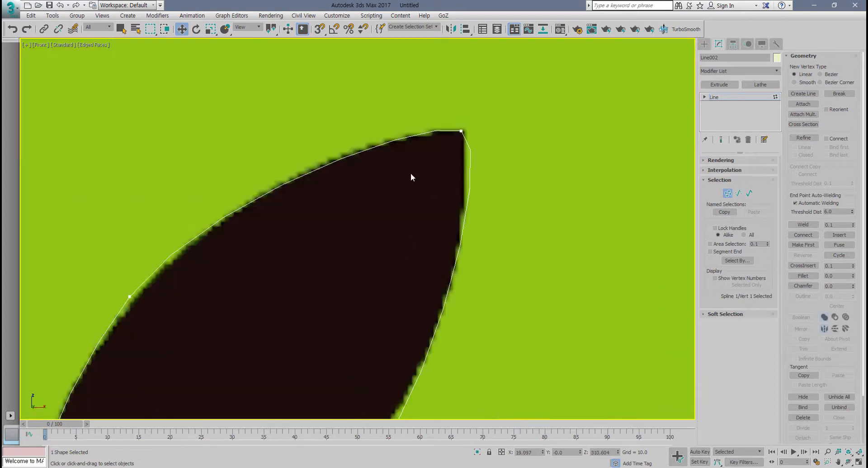
{"action": "left_click", "coordinate": [460, 131]}
{"action": "mouse_move", "coordinate": [429, 117]}
{"action": "left_mouse_down"}
{"action": "mouse_move", "coordinate": [444, 109]}
{"action": "mouse_move", "coordinate": [418, 117]}
{"action": "left_mouse_up"}
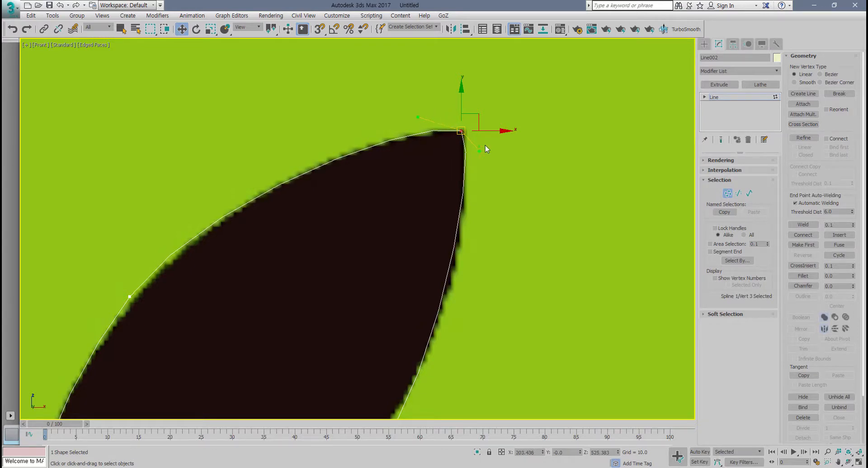
{"action": "left_click_drag", "start_coordinate": [483, 153], "coordinate": [482, 188]}
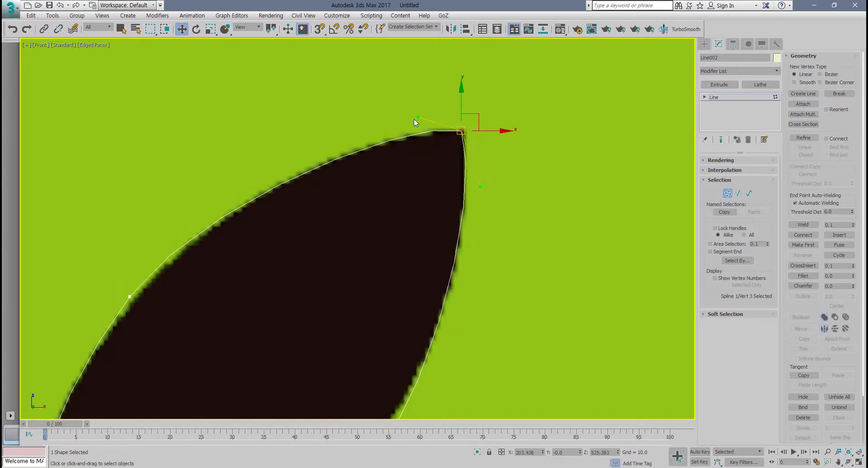
{"action": "left_click_drag", "start_coordinate": [418, 117], "coordinate": [406, 123]}
{"action": "scroll", "coordinate": [406, 123], "scroll_direction": "down", "scroll_amount": 4}
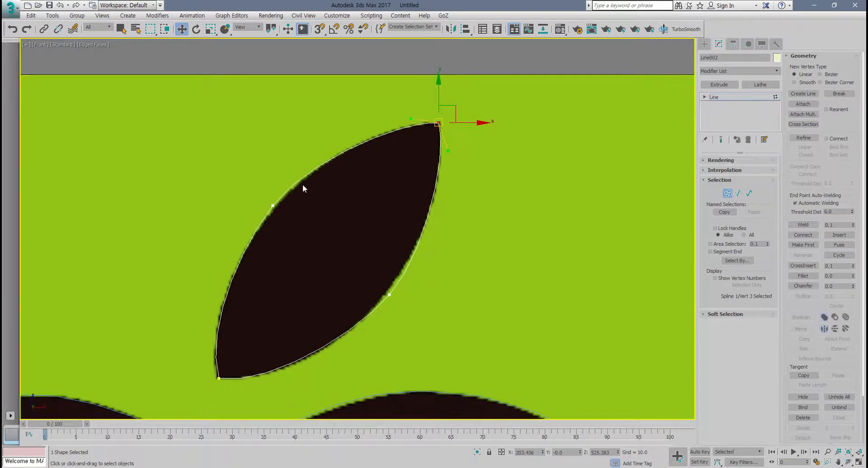
- Nudge the leaf's upper-left side vertex onto the edge and refine the bottom tip's tangent handles
{"action": "left_click", "coordinate": [271, 207]}
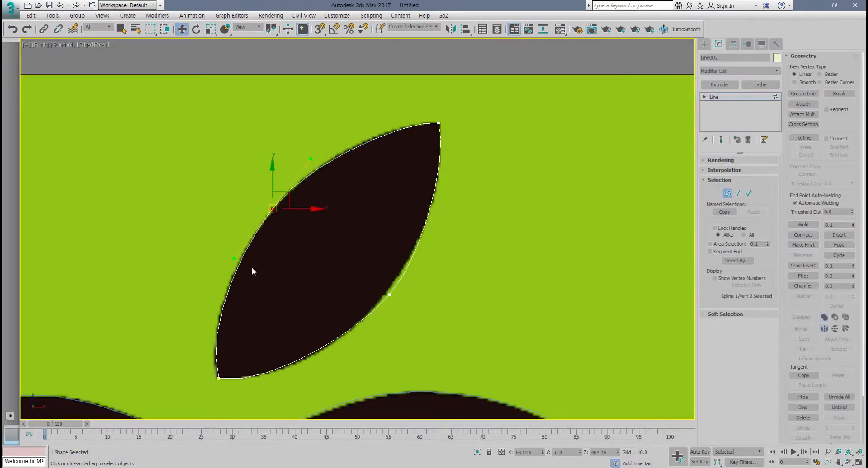
{"action": "scroll", "coordinate": [201, 278], "scroll_direction": "up", "scroll_amount": 3}
{"action": "left_click_drag", "start_coordinate": [165, 294], "coordinate": [229, 362]}
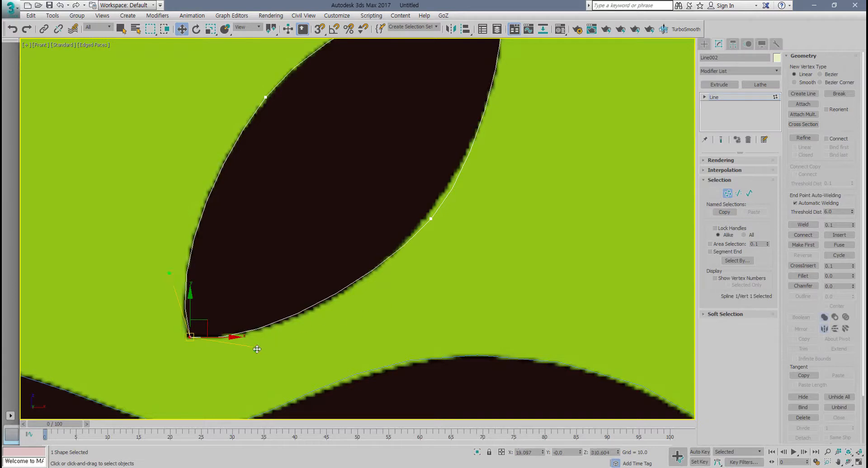
- Move the leaf's lower-right side vertex inward onto the edge and lengthen its tangent handles
{"action": "left_click", "coordinate": [430, 220]}
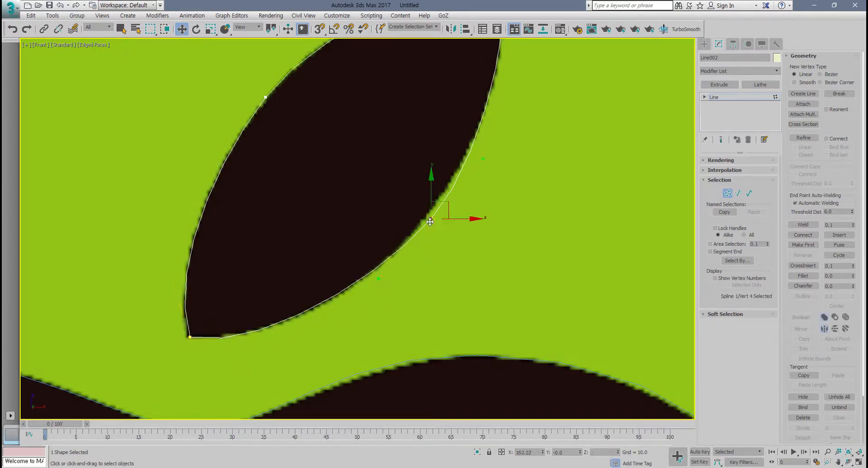
{"action": "left_click_drag", "start_coordinate": [430, 222], "coordinate": [453, 210]}
{"action": "scroll", "coordinate": [447, 232], "scroll_direction": "down", "scroll_amount": 3}
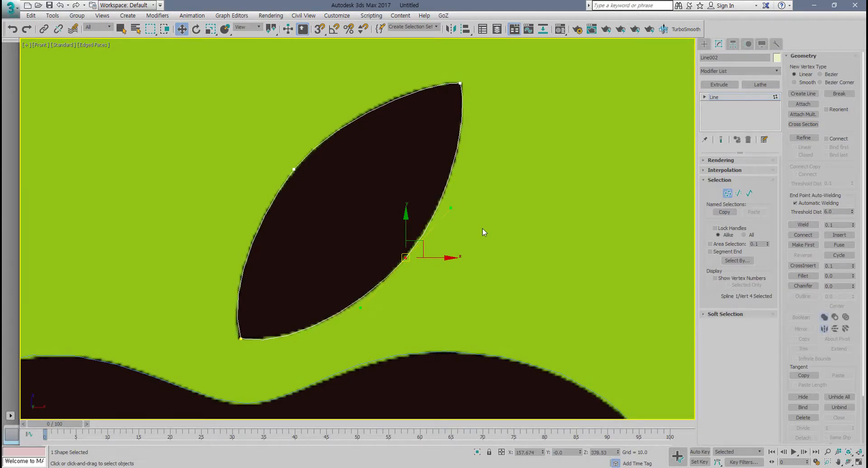
- Set the leaf spline's interpolation steps to 10
{"action": "left_click", "coordinate": [728, 194]}
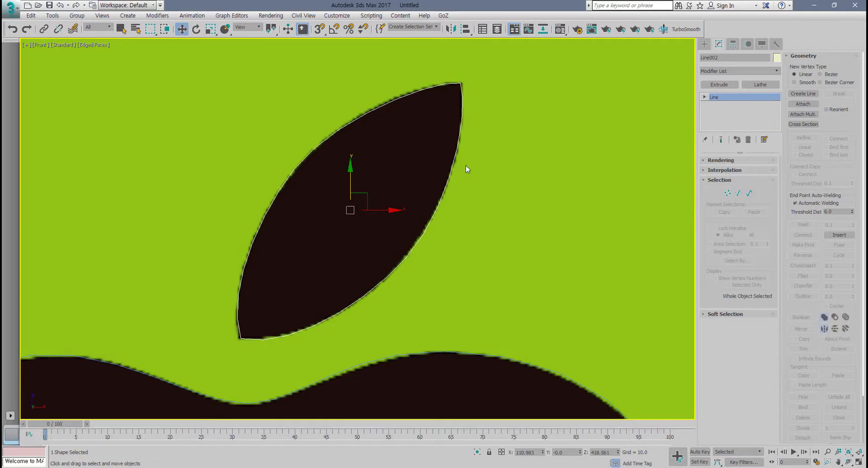
{"action": "left_click", "coordinate": [731, 170]}
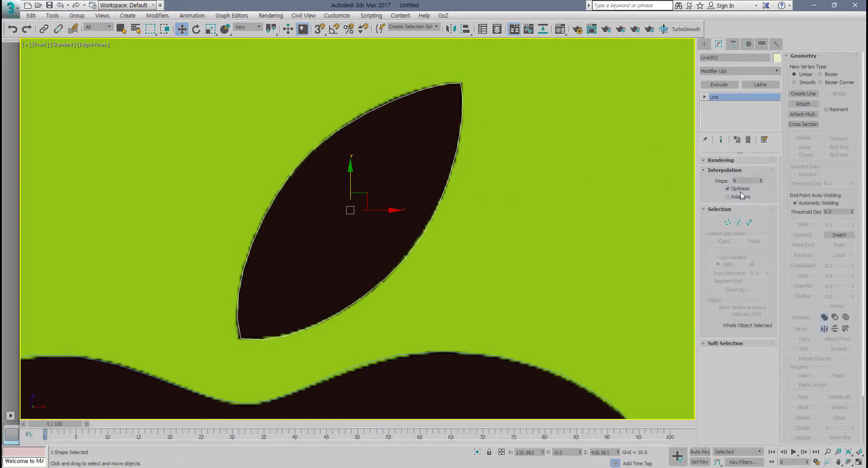
{"action": "double_click", "coordinate": [739, 182]}
{"action": "type", "text": "10"}
{"action": "key", "text": "Return"}
- Nudge the leaf's bottom tip vertex onto the corner of the reference image and leave vertex editing
{"action": "left_click", "coordinate": [727, 222]}
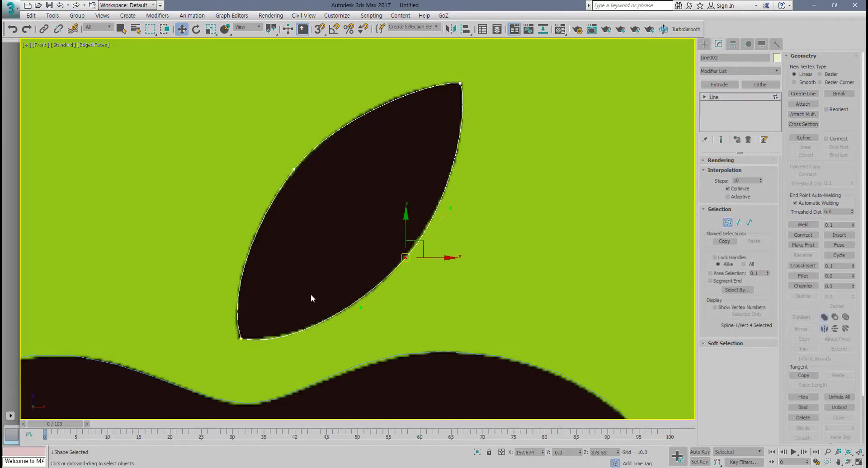
{"action": "scroll", "coordinate": [229, 339], "scroll_direction": "up", "scroll_amount": 6}
{"action": "left_click", "coordinate": [210, 359]}
{"action": "left_click_drag", "start_coordinate": [211, 358], "coordinate": [209, 359]}
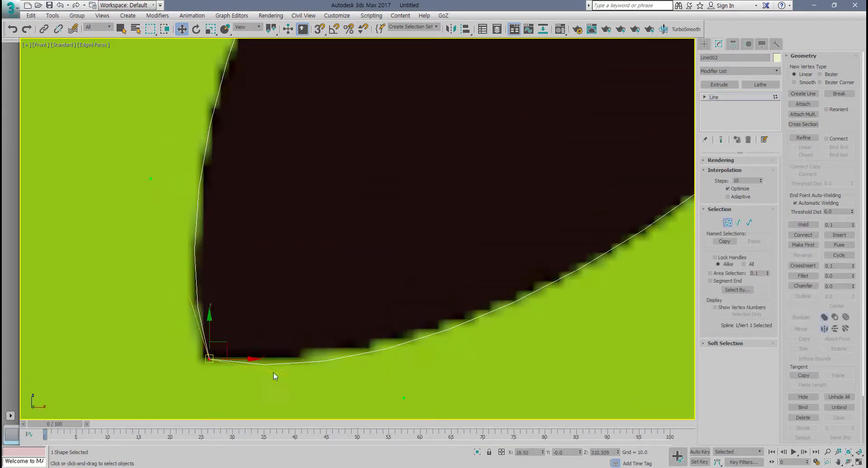
{"action": "scroll", "coordinate": [419, 384], "scroll_direction": "down", "scroll_amount": 6}
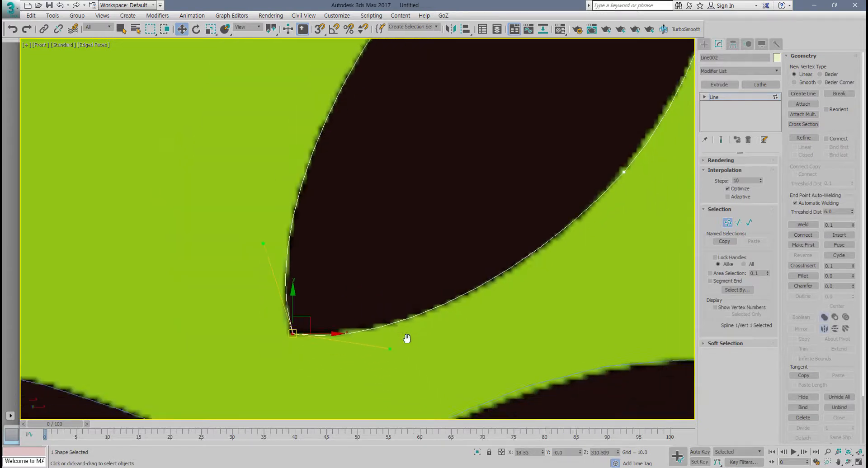
{"action": "left_click", "coordinate": [727, 222]}
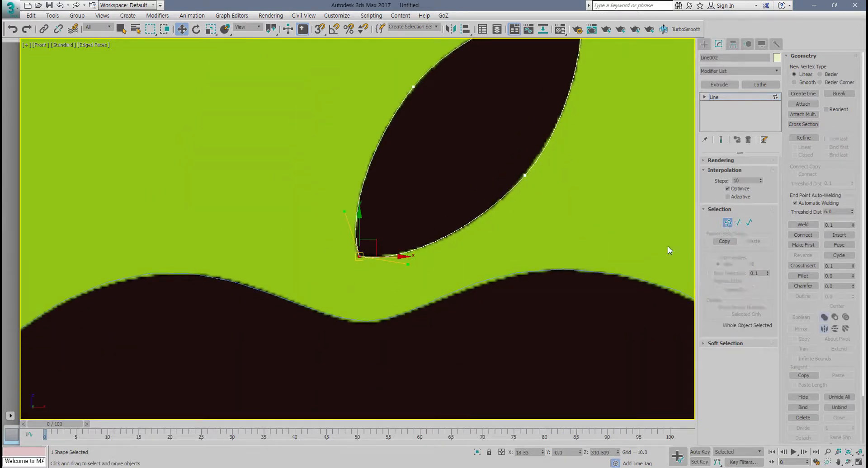
- Set the interpolation steps of both the apple body line and the bite circle to 10
{"action": "left_click", "coordinate": [619, 274]}
{"action": "scroll", "coordinate": [619, 275], "scroll_direction": "down", "scroll_amount": 5}
{"action": "middle_click_drag", "start_coordinate": [604, 297], "coordinate": [453, 147]}
{"action": "double_click", "coordinate": [734, 181]}
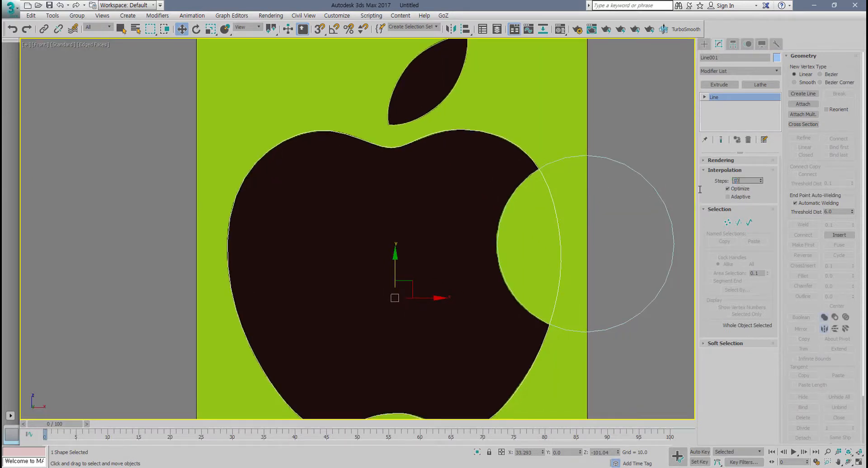
{"action": "left_click", "coordinate": [657, 191]}
{"action": "double_click", "coordinate": [736, 181]}
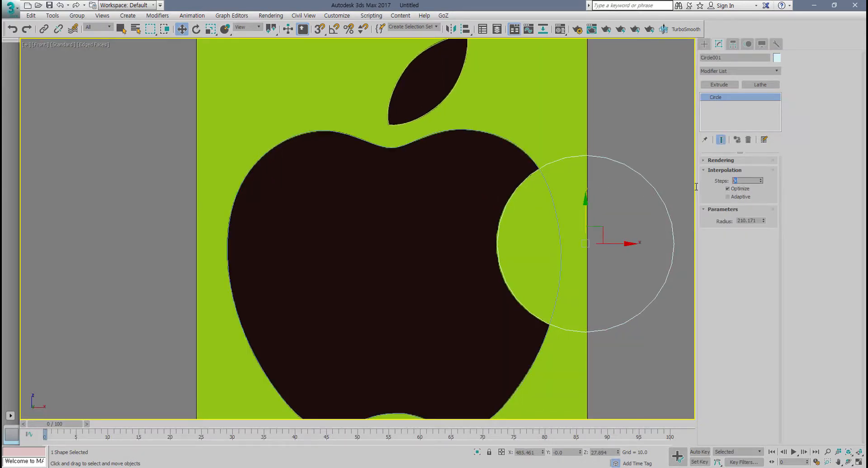
{"action": "type", "text": "10"}
{"action": "key", "text": "Return"}
- Attach the bite circle and the leaf to the apple body line at spline level
{"action": "left_click", "coordinate": [549, 187]}
{"action": "middle_click_drag", "start_coordinate": [568, 235], "coordinate": [468, 182]}
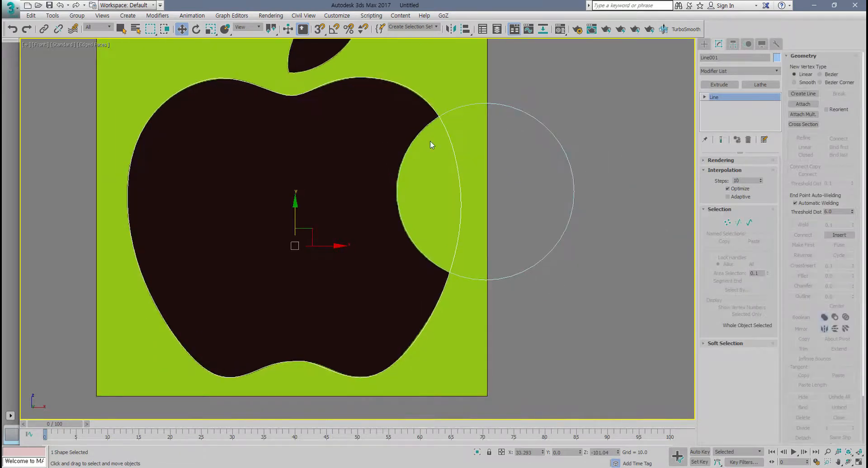
{"action": "scroll", "coordinate": [455, 176], "scroll_direction": "up", "scroll_amount": 3}
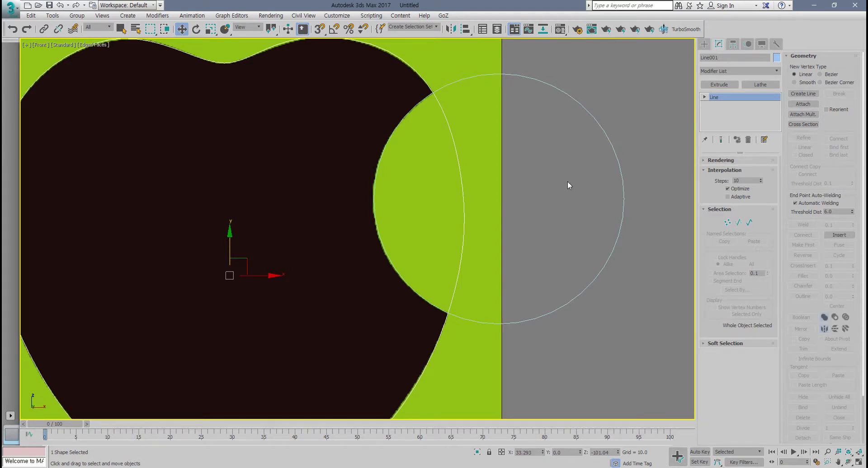
{"action": "scroll", "coordinate": [565, 186], "scroll_direction": "down", "scroll_amount": 5}
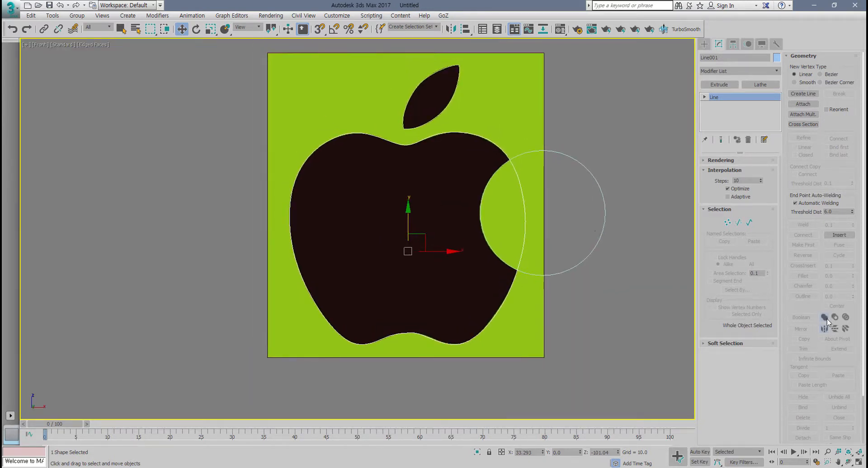
{"action": "left_click", "coordinate": [749, 223]}
{"action": "scroll", "coordinate": [565, 276], "scroll_direction": "up", "scroll_amount": 3}
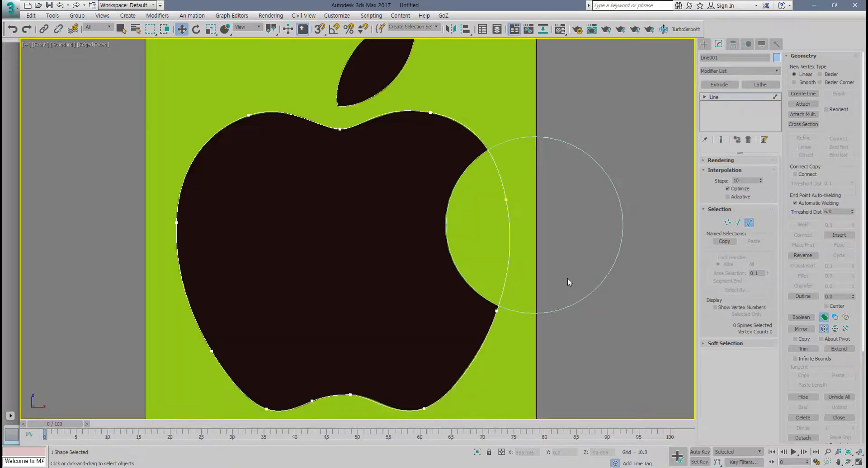
{"action": "middle_click_drag", "start_coordinate": [568, 279], "coordinate": [568, 271]}
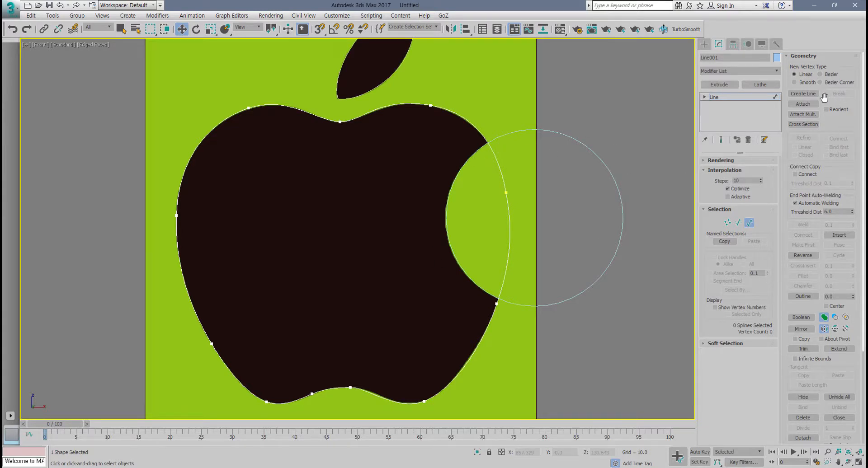
{"action": "left_click", "coordinate": [803, 104]}
{"action": "left_click", "coordinate": [592, 154]}
{"action": "left_click", "coordinate": [398, 74]}
{"action": "scroll", "coordinate": [367, 149], "scroll_direction": "down", "scroll_amount": 4}
{"action": "middle_click_drag", "start_coordinate": [367, 149], "coordinate": [359, 189]}
{"action": "scroll", "coordinate": [362, 186], "scroll_direction": "up", "scroll_amount": 2}
{"action": "right_click", "coordinate": [389, 194]}
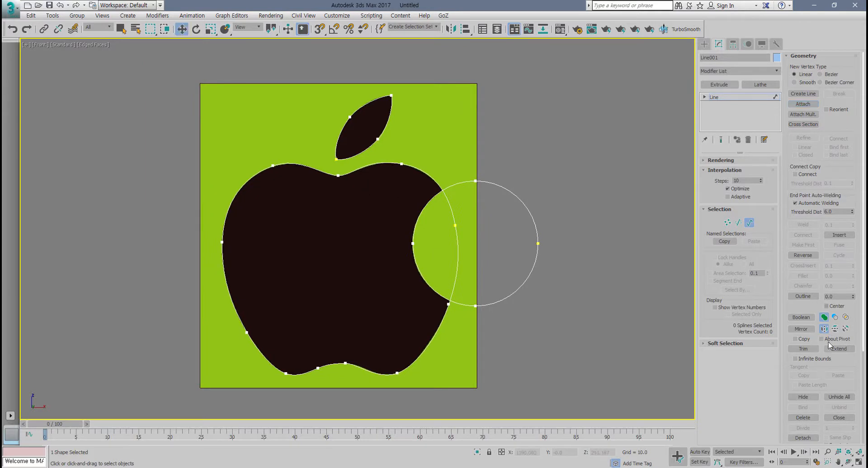
- Trim away the circle's outer arc and the body's edge across the bite, and switch to vertex editing
{"action": "left_click", "coordinate": [811, 352]}
{"action": "left_click", "coordinate": [532, 272]}
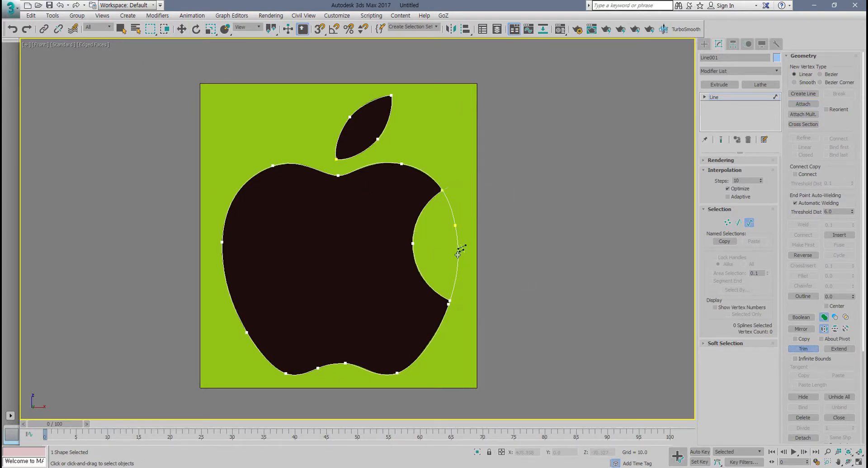
{"action": "left_click", "coordinate": [458, 254]}
{"action": "right_click", "coordinate": [502, 261]}
{"action": "scroll", "coordinate": [519, 251], "scroll_direction": "up", "scroll_amount": 3}
{"action": "middle_click_drag", "start_coordinate": [515, 254], "coordinate": [557, 225]}
{"action": "left_click", "coordinate": [727, 223]}
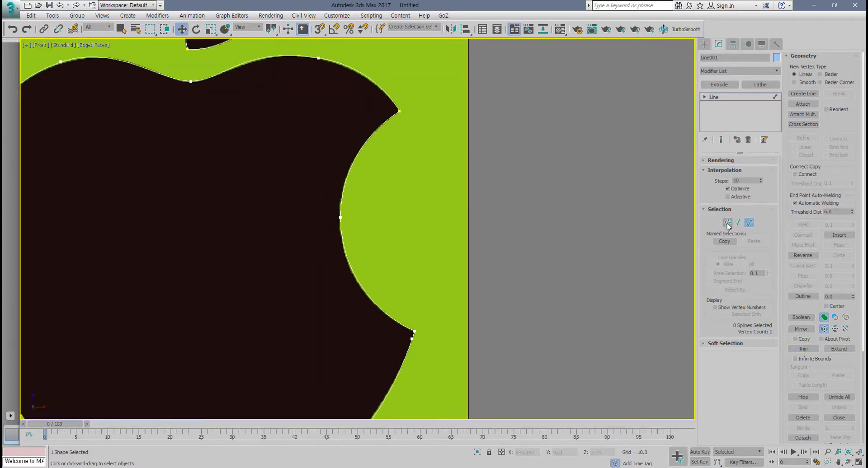
- Try pulling the bite arc's two end vertices off the body to test whether they are joined, and undo the moves
{"action": "left_click", "coordinate": [404, 121]}
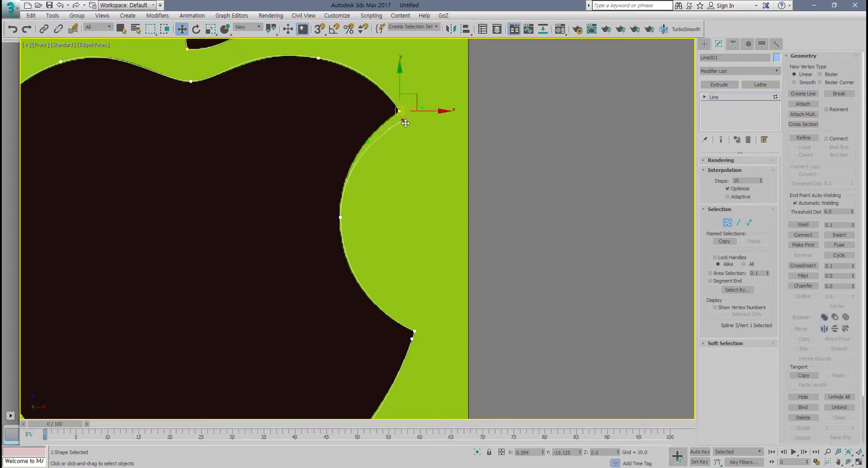
{"action": "left_click_drag", "start_coordinate": [416, 331], "coordinate": [423, 322]}
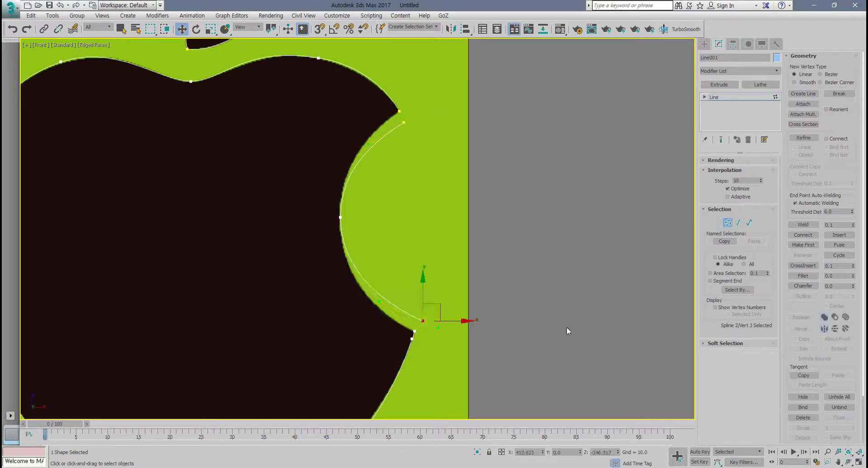
{"action": "key", "text": "ctrl+z"}
{"action": "key", "text": "ctrl+z"}
{"action": "key", "text": "ctrl+z"}
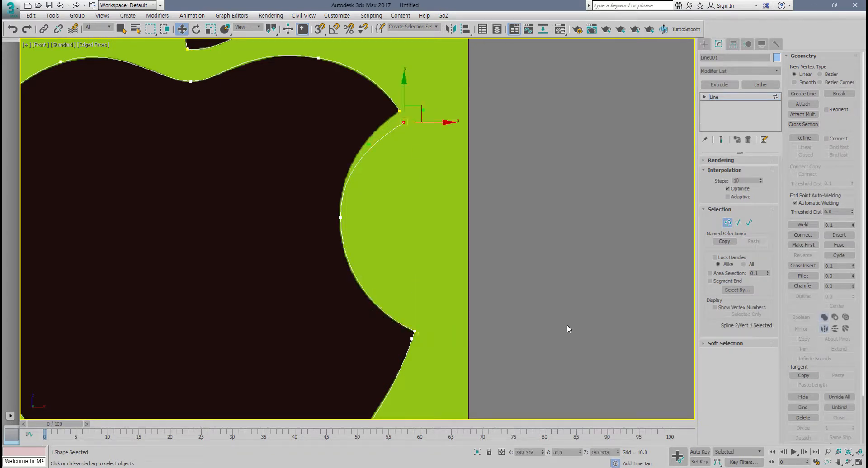
{"action": "left_click", "coordinate": [566, 325]}
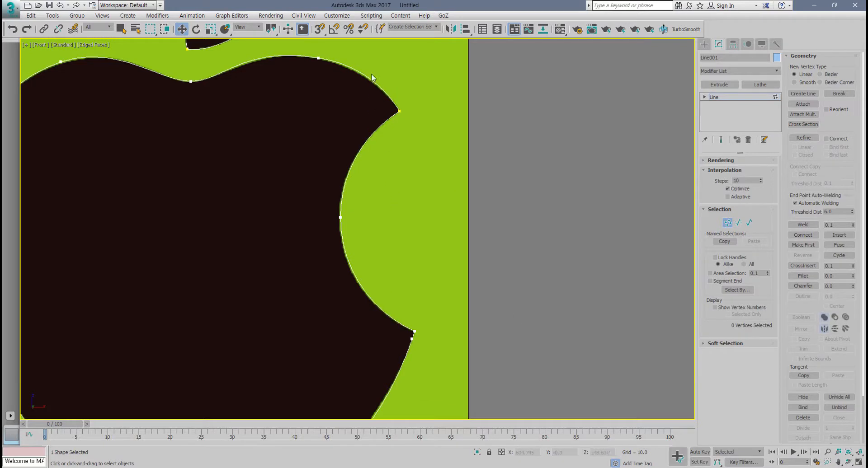
- Weld the overlapping vertices at the bite's two corners with a threshold of 3.0 and deselect the shape
{"action": "left_click_drag", "start_coordinate": [372, 75], "coordinate": [438, 335]}
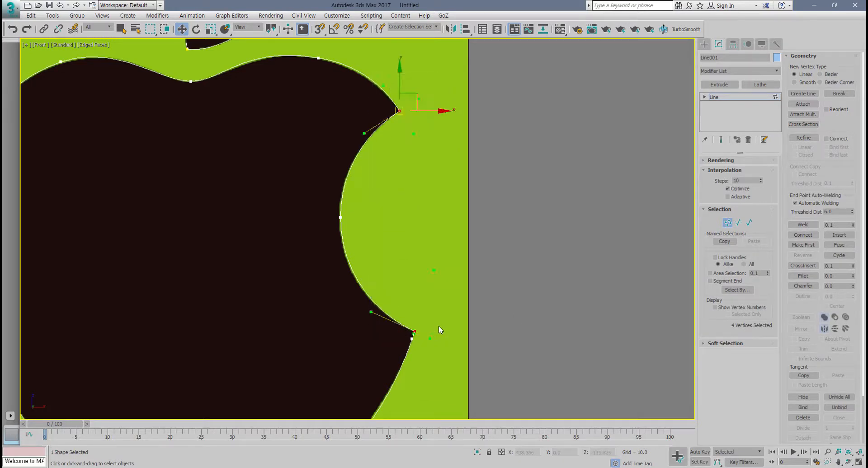
{"action": "left_click_drag", "start_coordinate": [448, 74], "coordinate": [370, 335]}
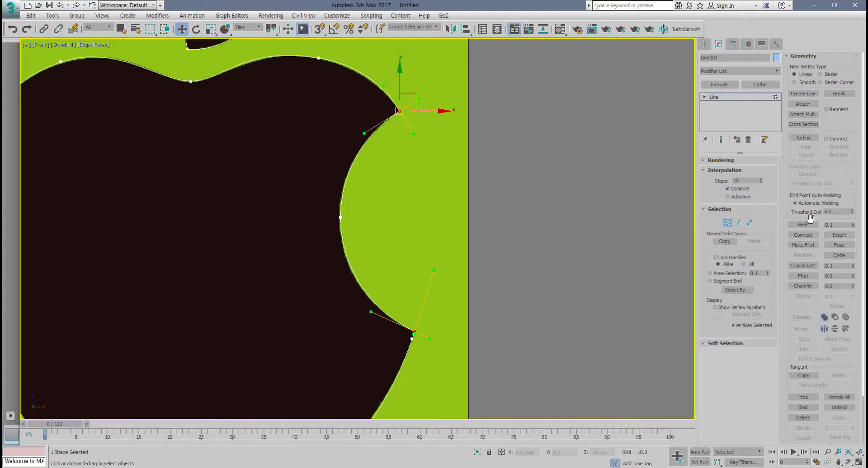
{"action": "left_click", "coordinate": [831, 225]}
{"action": "left_click", "coordinate": [814, 225]}
{"action": "left_click", "coordinate": [416, 333]}
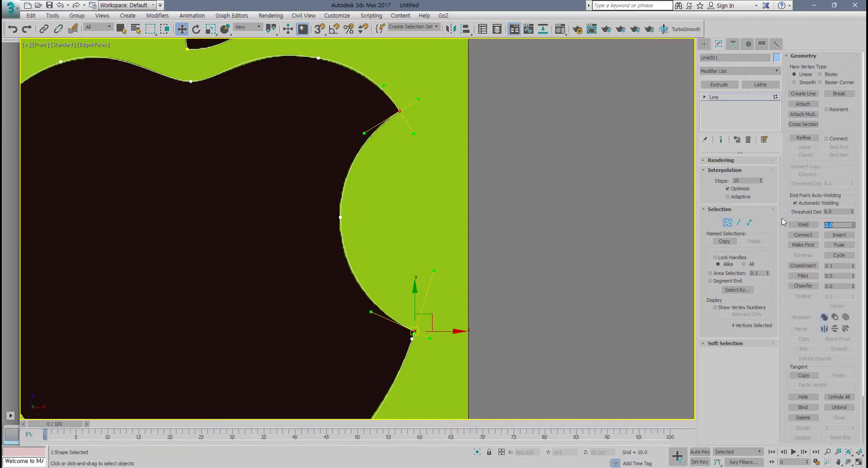
{"action": "left_click", "coordinate": [806, 225]}
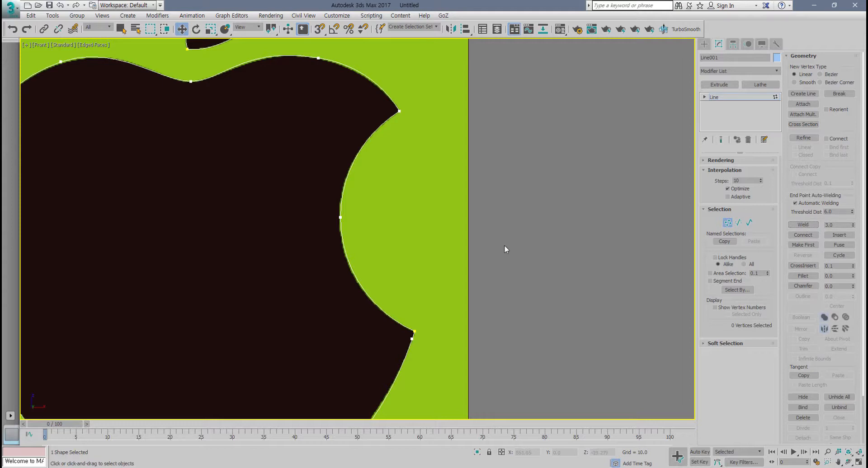
{"action": "scroll", "coordinate": [497, 248], "scroll_direction": "down", "scroll_amount": 4}
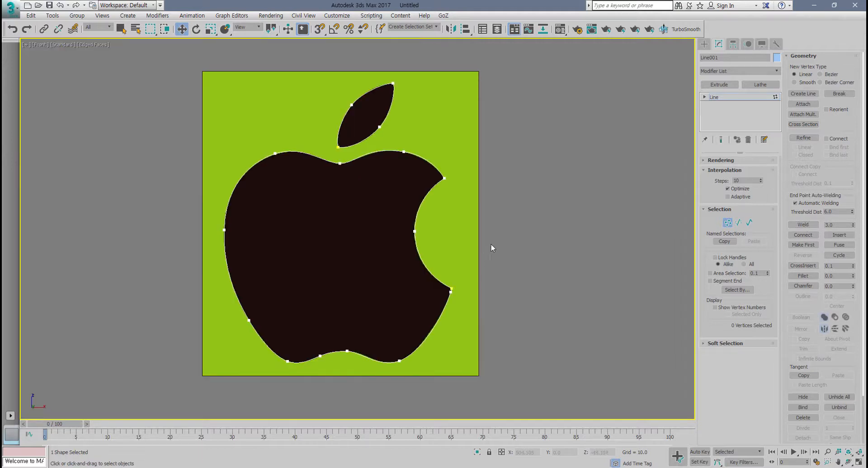
{"action": "left_click", "coordinate": [728, 223]}
{"action": "left_click", "coordinate": [458, 144]}
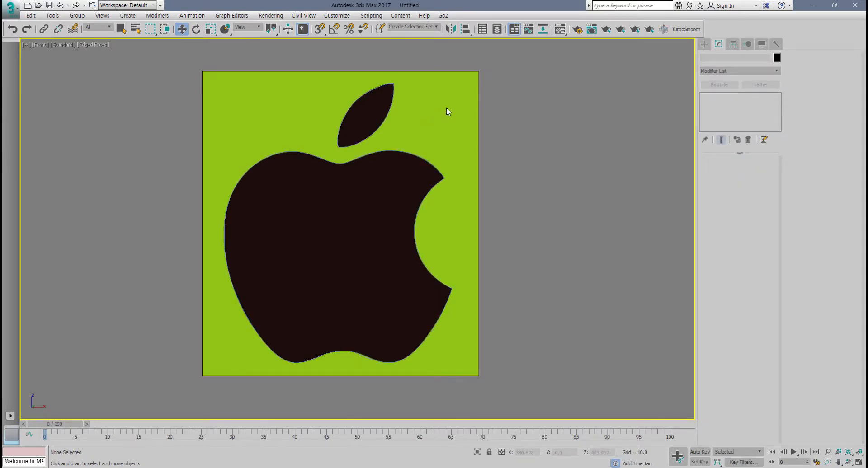
- Unfreeze all objects and delete the reference image plane
{"action": "right_click", "coordinate": [457, 114]}
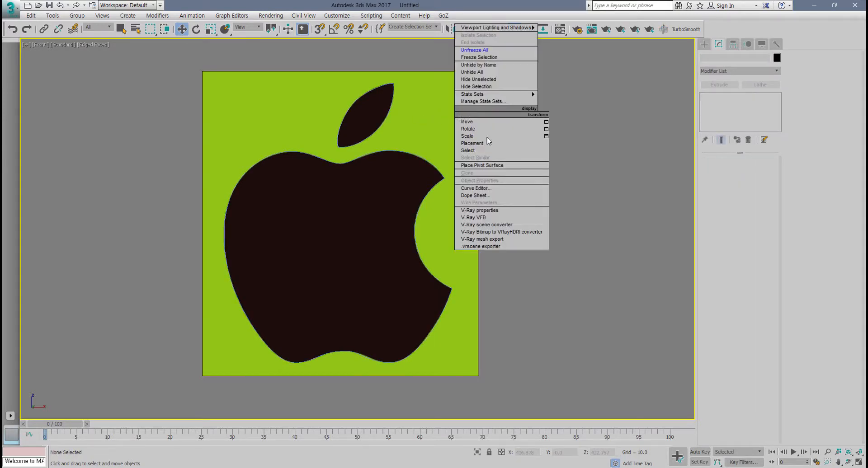
{"action": "left_click", "coordinate": [503, 50]}
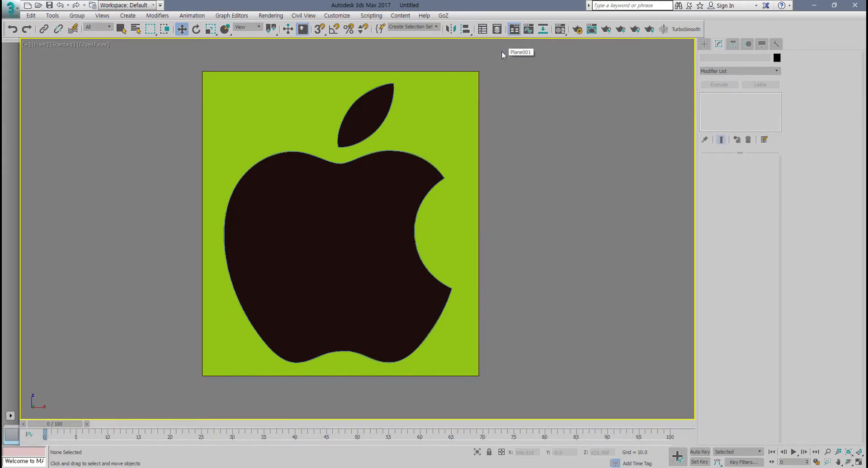
{"action": "left_click", "coordinate": [459, 99]}
{"action": "left_click_drag", "start_coordinate": [460, 98], "coordinate": [227, 234]}
{"action": "key", "text": "Delete"}
- Extrude the logo outline by about 59.5 in the maximized perspective view
{"action": "key", "text": "alt+w"}
{"action": "left_click", "coordinate": [475, 325]}
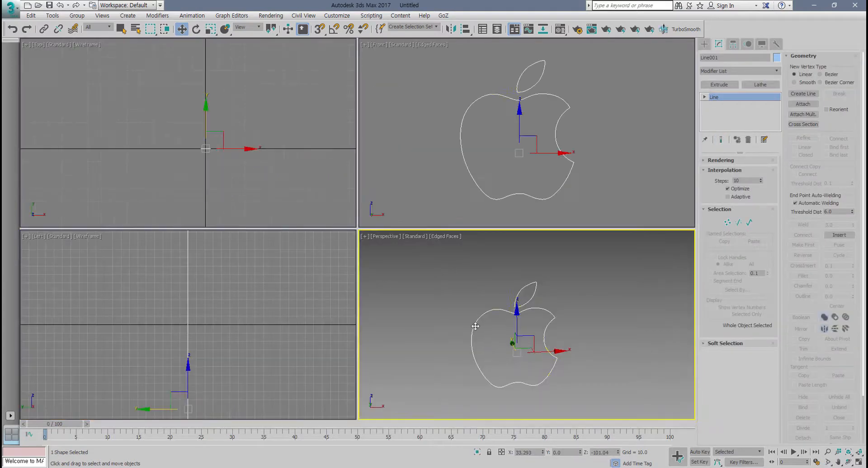
{"action": "key", "text": "alt+w"}
{"action": "middle_click_drag", "start_coordinate": [371, 294], "coordinate": [422, 289]}
{"action": "scroll", "coordinate": [393, 293], "scroll_direction": "up", "scroll_amount": 4}
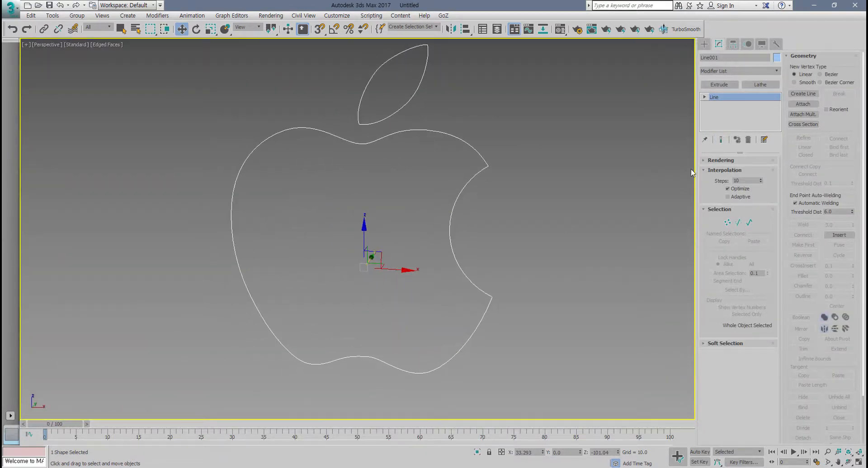
{"action": "left_click", "coordinate": [719, 84]}
{"action": "middle_click_drag", "start_coordinate": [372, 334], "coordinate": [453, 333], "text": "alt"}
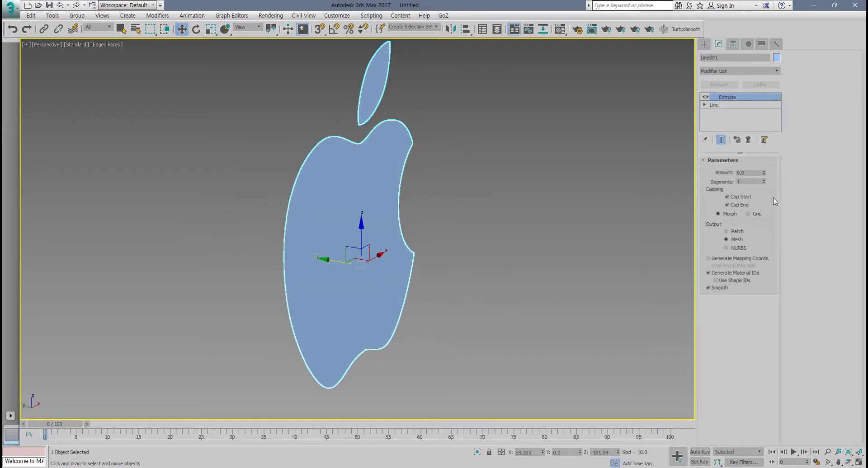
{"action": "left_click_drag", "start_coordinate": [764, 173], "coordinate": [762, 119]}
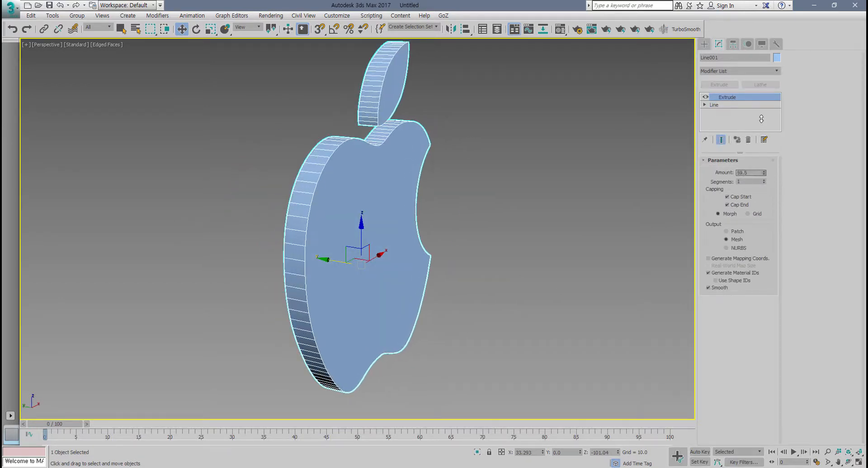
{"action": "middle_click_drag", "start_coordinate": [578, 199], "coordinate": [384, 300], "text": "alt"}
{"action": "scroll", "coordinate": [221, 302], "scroll_direction": "down", "scroll_amount": 4}
{"action": "scroll", "coordinate": [378, 295], "scroll_direction": "up", "scroll_amount": 4}
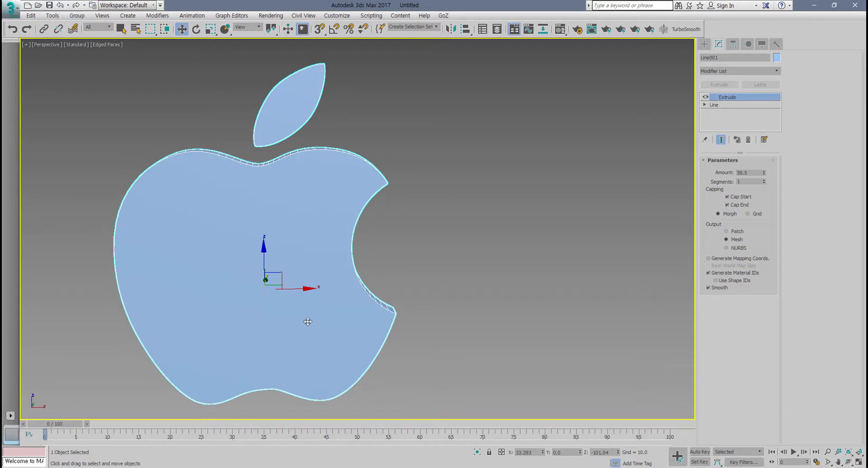
{"action": "middle_click_drag", "start_coordinate": [309, 322], "coordinate": [263, 306], "text": "alt"}
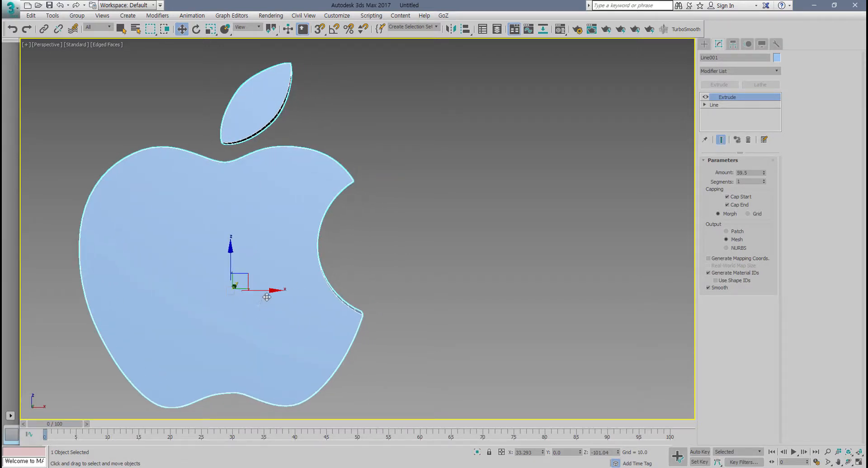
{"action": "scroll", "coordinate": [268, 297], "scroll_direction": "down", "scroll_amount": 4}
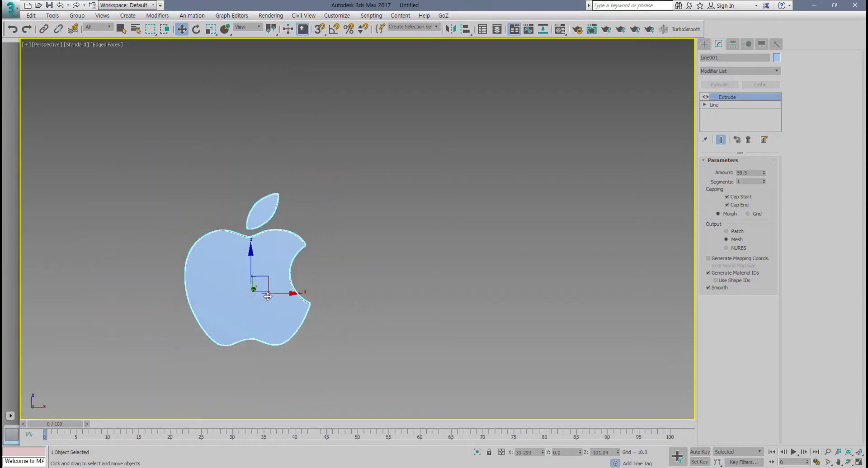
- Make one independent copy of the extruded logo beside the original along X and remove the copy's Extrude modifier
{"action": "scroll", "coordinate": [271, 296], "scroll_direction": "up", "scroll_amount": 2}
{"action": "mouse_move", "coordinate": [273, 295]}
{"action": "left_mouse_down", "text": "shift"}
{"action": "mouse_move", "coordinate": [510, 295]}
{"action": "mouse_move", "coordinate": [476, 295]}
{"action": "left_mouse_up", "text": "shift"}
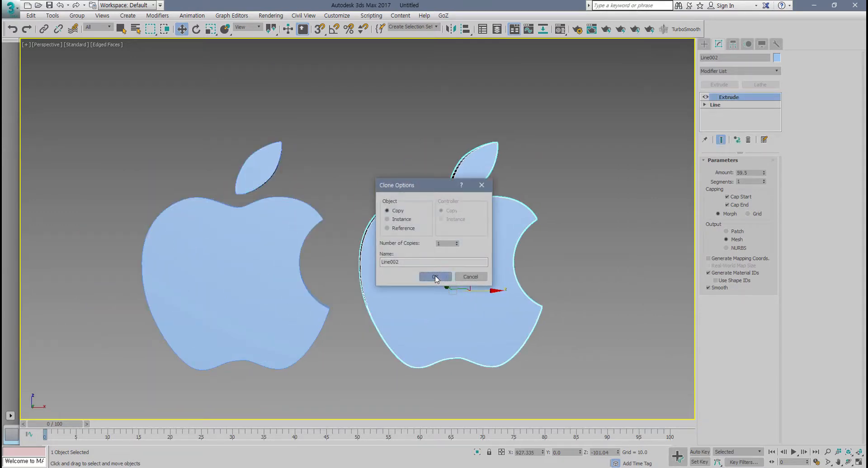
{"action": "left_click", "coordinate": [436, 277]}
{"action": "middle_click_drag", "start_coordinate": [464, 251], "coordinate": [506, 261], "text": "alt"}
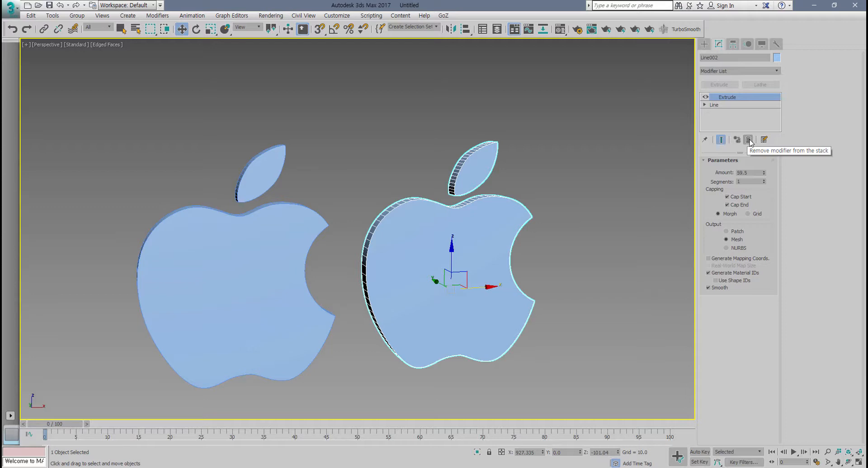
{"action": "left_click", "coordinate": [748, 139]}
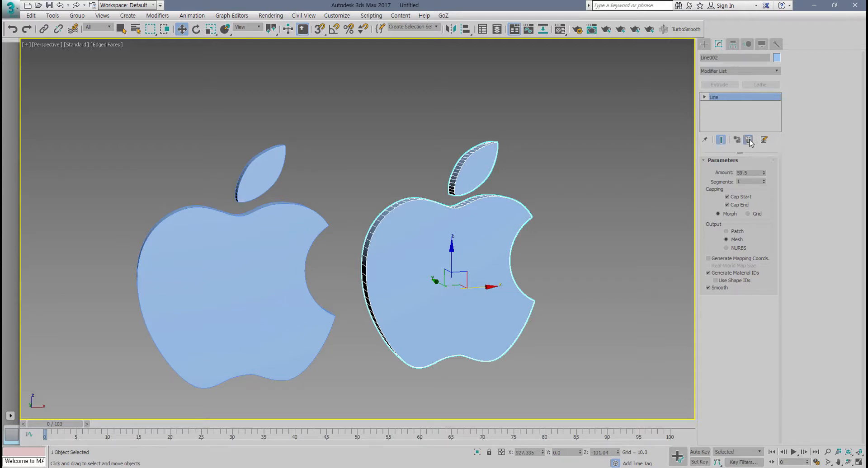
{"action": "middle_click_drag", "start_coordinate": [593, 209], "coordinate": [558, 215]}
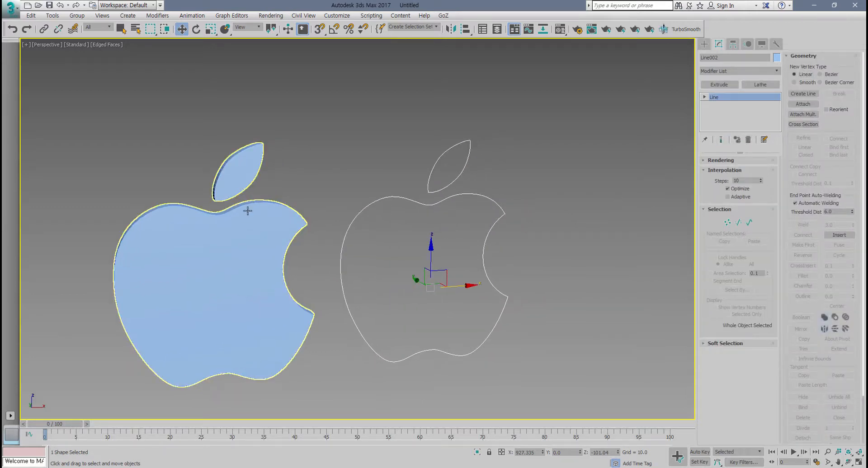
- Apply the Bevel modifier to the copied logo outline
{"action": "left_click", "coordinate": [777, 71]}
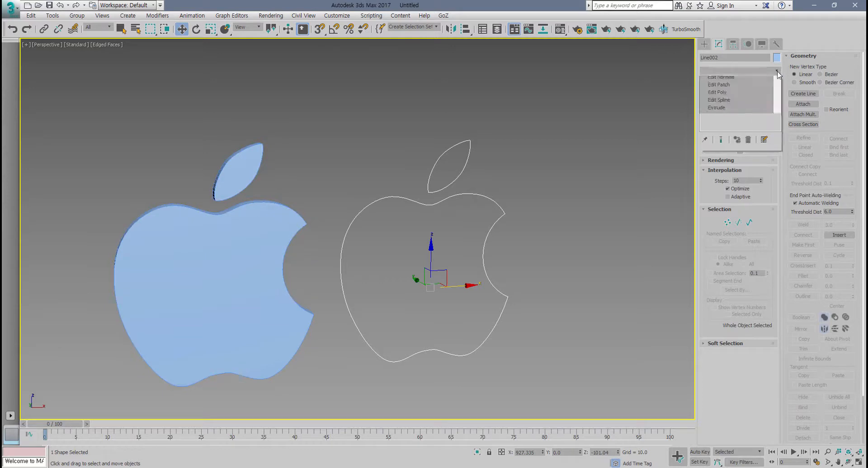
{"action": "left_click_drag", "start_coordinate": [777, 90], "coordinate": [784, 129]}
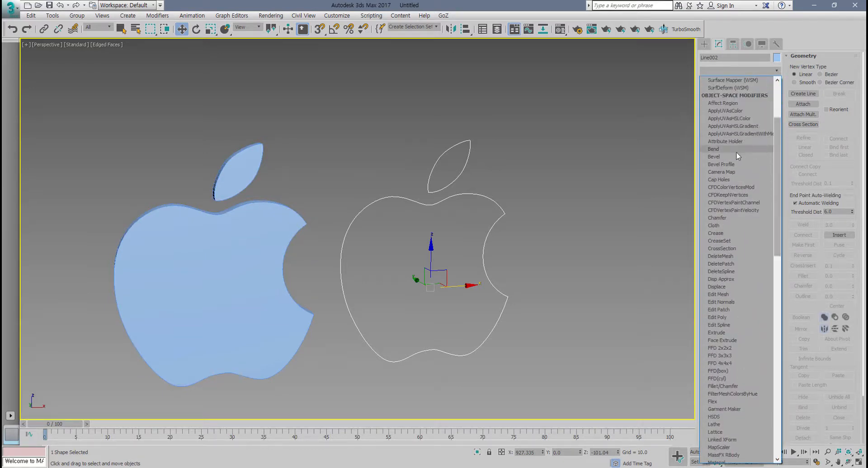
{"action": "left_click", "coordinate": [720, 158]}
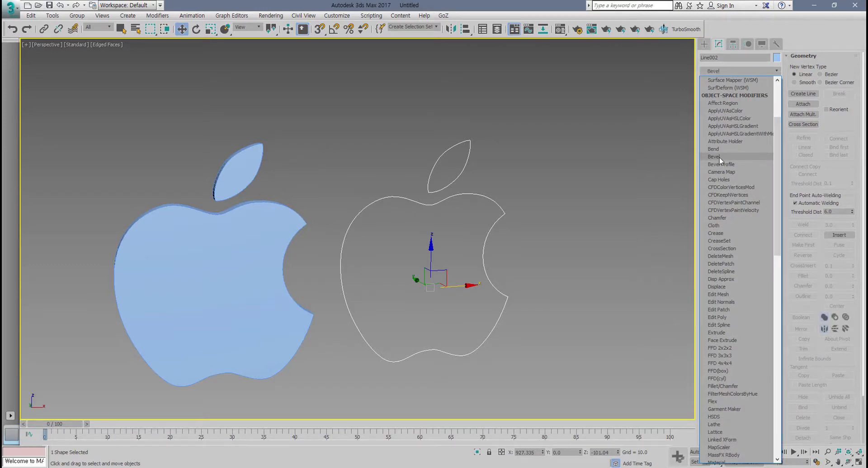
{"action": "middle_click_drag", "start_coordinate": [576, 253], "coordinate": [605, 266], "text": "alt"}
{"action": "key", "text": "ctrl+1"}
{"action": "left_click", "coordinate": [740, 243]}
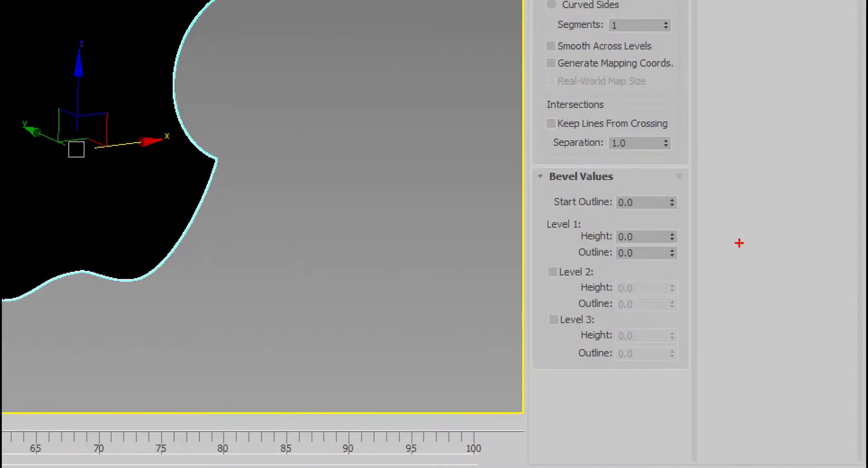
{"action": "left_click_drag", "start_coordinate": [542, 200], "coordinate": [549, 323]}
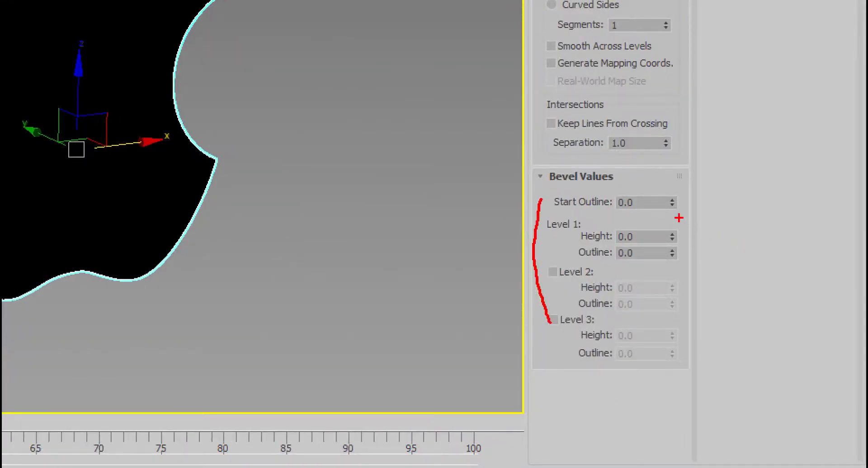
{"action": "left_click_drag", "start_coordinate": [535, 236], "coordinate": [627, 232]}
{"action": "left_click_drag", "start_coordinate": [547, 286], "coordinate": [592, 285]}
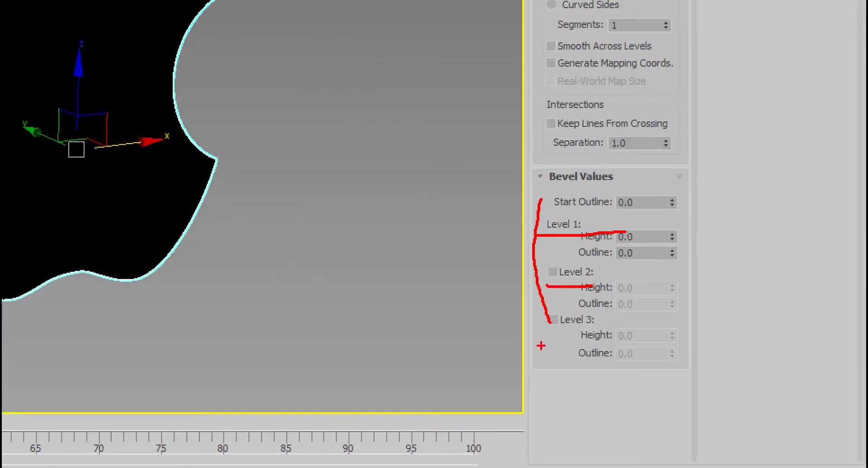
{"action": "left_click_drag", "start_coordinate": [555, 346], "coordinate": [632, 355]}
{"action": "key", "text": "Escape"}
- Set the bevel's Level 1 height to about 62.5 to give the copied logo thickness
{"action": "mouse_move", "coordinate": [631, 311]}
{"action": "middle_mouse_down"}
{"action": "mouse_move", "coordinate": [645, 315]}
{"action": "mouse_move", "coordinate": [644, 326]}
{"action": "middle_mouse_up"}
{"action": "scroll", "coordinate": [617, 322], "scroll_direction": "up", "scroll_amount": 5}
{"action": "scroll", "coordinate": [644, 325], "scroll_direction": "down", "scroll_amount": 3}
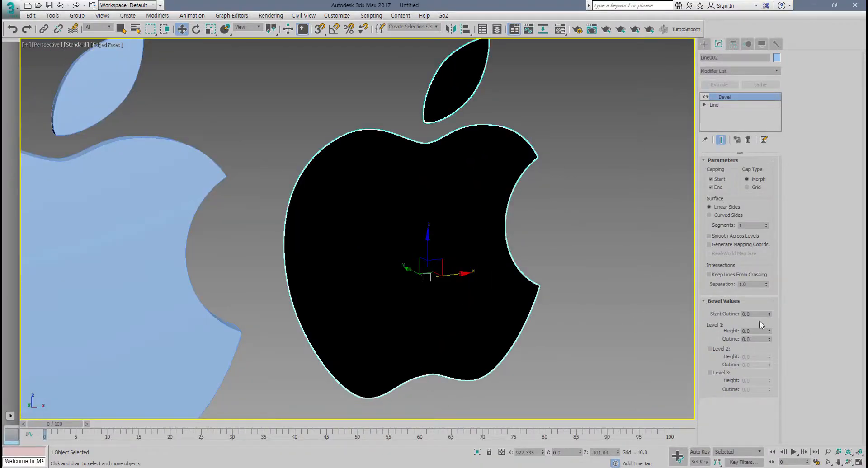
{"action": "left_click_drag", "start_coordinate": [769, 331], "coordinate": [770, 274]}
{"action": "middle_click_drag", "start_coordinate": [614, 295], "coordinate": [546, 305], "text": "alt"}
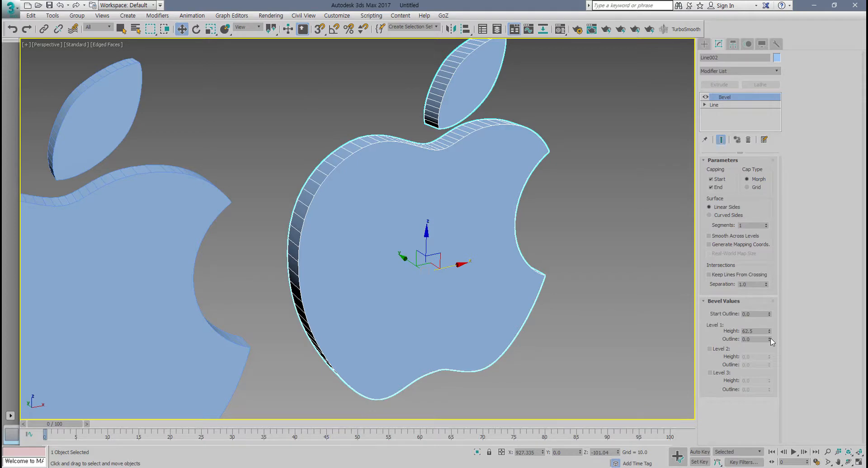
- Try tapering the logo with a Level 1 outline of about -23.2 and undo the outline change
{"action": "left_click_drag", "start_coordinate": [769, 339], "coordinate": [770, 382]}
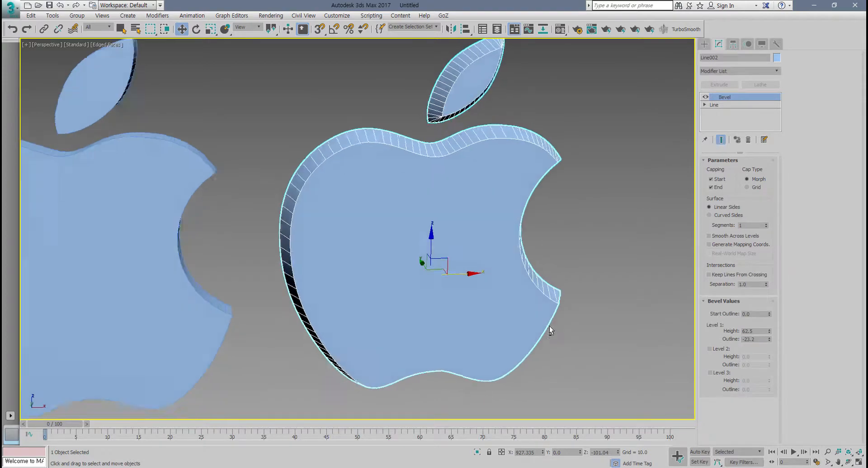
{"action": "middle_click_drag", "start_coordinate": [550, 327], "coordinate": [608, 333], "text": "alt"}
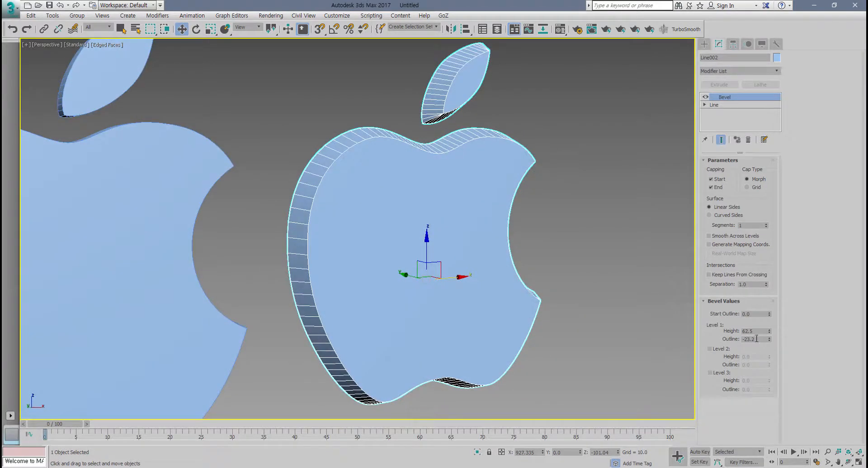
{"action": "left_click_drag", "start_coordinate": [770, 340], "coordinate": [768, 350]}
{"action": "right_click", "coordinate": [767, 351]}
{"action": "key", "text": "ctrl+z"}
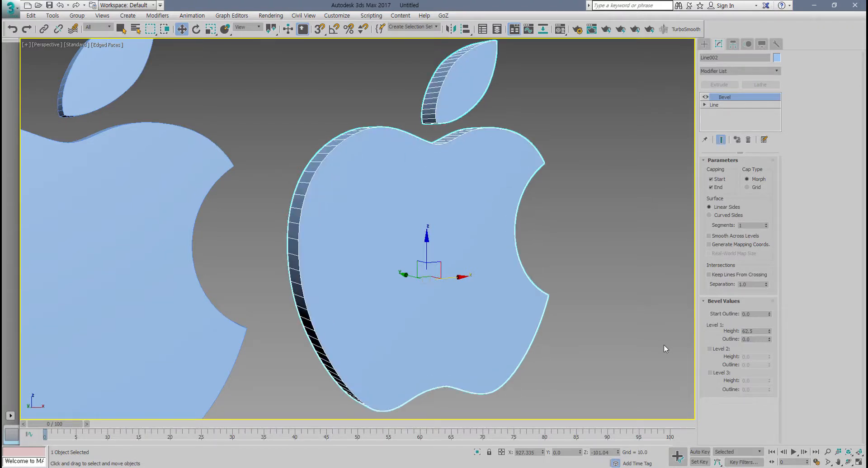
- Enable bevel Level 2 with a height of about 31.0 and an outline of about -18.4
{"action": "left_click", "coordinate": [710, 349]}
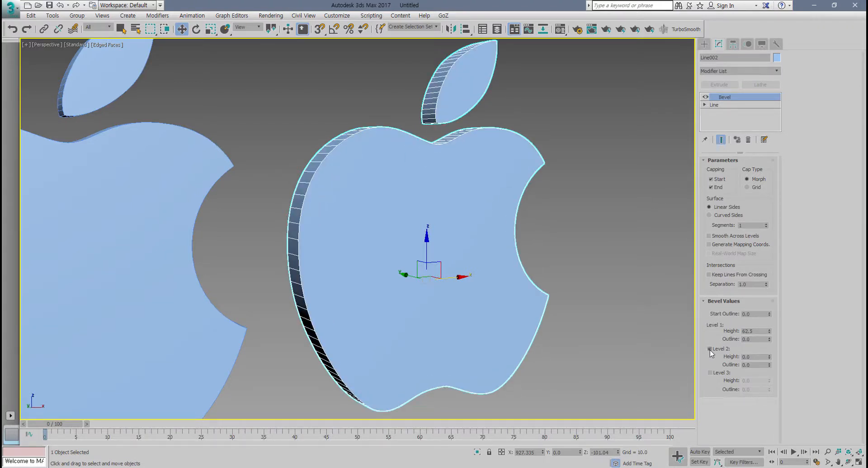
{"action": "middle_click_drag", "start_coordinate": [605, 339], "coordinate": [832, 378], "text": "alt"}
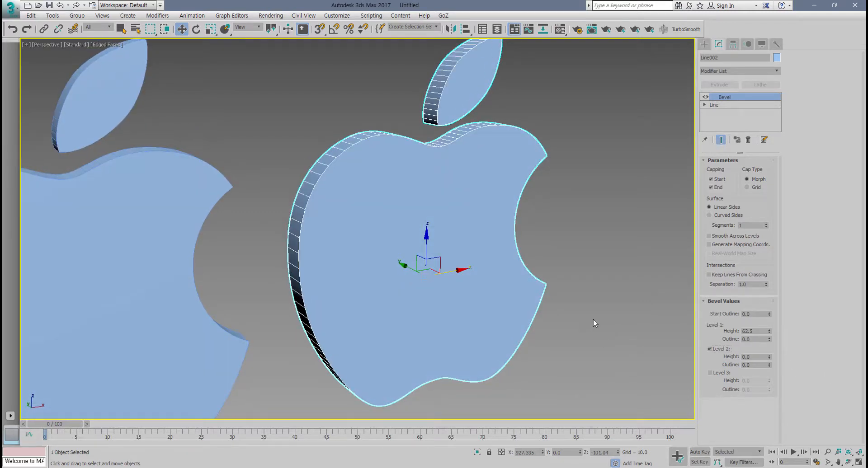
{"action": "middle_click_drag", "start_coordinate": [573, 307], "coordinate": [617, 319], "text": "alt"}
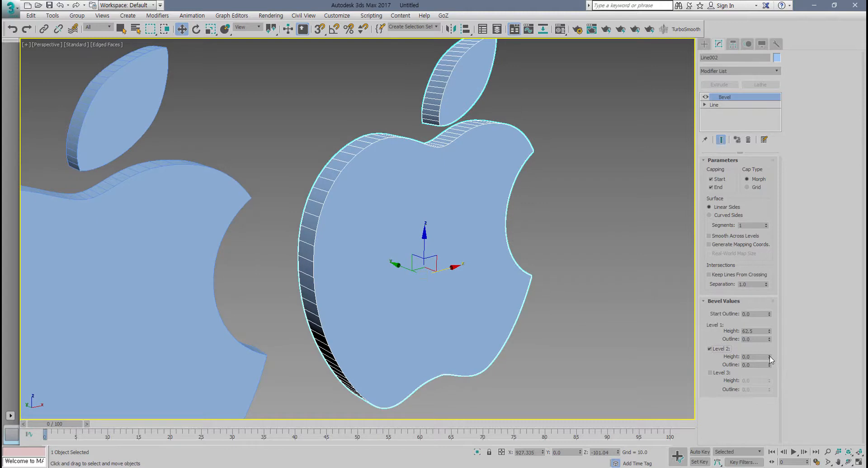
{"action": "left_click_drag", "start_coordinate": [769, 359], "coordinate": [773, 330]}
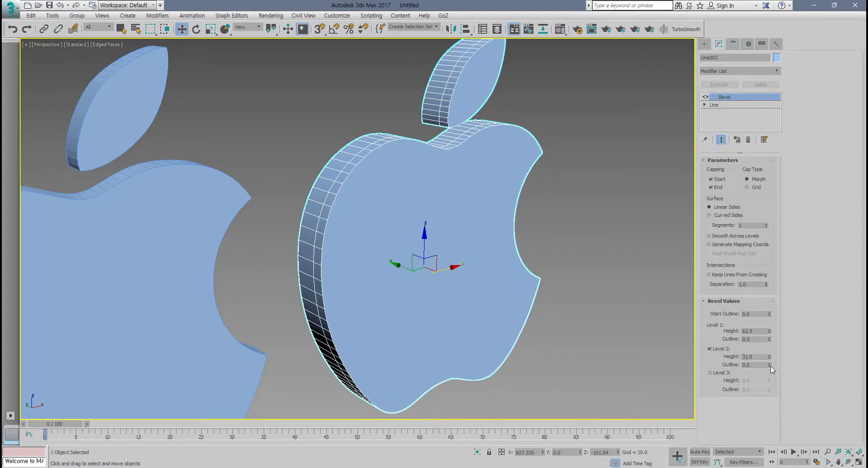
{"action": "left_click_drag", "start_coordinate": [770, 366], "coordinate": [770, 393]}
- Check the bevelled edge with and without edged faces and set the Level 2 outline to about -15.4
{"action": "key", "text": "F4"}
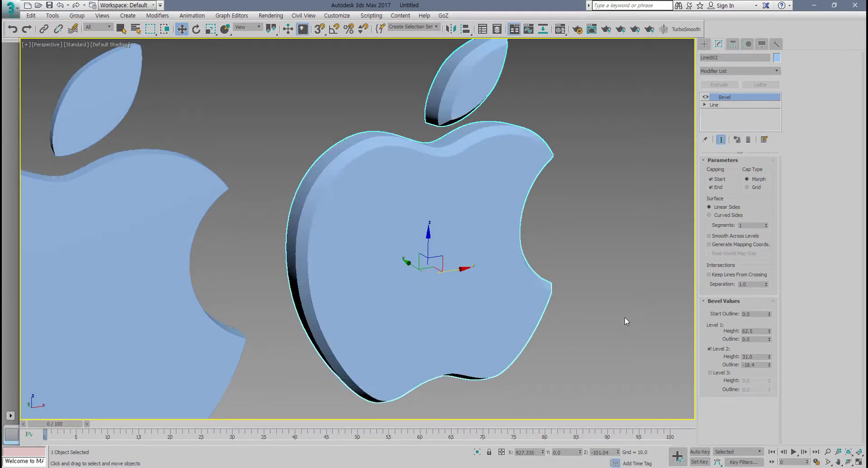
{"action": "scroll", "coordinate": [625, 318], "scroll_direction": "down", "scroll_amount": 5}
{"action": "mouse_move", "coordinate": [561, 304]}
{"action": "middle_mouse_down", "text": "alt"}
{"action": "mouse_move", "coordinate": [571, 251]}
{"action": "mouse_move", "coordinate": [588, 231]}
{"action": "mouse_move", "coordinate": [589, 260]}
{"action": "mouse_move", "coordinate": [524, 296]}
{"action": "mouse_move", "coordinate": [602, 313]}
{"action": "mouse_move", "coordinate": [558, 314]}
{"action": "middle_mouse_up", "text": "alt"}
{"action": "key", "text": "F4"}
{"action": "scroll", "coordinate": [558, 312], "scroll_direction": "up", "scroll_amount": 3}
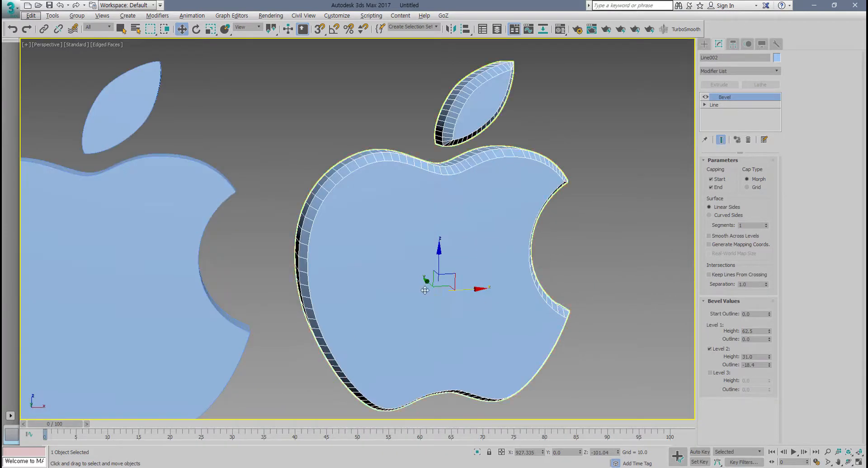
{"action": "middle_click_drag", "start_coordinate": [408, 280], "coordinate": [420, 281]}
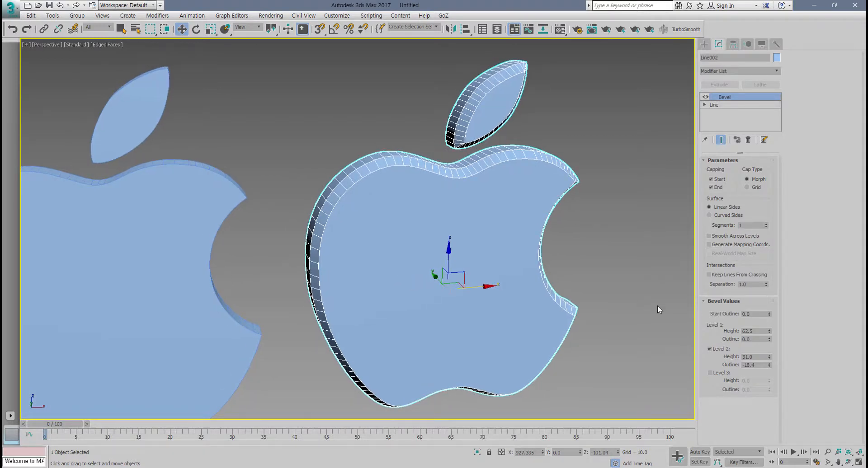
{"action": "middle_click_drag", "start_coordinate": [658, 309], "coordinate": [664, 341], "text": "alt"}
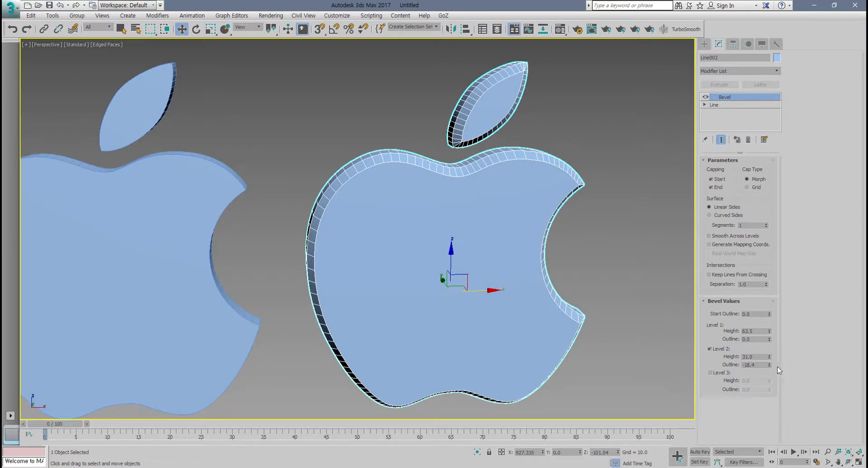
{"action": "left_click_drag", "start_coordinate": [769, 366], "coordinate": [772, 357]}
- Enable bevel Level 3 with an outline of about -23.2 and a height of about -22.0 to recess the logo's face
{"action": "left_click", "coordinate": [711, 373]}
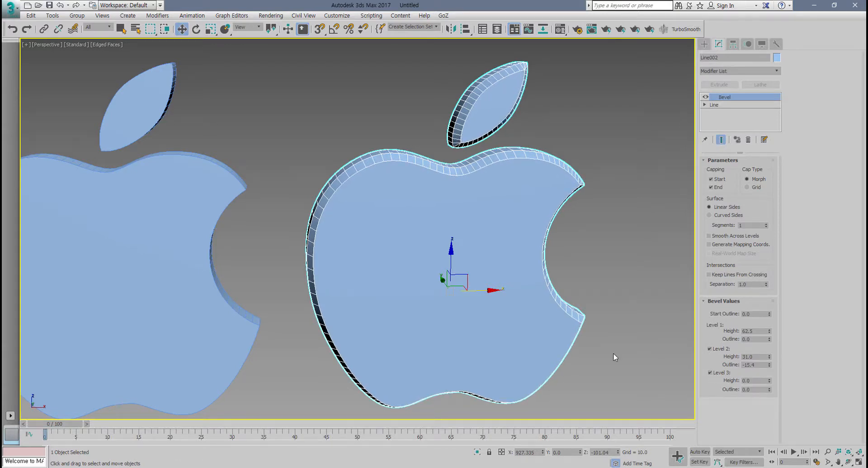
{"action": "middle_click_drag", "start_coordinate": [615, 357], "coordinate": [583, 348], "text": "alt"}
{"action": "left_click_drag", "start_coordinate": [770, 382], "coordinate": [771, 413]}
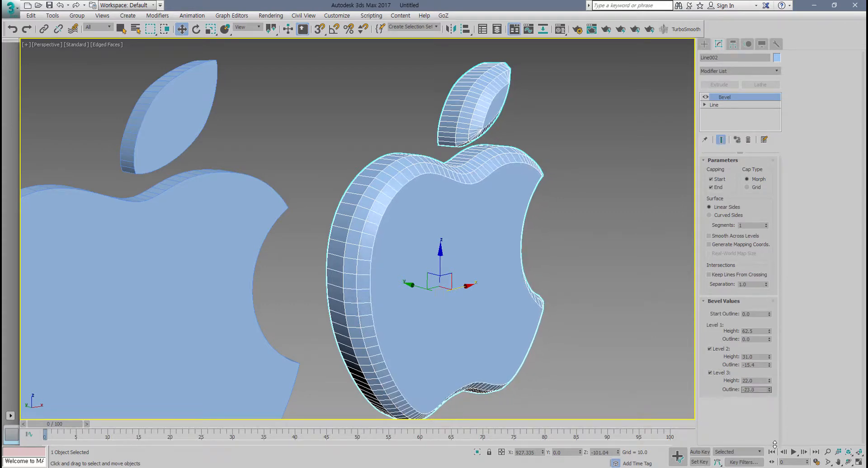
{"action": "middle_click_drag", "start_coordinate": [683, 365], "coordinate": [547, 299], "text": "alt"}
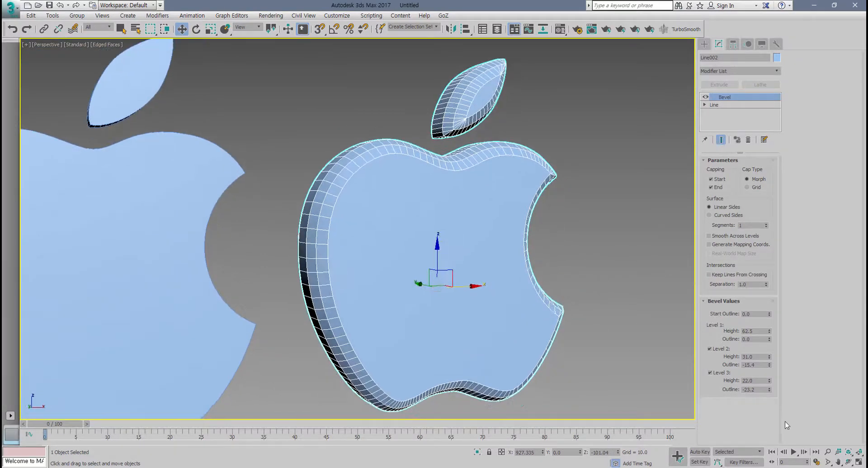
{"action": "left_click_drag", "start_coordinate": [771, 383], "coordinate": [767, 422]}
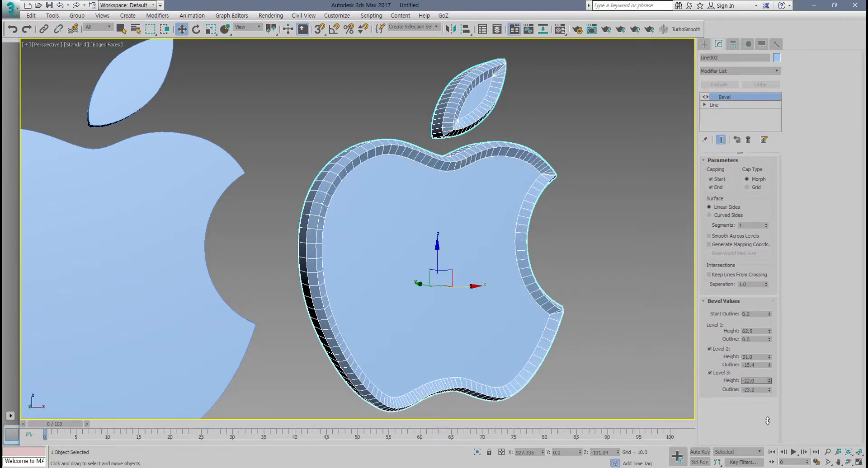
{"action": "middle_click_drag", "start_coordinate": [572, 376], "coordinate": [528, 367], "text": "alt"}
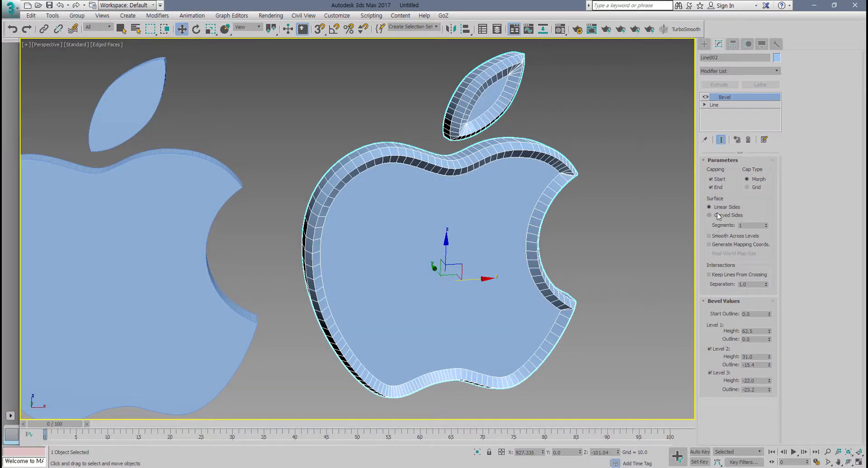
- Hide the edged faces and round the bevel using curved sides with 14 segments
{"action": "key", "text": "F4"}
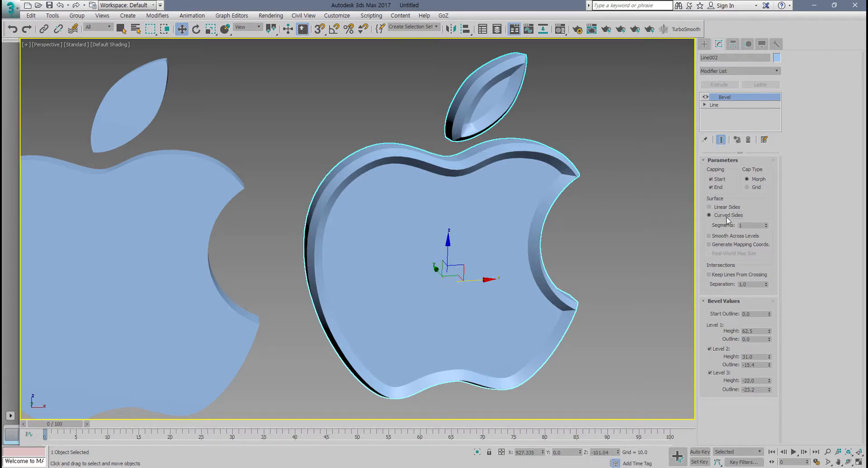
{"action": "left_click", "coordinate": [767, 225]}
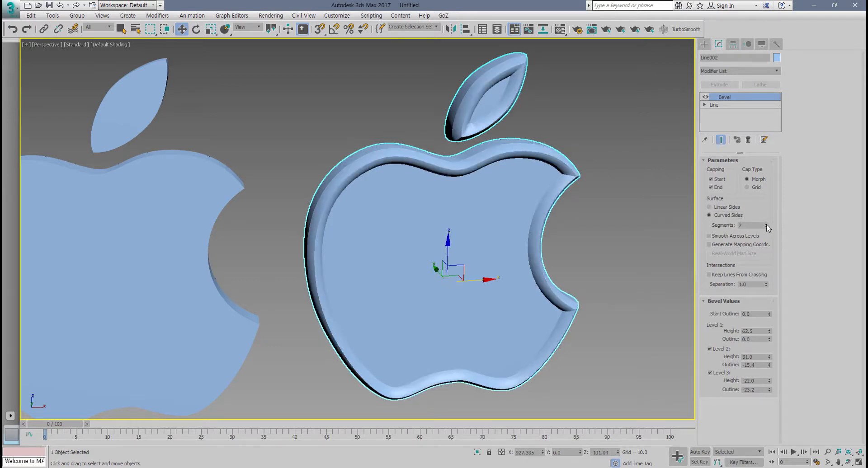
{"action": "left_click", "coordinate": [766, 224]}
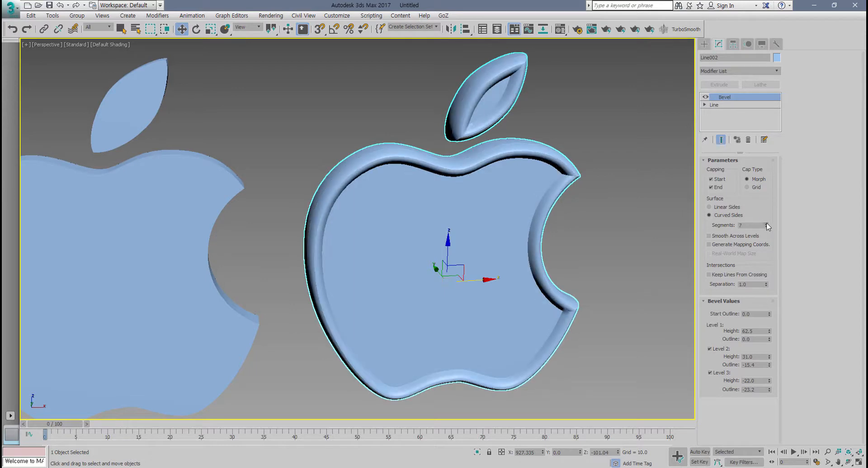
{"action": "left_click_drag", "start_coordinate": [767, 224], "coordinate": [766, 220]}
- Show edged faces, inspect the dense bevel mesh up close, and switch the bevel surface back to linear sides
{"action": "mouse_move", "coordinate": [428, 220]}
{"action": "middle_mouse_down", "text": "alt"}
{"action": "mouse_move", "coordinate": [450, 183]}
{"action": "mouse_move", "coordinate": [352, 204]}
{"action": "mouse_move", "coordinate": [344, 254]}
{"action": "mouse_move", "coordinate": [350, 199]}
{"action": "mouse_move", "coordinate": [329, 242]}
{"action": "mouse_move", "coordinate": [351, 203]}
{"action": "middle_mouse_up", "text": "alt"}
{"action": "key", "text": "F4"}
{"action": "scroll", "coordinate": [377, 138], "scroll_direction": "up", "scroll_amount": 5}
{"action": "scroll", "coordinate": [393, 201], "scroll_direction": "down", "scroll_amount": 3}
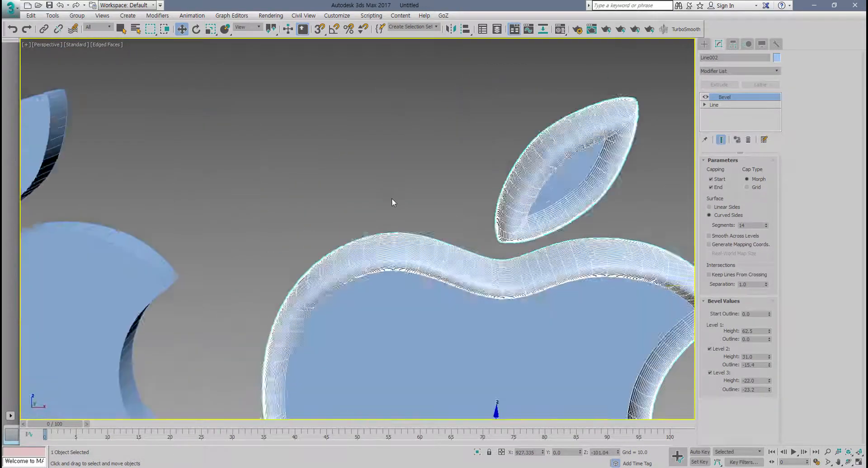
{"action": "scroll", "coordinate": [392, 202], "scroll_direction": "down", "scroll_amount": 3}
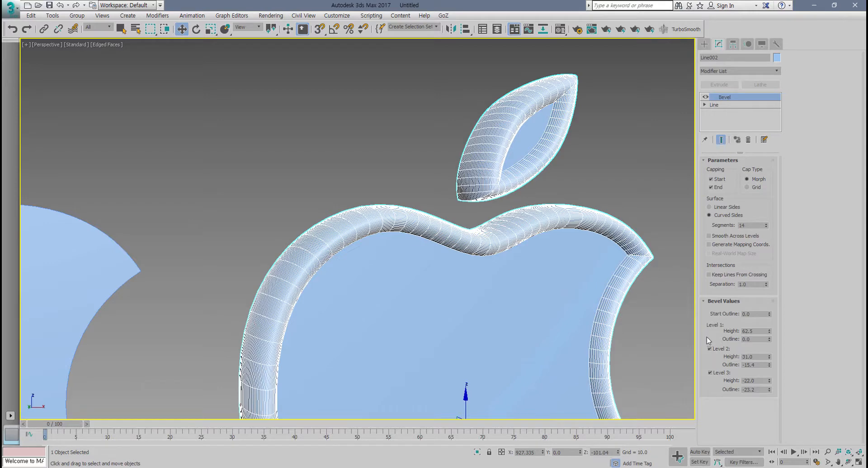
{"action": "middle_click_drag", "start_coordinate": [660, 349], "coordinate": [606, 326], "text": "alt"}
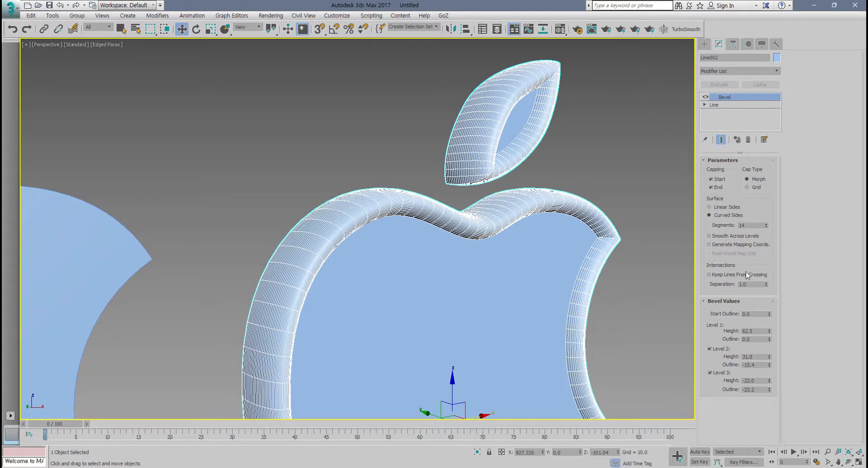
{"action": "left_click", "coordinate": [709, 207]}
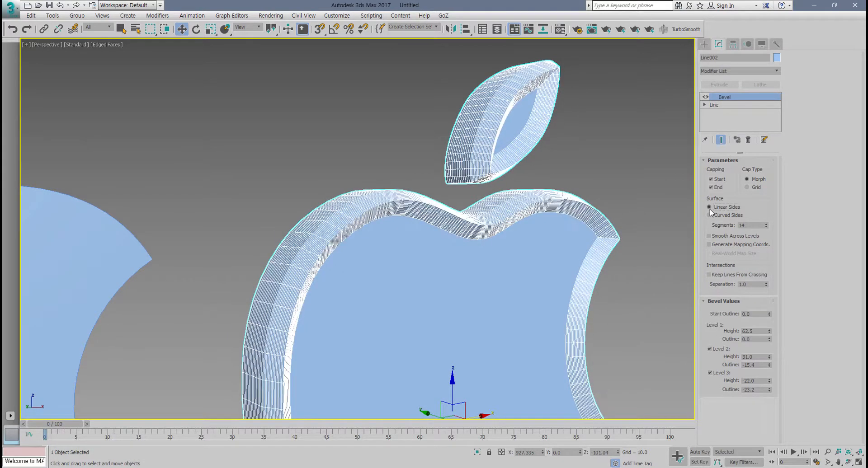
- Compare linear and curved bevel sides on the logo copy with edged faces hidden, finishing on curved sides with edged faces shown
{"action": "key", "text": "F4"}
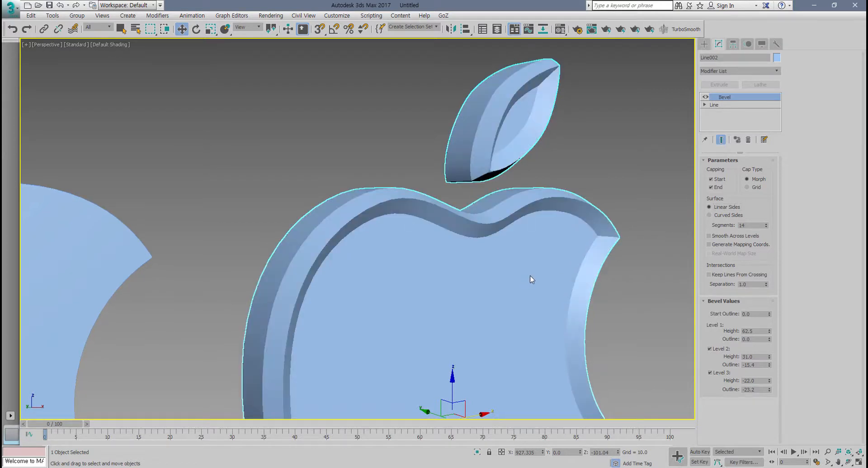
{"action": "left_click", "coordinate": [709, 215]}
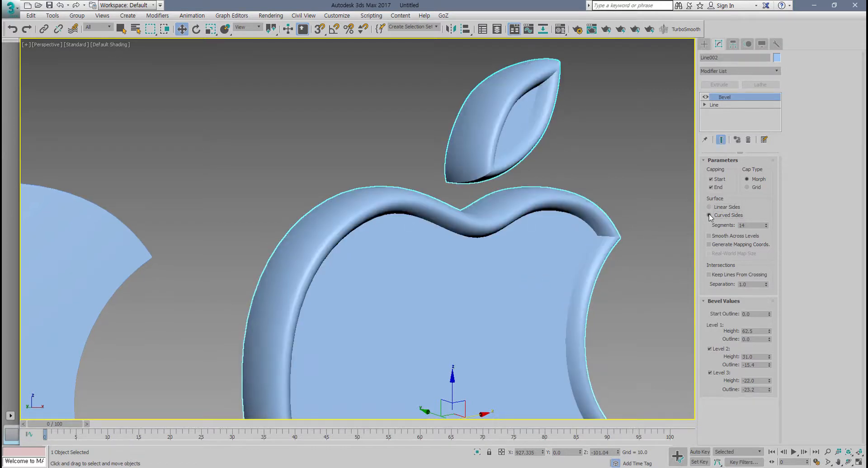
{"action": "left_click", "coordinate": [710, 209]}
{"action": "left_click", "coordinate": [709, 216]}
{"action": "key", "text": "F4"}
{"action": "middle_click_drag", "start_coordinate": [659, 244], "coordinate": [518, 258], "text": "alt"}
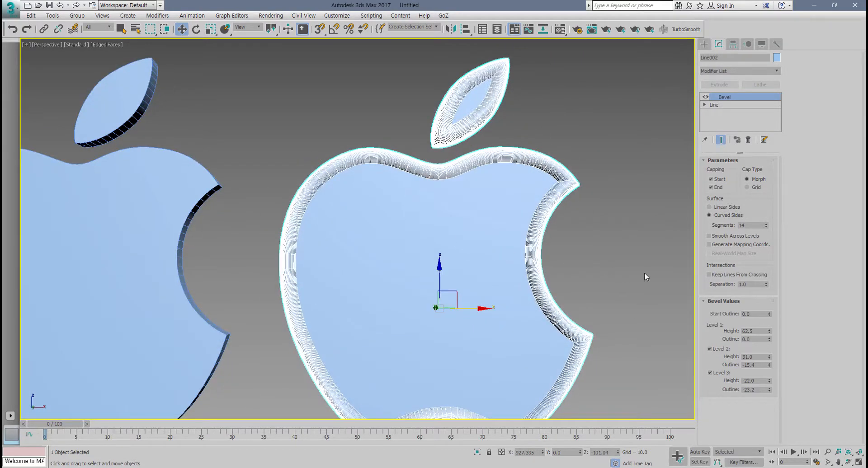
- Remove the Bevel modifier from the logo copy, delete its spline, and switch to the maximized Front view
{"action": "left_click", "coordinate": [748, 139]}
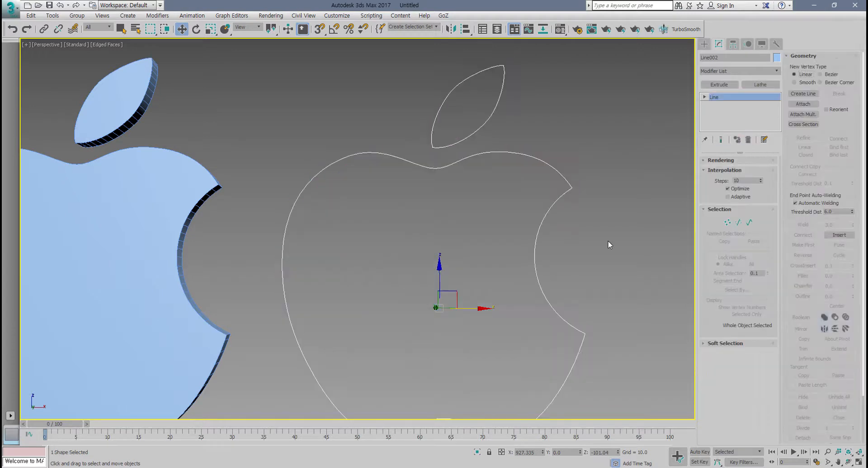
{"action": "middle_click_drag", "start_coordinate": [609, 244], "coordinate": [471, 271], "text": "alt"}
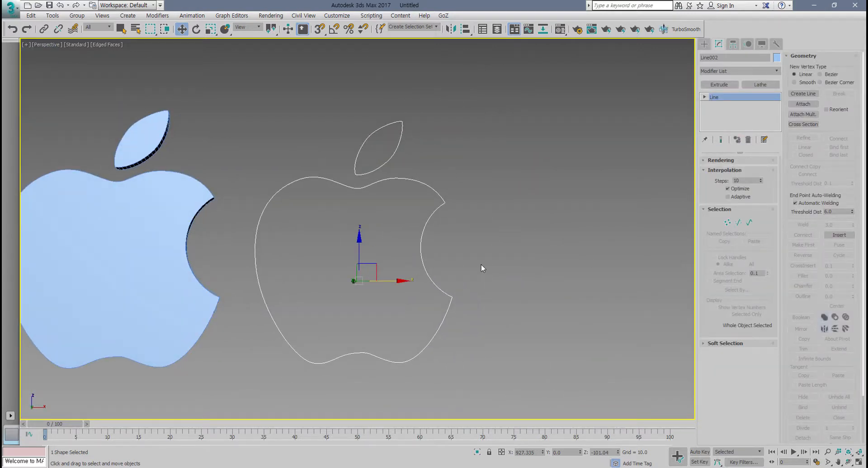
{"action": "key", "text": "Delete"}
{"action": "key", "text": "alt+w"}
{"action": "middle_click_drag", "start_coordinate": [519, 140], "coordinate": [465, 141]}
{"action": "key", "text": "alt+w"}
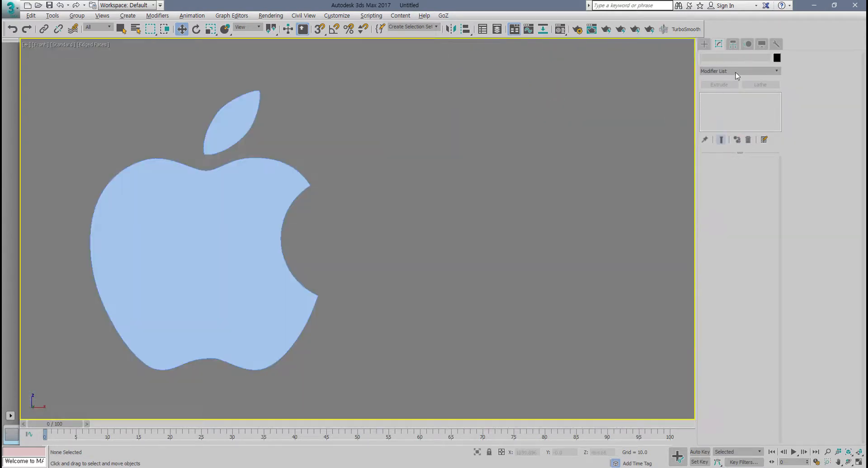
- Draw a star spline beside the Apple logo with radii of about 452 and 247
{"action": "left_click", "coordinate": [704, 45]}
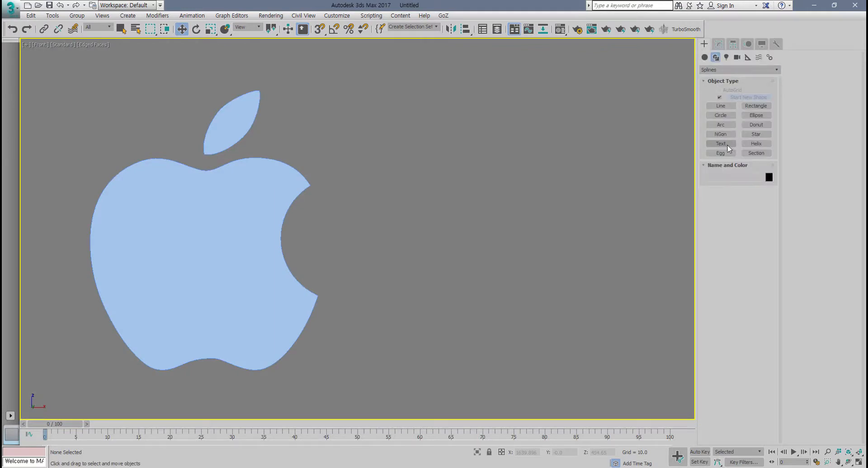
{"action": "left_click", "coordinate": [756, 134]}
{"action": "left_click_drag", "start_coordinate": [500, 231], "coordinate": [526, 362]}
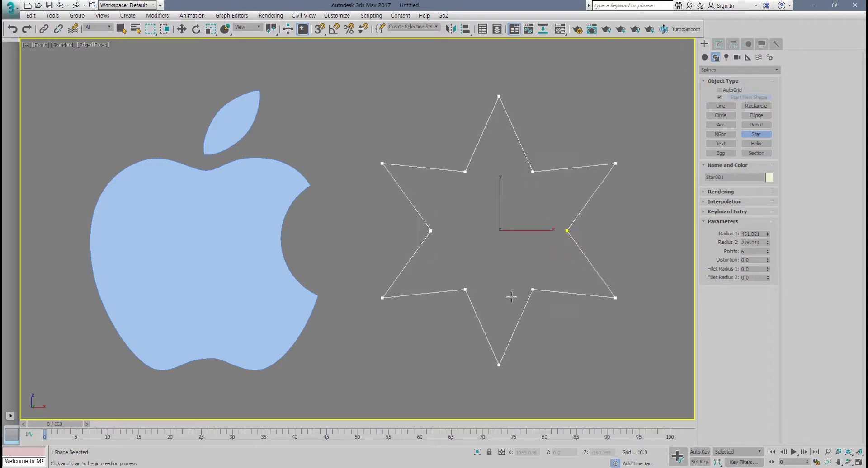
{"action": "left_click", "coordinate": [644, 300]}
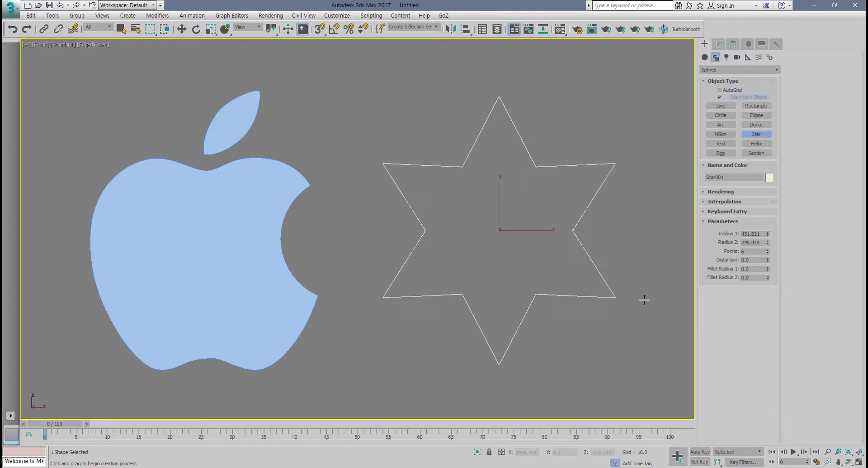
- Set the star to 5 points and rotate it about 14.3 degrees so one point faces up
{"action": "left_click", "coordinate": [768, 254]}
{"action": "middle_click_drag", "start_coordinate": [629, 262], "coordinate": [562, 273]}
{"action": "key", "text": "e"}
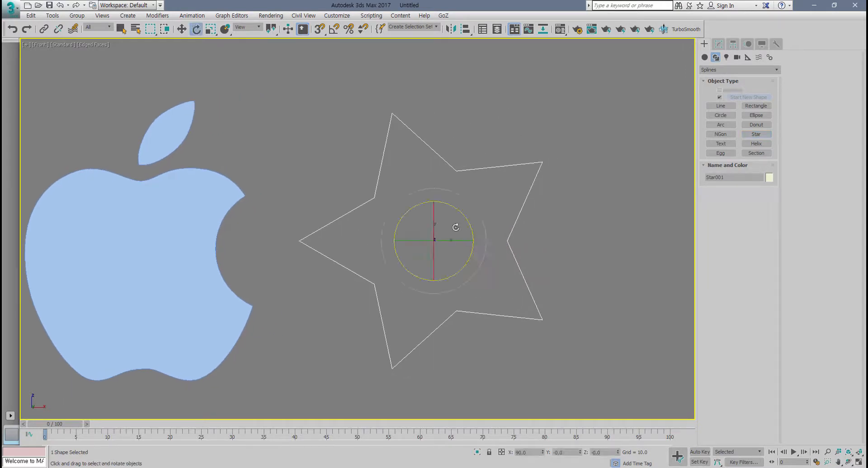
{"action": "left_click_drag", "start_coordinate": [462, 215], "coordinate": [473, 220]}
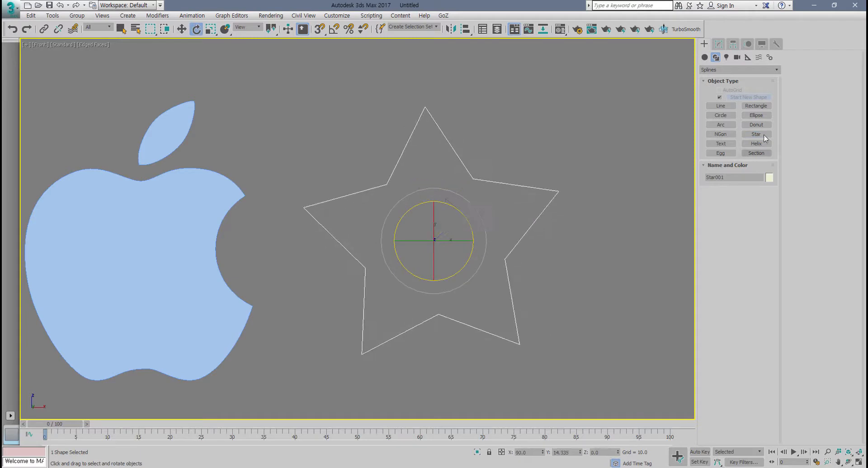
- Apply a Bevel modifier to the star and inspect its bevelled edge in the Perspective view
{"action": "left_click", "coordinate": [719, 45]}
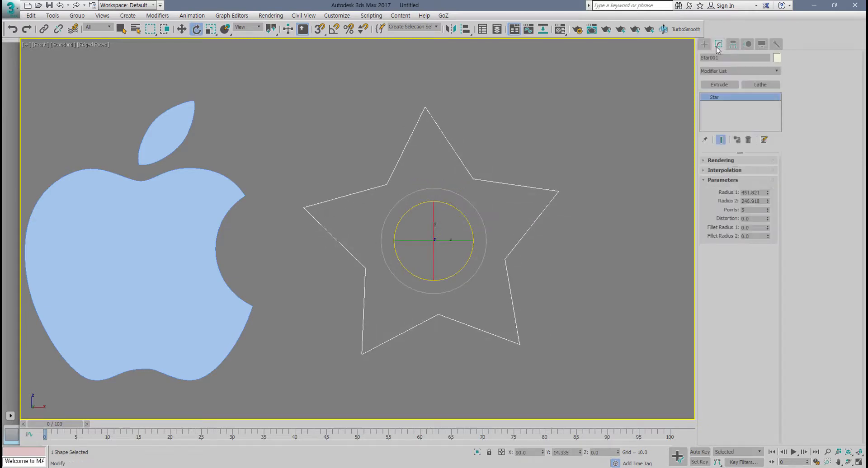
{"action": "left_click", "coordinate": [777, 71]}
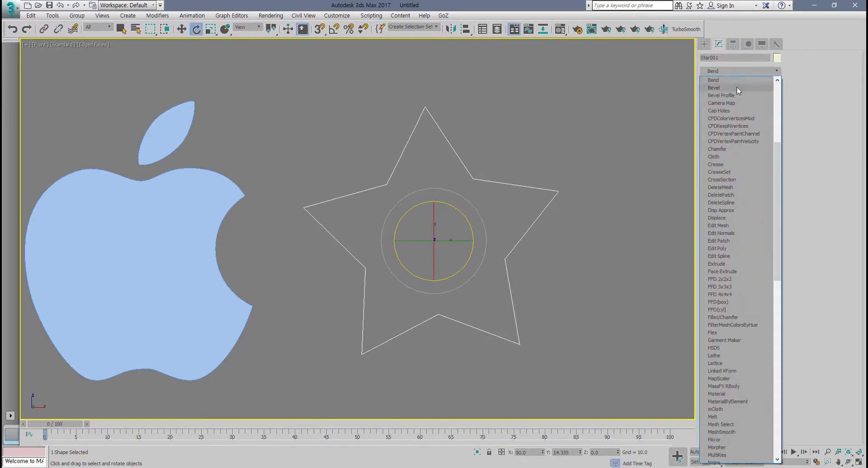
{"action": "left_click", "coordinate": [737, 88]}
{"action": "key", "text": "alt+w"}
{"action": "middle_click_drag", "start_coordinate": [575, 263], "coordinate": [564, 263]}
{"action": "key", "text": "alt+w"}
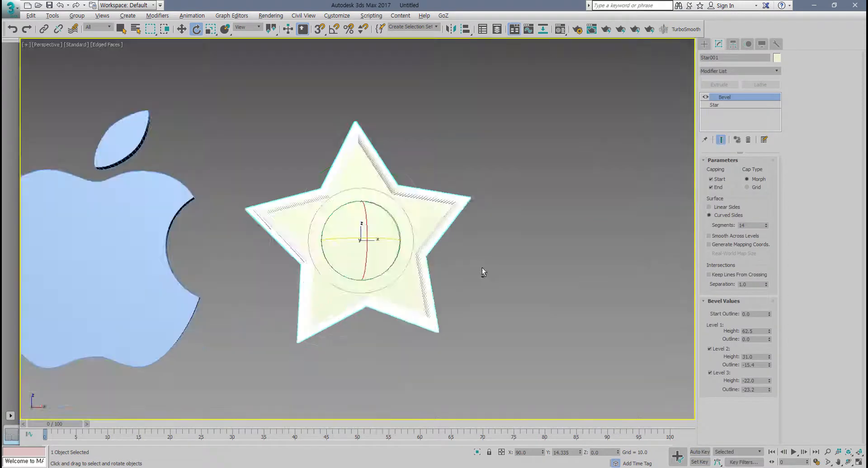
{"action": "middle_click_drag", "start_coordinate": [482, 268], "coordinate": [518, 284], "text": "alt"}
{"action": "scroll", "coordinate": [490, 284], "scroll_direction": "up", "scroll_amount": 3}
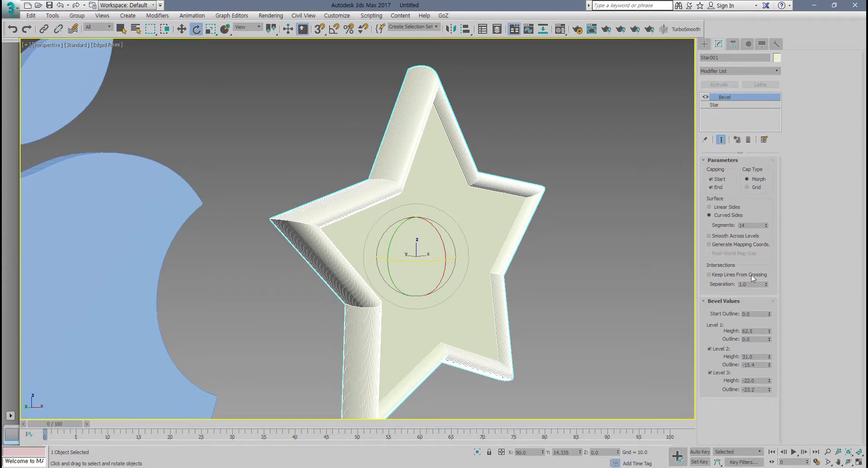
- Change the star's bevel surface to linear sides and reset the segments to 1
{"action": "left_click", "coordinate": [709, 207]}
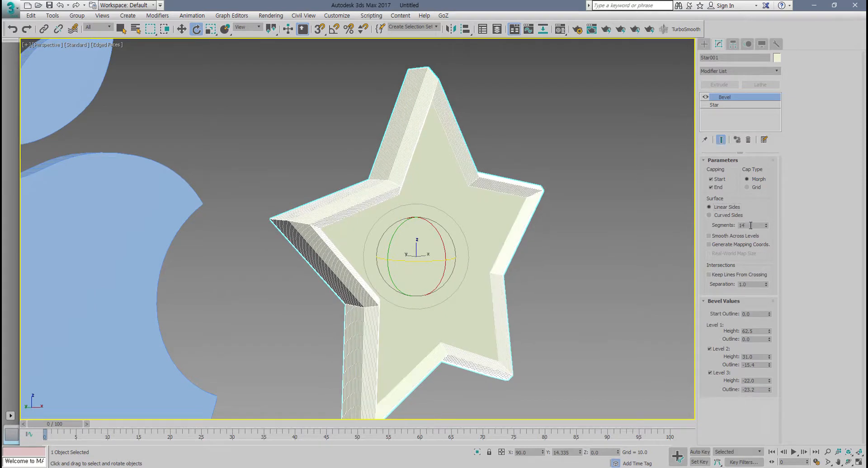
{"action": "right_click", "coordinate": [770, 226]}
{"action": "right_click", "coordinate": [769, 224]}
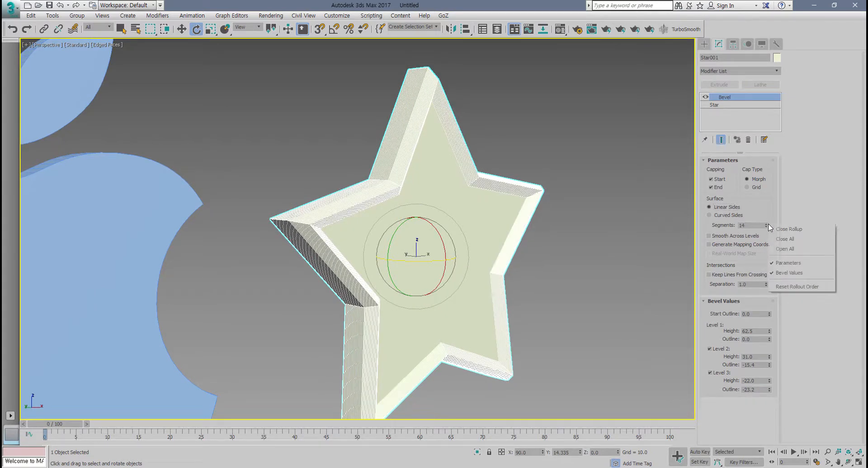
{"action": "right_click", "coordinate": [767, 224]}
{"action": "right_click", "coordinate": [767, 227]}
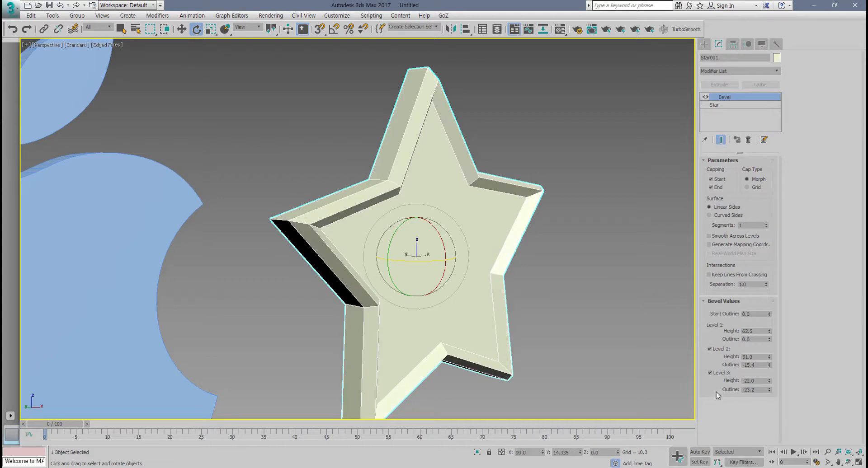
- Reset the heights and outlines of the star's bevel levels to 0, leaving Level 3 disabled and Level 2 enabled
{"action": "right_click", "coordinate": [769, 389]}
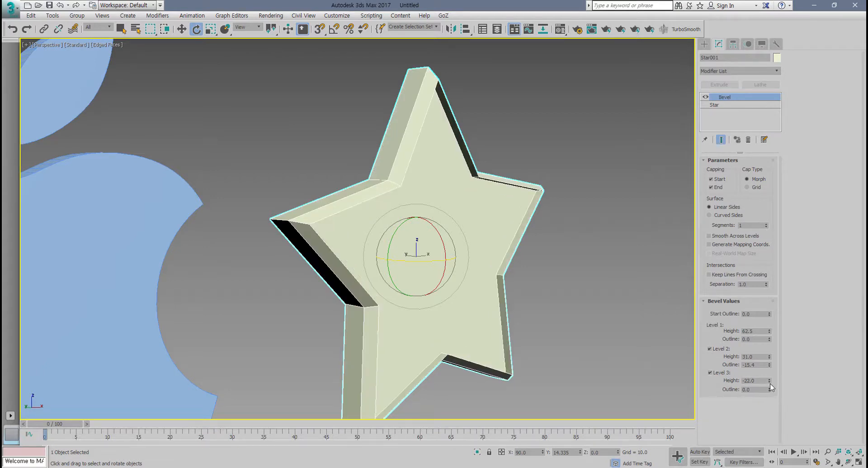
{"action": "right_click", "coordinate": [770, 381]}
{"action": "left_click", "coordinate": [710, 373]}
{"action": "left_click", "coordinate": [710, 349]}
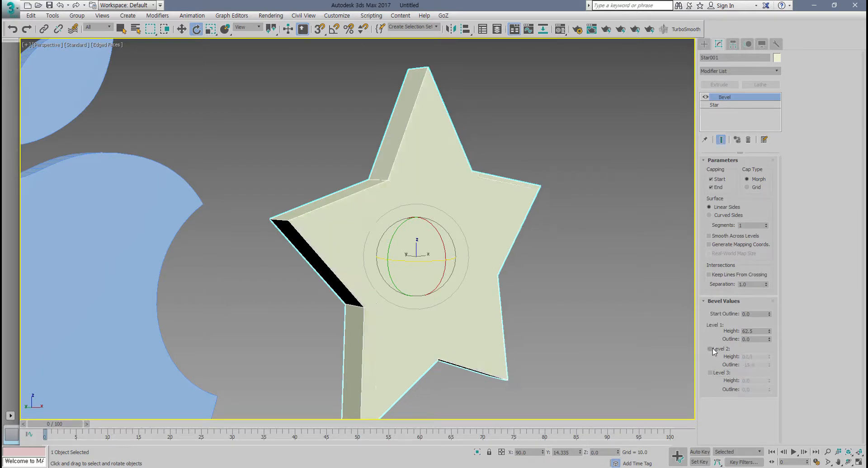
{"action": "left_click", "coordinate": [710, 349]}
{"action": "right_click", "coordinate": [770, 365]}
{"action": "right_click", "coordinate": [769, 358]}
{"action": "right_click", "coordinate": [769, 332]}
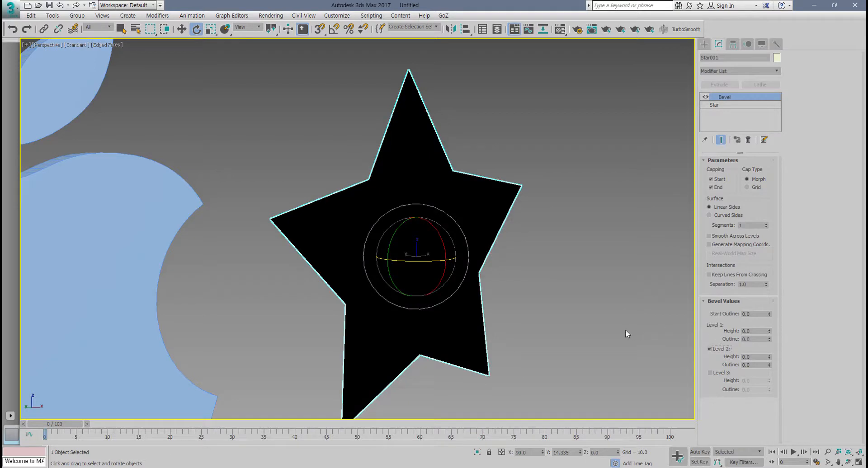
{"action": "middle_click_drag", "start_coordinate": [503, 360], "coordinate": [515, 317], "text": "alt"}
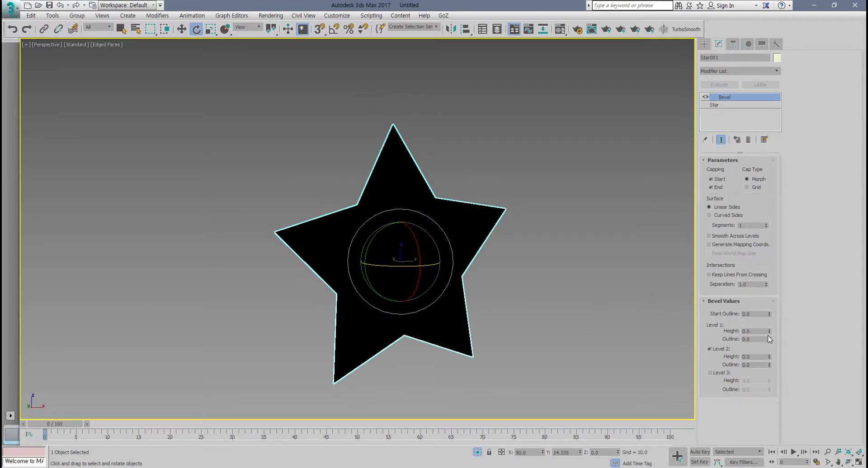
- Give the star a Level 1 height of about 62.0 and a Level 2 height of about 31.0 with an outline of about -39.4
{"action": "left_click_drag", "start_coordinate": [770, 332], "coordinate": [770, 312]}
{"action": "left_click", "coordinate": [716, 348]}
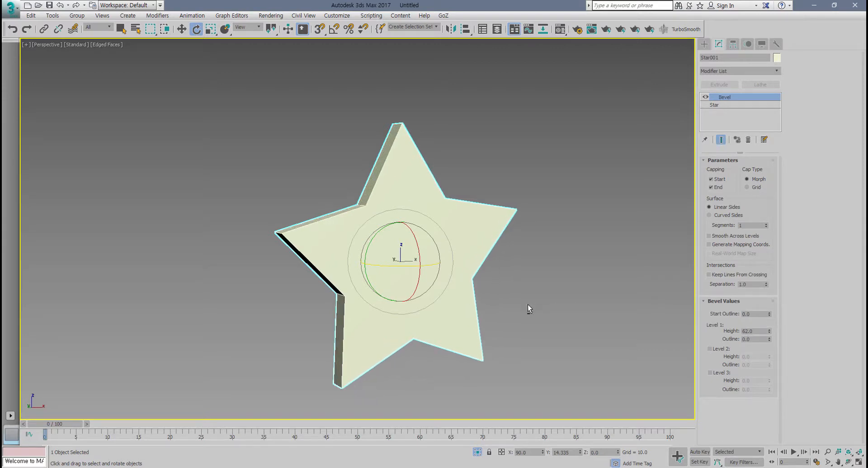
{"action": "middle_click_drag", "start_coordinate": [527, 305], "coordinate": [531, 324]}
{"action": "scroll", "coordinate": [503, 321], "scroll_direction": "up", "scroll_amount": 3}
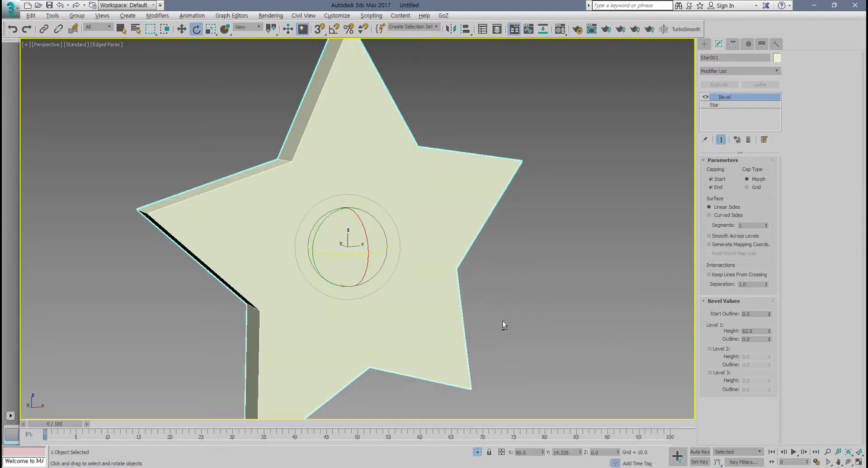
{"action": "left_click", "coordinate": [710, 349]}
{"action": "left_click_drag", "start_coordinate": [771, 359], "coordinate": [779, 443]}
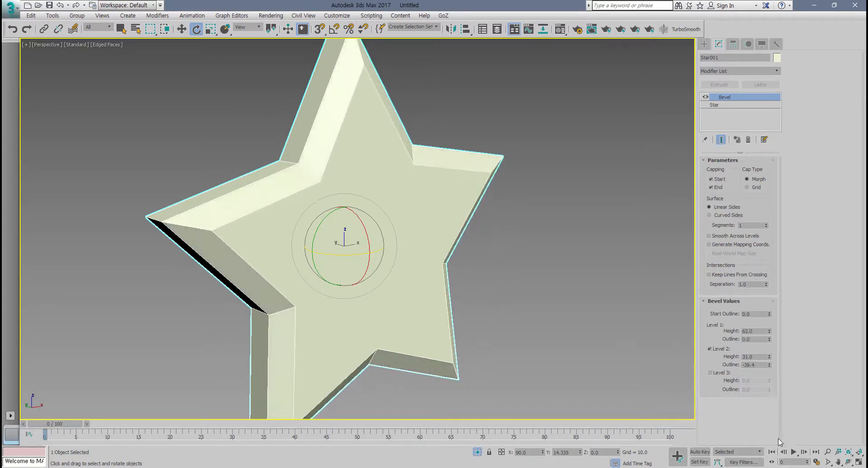
- Enable bevel Level 3 with a height of about -34.5 and an outline of about -45.8 to recess the star's face
{"action": "left_click", "coordinate": [710, 373]}
{"action": "left_click_drag", "start_coordinate": [770, 381], "coordinate": [770, 360]}
{"action": "left_click_drag", "start_coordinate": [771, 389], "coordinate": [782, 5]}
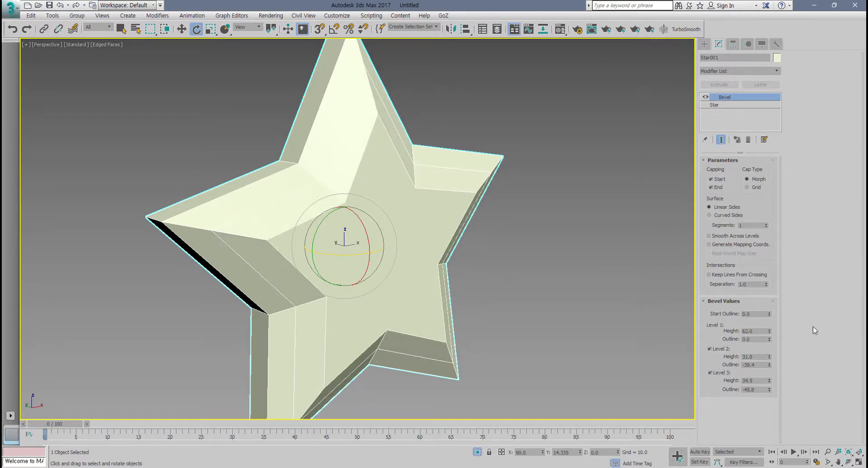
{"action": "left_click_drag", "start_coordinate": [770, 382], "coordinate": [771, 464]}
{"action": "middle_click_drag", "start_coordinate": [560, 306], "coordinate": [518, 266], "text": "alt"}
{"action": "scroll", "coordinate": [529, 265], "scroll_direction": "down", "scroll_amount": 4}
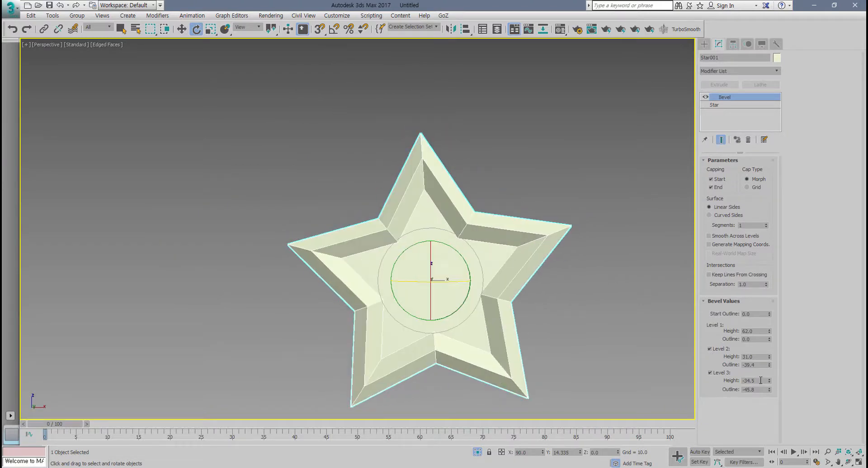
- Set the Level 3 height to about -38.0 and outline to about -189.0, and inspect the star's centre
{"action": "left_click_drag", "start_coordinate": [770, 380], "coordinate": [789, 251]}
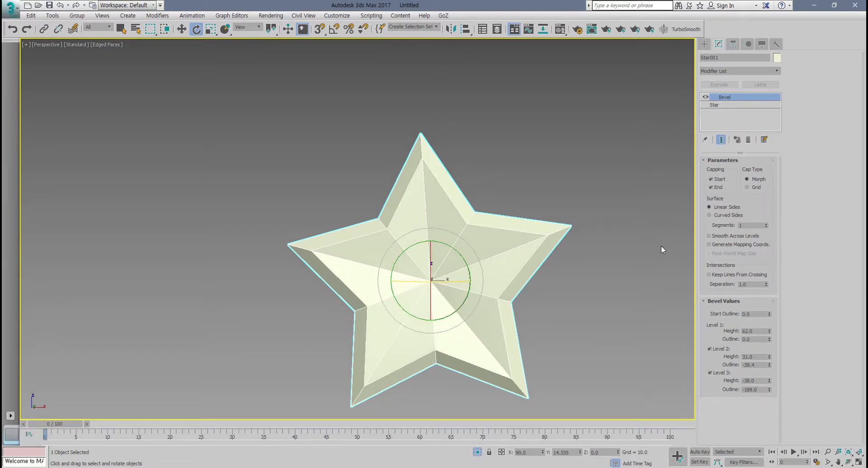
{"action": "middle_click_drag", "start_coordinate": [557, 254], "coordinate": [561, 212]}
{"action": "scroll", "coordinate": [560, 253], "scroll_direction": "up", "scroll_amount": 4}
{"action": "middle_click_drag", "start_coordinate": [561, 211], "coordinate": [651, 287], "text": "alt"}
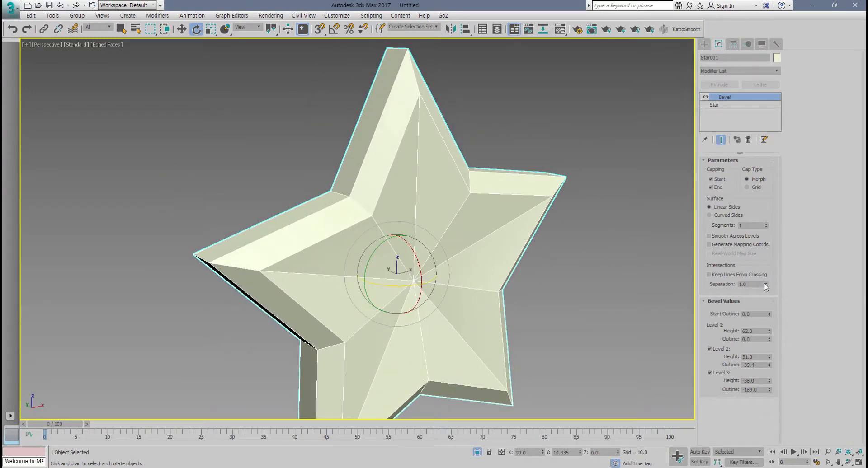
- Set the Level 3 outline to about -164.6 and the intersection separation to about 3.898
{"action": "mouse_move", "coordinate": [766, 287]}
{"action": "left_mouse_down"}
{"action": "mouse_move", "coordinate": [795, 136]}
{"action": "mouse_move", "coordinate": [764, 284]}
{"action": "left_mouse_up"}
{"action": "mouse_move", "coordinate": [770, 390]}
{"action": "left_mouse_down"}
{"action": "mouse_move", "coordinate": [772, 409]}
{"action": "mouse_move", "coordinate": [776, 6]}
{"action": "mouse_move", "coordinate": [769, 391]}
{"action": "left_mouse_up"}
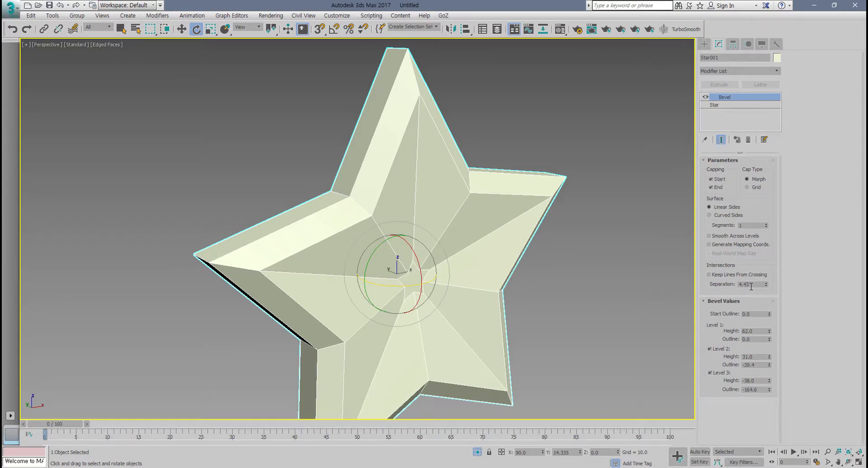
{"action": "mouse_move", "coordinate": [548, 300]}
{"action": "middle_mouse_down", "text": "alt"}
{"action": "mouse_move", "coordinate": [521, 277]}
{"action": "mouse_move", "coordinate": [533, 271]}
{"action": "mouse_move", "coordinate": [534, 299]}
{"action": "middle_mouse_up", "text": "alt"}
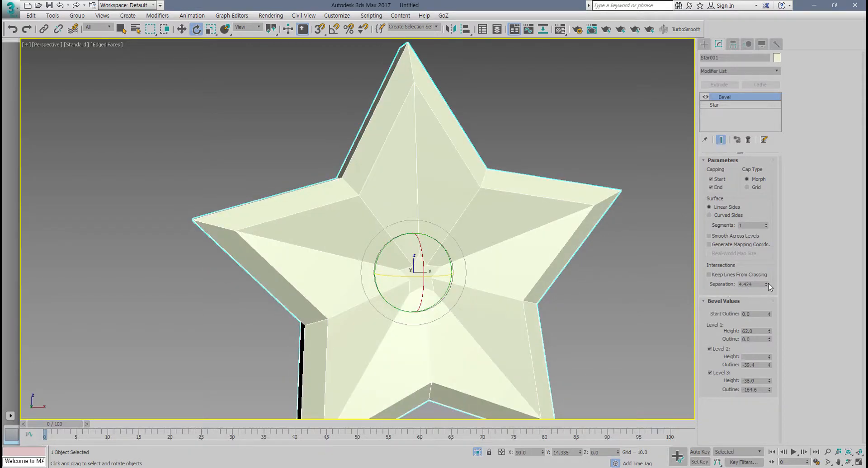
{"action": "left_click_drag", "start_coordinate": [767, 286], "coordinate": [767, 284]}
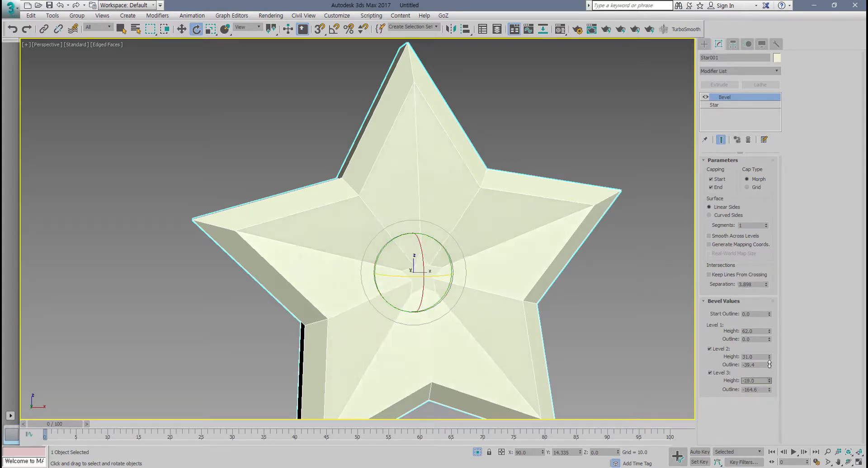
- Set the bevel heights to about 71.5, 39.0 and -44.0, the Level 2 outline to about -42.4, and try a different start outline
{"action": "left_click_drag", "start_coordinate": [770, 381], "coordinate": [770, 317]}
{"action": "middle_click_drag", "start_coordinate": [616, 351], "coordinate": [441, 337], "text": "alt"}
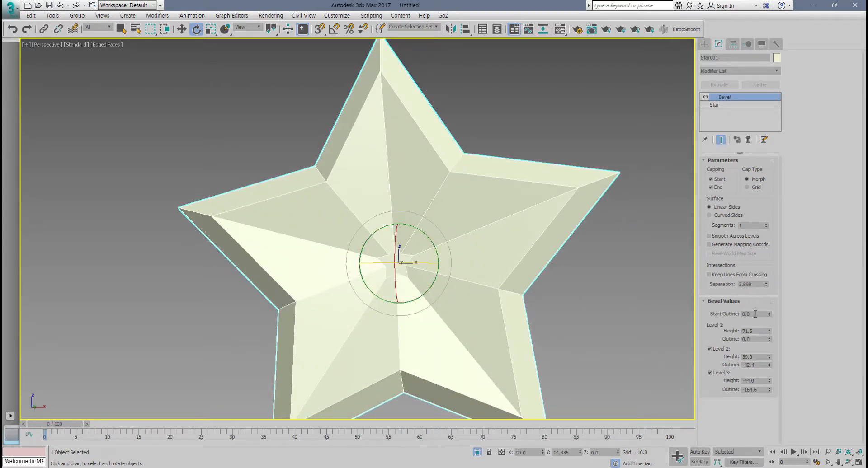
{"action": "left_click_drag", "start_coordinate": [770, 316], "coordinate": [764, 285]}
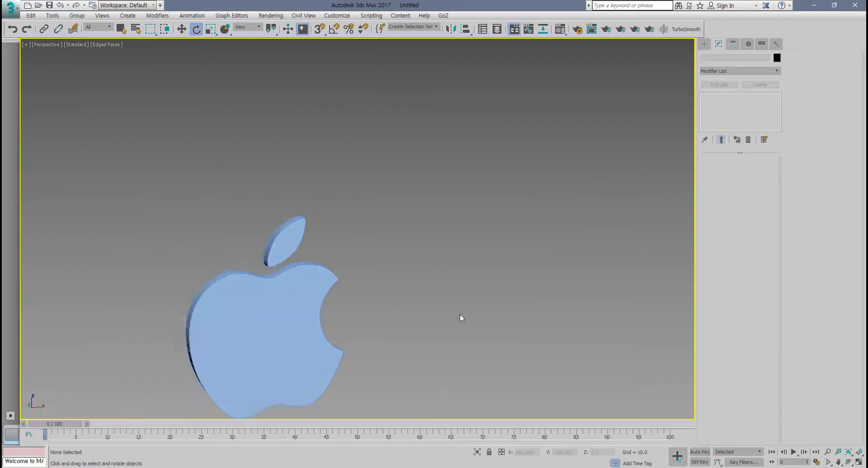
{"action": "middle_click_drag", "start_coordinate": [461, 318], "coordinate": [446, 279]}
{"action": "left_click", "coordinate": [704, 44]}
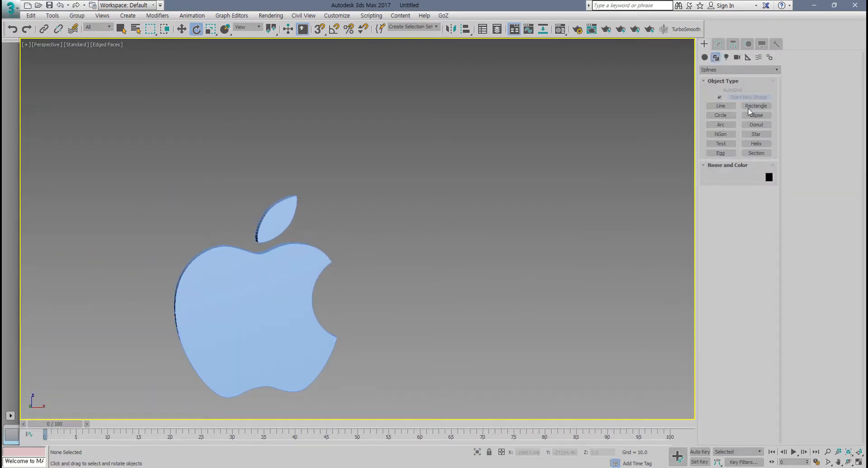
{"action": "left_click", "coordinate": [720, 143]}
{"action": "left_click", "coordinate": [472, 242]}
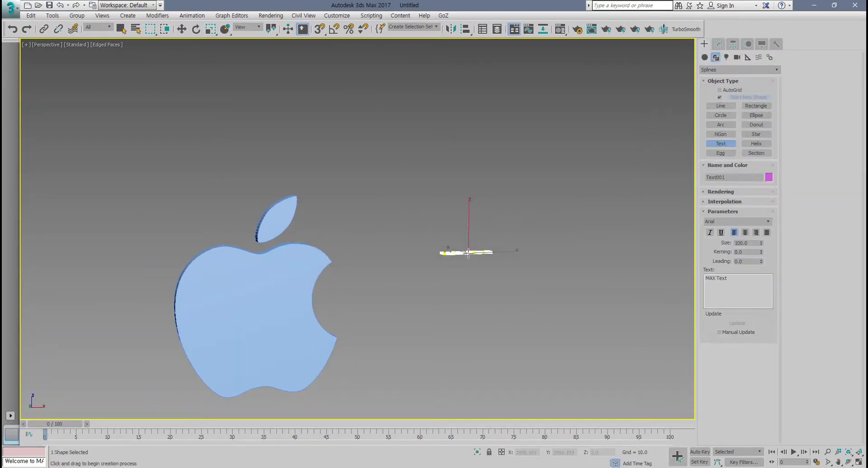
{"action": "scroll", "coordinate": [470, 253], "scroll_direction": "up", "scroll_amount": 3}
{"action": "key", "text": "alt+w"}
{"action": "middle_click_drag", "start_coordinate": [485, 161], "coordinate": [459, 164]}
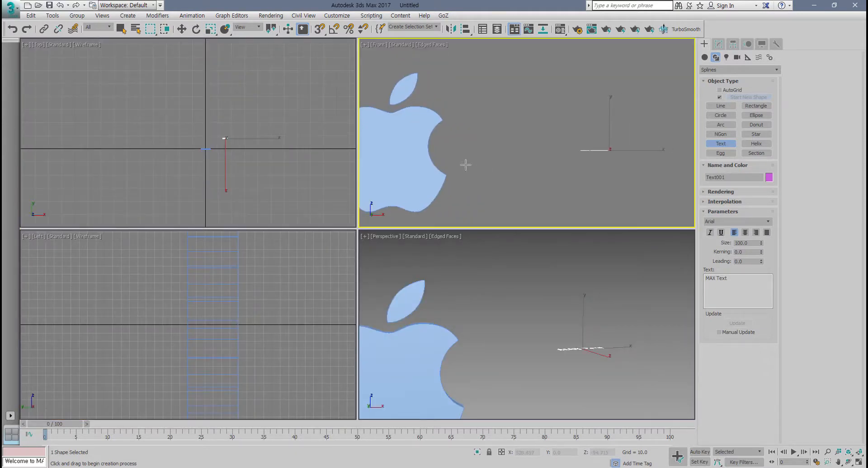
{"action": "key", "text": "Delete"}
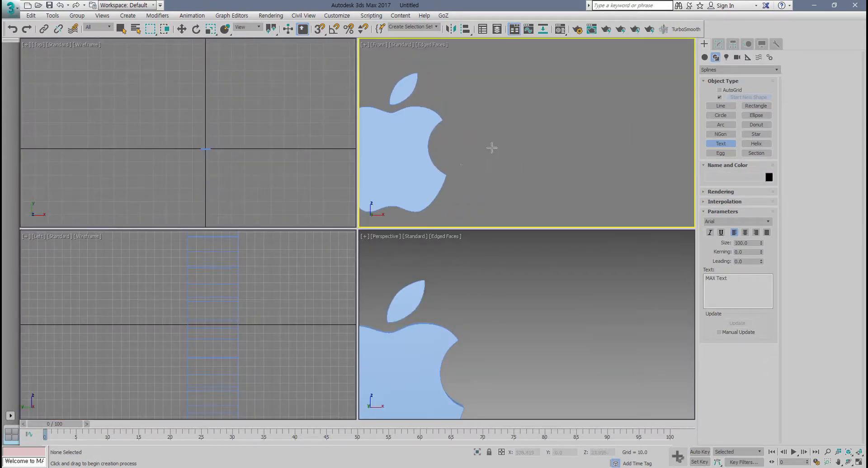
- Place a text shape beside the logo's bitten side in the front view and change its content to 890
{"action": "left_click", "coordinate": [493, 148]}
{"action": "key", "text": "alt+w"}
{"action": "middle_click_drag", "start_coordinate": [455, 190], "coordinate": [504, 177]}
{"action": "scroll", "coordinate": [376, 244], "scroll_direction": "up", "scroll_amount": 5}
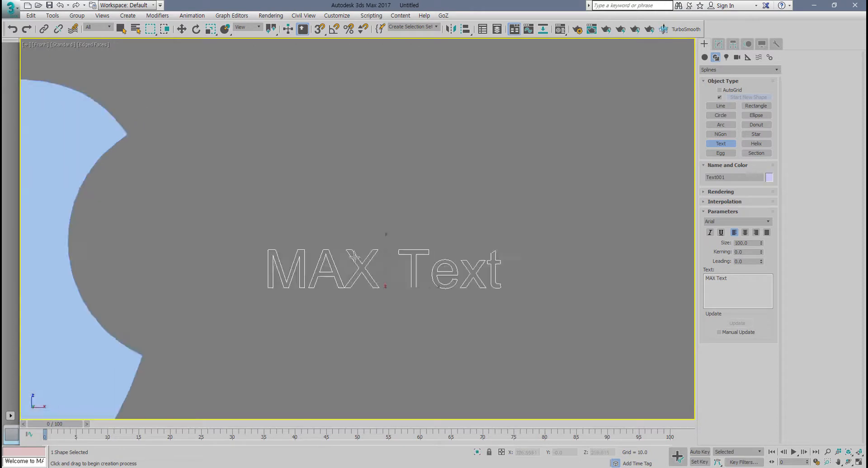
{"action": "double_click", "coordinate": [722, 278]}
{"action": "key", "text": "ctrl+a"}
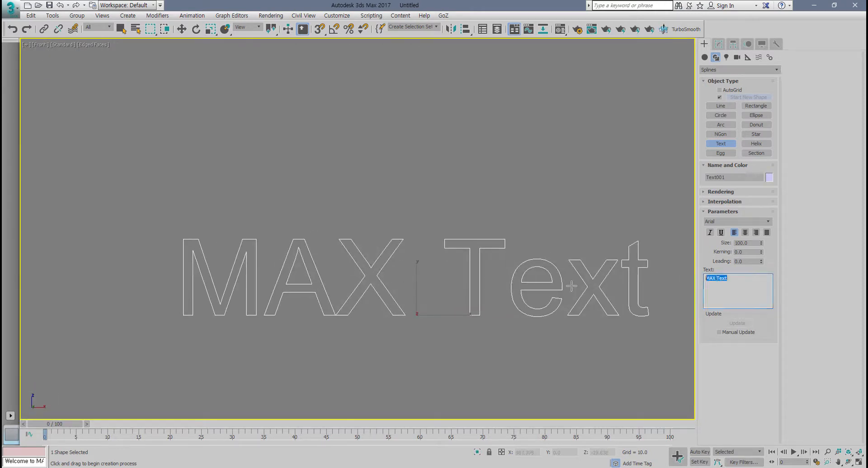
{"action": "type", "text": "8"}
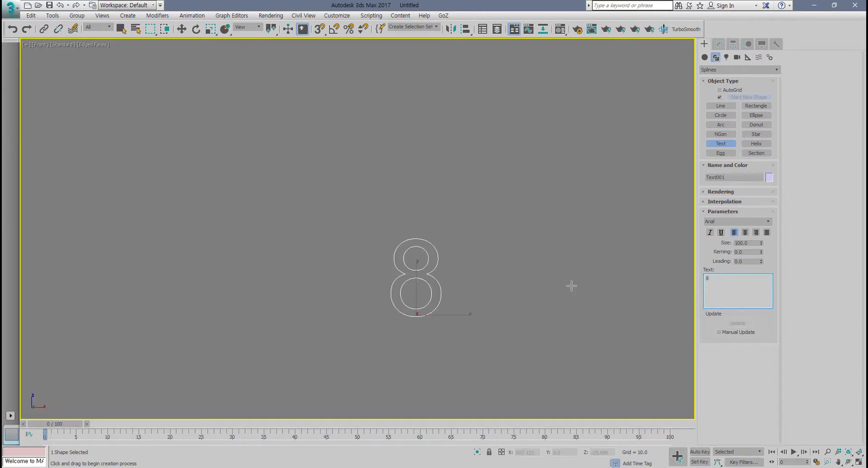
{"action": "type", "text": "9"}
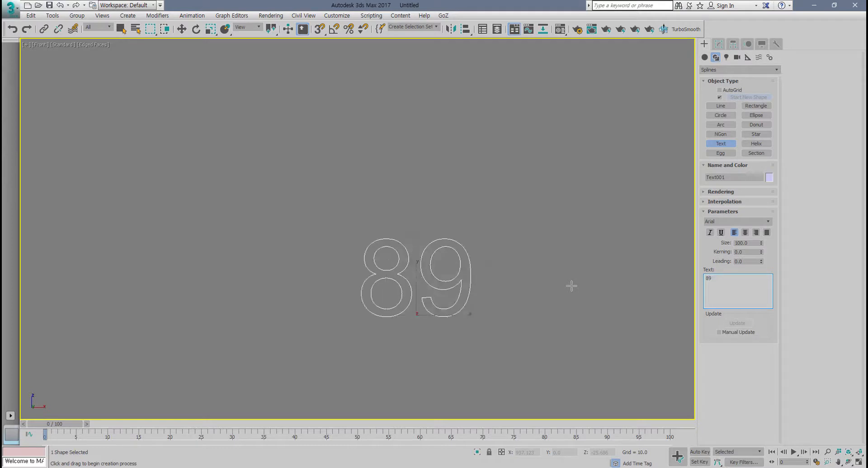
{"action": "type", "text": "0ㅁ"}
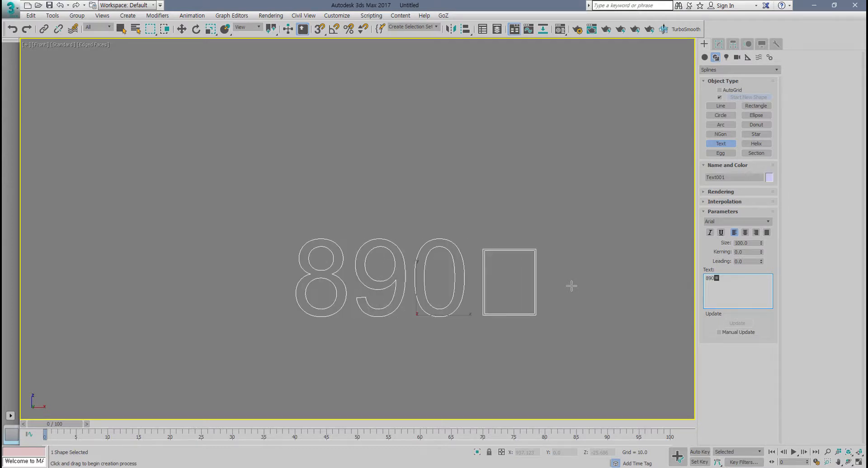
{"action": "key", "text": "BackSpace"}
- Apply a Bevel modifier to the 890 text shape
{"action": "scroll", "coordinate": [476, 288], "scroll_direction": "up", "scroll_amount": 5}
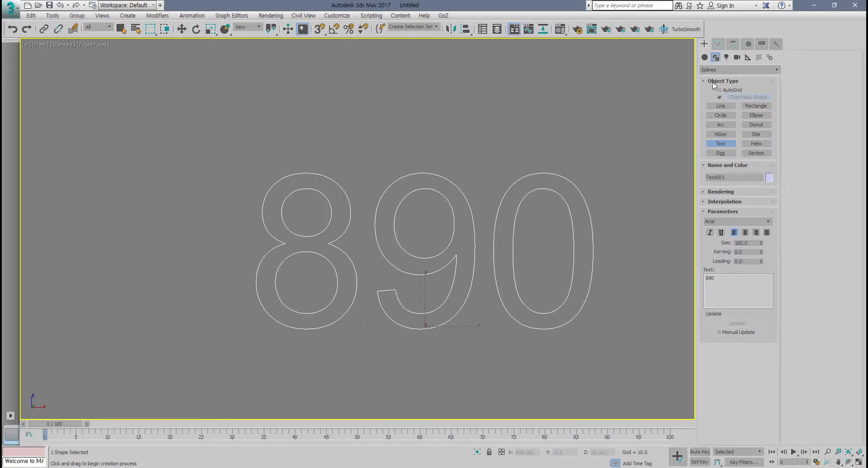
{"action": "key", "text": "e"}
{"action": "left_click", "coordinate": [719, 44]}
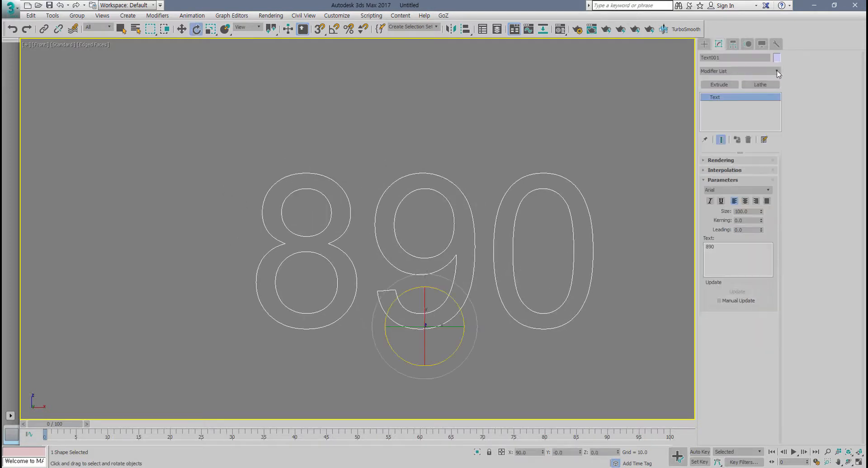
{"action": "left_click", "coordinate": [777, 71]}
{"action": "left_click", "coordinate": [740, 245]}
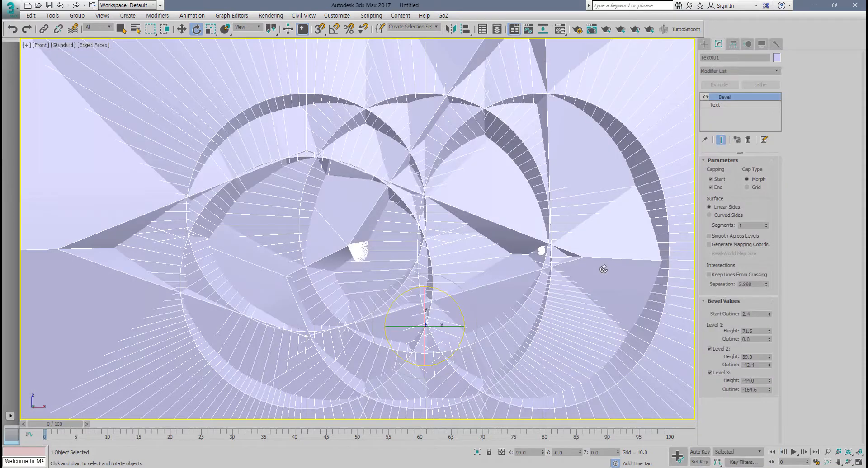
- Reset the text's bevel: separation 0.01, start outline and all level heights and outlines 0.0, with Levels 2 and 3 disabled
{"action": "right_click", "coordinate": [768, 284]}
{"action": "right_click", "coordinate": [769, 365]}
{"action": "right_click", "coordinate": [769, 357]}
{"action": "right_click", "coordinate": [769, 381]}
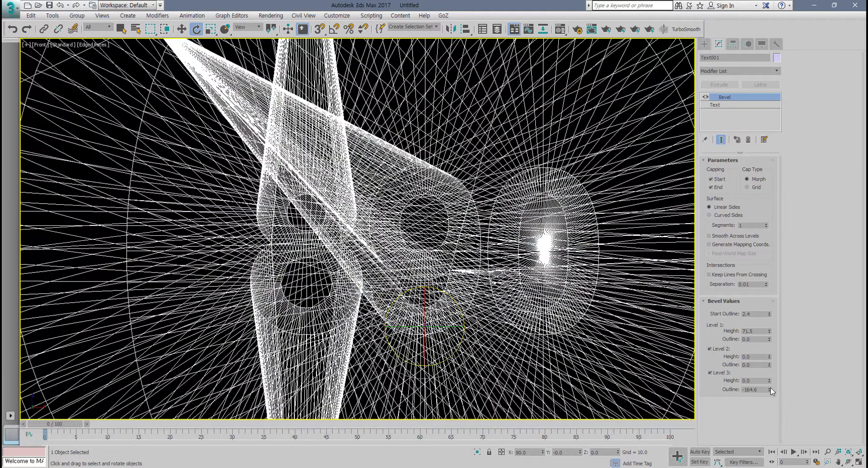
{"action": "right_click", "coordinate": [769, 390]}
{"action": "left_click", "coordinate": [710, 373]}
{"action": "left_click", "coordinate": [710, 349]}
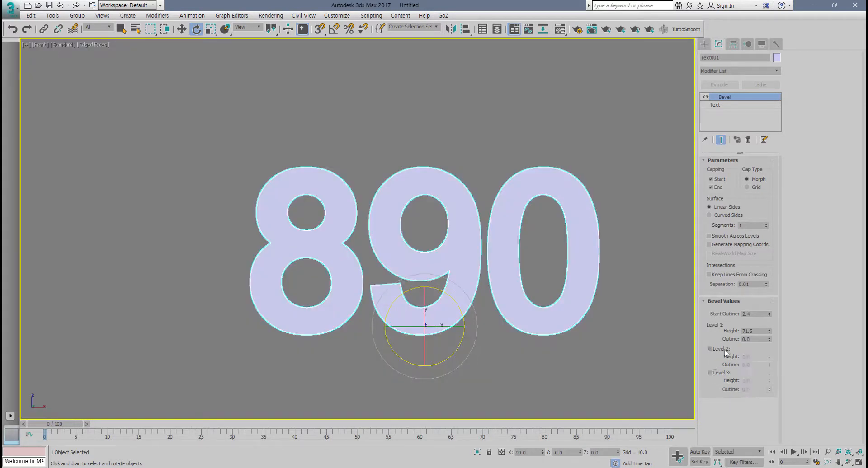
{"action": "right_click", "coordinate": [769, 332]}
{"action": "right_click", "coordinate": [769, 314]}
- Set the text bevel's Level 1 height to 3.5 and enable Level 2 with height 2.5 and outline -2.6
{"action": "mouse_move", "coordinate": [422, 257]}
{"action": "middle_mouse_down"}
{"action": "mouse_move", "coordinate": [395, 258]}
{"action": "mouse_move", "coordinate": [421, 270]}
{"action": "middle_mouse_up"}
{"action": "scroll", "coordinate": [420, 271], "scroll_direction": "up", "scroll_amount": 3}
{"action": "middle_click_drag", "start_coordinate": [454, 296], "coordinate": [466, 296]}
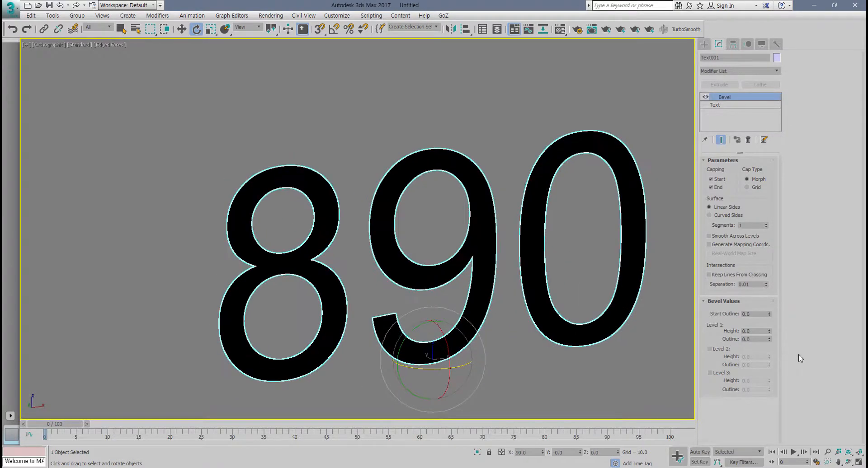
{"action": "left_click_drag", "start_coordinate": [771, 334], "coordinate": [771, 326]}
{"action": "left_click", "coordinate": [720, 350]}
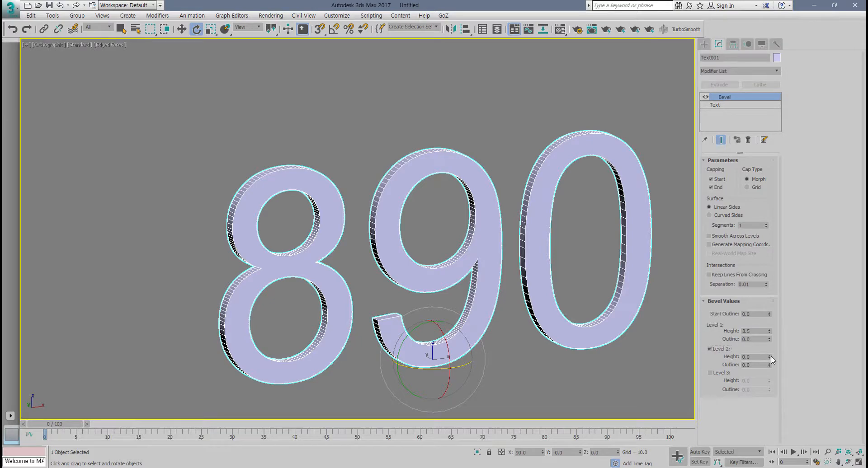
{"action": "left_click_drag", "start_coordinate": [770, 357], "coordinate": [772, 371]}
{"action": "scroll", "coordinate": [475, 281], "scroll_direction": "up", "scroll_amount": 5}
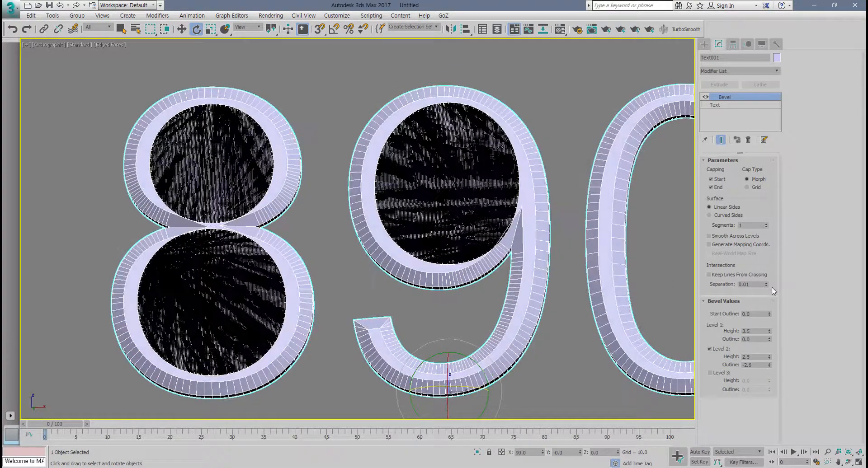
- Keep the bevel lines from crossing and try several separations, settling on about 0.55
{"action": "left_click_drag", "start_coordinate": [767, 285], "coordinate": [767, 276]}
{"action": "left_click", "coordinate": [745, 273]}
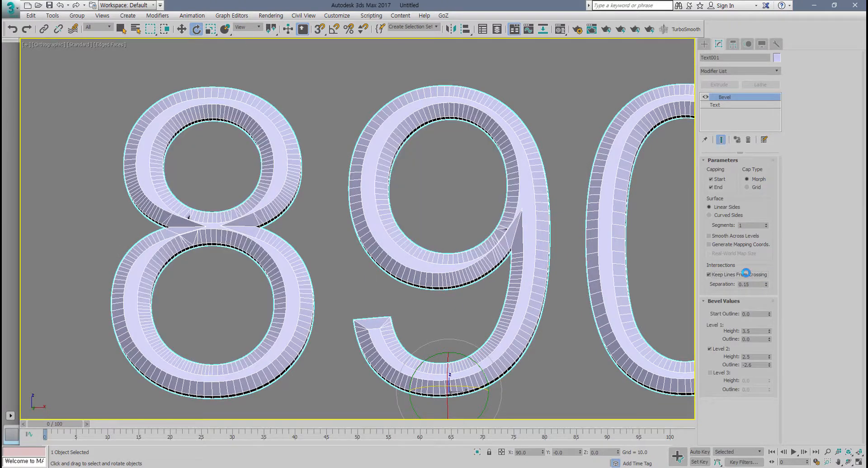
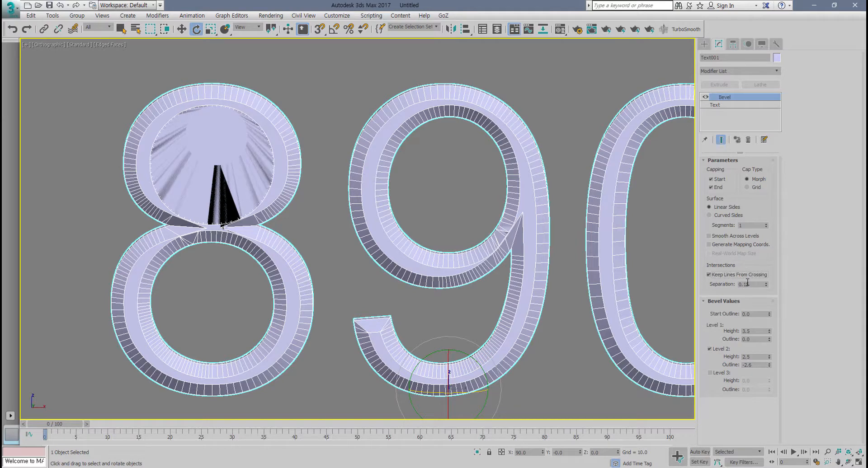
{"action": "left_click_drag", "start_coordinate": [767, 286], "coordinate": [767, 201]}
{"action": "left_click_drag", "start_coordinate": [767, 139], "coordinate": [768, 230]}
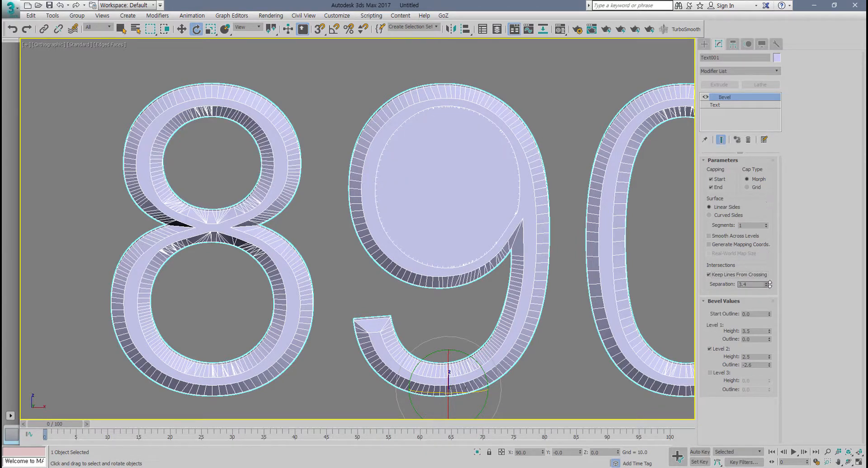
{"action": "left_click_drag", "start_coordinate": [549, 301], "coordinate": [569, 294]}
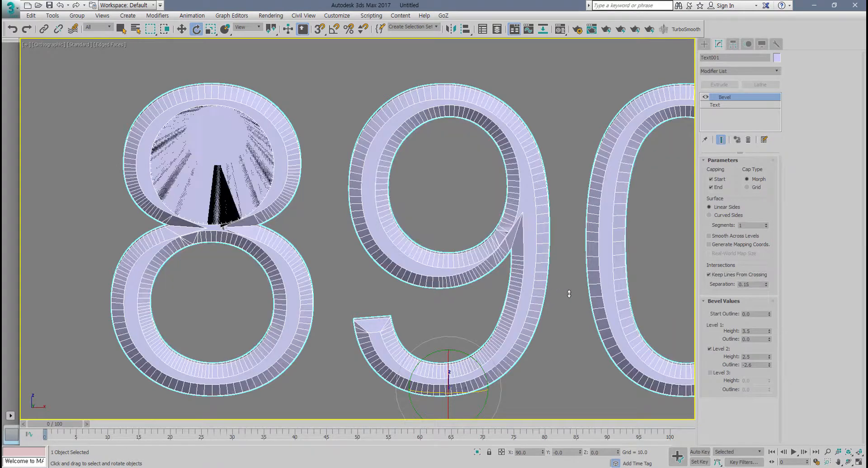
{"action": "left_click_drag", "start_coordinate": [768, 286], "coordinate": [769, 265]}
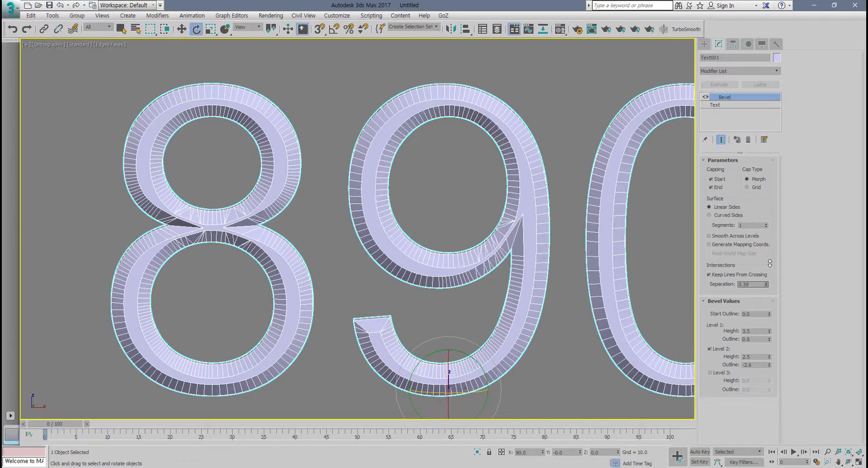
- Set the text's Level 2 outline to -2.2 and its start outline to 0.4
{"action": "middle_click_drag", "start_coordinate": [615, 283], "coordinate": [587, 271], "text": "alt"}
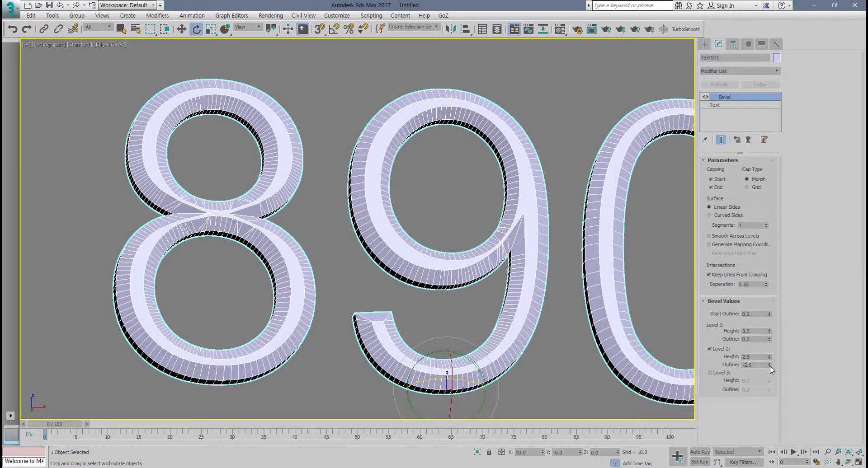
{"action": "left_click_drag", "start_coordinate": [769, 365], "coordinate": [770, 367]}
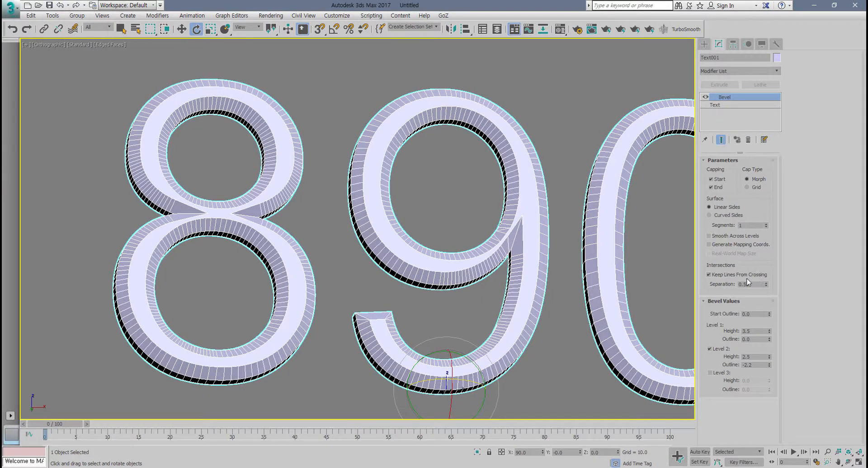
{"action": "mouse_move", "coordinate": [546, 303]}
{"action": "middle_mouse_down", "text": "alt"}
{"action": "mouse_move", "coordinate": [525, 322]}
{"action": "mouse_move", "coordinate": [553, 318]}
{"action": "middle_mouse_up", "text": "alt"}
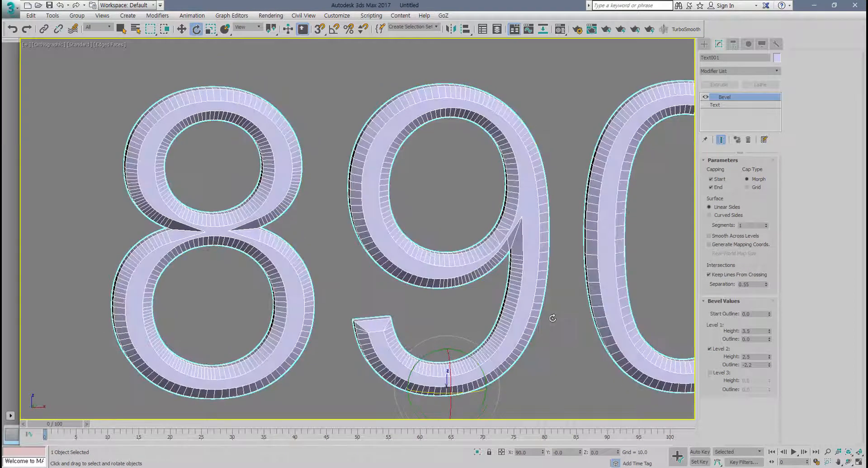
{"action": "mouse_move", "coordinate": [770, 314]}
{"action": "left_mouse_down"}
{"action": "mouse_move", "coordinate": [771, 304]}
{"action": "mouse_move", "coordinate": [773, 318]}
{"action": "left_mouse_up"}
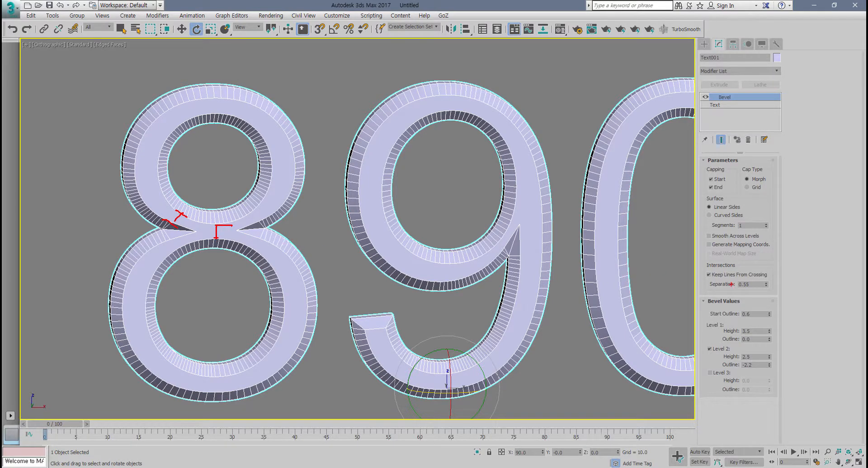
{"action": "left_click_drag", "start_coordinate": [755, 321], "coordinate": [692, 316]}
{"action": "mouse_move", "coordinate": [741, 300]}
{"action": "left_mouse_down"}
{"action": "mouse_move", "coordinate": [775, 324]}
{"action": "mouse_move", "coordinate": [711, 325]}
{"action": "left_mouse_up"}
{"action": "key", "text": "Escape"}
{"action": "mouse_move", "coordinate": [769, 314]}
{"action": "left_mouse_down"}
{"action": "mouse_move", "coordinate": [773, 306]}
{"action": "mouse_move", "coordinate": [771, 315]}
{"action": "left_mouse_up"}
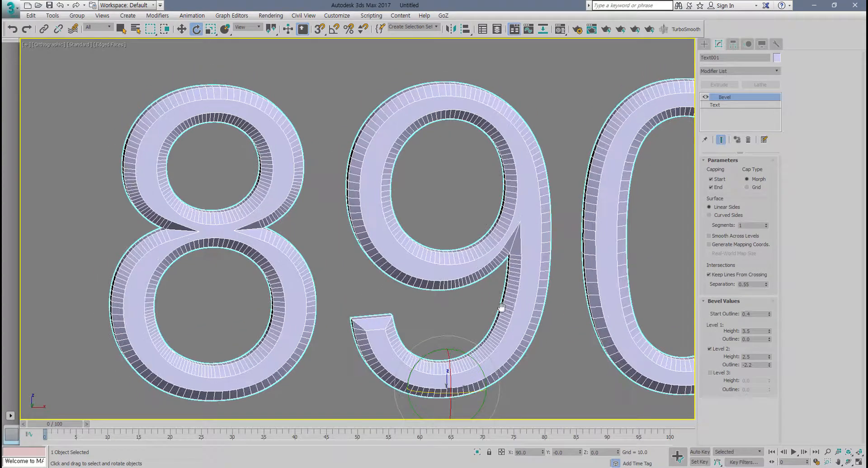
- Scale the 890 text up uniformly until its digits are roughly half the height of the logo's apple body
{"action": "scroll", "coordinate": [421, 287], "scroll_direction": "down", "scroll_amount": 5}
{"action": "middle_click_drag", "start_coordinate": [501, 307], "coordinate": [430, 302]}
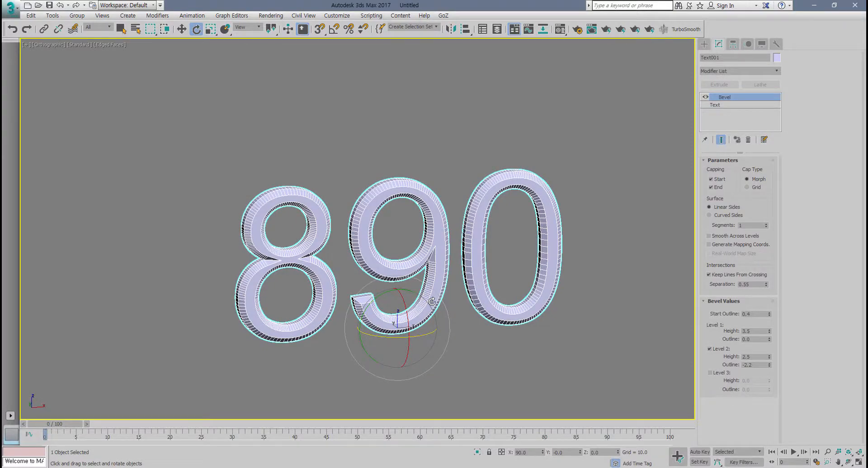
{"action": "scroll", "coordinate": [289, 274], "scroll_direction": "down", "scroll_amount": 5}
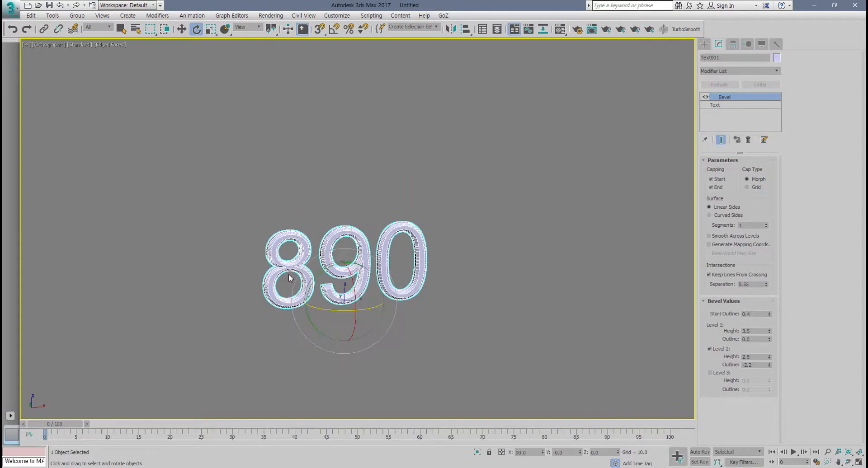
{"action": "middle_click_drag", "start_coordinate": [289, 274], "coordinate": [351, 263]}
{"action": "scroll", "coordinate": [354, 254], "scroll_direction": "down", "scroll_amount": 7}
{"action": "left_click", "coordinate": [240, 241]}
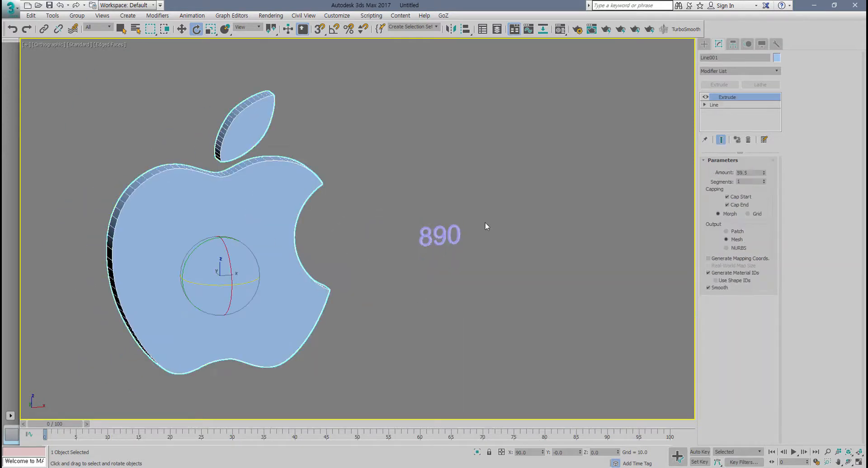
{"action": "left_click_drag", "start_coordinate": [430, 254], "coordinate": [428, 253]}
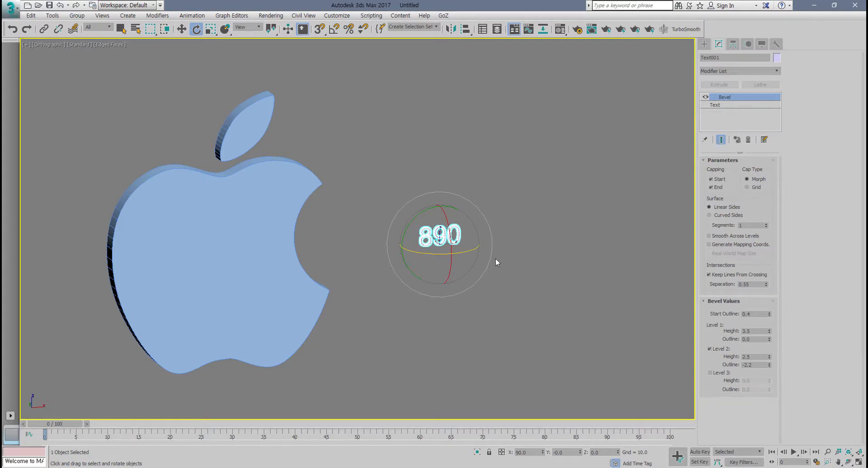
{"action": "scroll", "coordinate": [496, 260], "scroll_direction": "up", "scroll_amount": 2}
{"action": "middle_click_drag", "start_coordinate": [460, 256], "coordinate": [509, 247]}
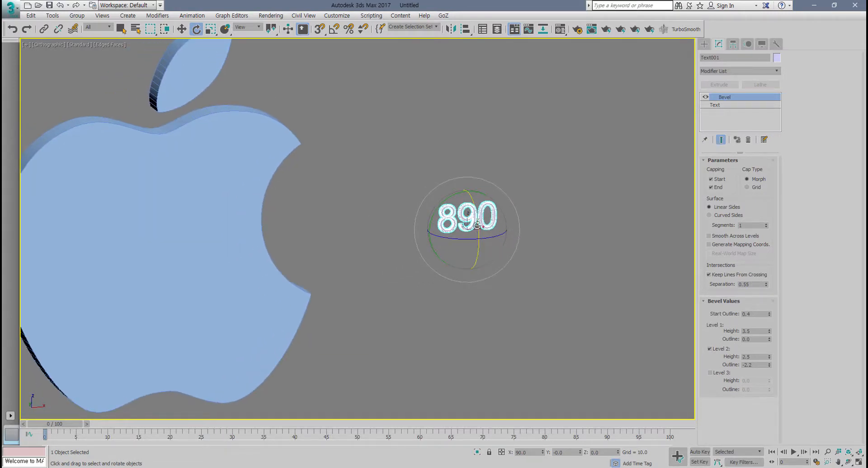
{"action": "key", "text": "r"}
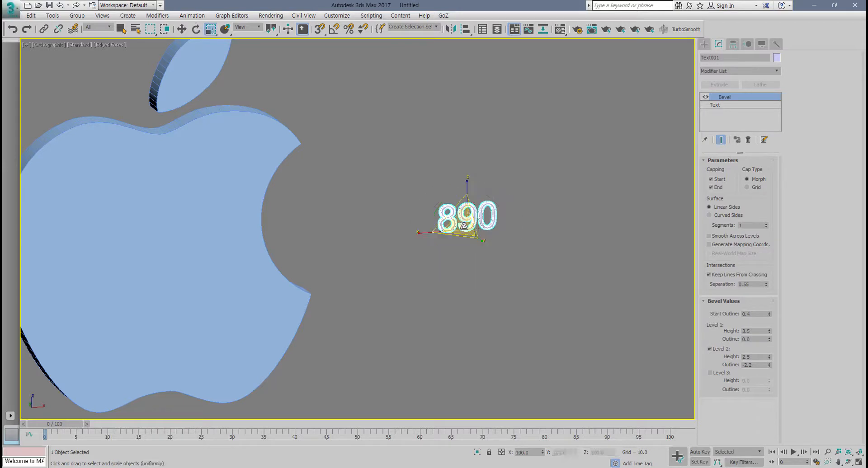
{"action": "left_click_drag", "start_coordinate": [466, 224], "coordinate": [463, 189]}
- Copy the extruded logo along X and place the copy beside the original, on the side away from the text
{"action": "scroll", "coordinate": [466, 213], "scroll_direction": "down", "scroll_amount": 3}
{"action": "left_click", "coordinate": [344, 260]}
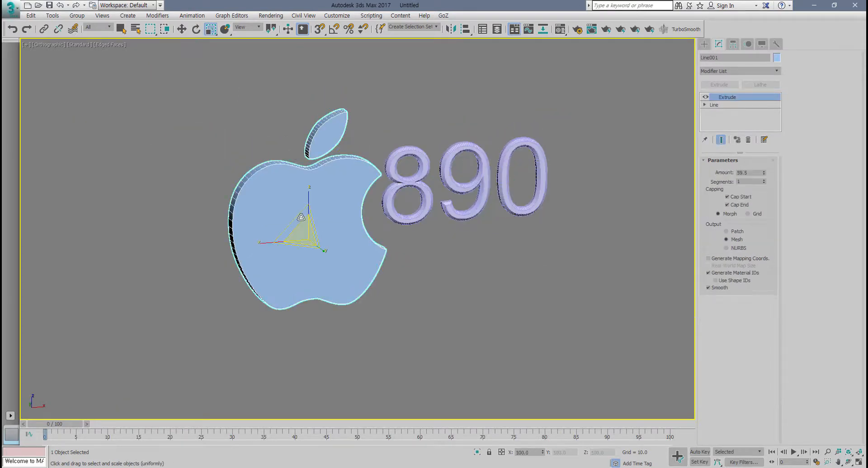
{"action": "key", "text": "w"}
{"action": "left_click_drag", "start_coordinate": [339, 257], "coordinate": [158, 260], "text": "shift"}
{"action": "left_click", "coordinate": [430, 277]}
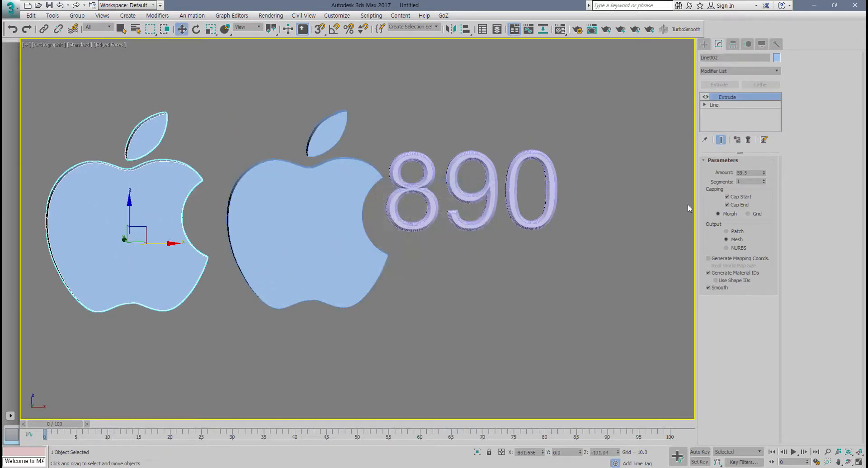
- Replace the Extrude modifier on the logo copy with a Bevel modifier
{"action": "left_click", "coordinate": [748, 140]}
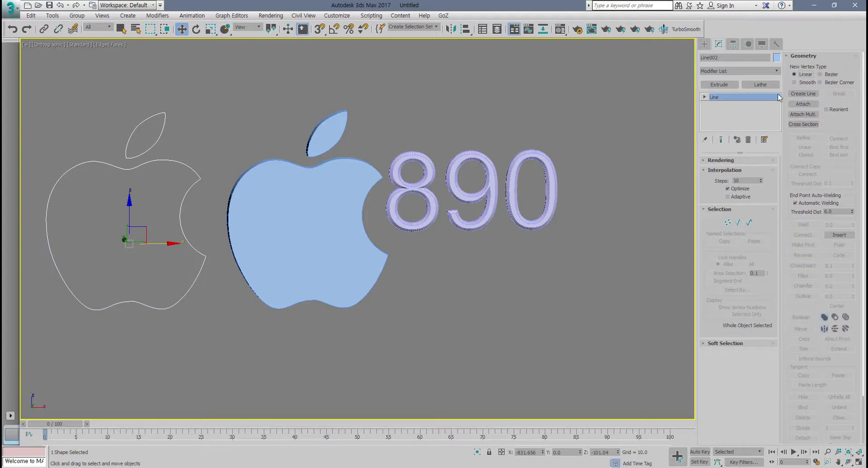
{"action": "left_click", "coordinate": [778, 71]}
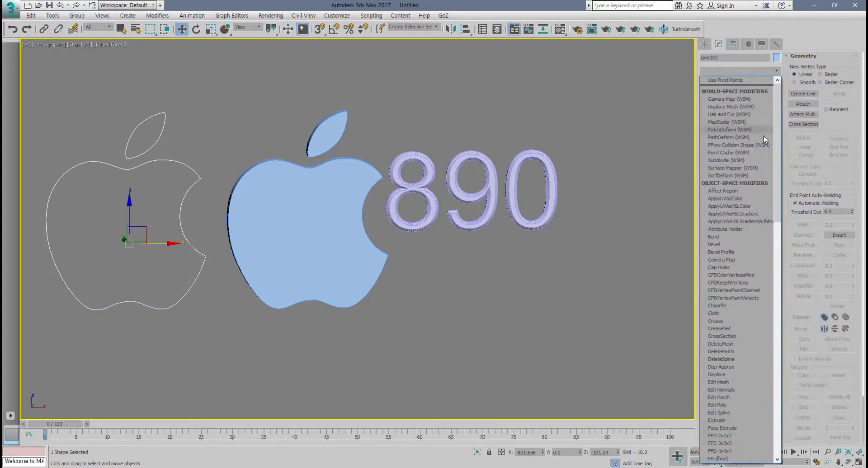
{"action": "left_click", "coordinate": [738, 246]}
- Set the logo copy's bevel to a Level 1 height of 41.0, Level 2 height of 21.5 and Level 2 outline of -11.0
{"action": "middle_click_drag", "start_coordinate": [362, 249], "coordinate": [391, 256], "text": "alt"}
{"action": "middle_click_drag", "start_coordinate": [212, 205], "coordinate": [264, 208]}
{"action": "scroll", "coordinate": [281, 204], "scroll_direction": "up", "scroll_amount": 4}
{"action": "scroll", "coordinate": [272, 203], "scroll_direction": "up", "scroll_amount": 3}
{"action": "middle_click_drag", "start_coordinate": [264, 208], "coordinate": [344, 213]}
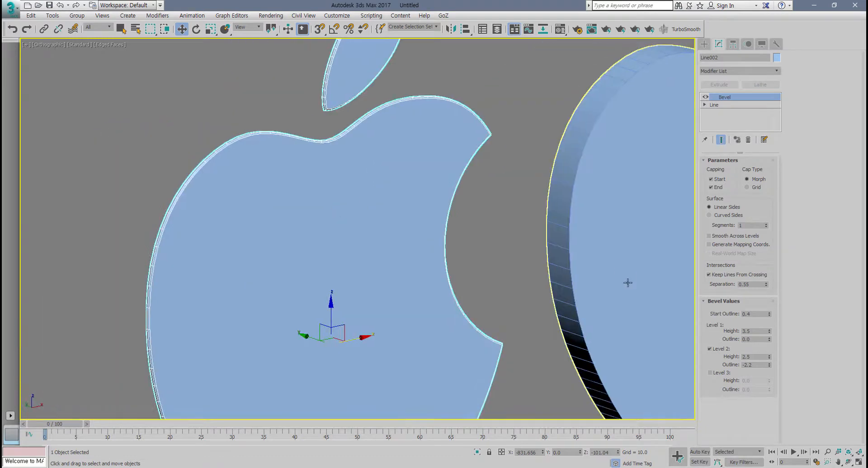
{"action": "left_click_drag", "start_coordinate": [770, 334], "coordinate": [772, 322]}
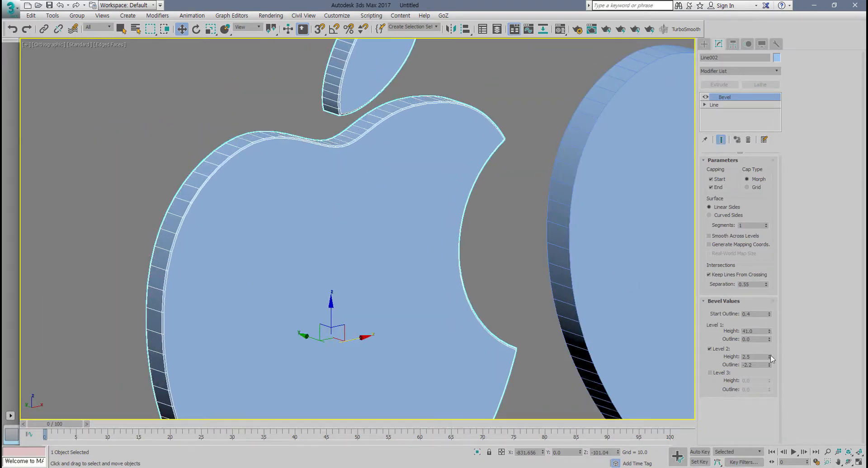
{"action": "left_click_drag", "start_coordinate": [771, 359], "coordinate": [771, 378]}
- Hide the edge lines and assign the grey 02 - Default material to both logos and the 890 text
{"action": "scroll", "coordinate": [362, 285], "scroll_direction": "down", "scroll_amount": 3}
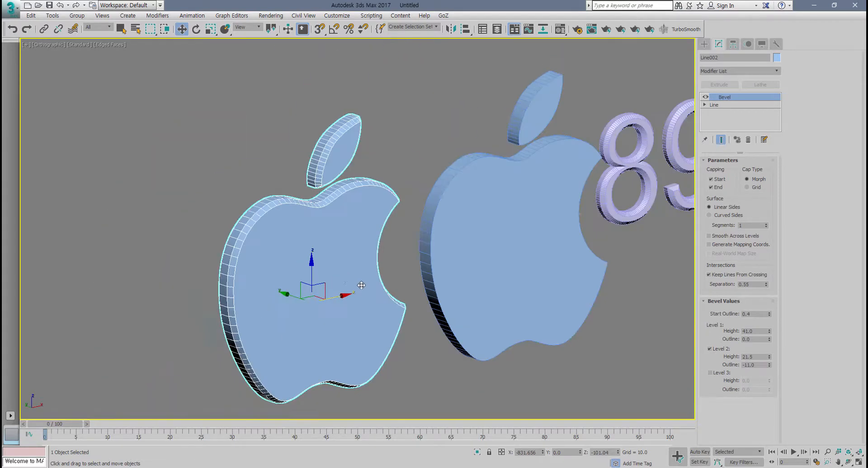
{"action": "middle_click_drag", "start_coordinate": [361, 285], "coordinate": [290, 288], "text": "alt"}
{"action": "key", "text": "F4"}
{"action": "scroll", "coordinate": [325, 284], "scroll_direction": "down", "scroll_amount": 3}
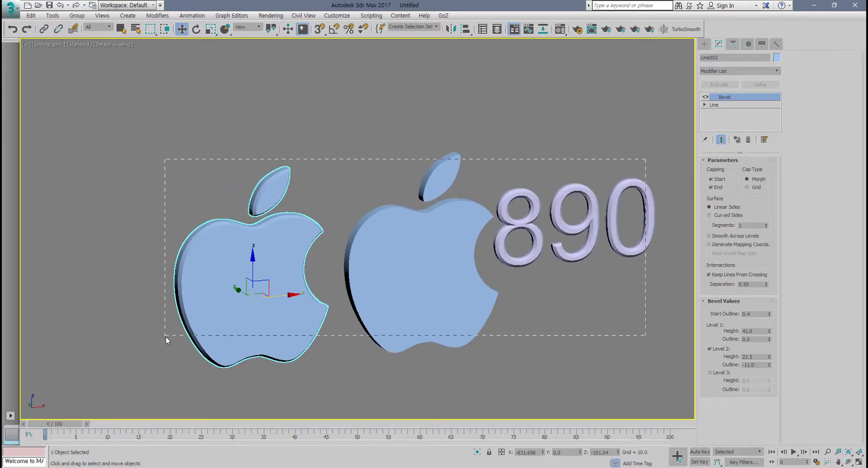
{"action": "left_click_drag", "start_coordinate": [166, 337], "coordinate": [167, 339]}
{"action": "key", "text": "m"}
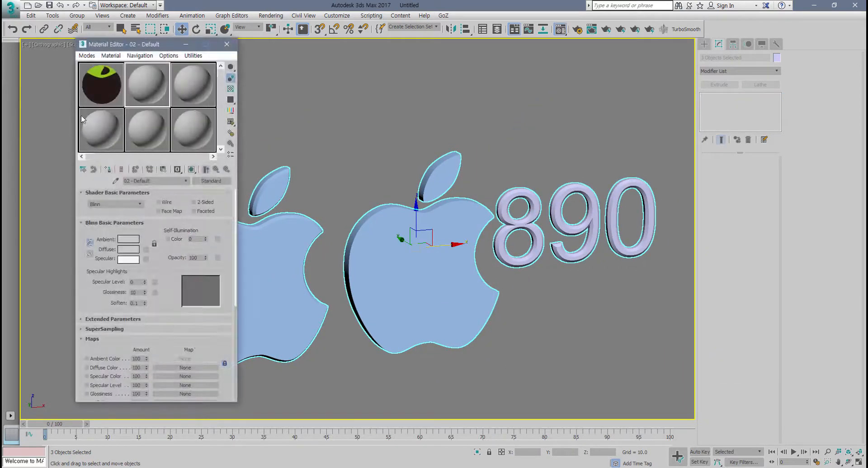
{"action": "left_click", "coordinate": [108, 169]}
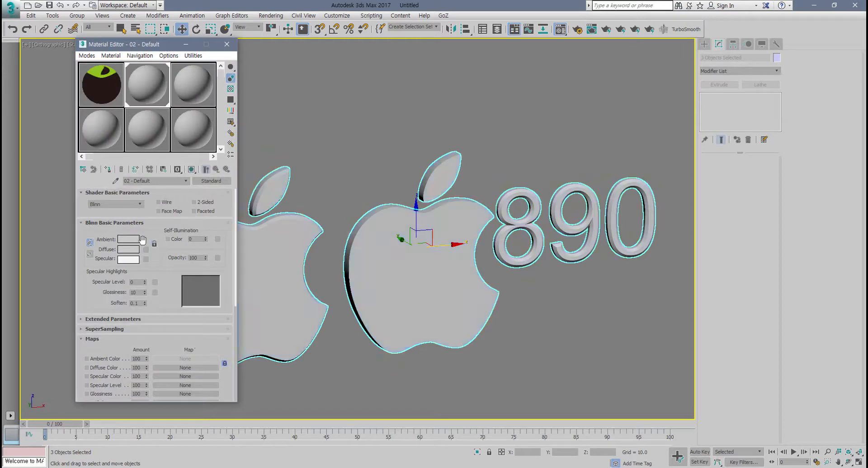
- Raise the material's specular level to 100 and its glossiness to 39, and deselect the objects
{"action": "left_click_drag", "start_coordinate": [145, 282], "coordinate": [141, 236]}
{"action": "left_click_drag", "start_coordinate": [145, 293], "coordinate": [146, 278]}
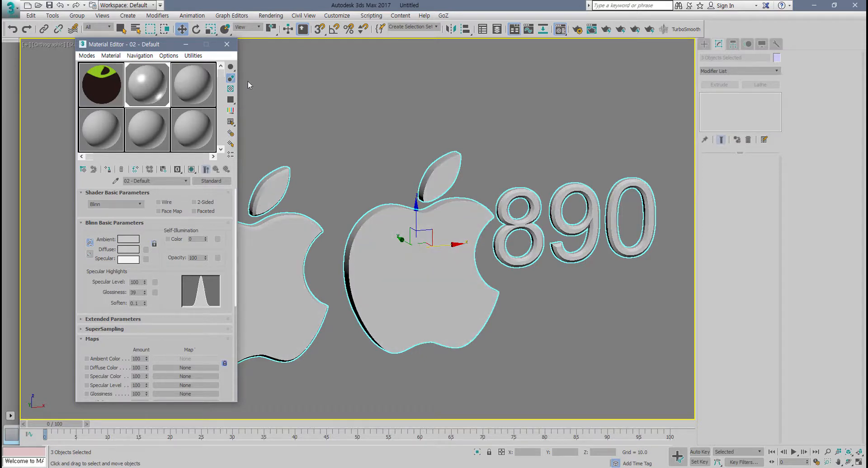
{"action": "left_click_drag", "start_coordinate": [145, 282], "coordinate": [144, 272]}
{"action": "left_click", "coordinate": [227, 44]}
{"action": "left_click", "coordinate": [365, 150]}
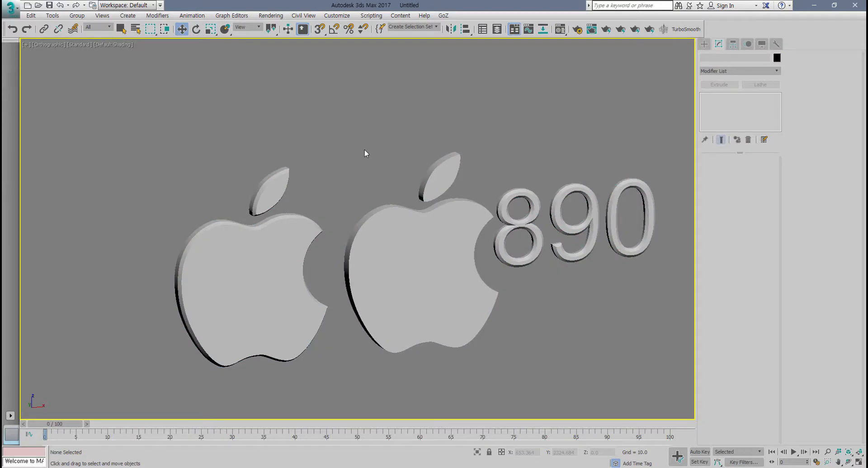
- Examine how the highlights fall on the edges of the bevelled logo, the extruded logo and the 890 text
{"action": "middle_click_drag", "start_coordinate": [361, 234], "coordinate": [288, 242], "text": "alt"}
{"action": "left_click", "coordinate": [342, 242]}
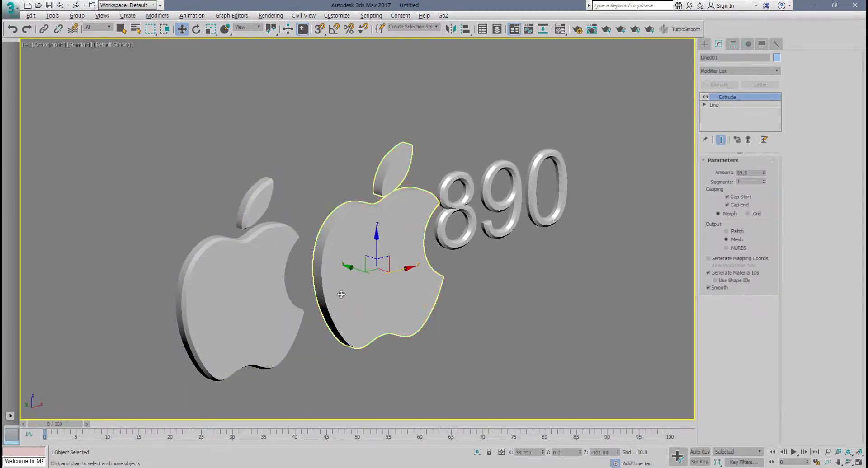
{"action": "middle_click_drag", "start_coordinate": [343, 294], "coordinate": [358, 295], "text": "alt"}
{"action": "left_click", "coordinate": [468, 312]}
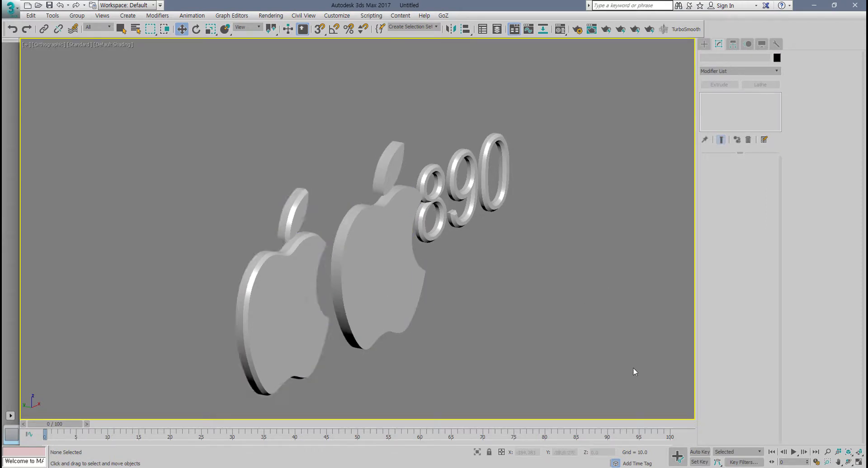
{"action": "mouse_move", "coordinate": [259, 302]}
{"action": "left_mouse_down"}
{"action": "mouse_move", "coordinate": [241, 278]}
{"action": "mouse_move", "coordinate": [263, 295]}
{"action": "left_mouse_up"}
{"action": "left_click_drag", "start_coordinate": [286, 229], "coordinate": [296, 215]}
{"action": "left_click_drag", "start_coordinate": [417, 197], "coordinate": [415, 200]}
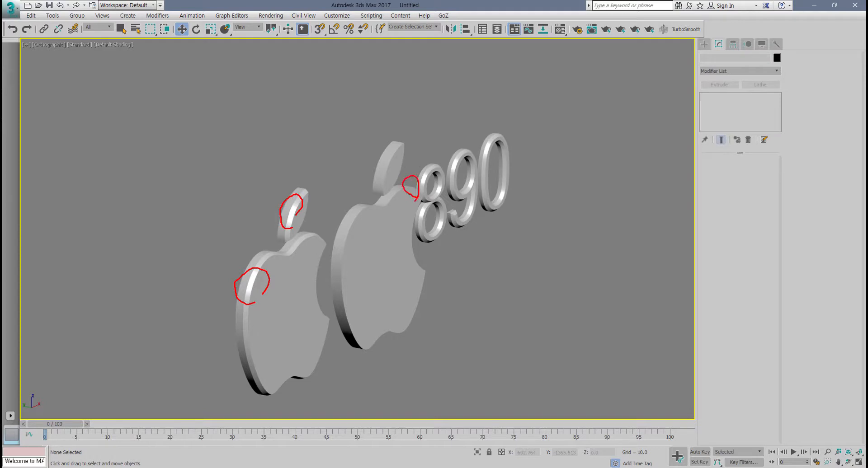
{"action": "mouse_move", "coordinate": [469, 187]}
{"action": "left_mouse_down"}
{"action": "mouse_move", "coordinate": [448, 189]}
{"action": "mouse_move", "coordinate": [491, 152]}
{"action": "left_mouse_up"}
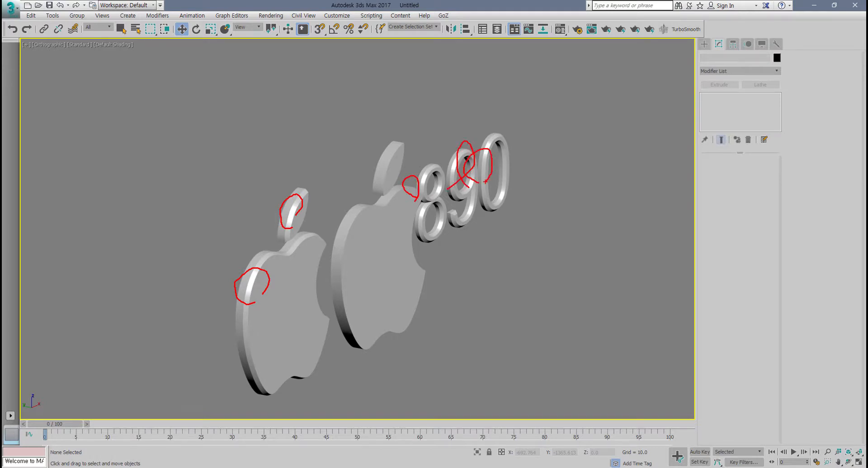
{"action": "key", "text": "Escape"}
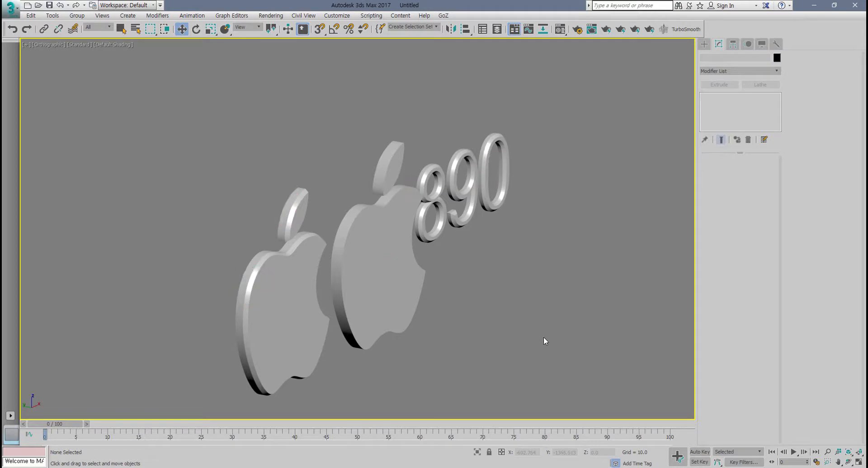
- Show the edge lines and compare the extruded logo's sharp rim with the bevelled copy's rim up close
{"action": "left_click", "coordinate": [340, 265]}
{"action": "scroll", "coordinate": [350, 233], "scroll_direction": "up", "scroll_amount": 5}
{"action": "left_click", "coordinate": [350, 233]}
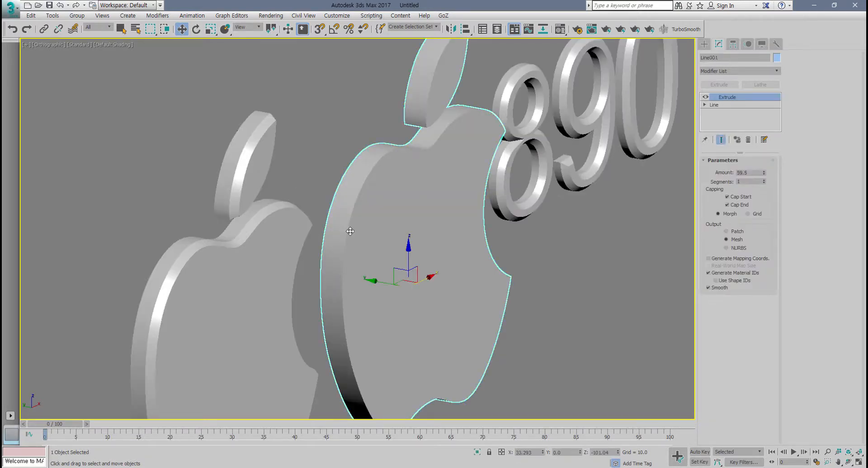
{"action": "scroll", "coordinate": [351, 234], "scroll_direction": "up", "scroll_amount": 4}
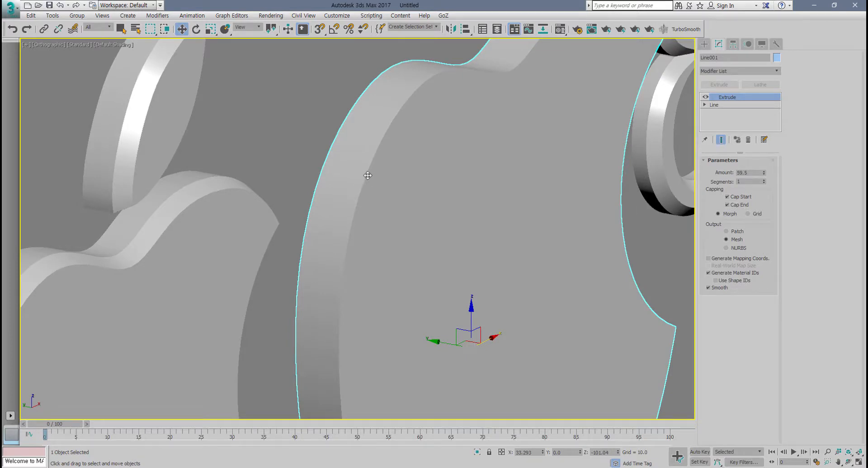
{"action": "scroll", "coordinate": [330, 244], "scroll_direction": "down", "scroll_amount": 4}
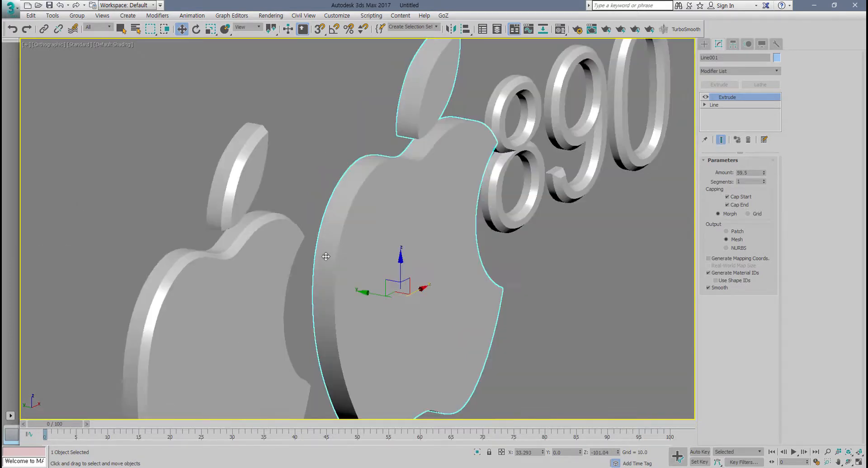
{"action": "scroll", "coordinate": [195, 293], "scroll_direction": "up", "scroll_amount": 2}
{"action": "key", "text": "F4"}
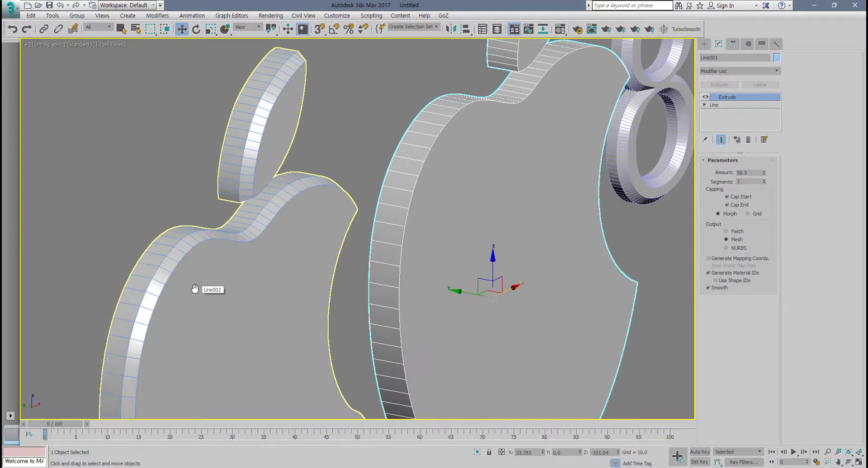
{"action": "left_click", "coordinate": [196, 289]}
{"action": "scroll", "coordinate": [186, 263], "scroll_direction": "up", "scroll_amount": 4}
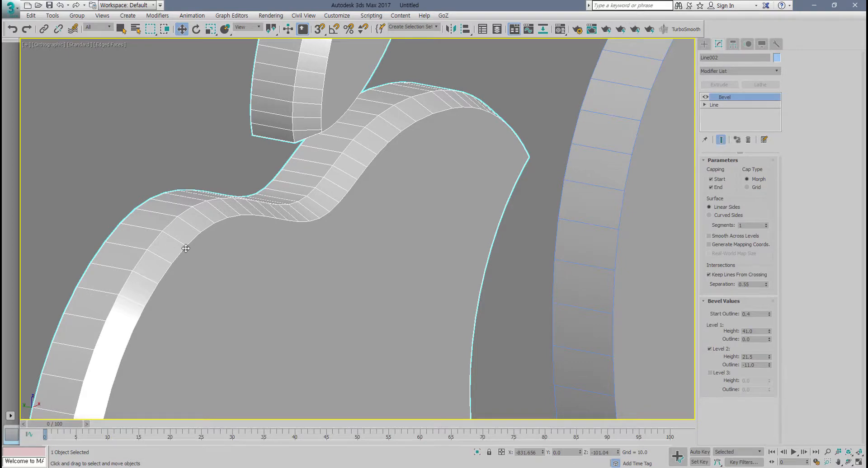
{"action": "scroll", "coordinate": [186, 249], "scroll_direction": "down", "scroll_amount": 7}
{"action": "middle_click_drag", "start_coordinate": [214, 266], "coordinate": [312, 235], "text": "alt"}
{"action": "scroll", "coordinate": [276, 259], "scroll_direction": "up", "scroll_amount": 2}
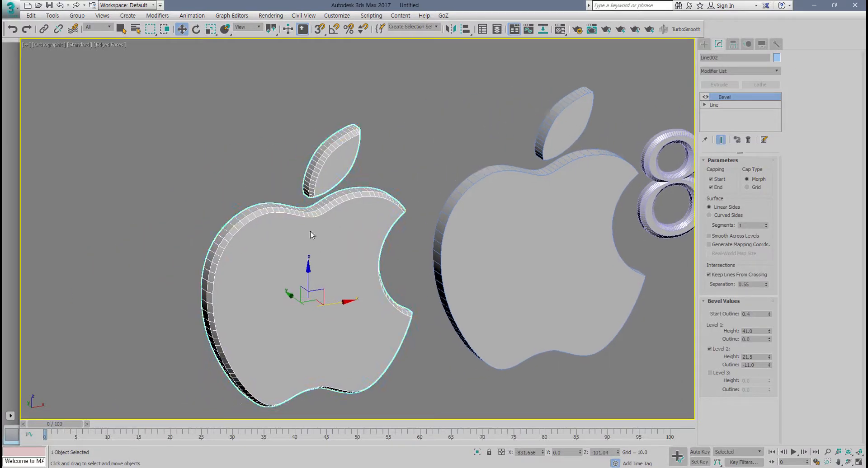
- Switch the logo copy's bevel to curved sides with 2 segments
{"action": "scroll", "coordinate": [267, 236], "scroll_direction": "up", "scroll_amount": 5}
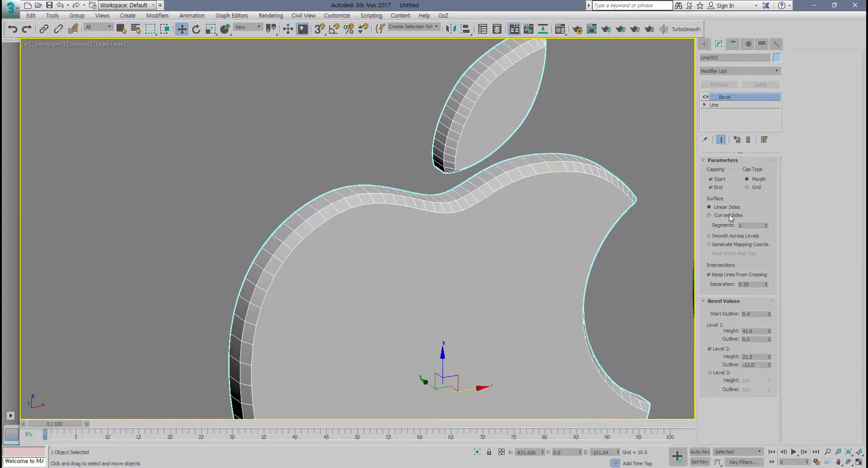
{"action": "left_click_drag", "start_coordinate": [766, 226], "coordinate": [769, 223]}
{"action": "scroll", "coordinate": [392, 239], "scroll_direction": "up", "scroll_amount": 4}
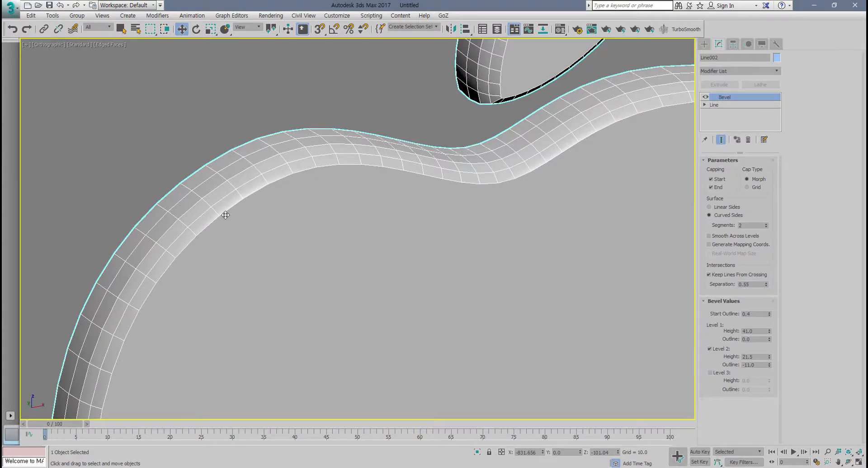
{"action": "scroll", "coordinate": [226, 215], "scroll_direction": "down", "scroll_amount": 6}
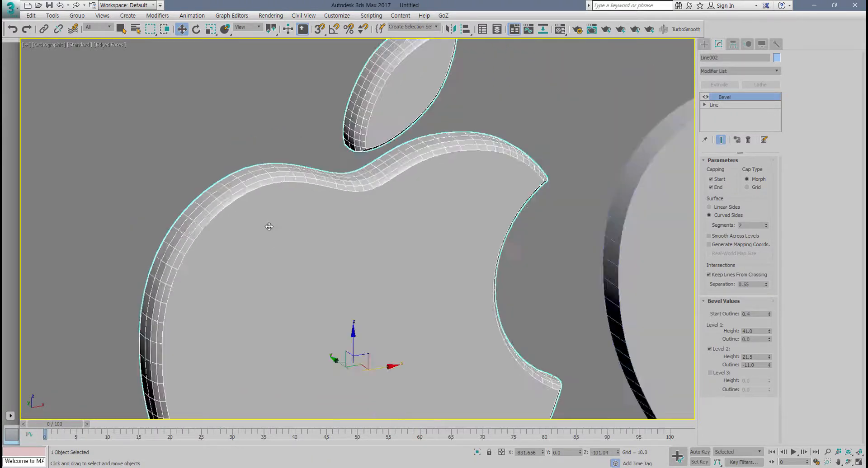
{"action": "middle_click_drag", "start_coordinate": [270, 226], "coordinate": [510, 271], "text": "alt"}
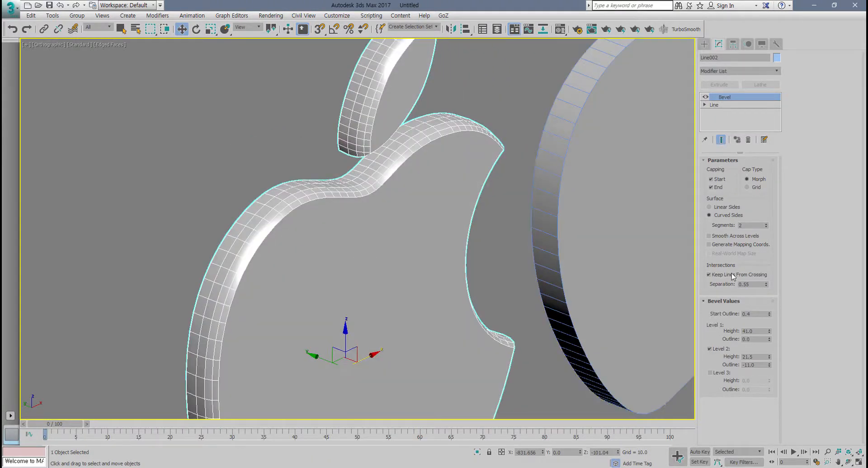
- Return the logo copy's bevel to linear sides and hide the edge lines to inspect its shading
{"action": "left_click", "coordinate": [720, 209]}
{"action": "middle_click_drag", "start_coordinate": [333, 287], "coordinate": [320, 296]}
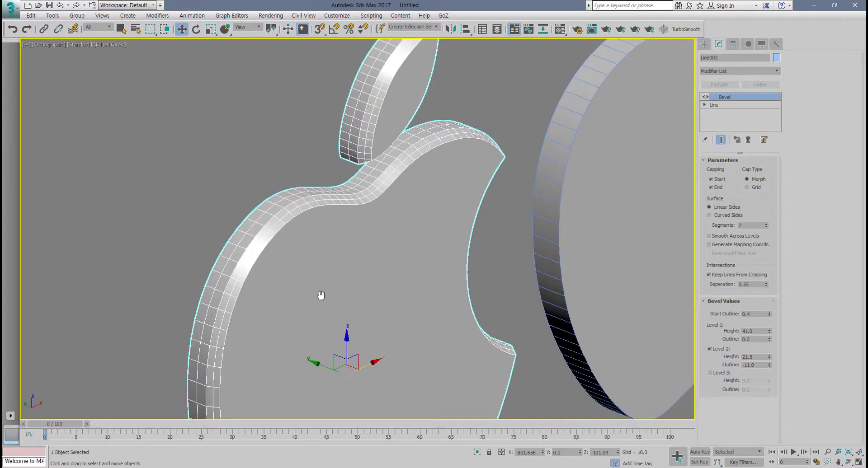
{"action": "scroll", "coordinate": [321, 296], "scroll_direction": "up", "scroll_amount": 2}
{"action": "key", "text": "F4"}
{"action": "scroll", "coordinate": [272, 252], "scroll_direction": "up", "scroll_amount": 4}
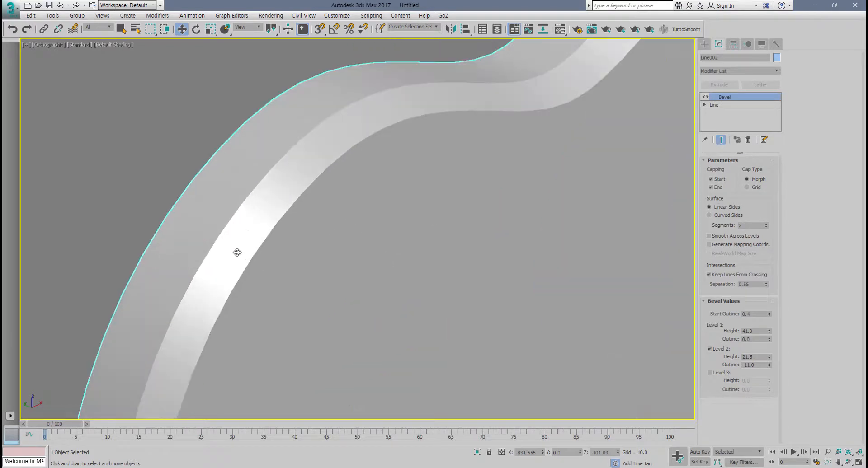
{"action": "middle_click_drag", "start_coordinate": [258, 221], "coordinate": [256, 213], "text": "alt"}
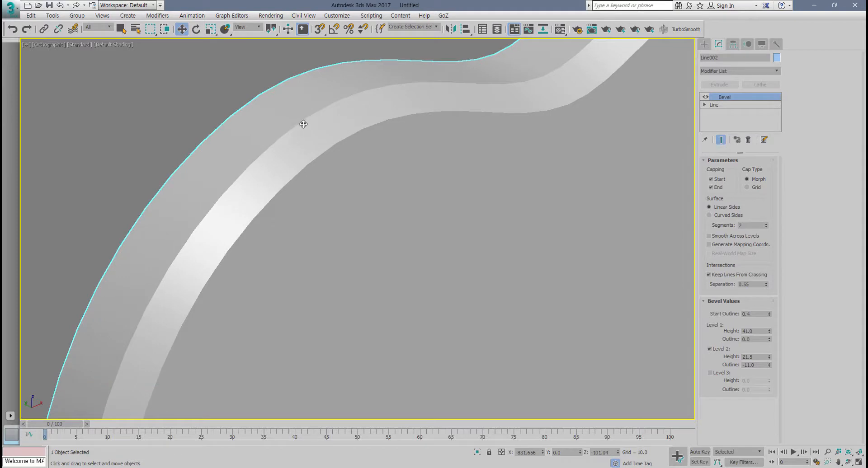
- Toggle Smooth Across Levels on the logo copy's bevel to compare the shading, and leave it on
{"action": "left_click", "coordinate": [714, 237]}
{"action": "left_click", "coordinate": [716, 238]}
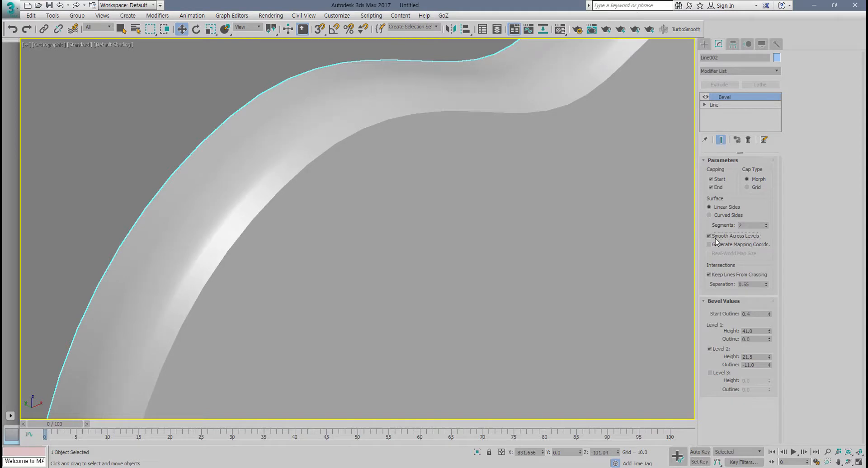
{"action": "left_click", "coordinate": [716, 239]}
{"action": "left_click", "coordinate": [716, 239]}
{"action": "left_click_drag", "start_coordinate": [286, 142], "coordinate": [287, 135]}
{"action": "mouse_move", "coordinate": [697, 241]}
{"action": "left_mouse_down"}
{"action": "mouse_move", "coordinate": [765, 229]}
{"action": "mouse_move", "coordinate": [695, 239]}
{"action": "left_mouse_up"}
{"action": "key", "text": "Escape"}
{"action": "scroll", "coordinate": [438, 221], "scroll_direction": "down", "scroll_amount": 5}
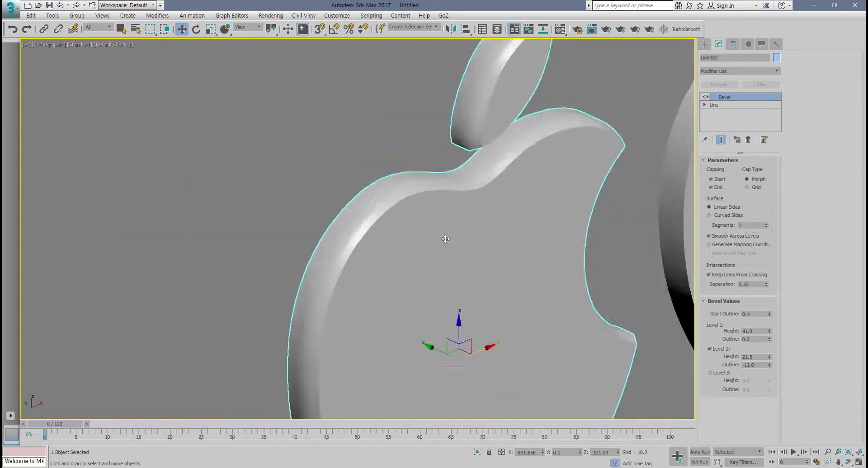
- Try Smooth Across Levels on the 890 text's bevel and turn it off again
{"action": "scroll", "coordinate": [445, 239], "scroll_direction": "down", "scroll_amount": 5}
{"action": "scroll", "coordinate": [314, 242], "scroll_direction": "up", "scroll_amount": 4}
{"action": "left_click", "coordinate": [259, 277]}
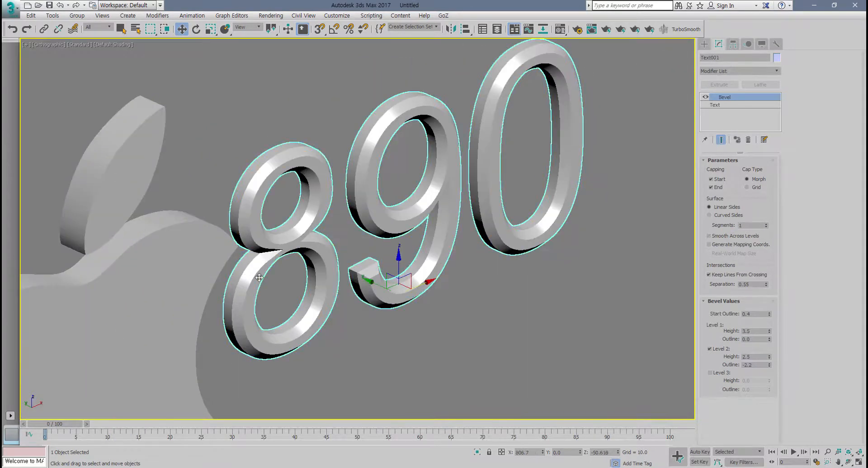
{"action": "scroll", "coordinate": [259, 278], "scroll_direction": "up", "scroll_amount": 6}
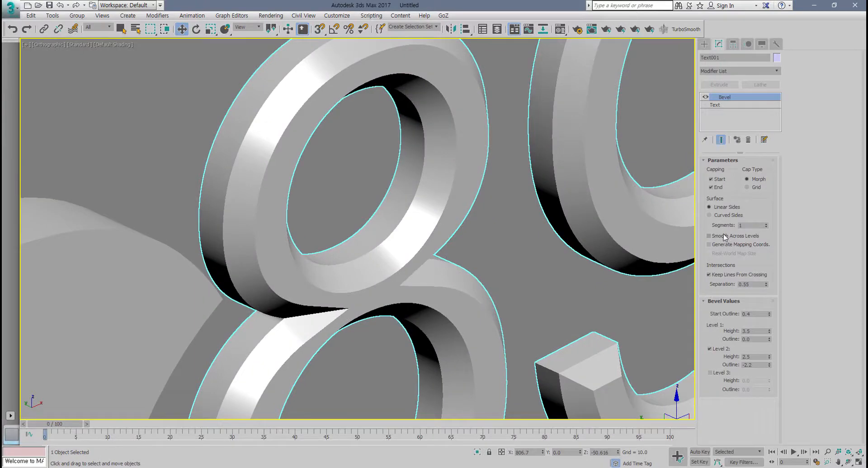
{"action": "left_click", "coordinate": [709, 237]}
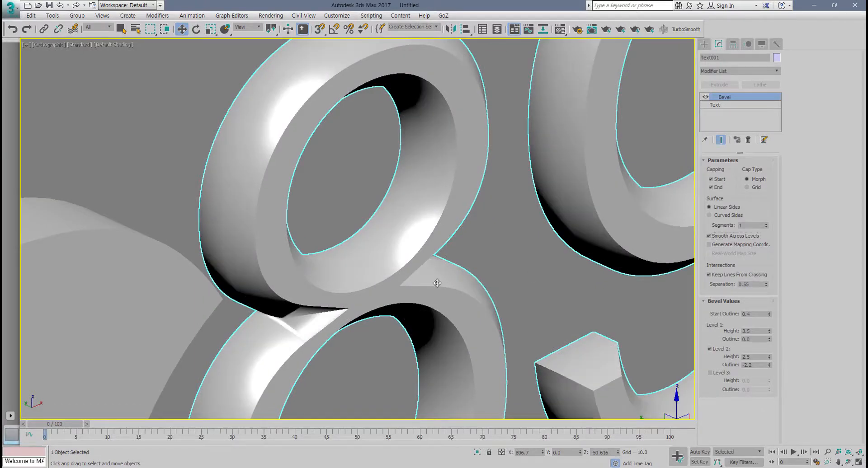
{"action": "scroll", "coordinate": [437, 283], "scroll_direction": "down", "scroll_amount": 5}
{"action": "middle_click_drag", "start_coordinate": [411, 292], "coordinate": [424, 278], "text": "alt"}
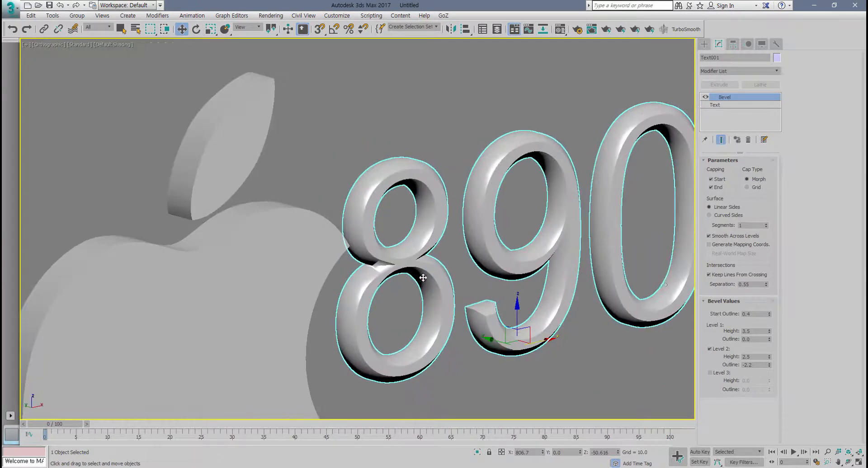
{"action": "left_click", "coordinate": [709, 237]}
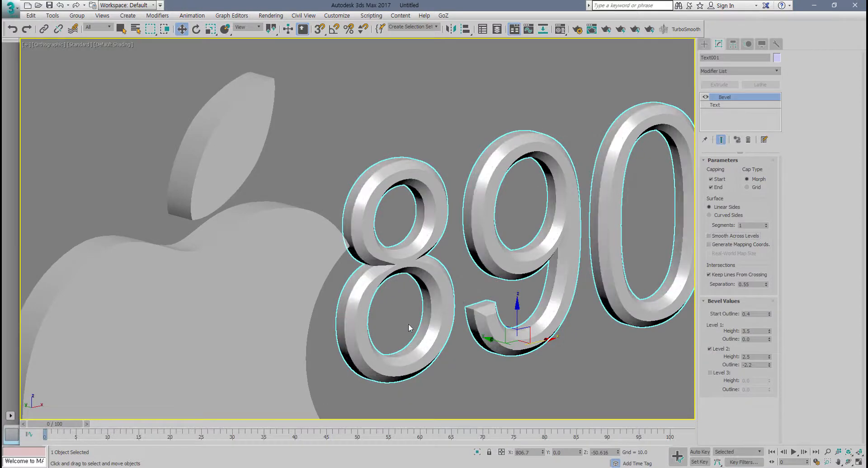
- Select the beveled logo copy and turn off Smooth Across Levels on its bevel
{"action": "scroll", "coordinate": [408, 324], "scroll_direction": "down", "scroll_amount": 5}
{"action": "middle_click_drag", "start_coordinate": [408, 324], "coordinate": [560, 238]}
{"action": "middle_click_drag", "start_coordinate": [340, 303], "coordinate": [382, 233]}
{"action": "left_click", "coordinate": [382, 232]}
{"action": "scroll", "coordinate": [286, 296], "scroll_direction": "up", "scroll_amount": 4}
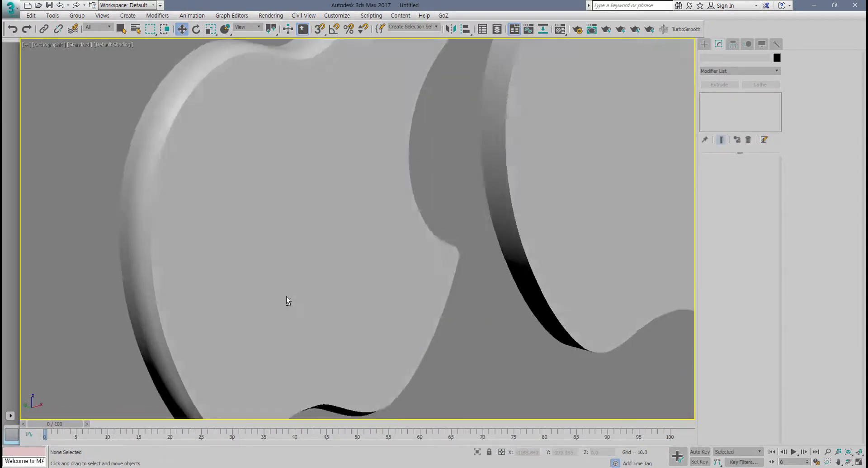
{"action": "scroll", "coordinate": [286, 300], "scroll_direction": "down", "scroll_amount": 5}
{"action": "scroll", "coordinate": [277, 261], "scroll_direction": "up", "scroll_amount": 5}
{"action": "left_click", "coordinate": [279, 259]}
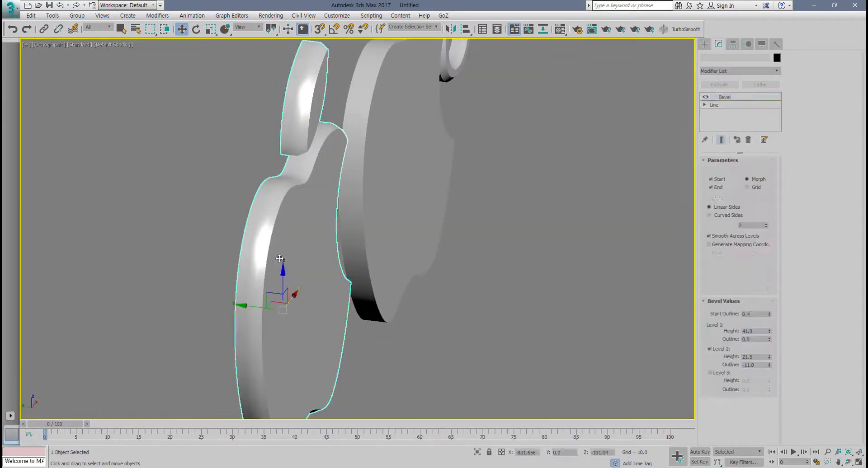
{"action": "scroll", "coordinate": [258, 243], "scroll_direction": "up", "scroll_amount": 2}
{"action": "scroll", "coordinate": [256, 253], "scroll_direction": "down", "scroll_amount": 2}
{"action": "middle_click_drag", "start_coordinate": [256, 253], "coordinate": [217, 255], "text": "alt"}
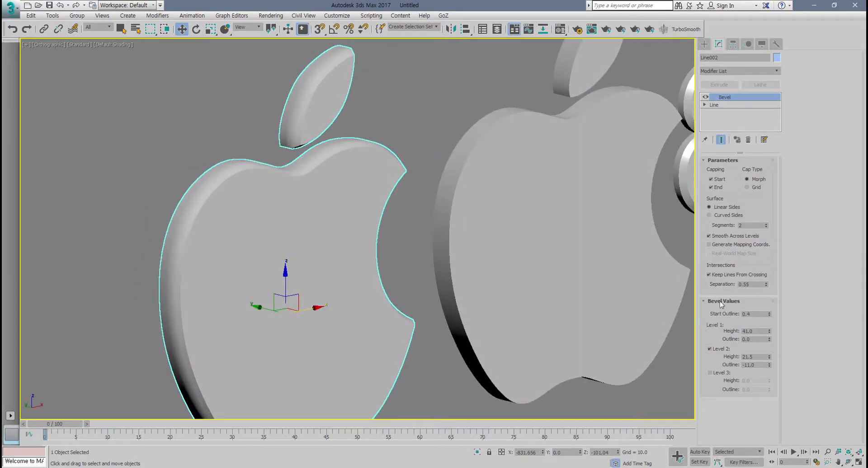
{"action": "left_click", "coordinate": [709, 236]}
- Examine the shading of the logo copy's bevel from several angles beside the extruded logo
{"action": "scroll", "coordinate": [427, 369], "scroll_direction": "down", "scroll_amount": 4}
{"action": "middle_click_drag", "start_coordinate": [427, 368], "coordinate": [498, 359], "text": "alt"}
{"action": "scroll", "coordinate": [413, 337], "scroll_direction": "up", "scroll_amount": 4}
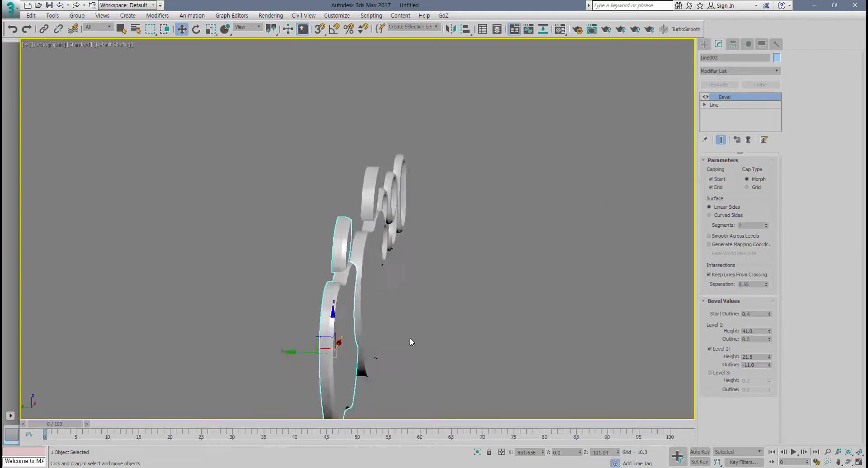
{"action": "middle_click_drag", "start_coordinate": [357, 348], "coordinate": [345, 330]}
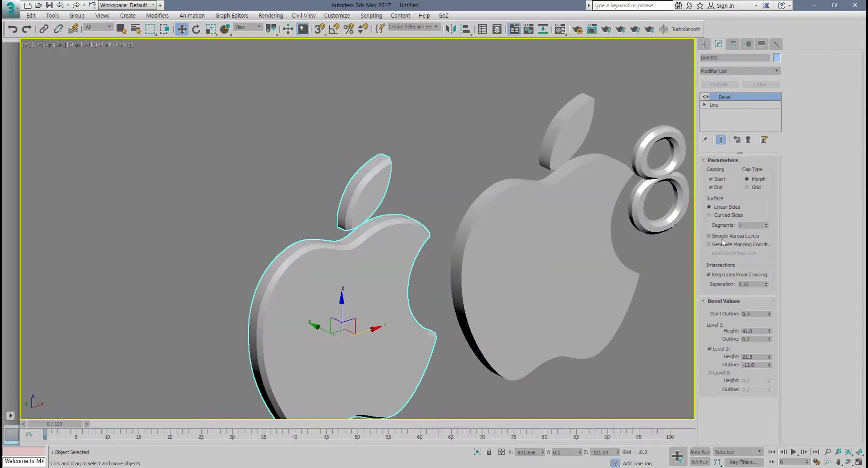
{"action": "scroll", "coordinate": [468, 322], "scroll_direction": "down", "scroll_amount": 4}
{"action": "middle_click_drag", "start_coordinate": [520, 336], "coordinate": [382, 357]}
{"action": "scroll", "coordinate": [382, 358], "scroll_direction": "up", "scroll_amount": 2}
{"action": "middle_click_drag", "start_coordinate": [261, 335], "coordinate": [335, 300], "text": "alt"}
{"action": "scroll", "coordinate": [287, 316], "scroll_direction": "up", "scroll_amount": 4}
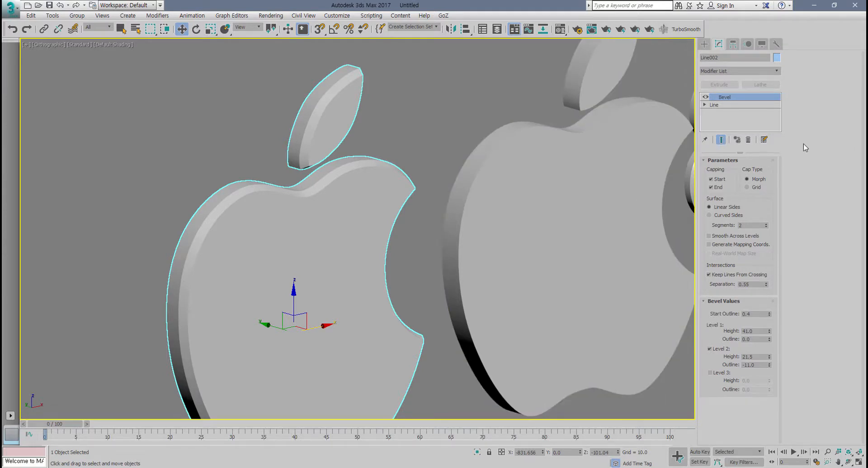
- Replace the logo copy's Bevel modifier with Extrude and show the edge lines on the shaded models
{"action": "left_click", "coordinate": [748, 140]}
{"action": "scroll", "coordinate": [409, 233], "scroll_direction": "down", "scroll_amount": 3}
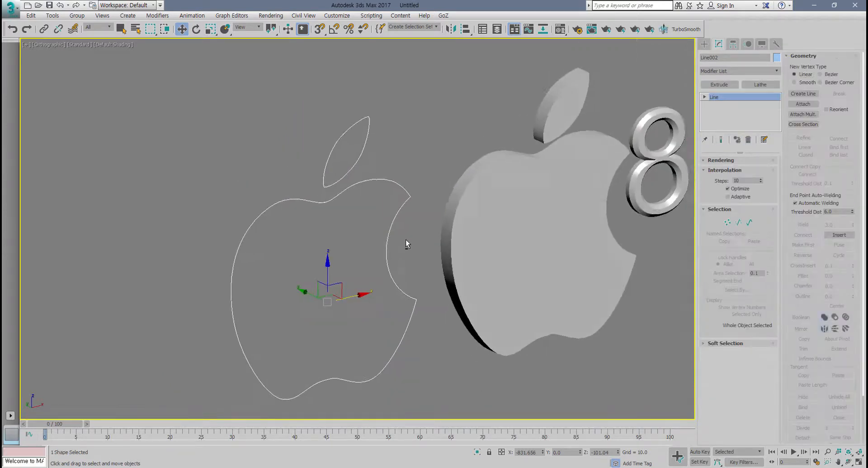
{"action": "middle_click_drag", "start_coordinate": [406, 239], "coordinate": [370, 231], "text": "alt"}
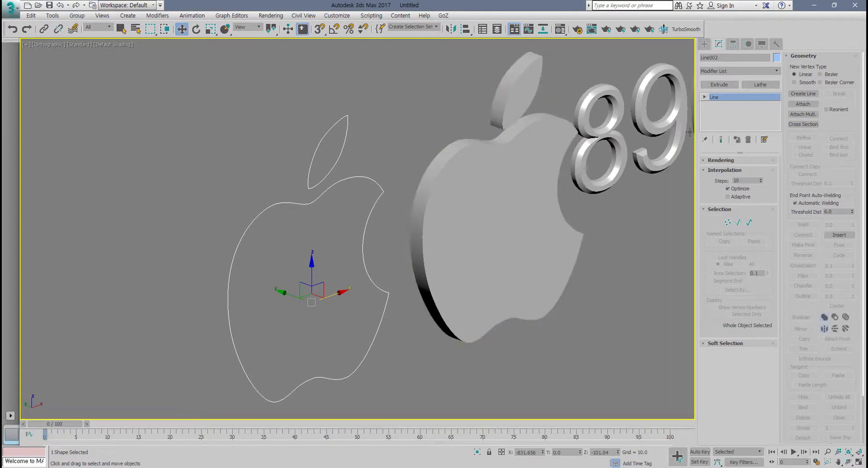
{"action": "left_click", "coordinate": [719, 85]}
{"action": "key", "text": "F4"}
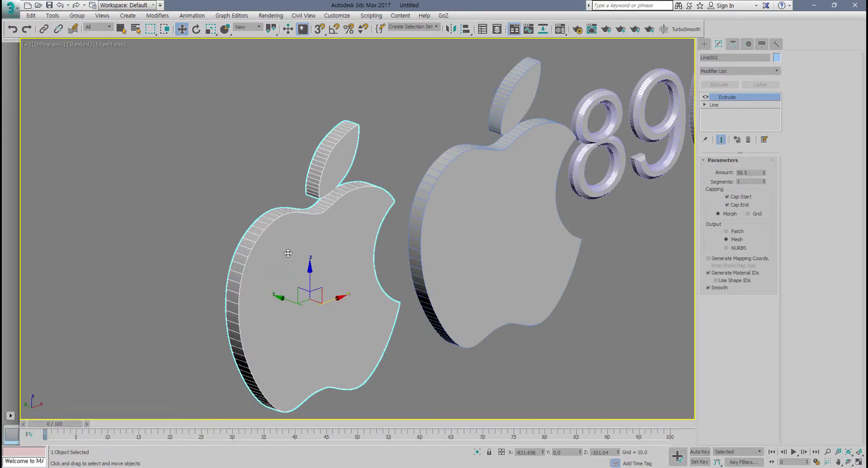
- Delete the extruded logo copy and the 890 text, keeping only the original logo
{"action": "scroll", "coordinate": [288, 253], "scroll_direction": "down", "scroll_amount": 5}
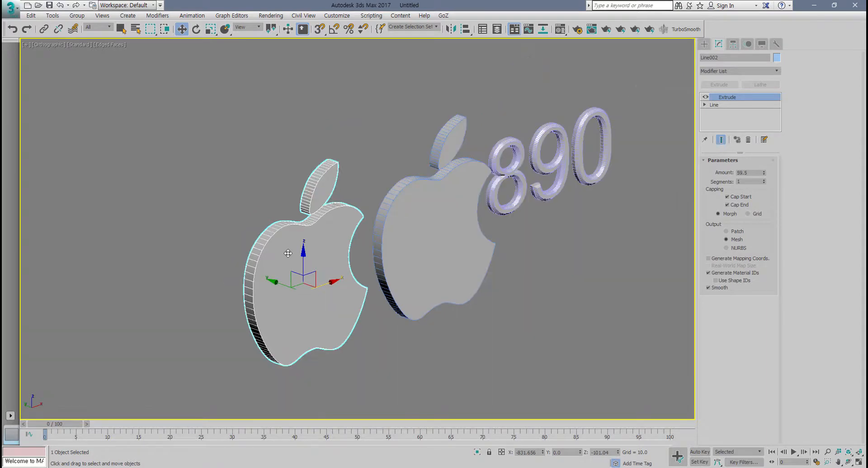
{"action": "scroll", "coordinate": [289, 245], "scroll_direction": "up", "scroll_amount": 3}
{"action": "key", "text": "Delete"}
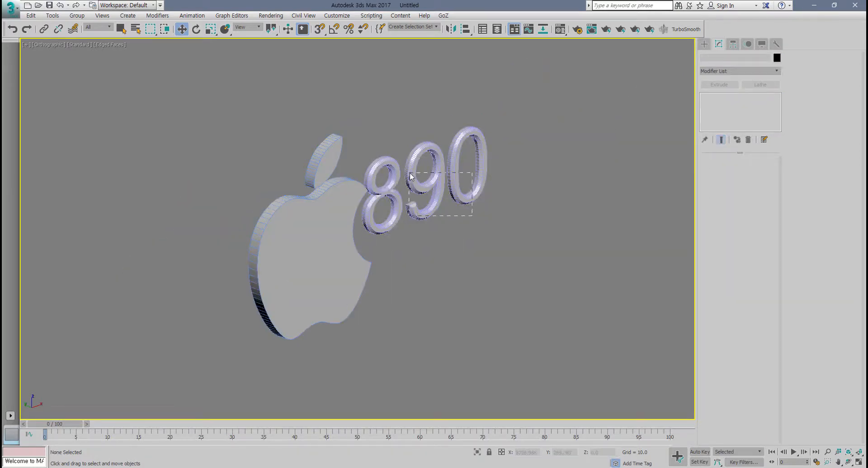
{"action": "left_click_drag", "start_coordinate": [410, 176], "coordinate": [409, 174]}
{"action": "key", "text": "Delete"}
- Select the remaining extruded logo and examine its sides and front from different angles
{"action": "left_click", "coordinate": [353, 217]}
{"action": "middle_click_drag", "start_coordinate": [353, 217], "coordinate": [356, 237], "text": "alt"}
{"action": "scroll", "coordinate": [349, 261], "scroll_direction": "up", "scroll_amount": 3}
{"action": "scroll", "coordinate": [399, 233], "scroll_direction": "down", "scroll_amount": 2}
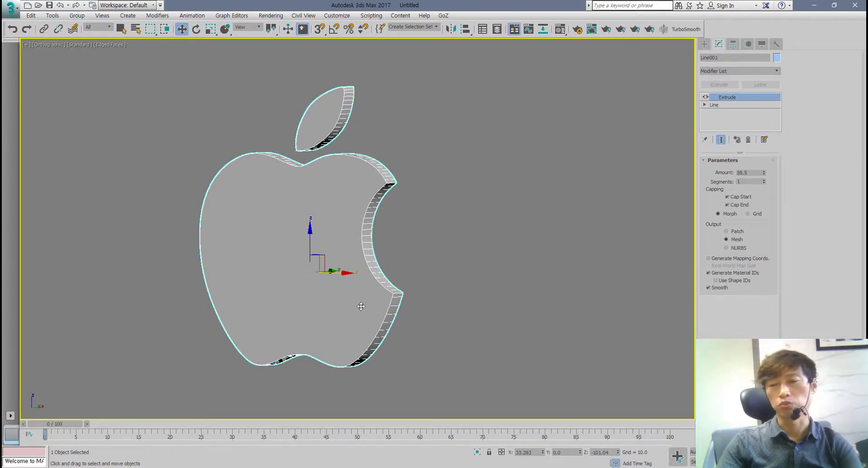
{"action": "middle_click_drag", "start_coordinate": [360, 307], "coordinate": [394, 320], "text": "alt"}
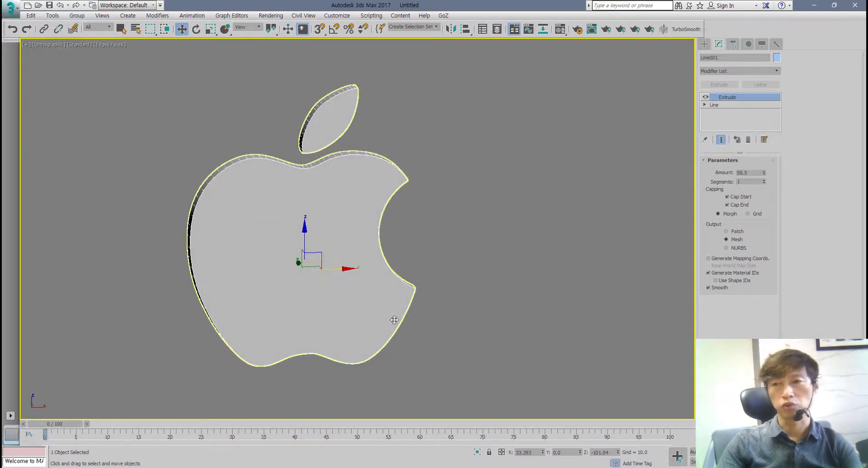
{"action": "middle_click_drag", "start_coordinate": [393, 320], "coordinate": [380, 321], "text": "alt"}
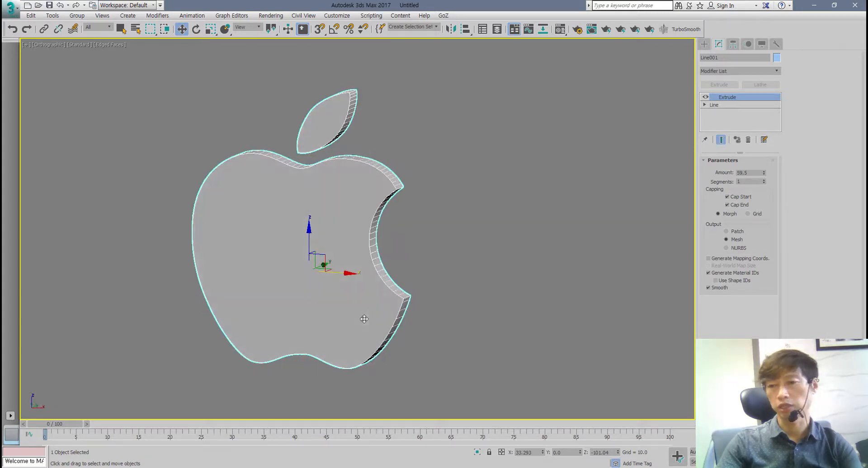